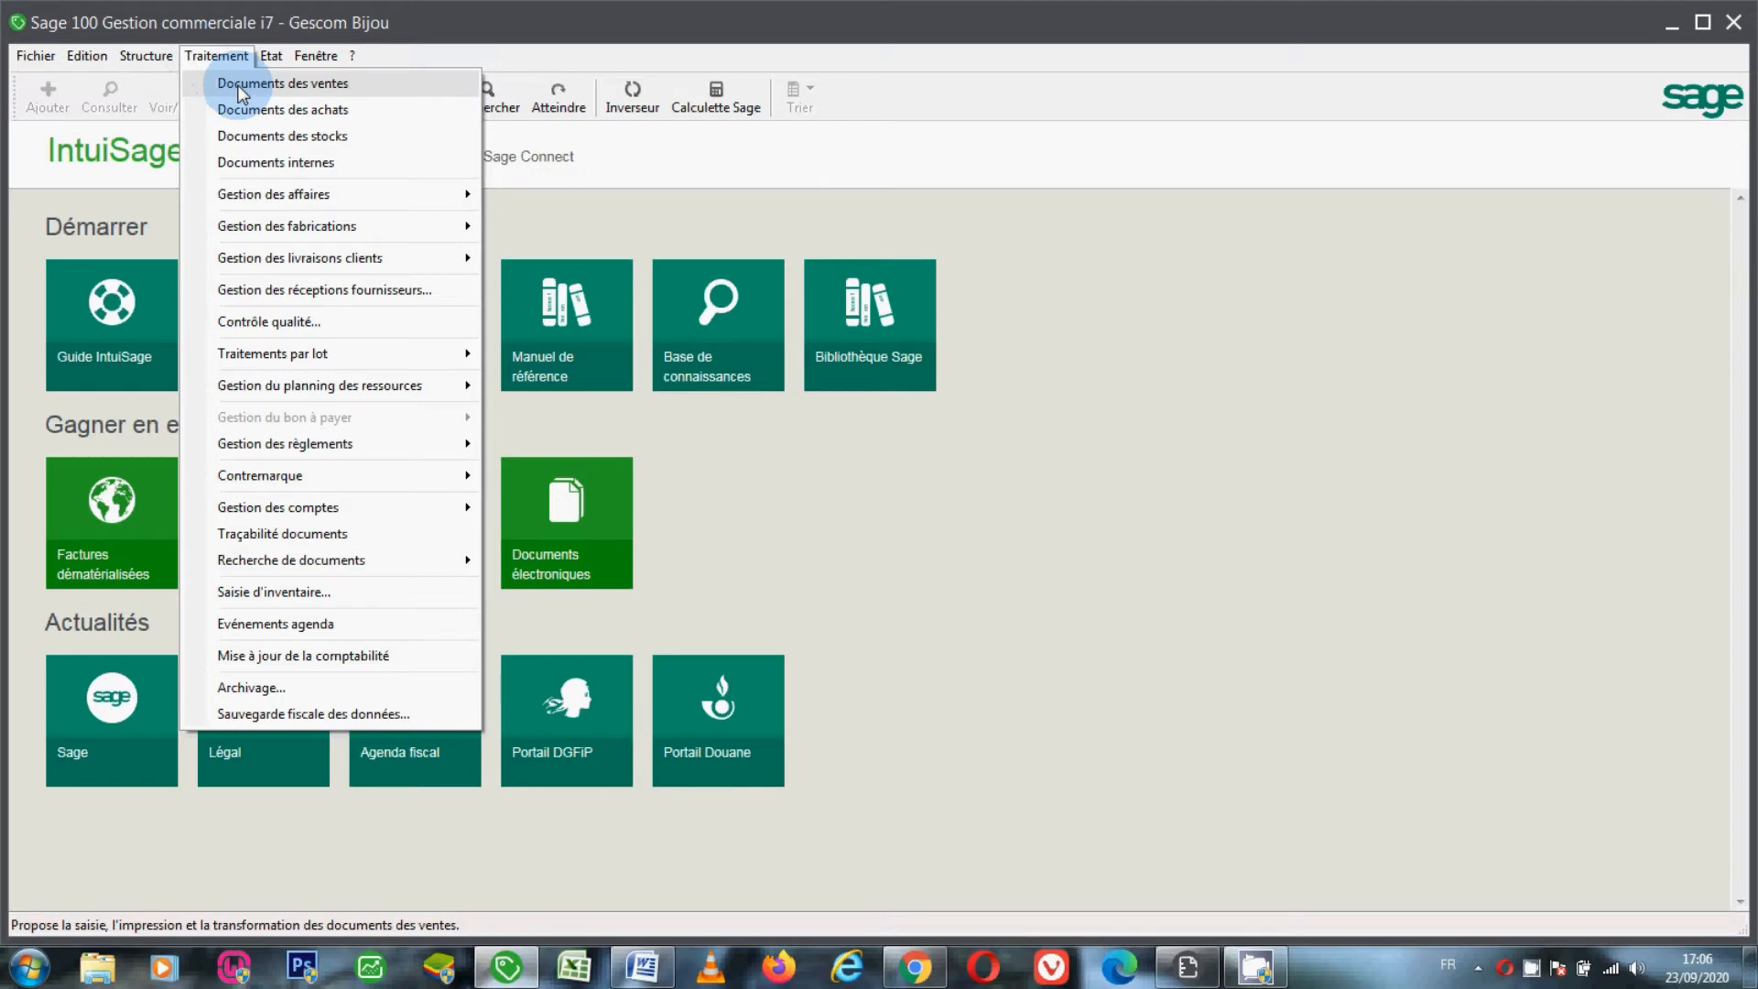
Open the sales documents list, show only the delivery notes (Bon de livraison) and create a new delivery note.
left_click(240, 88)
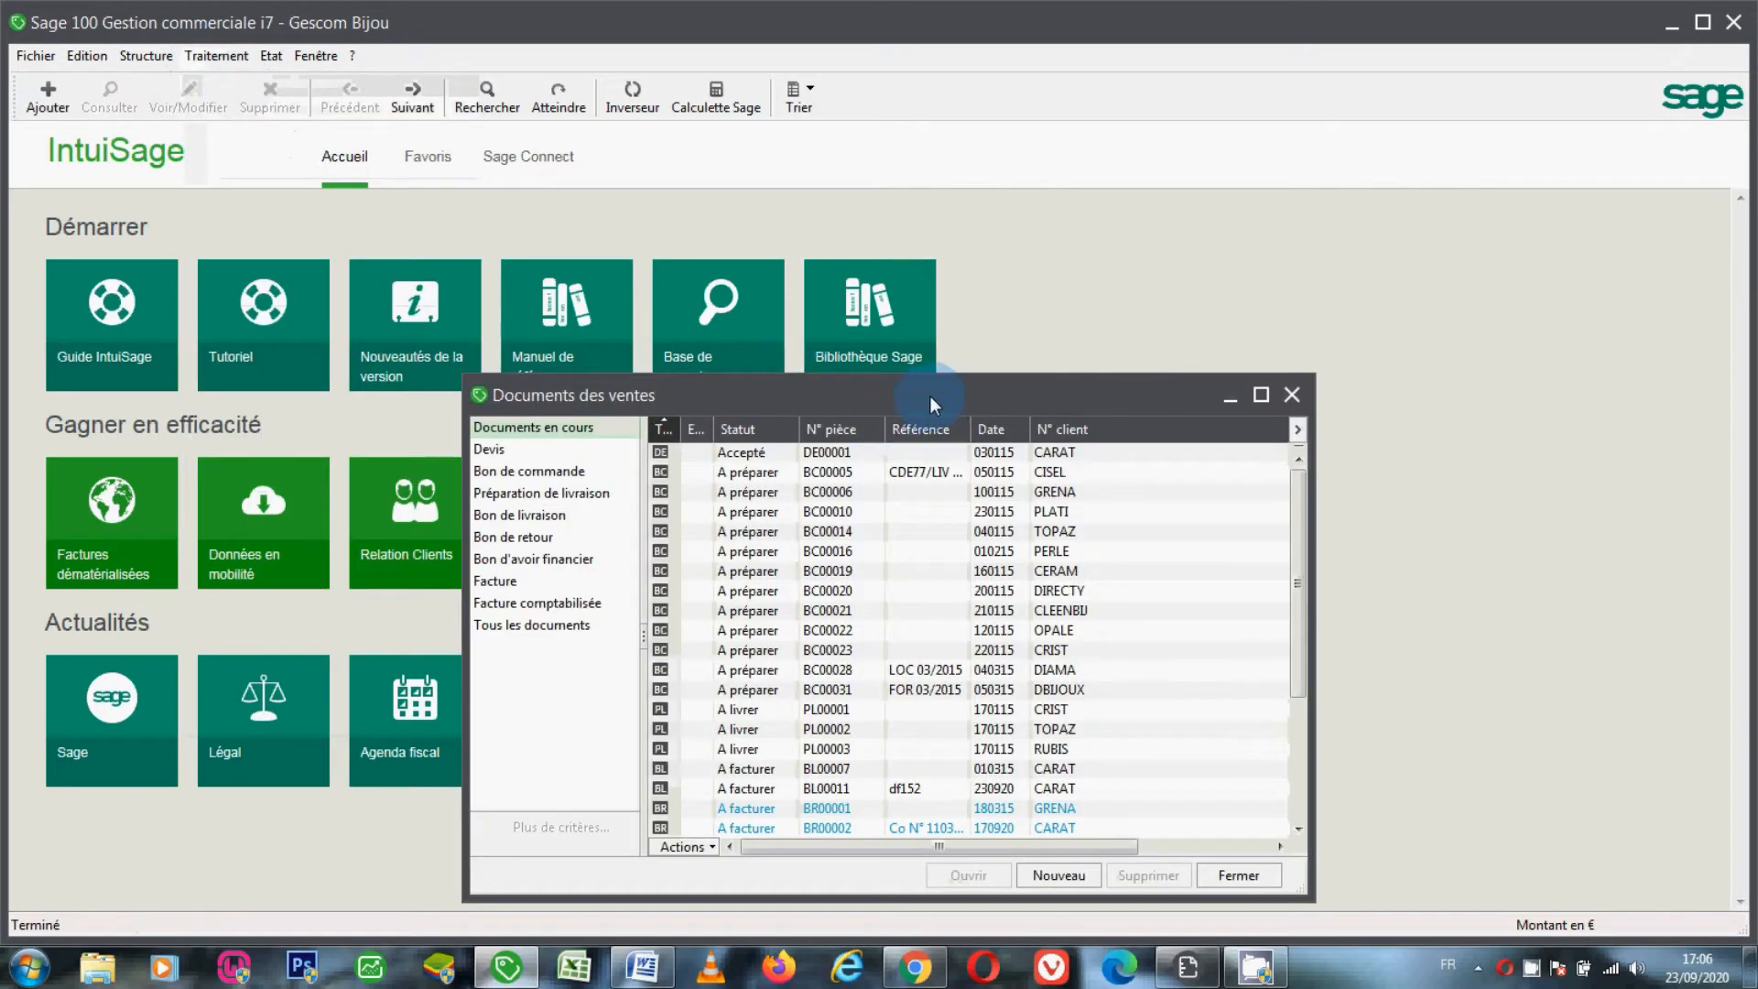
left_click_drag(931, 396, 914, 289)
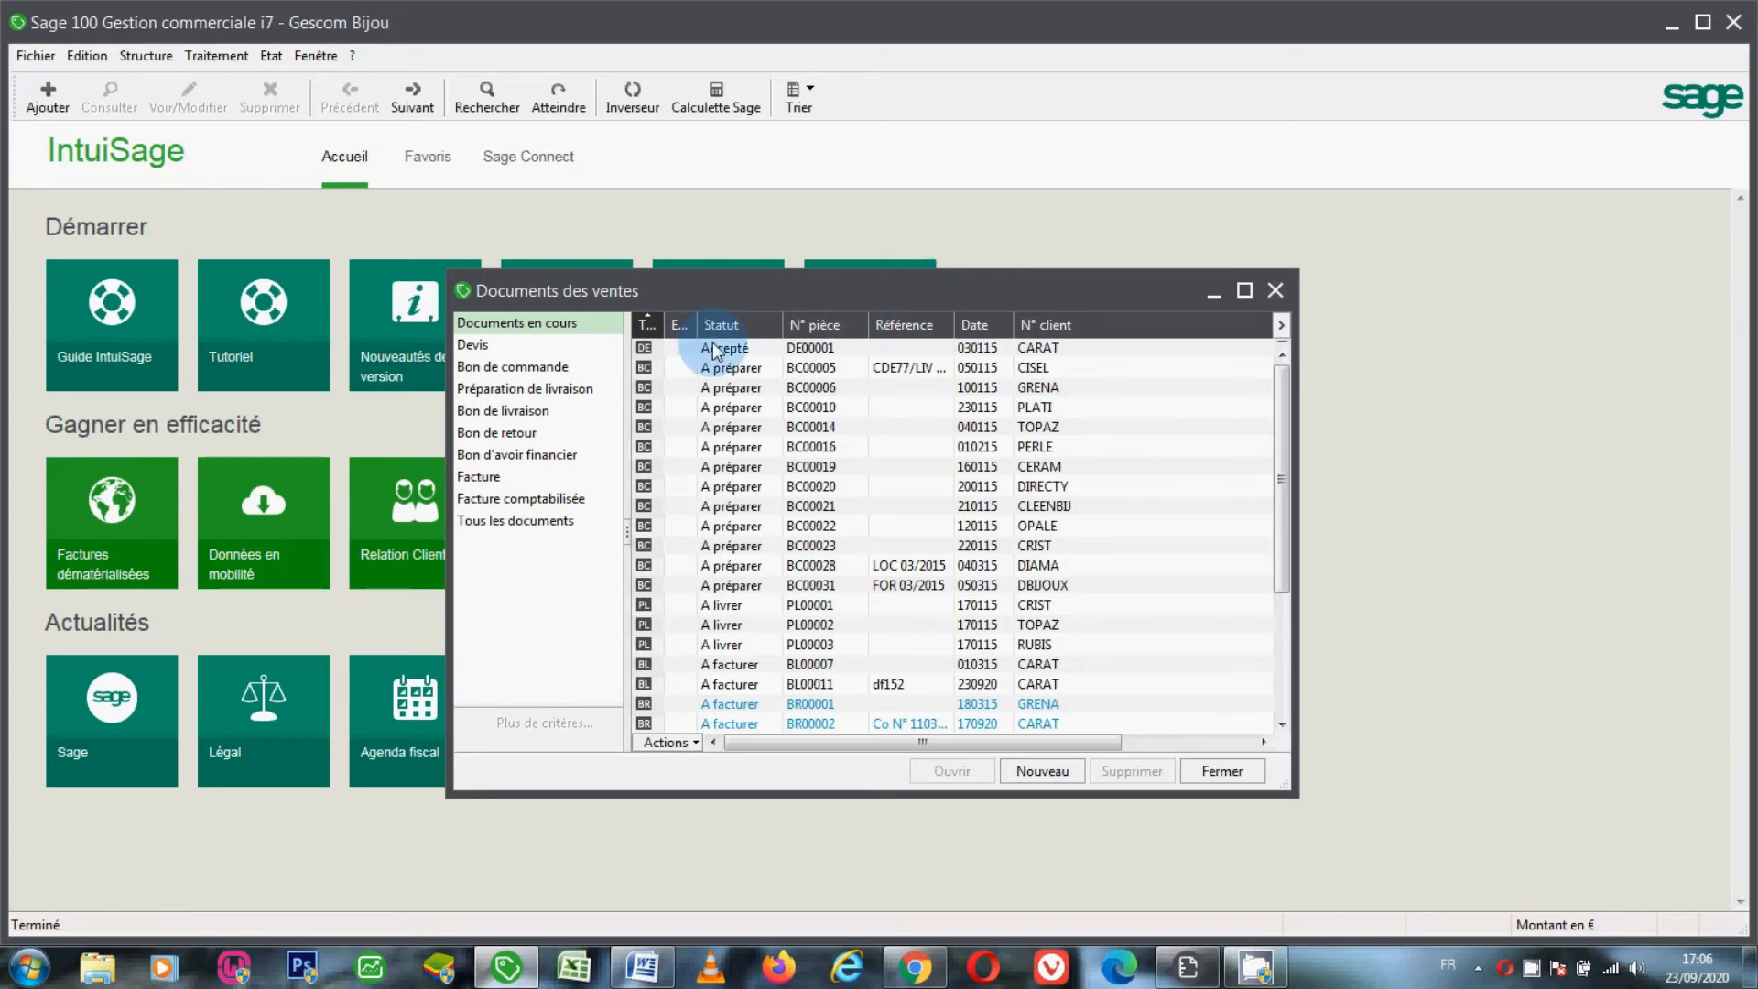
left_click(566, 414)
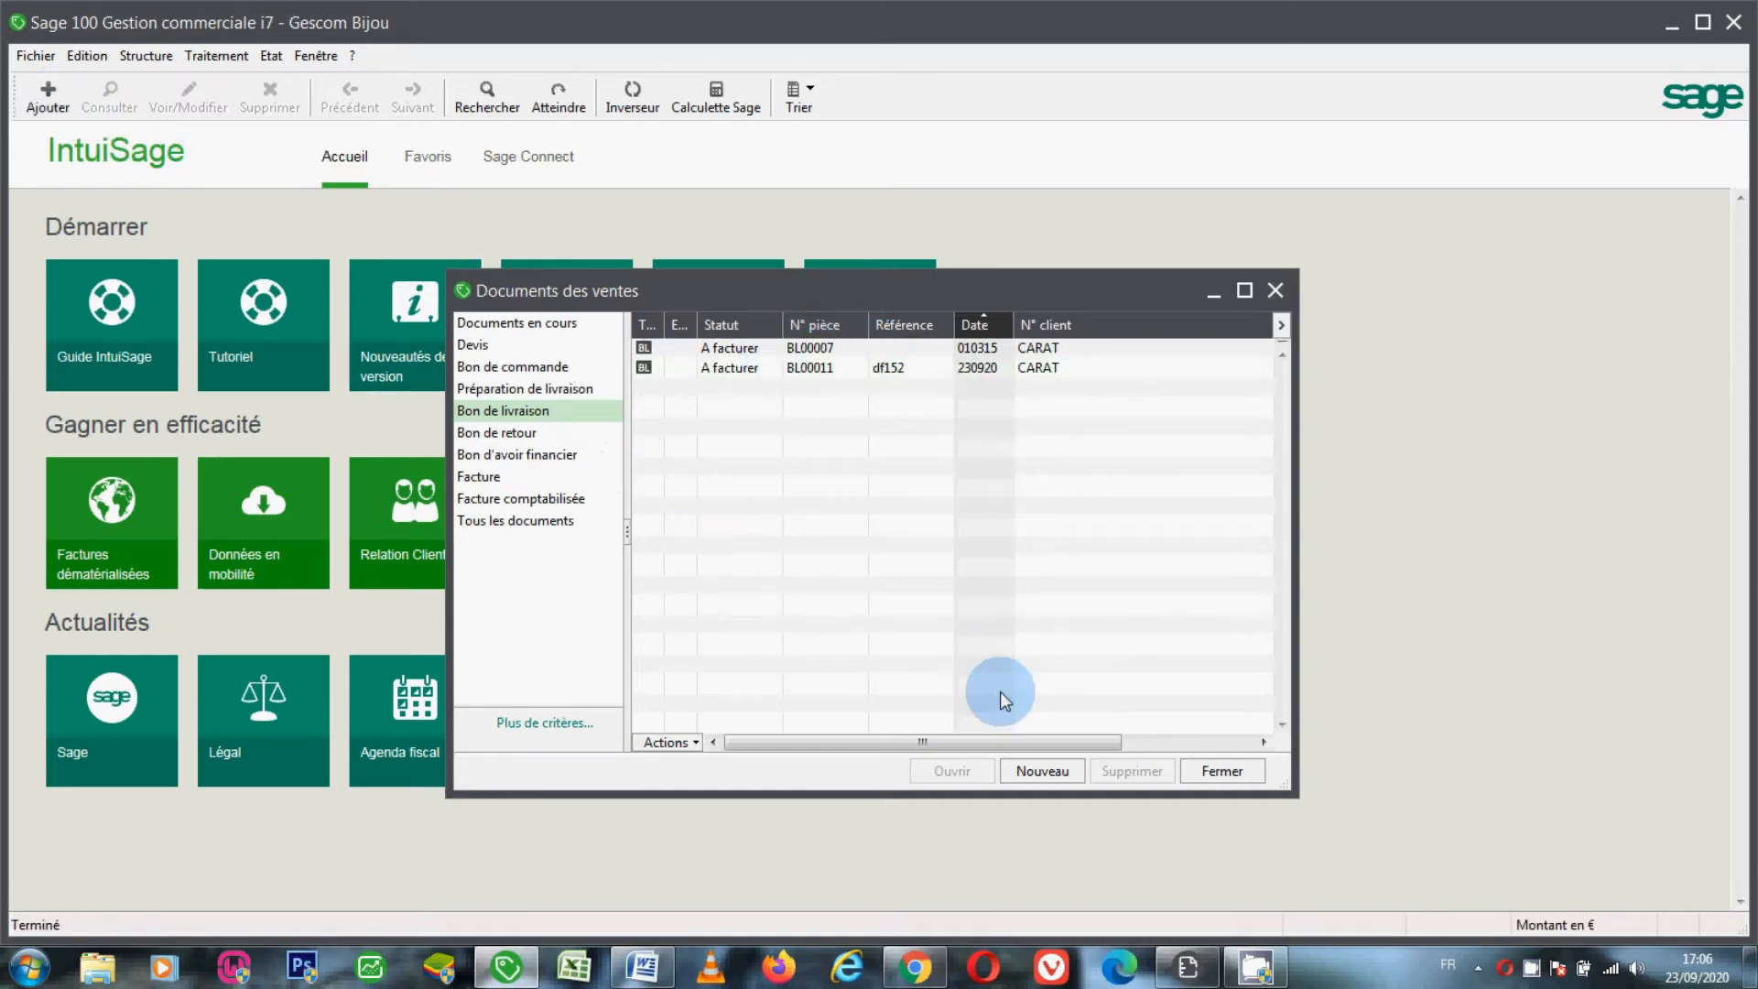
left_click(1031, 768)
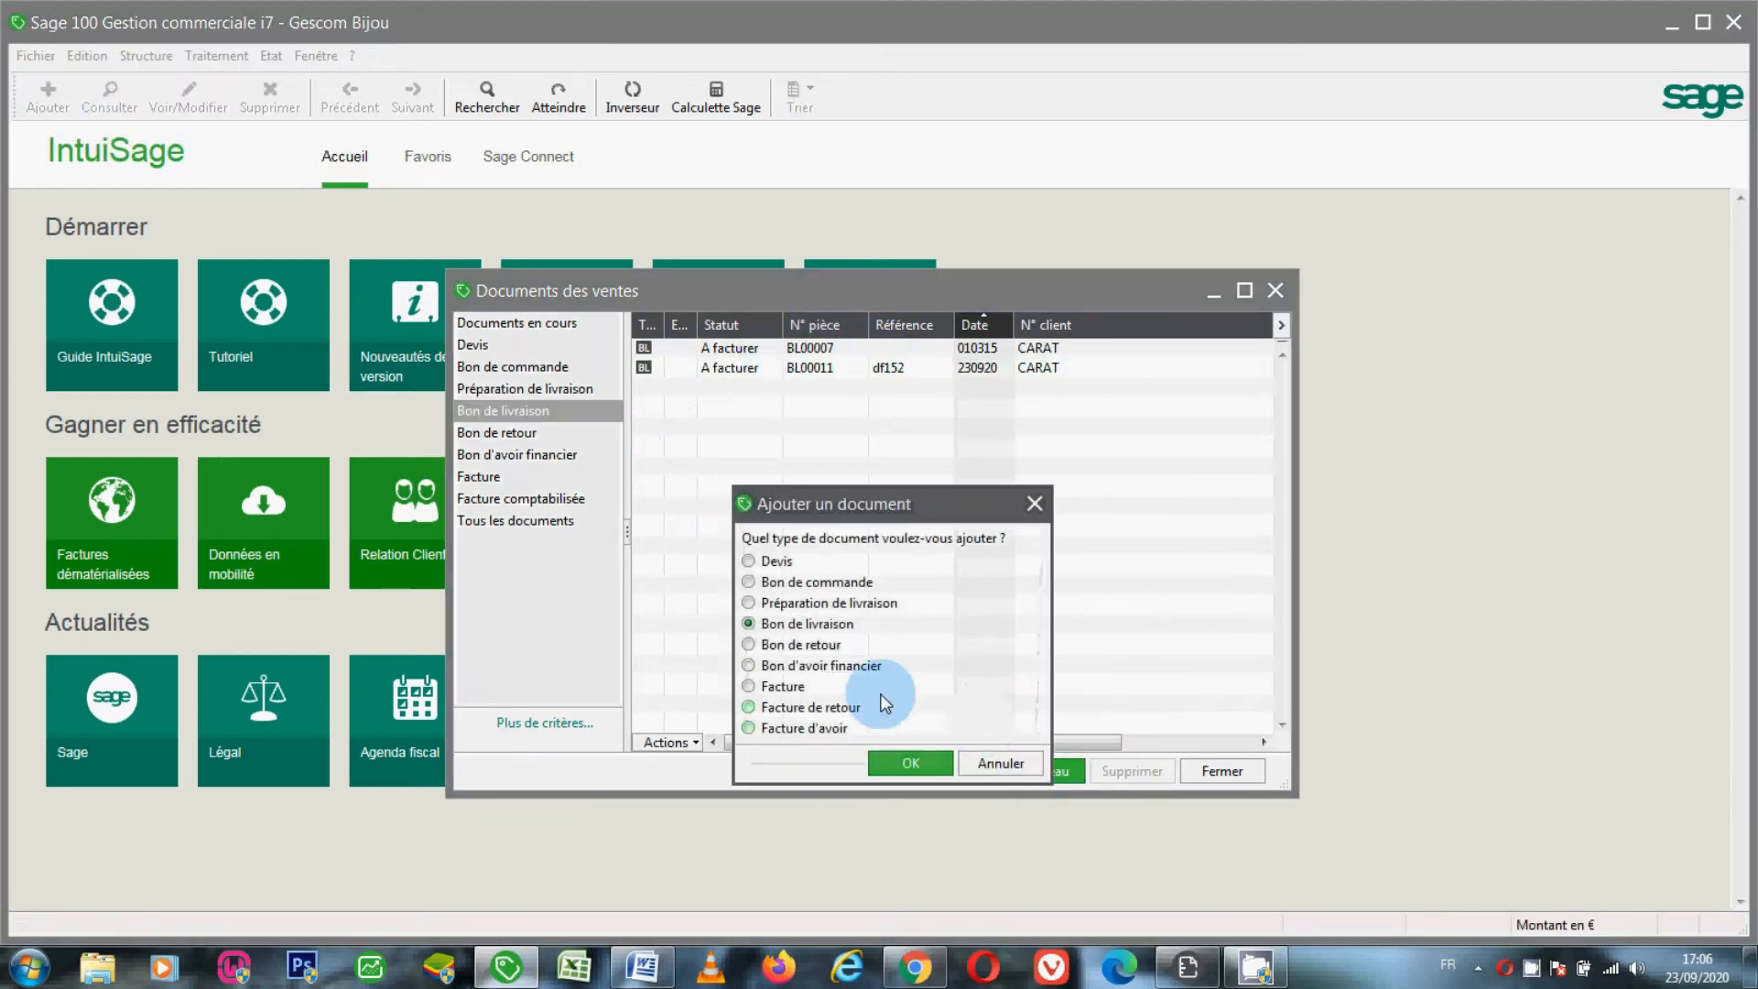
left_click(917, 759)
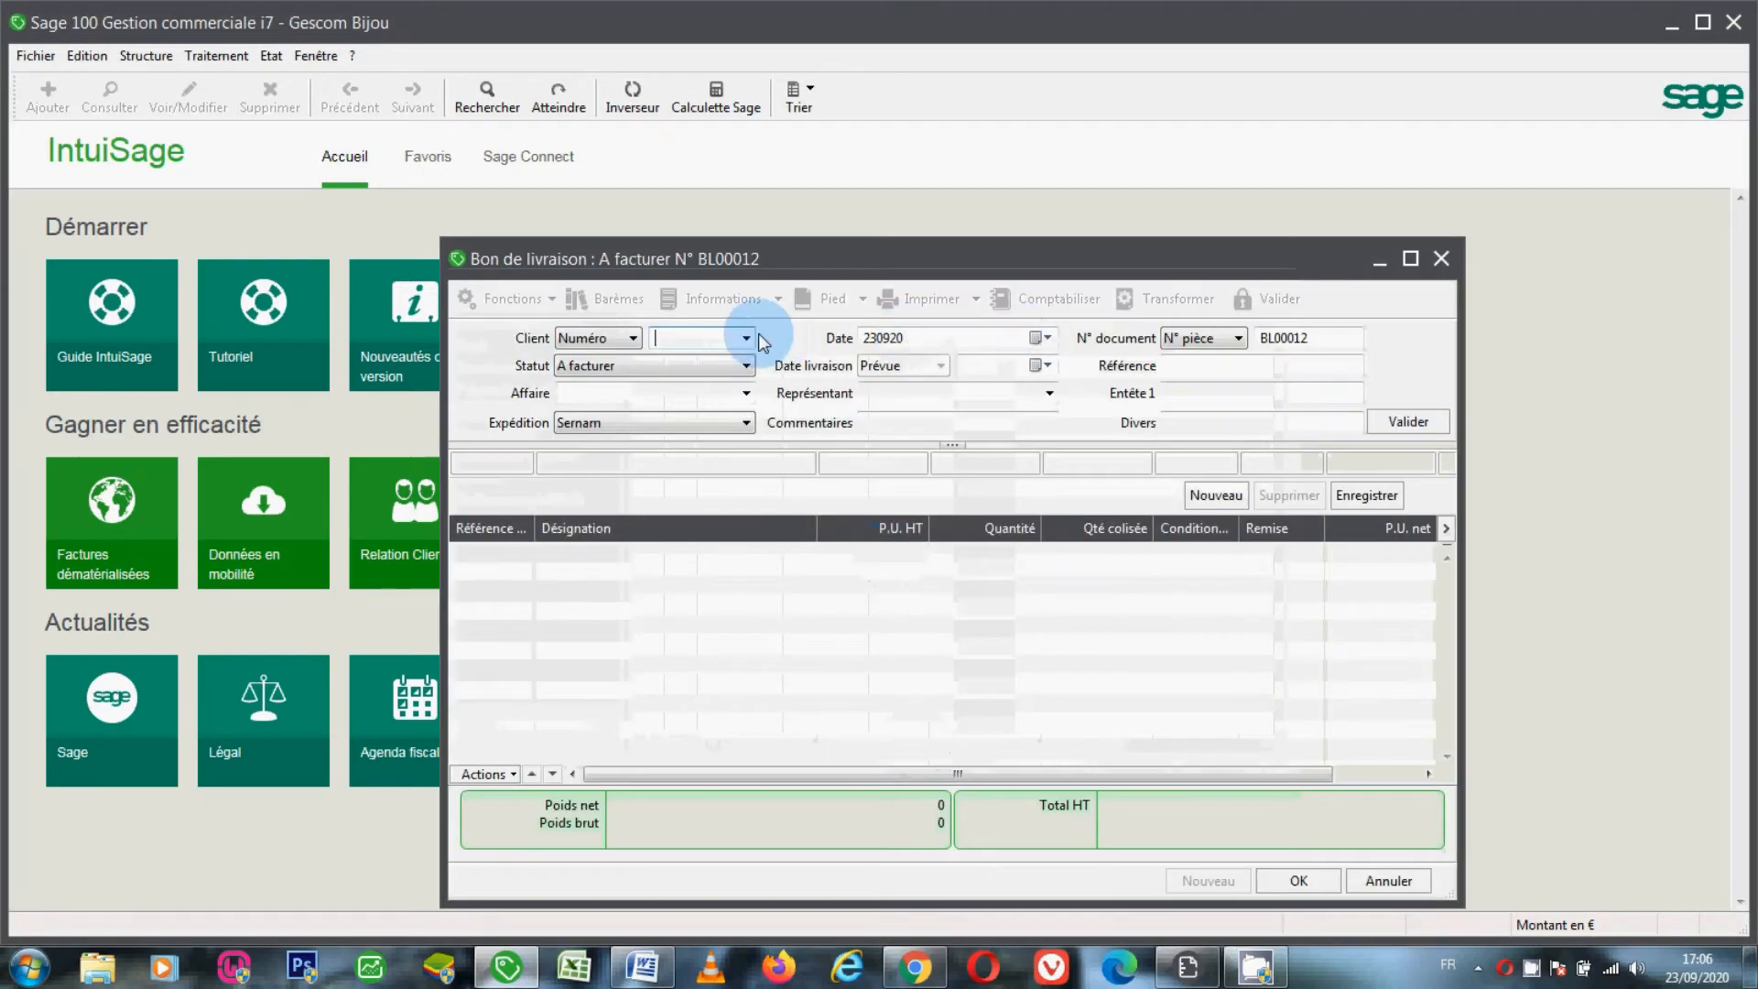
Set the delivery note's client to DIAMA (Diamant Vert) and its date to 21/09/2020.
left_click(746, 338)
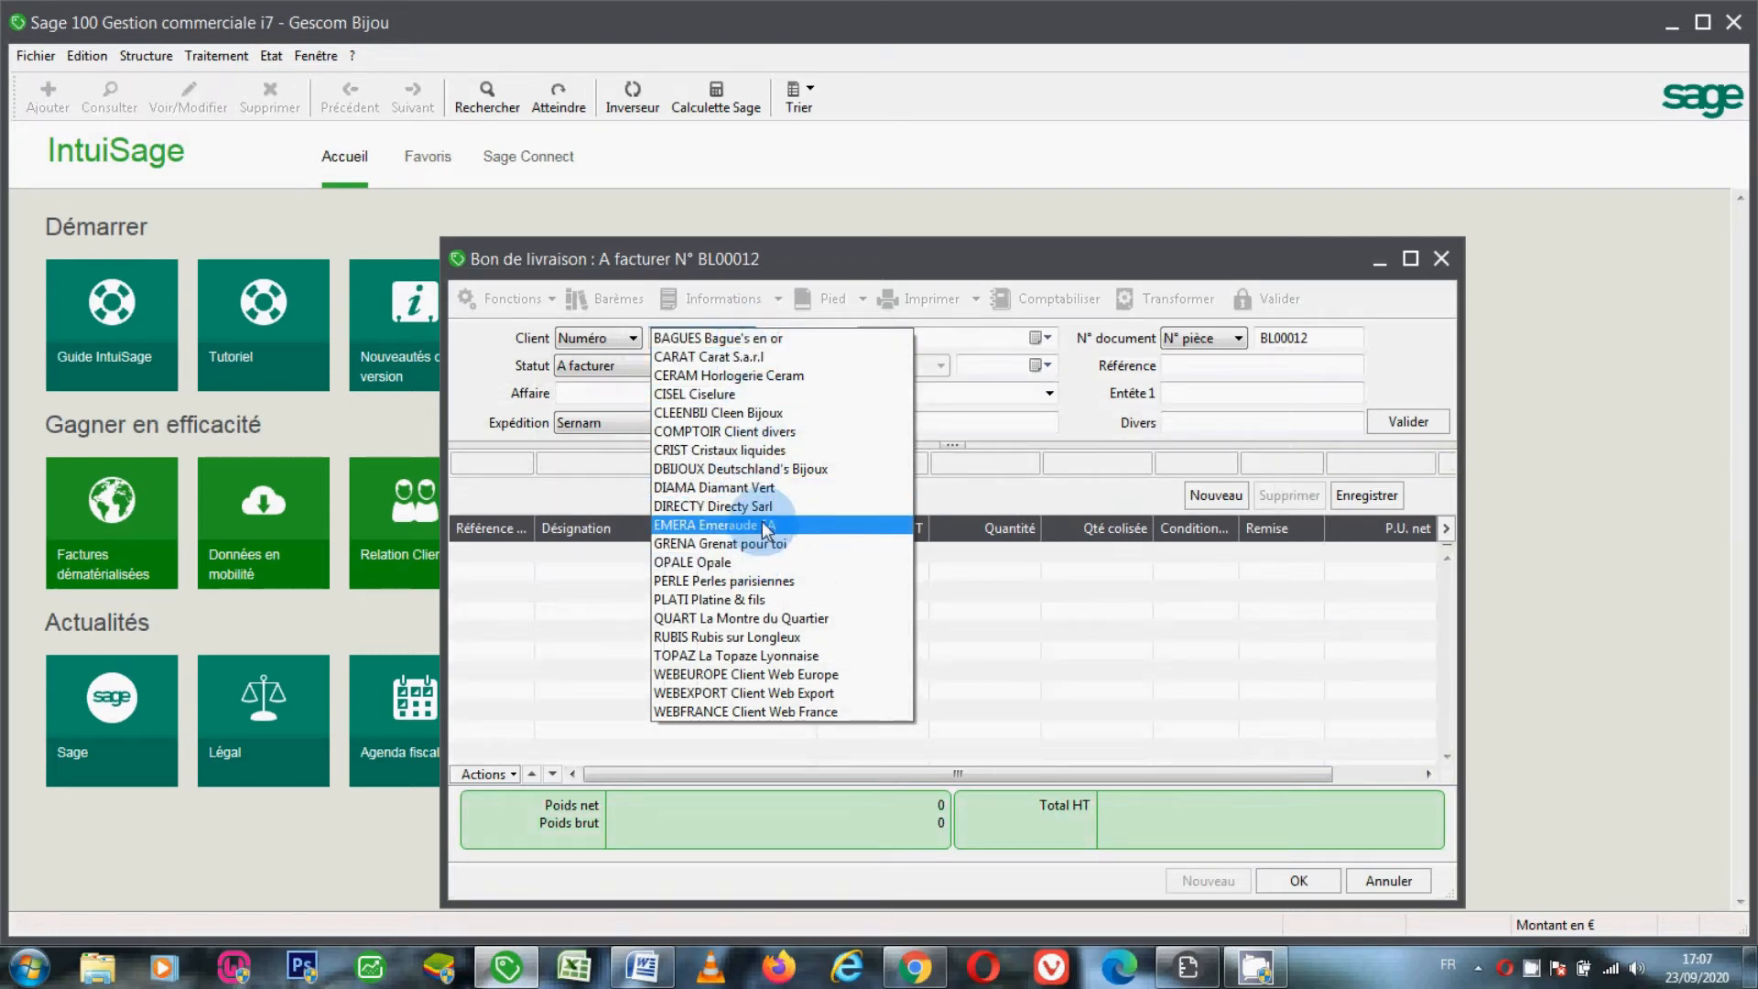
left_click(758, 496)
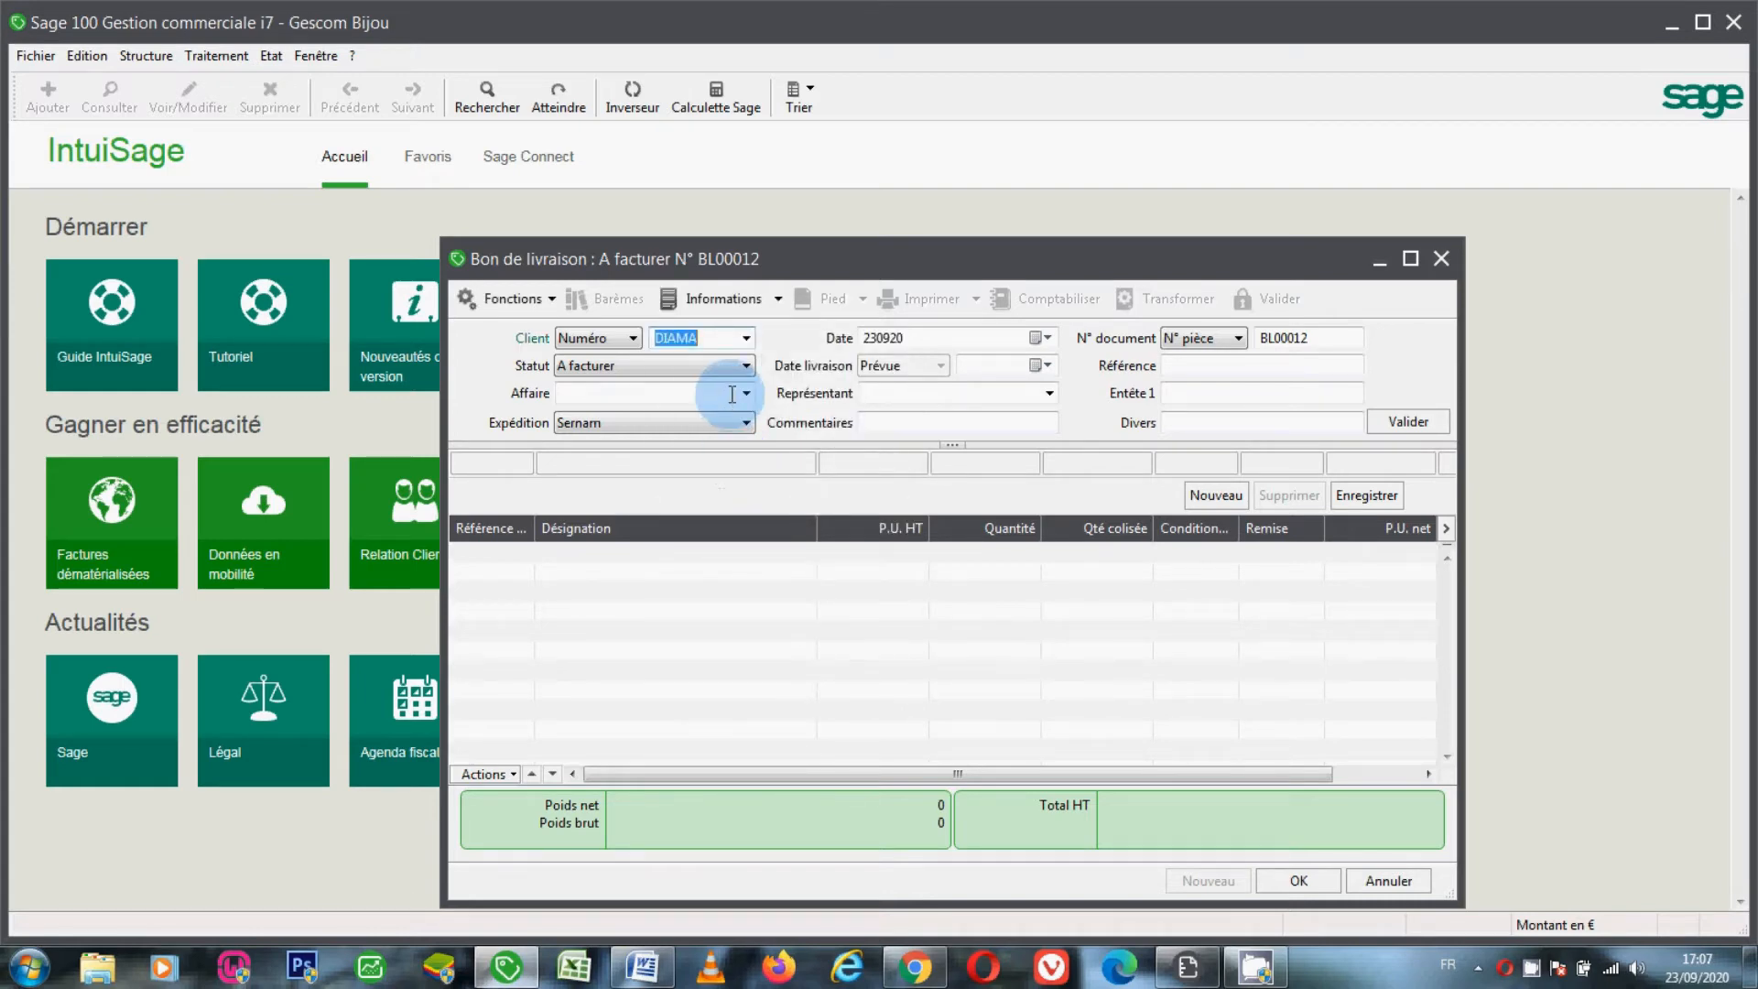
key("Tab")
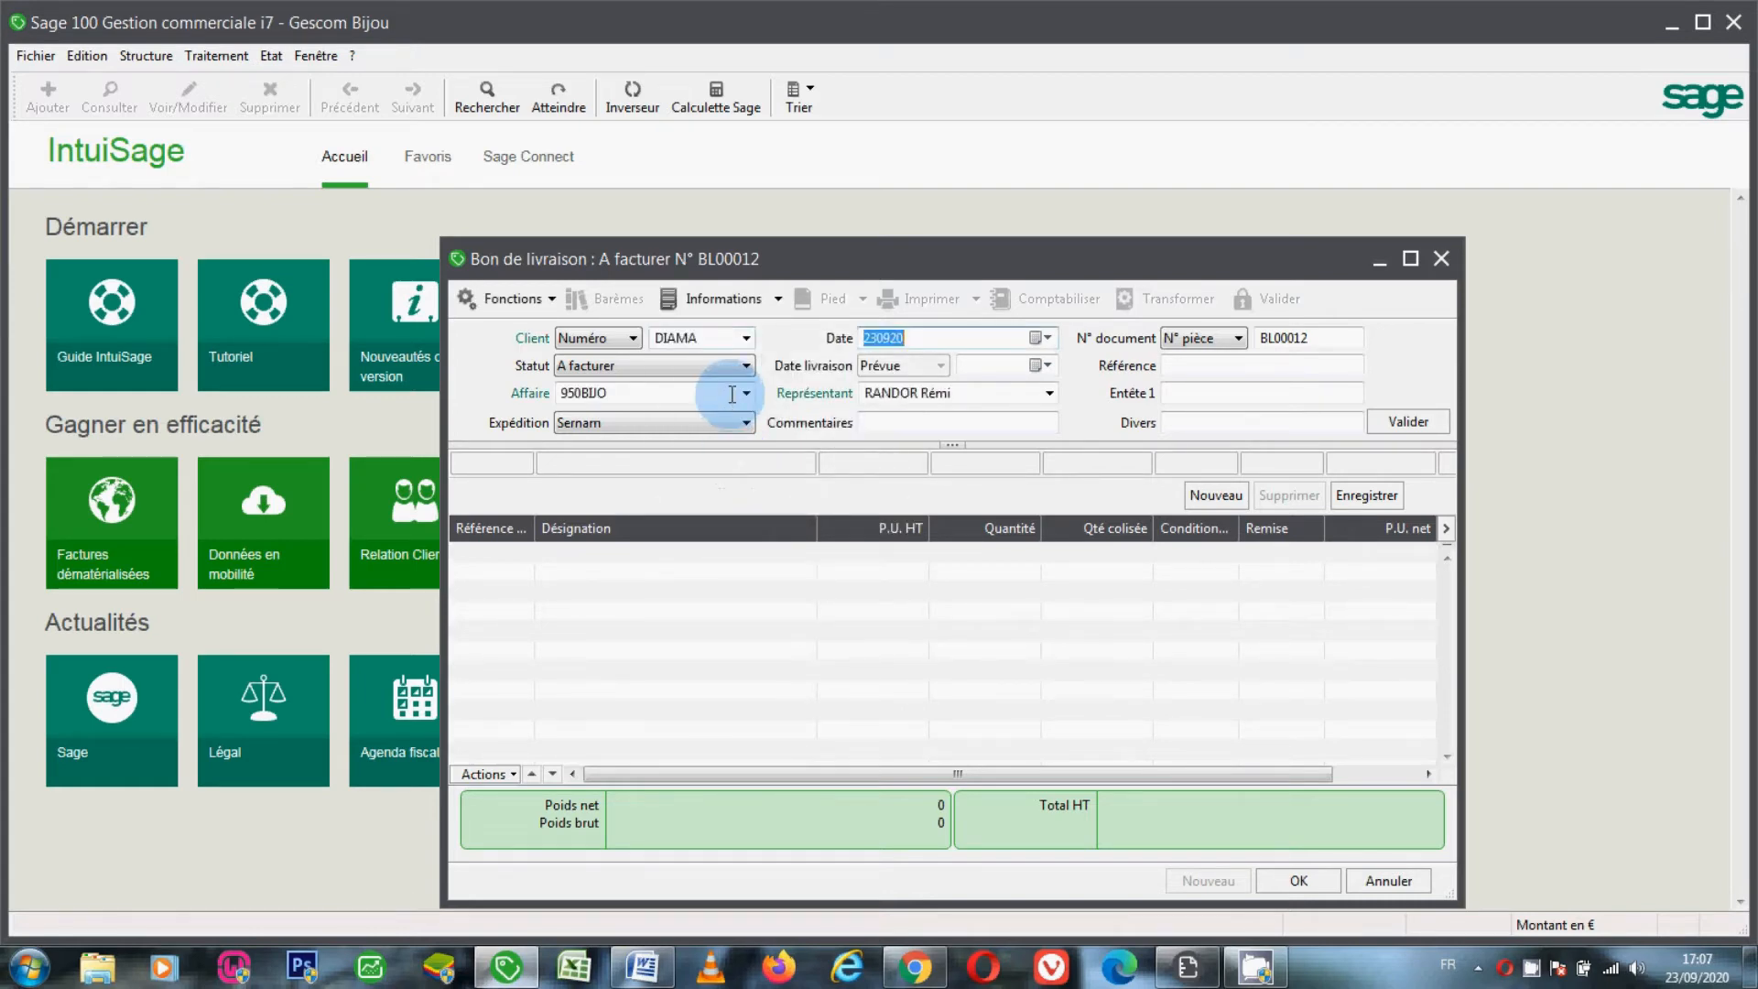
left_click(1048, 338)
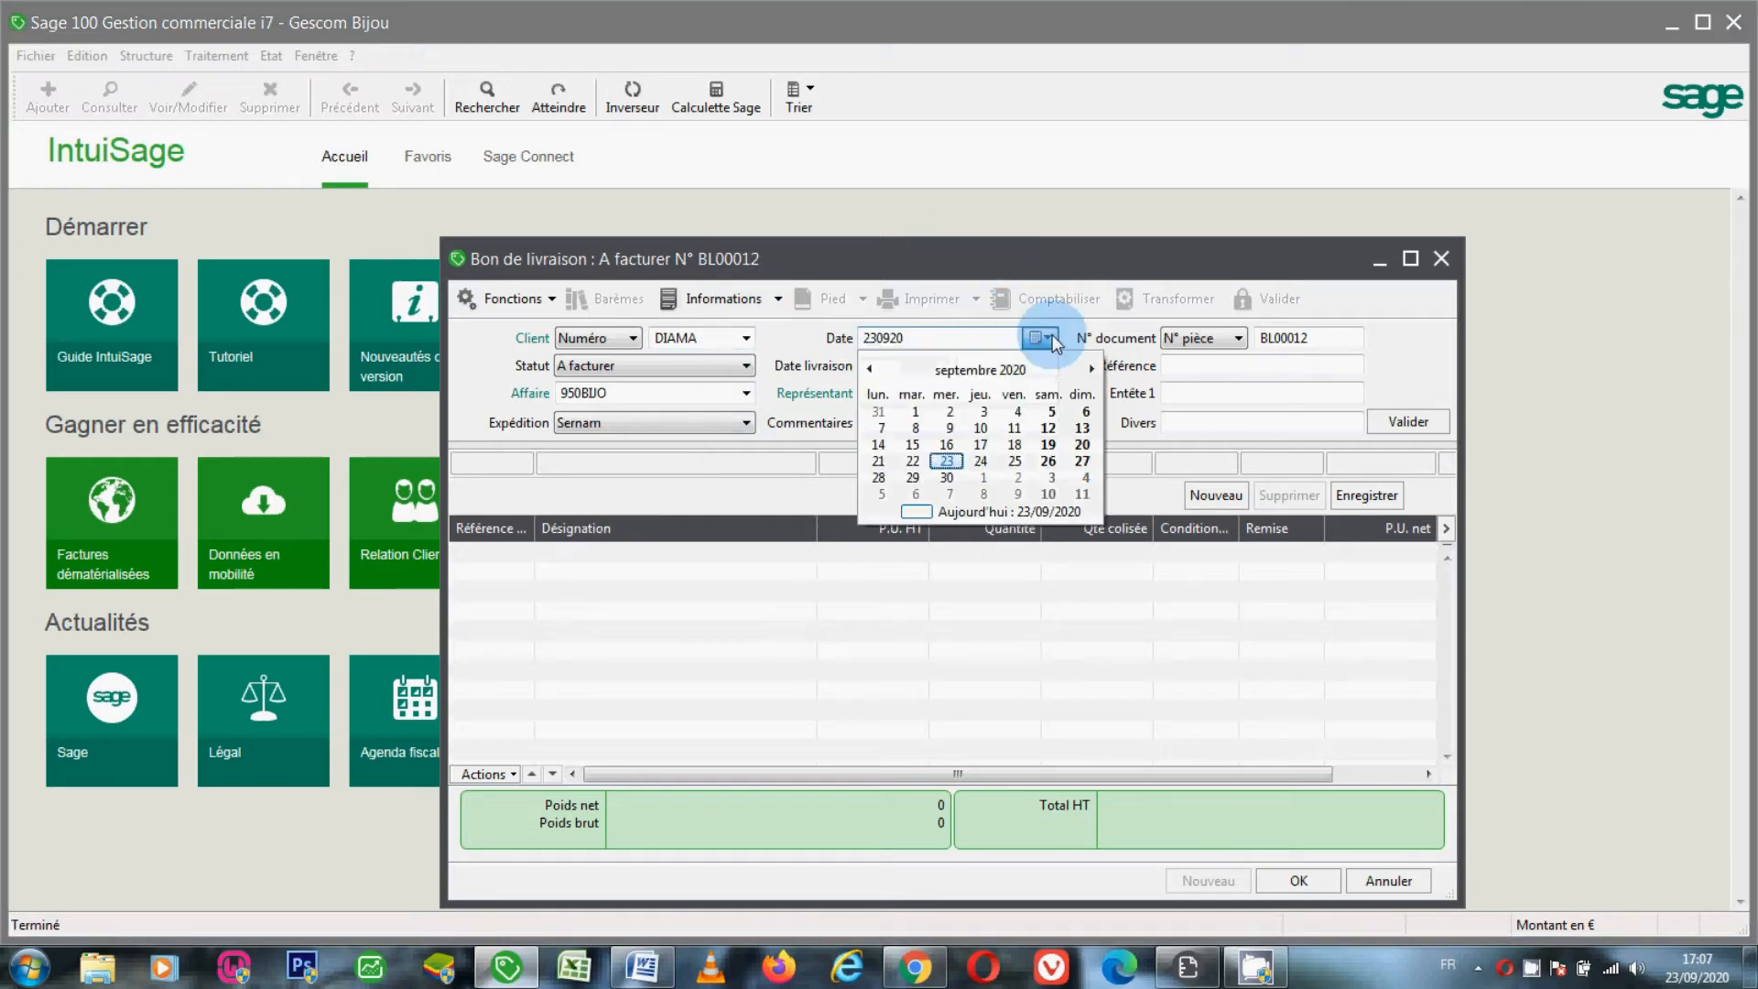
left_click(905, 461)
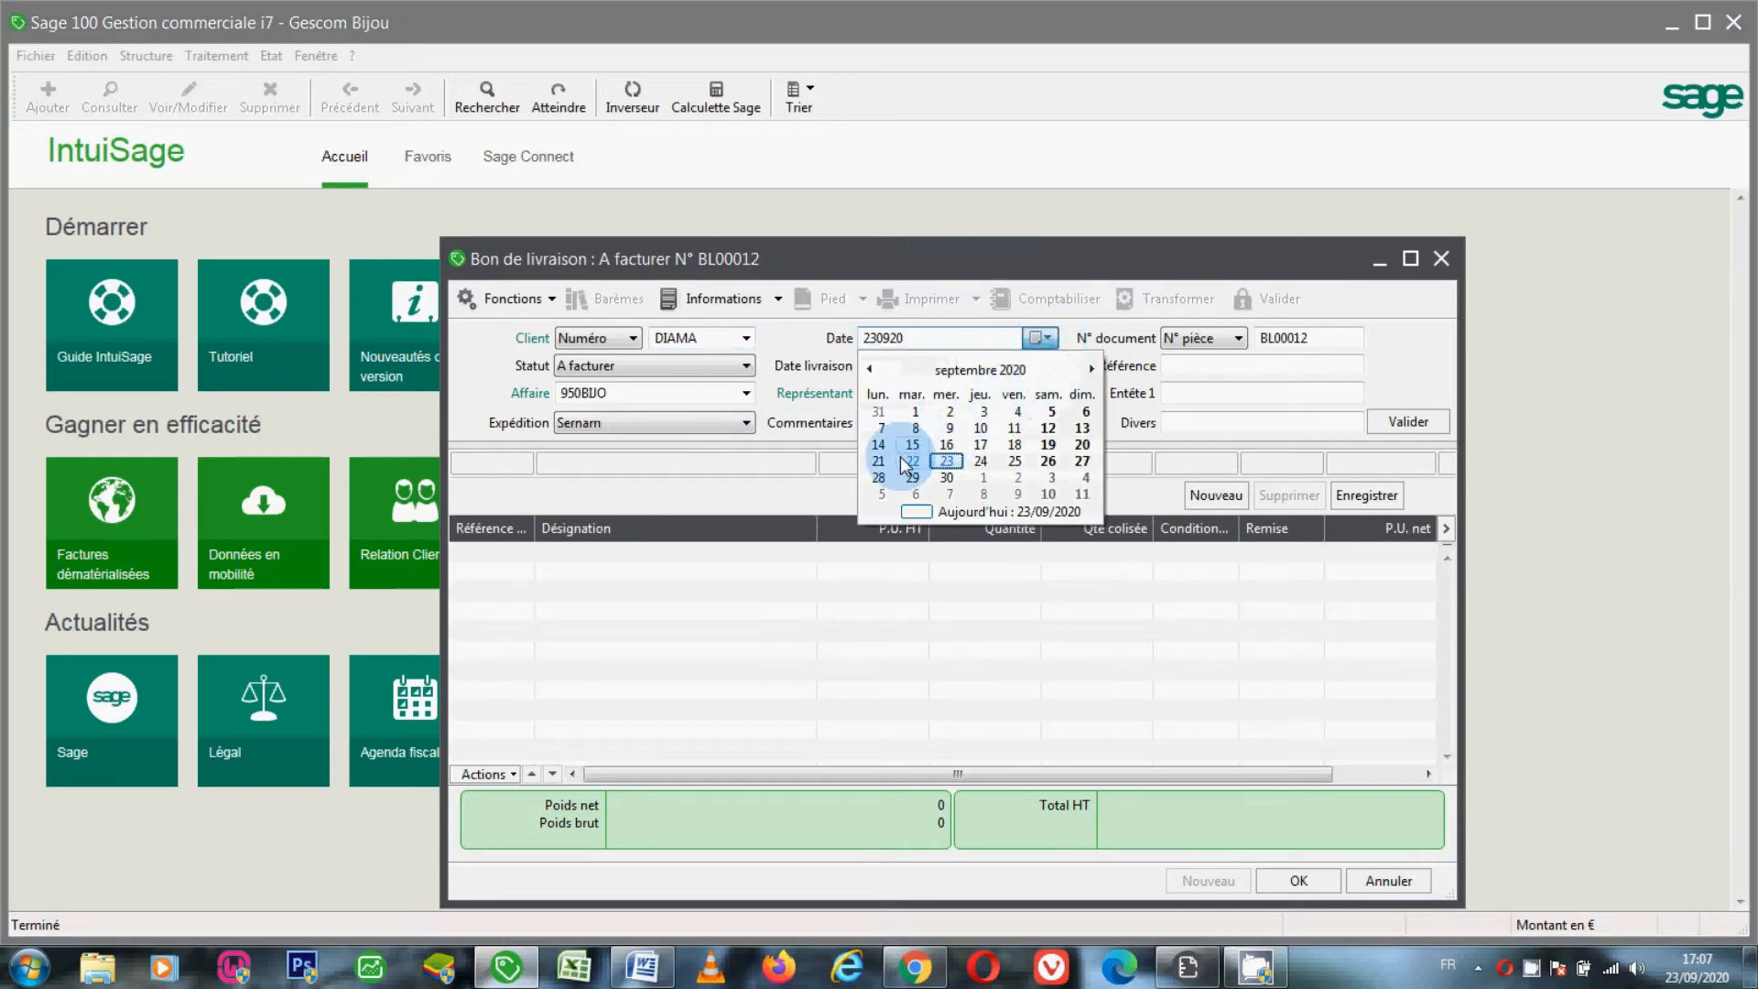
left_click(880, 462)
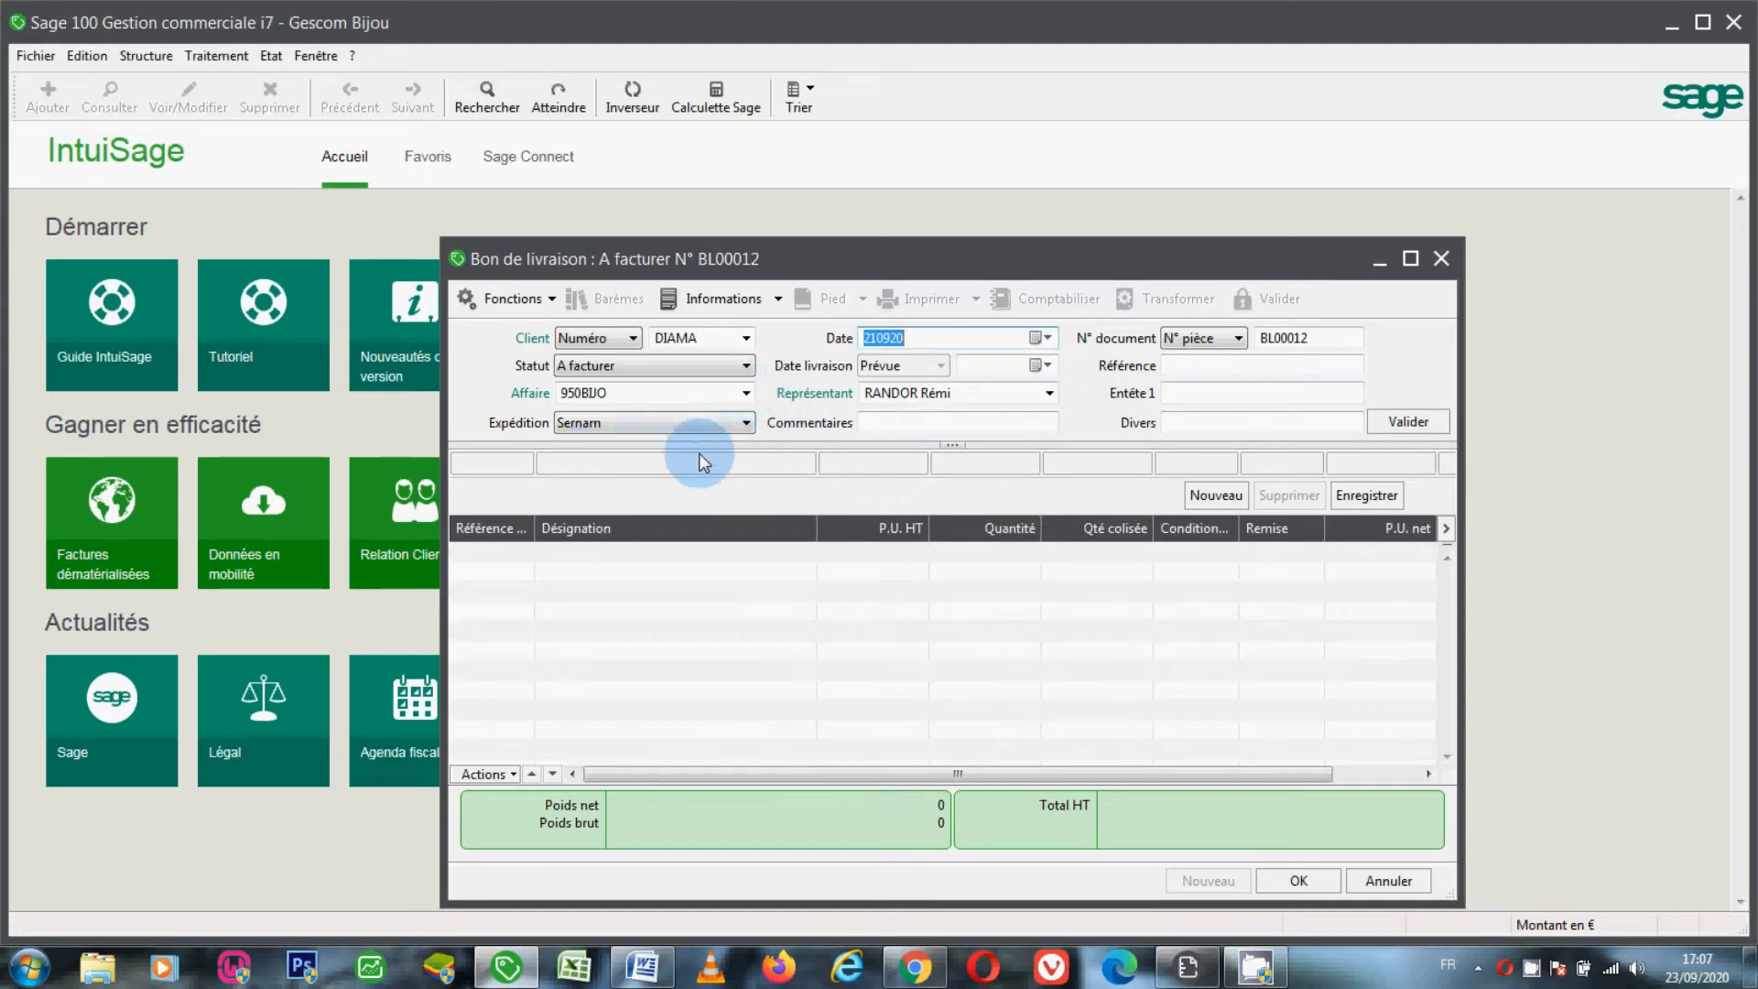
Clear the Affaire code from the delivery note and validate its header.
left_click(646, 395)
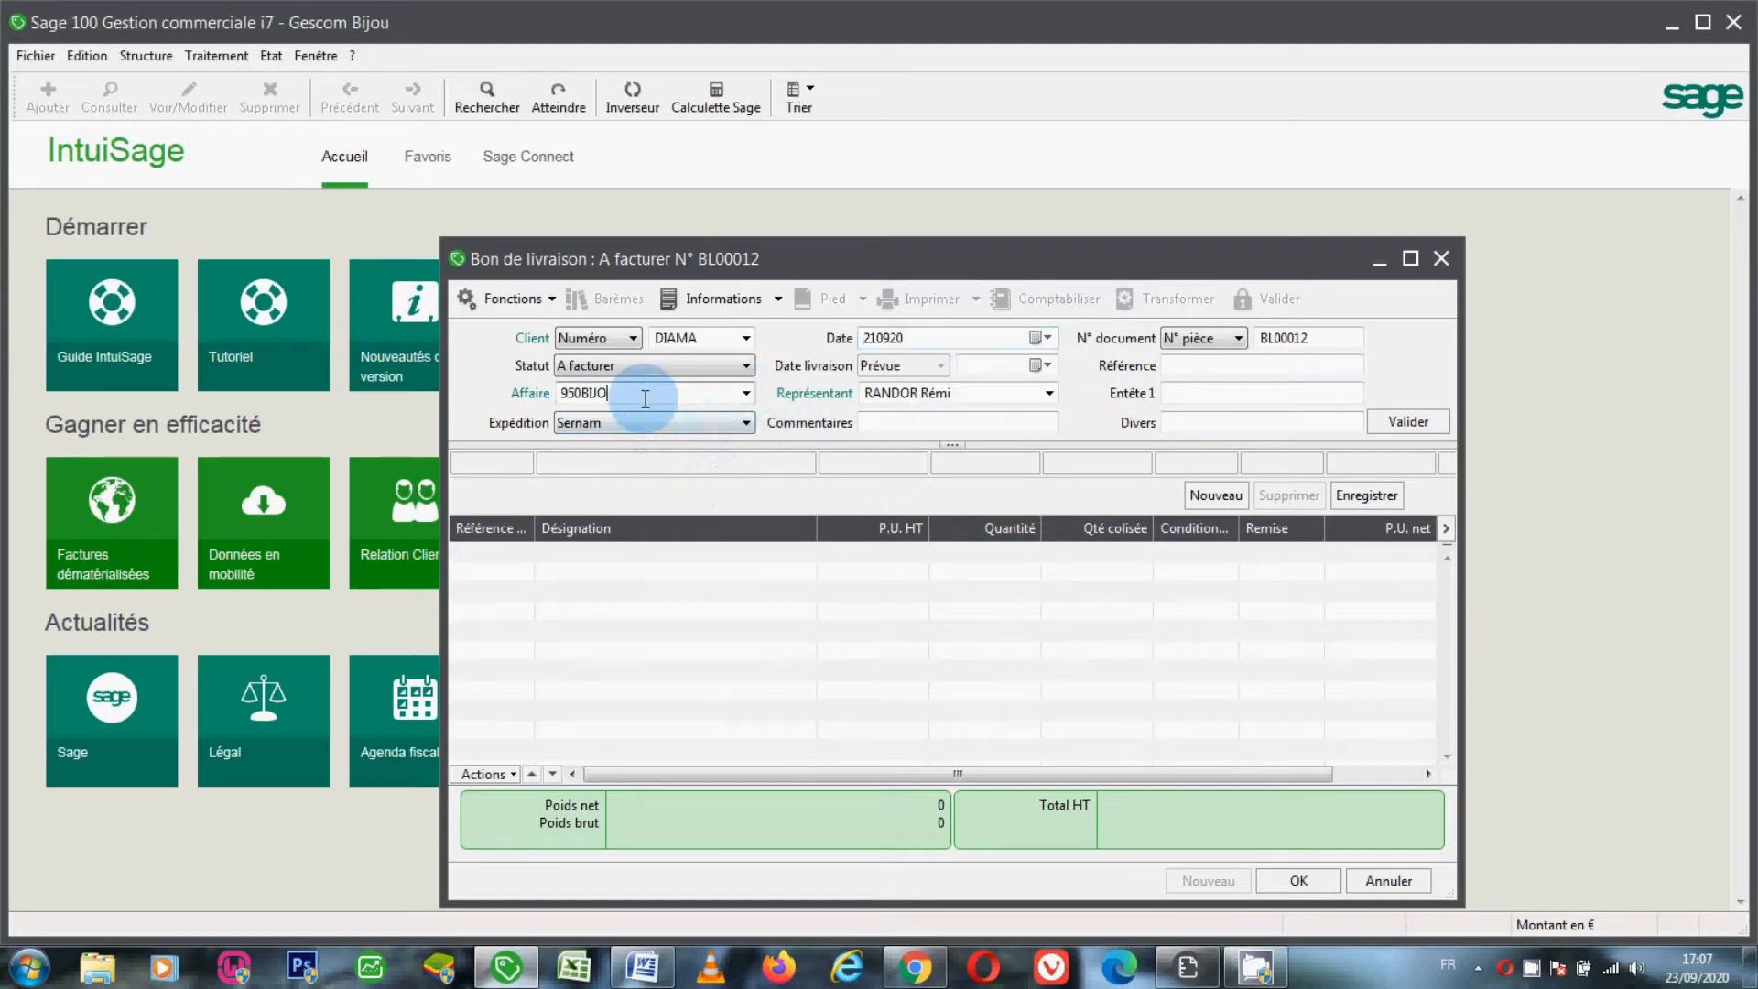
key("BackSpace")
key("BackSpace")
key("Tab")
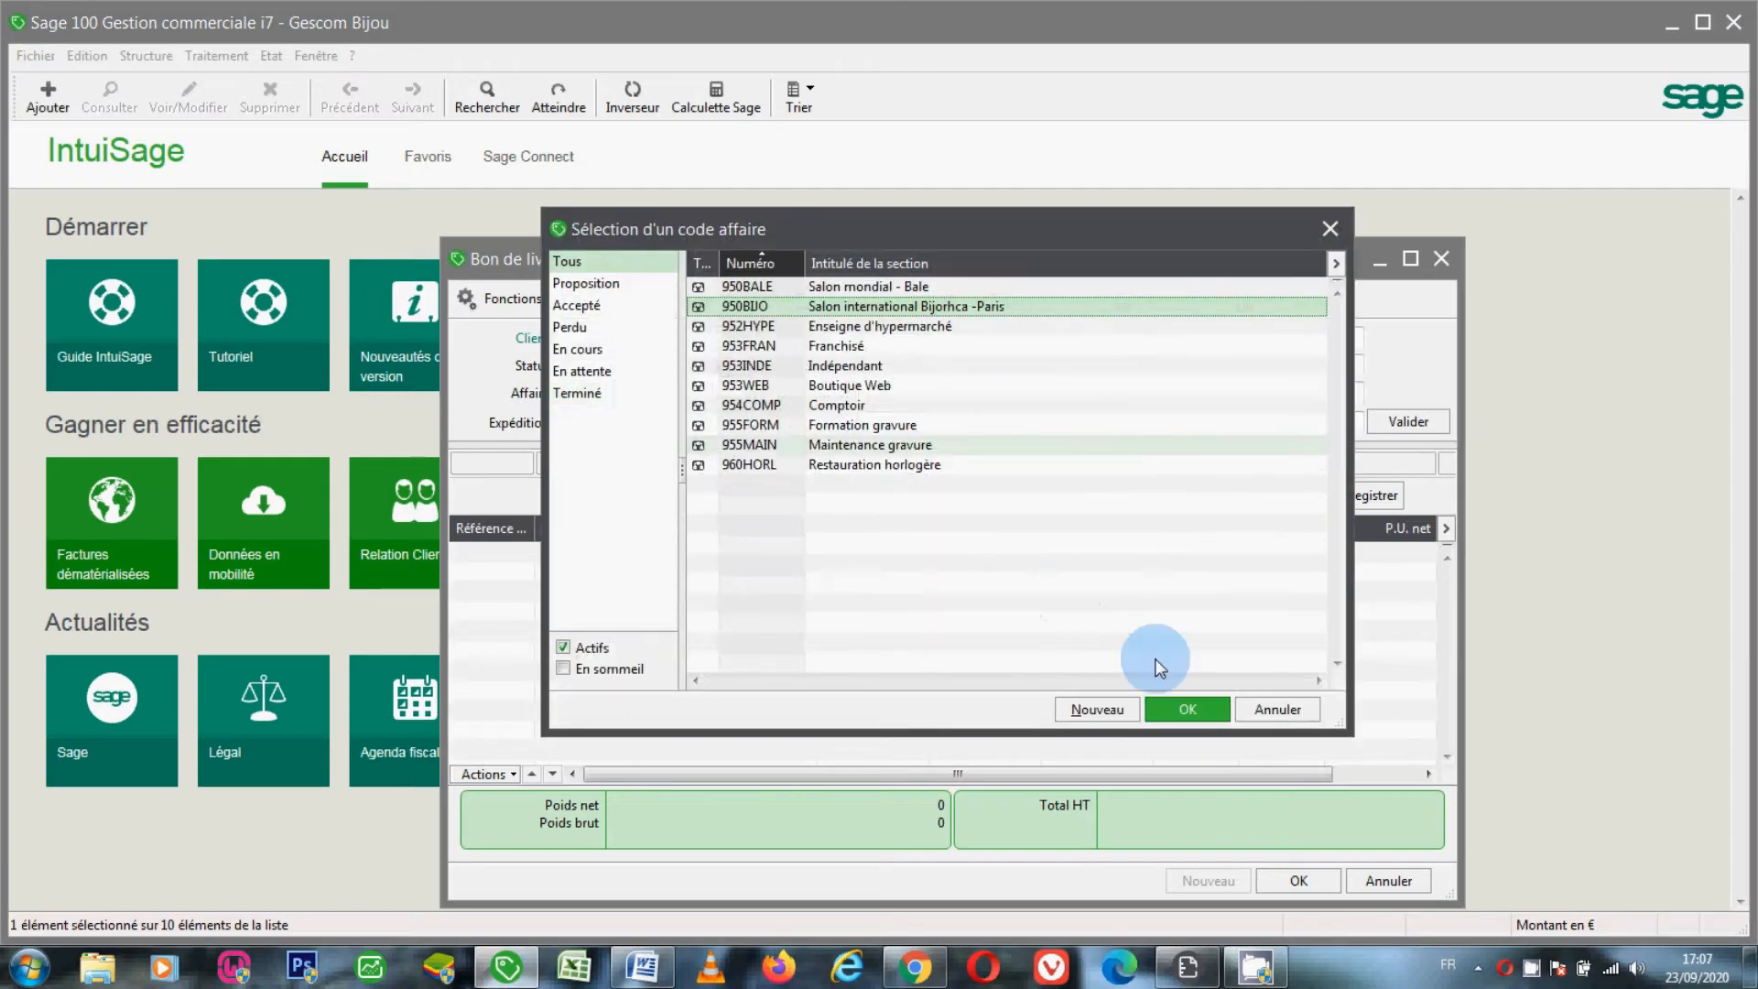
left_click(1277, 714)
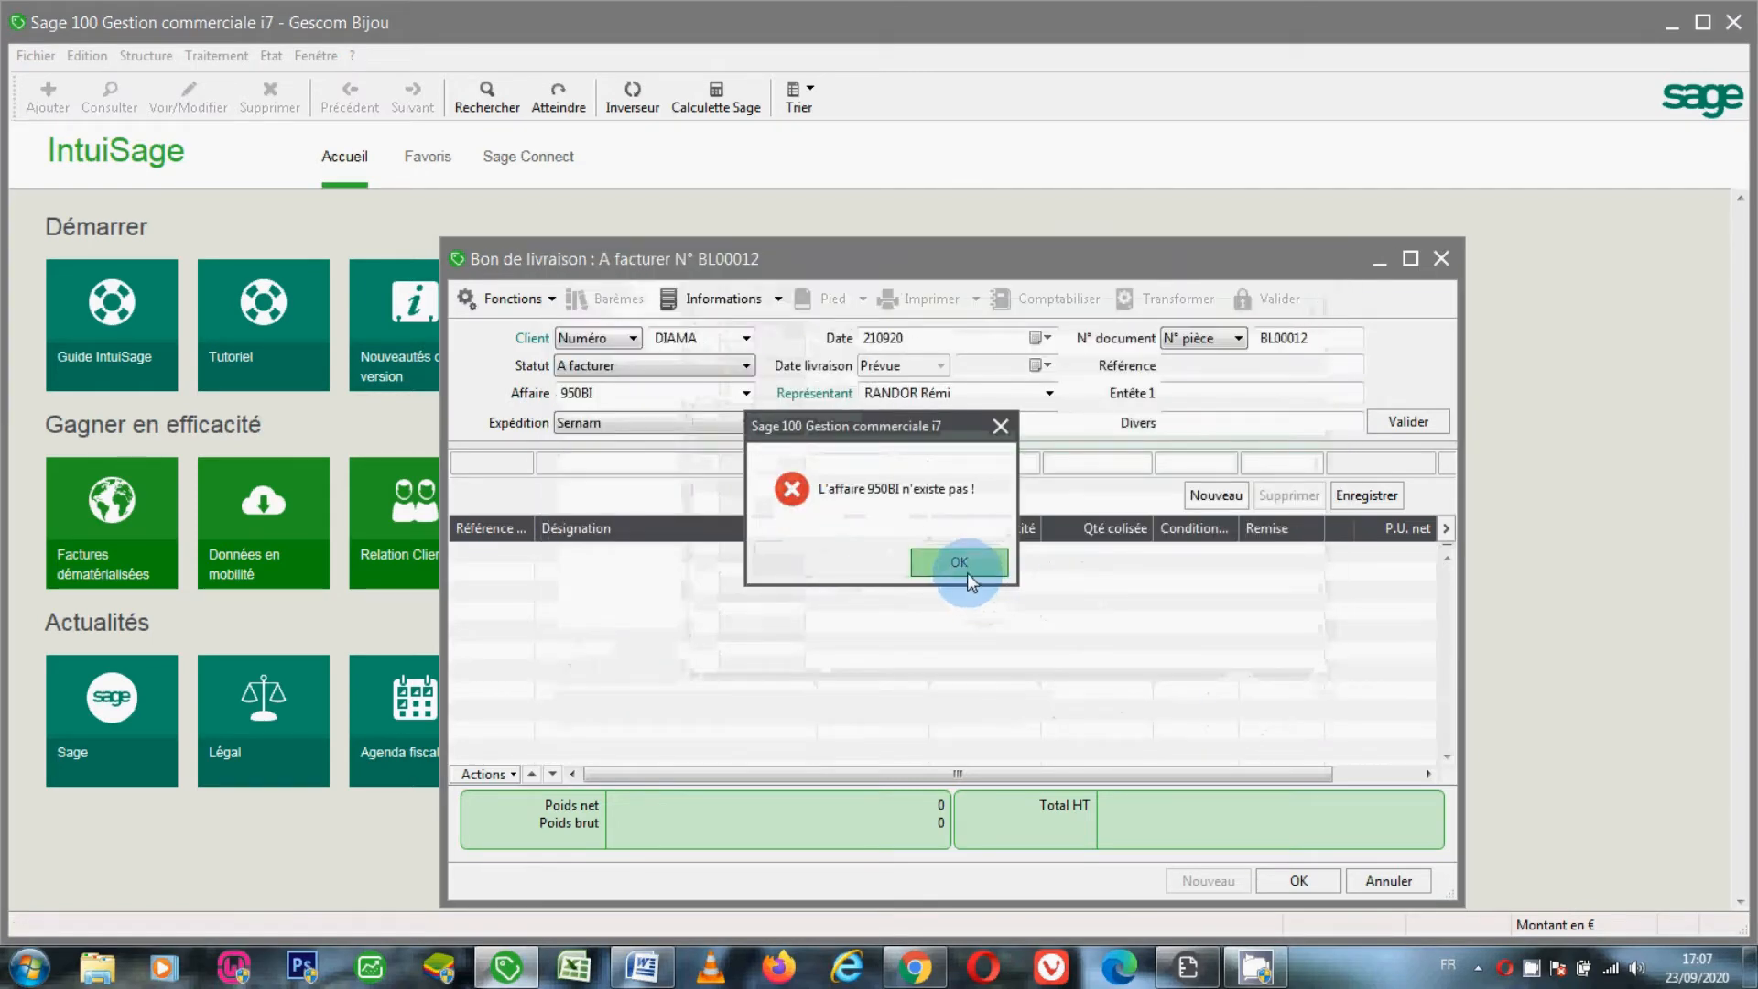
left_click(963, 564)
key("BackSpace")
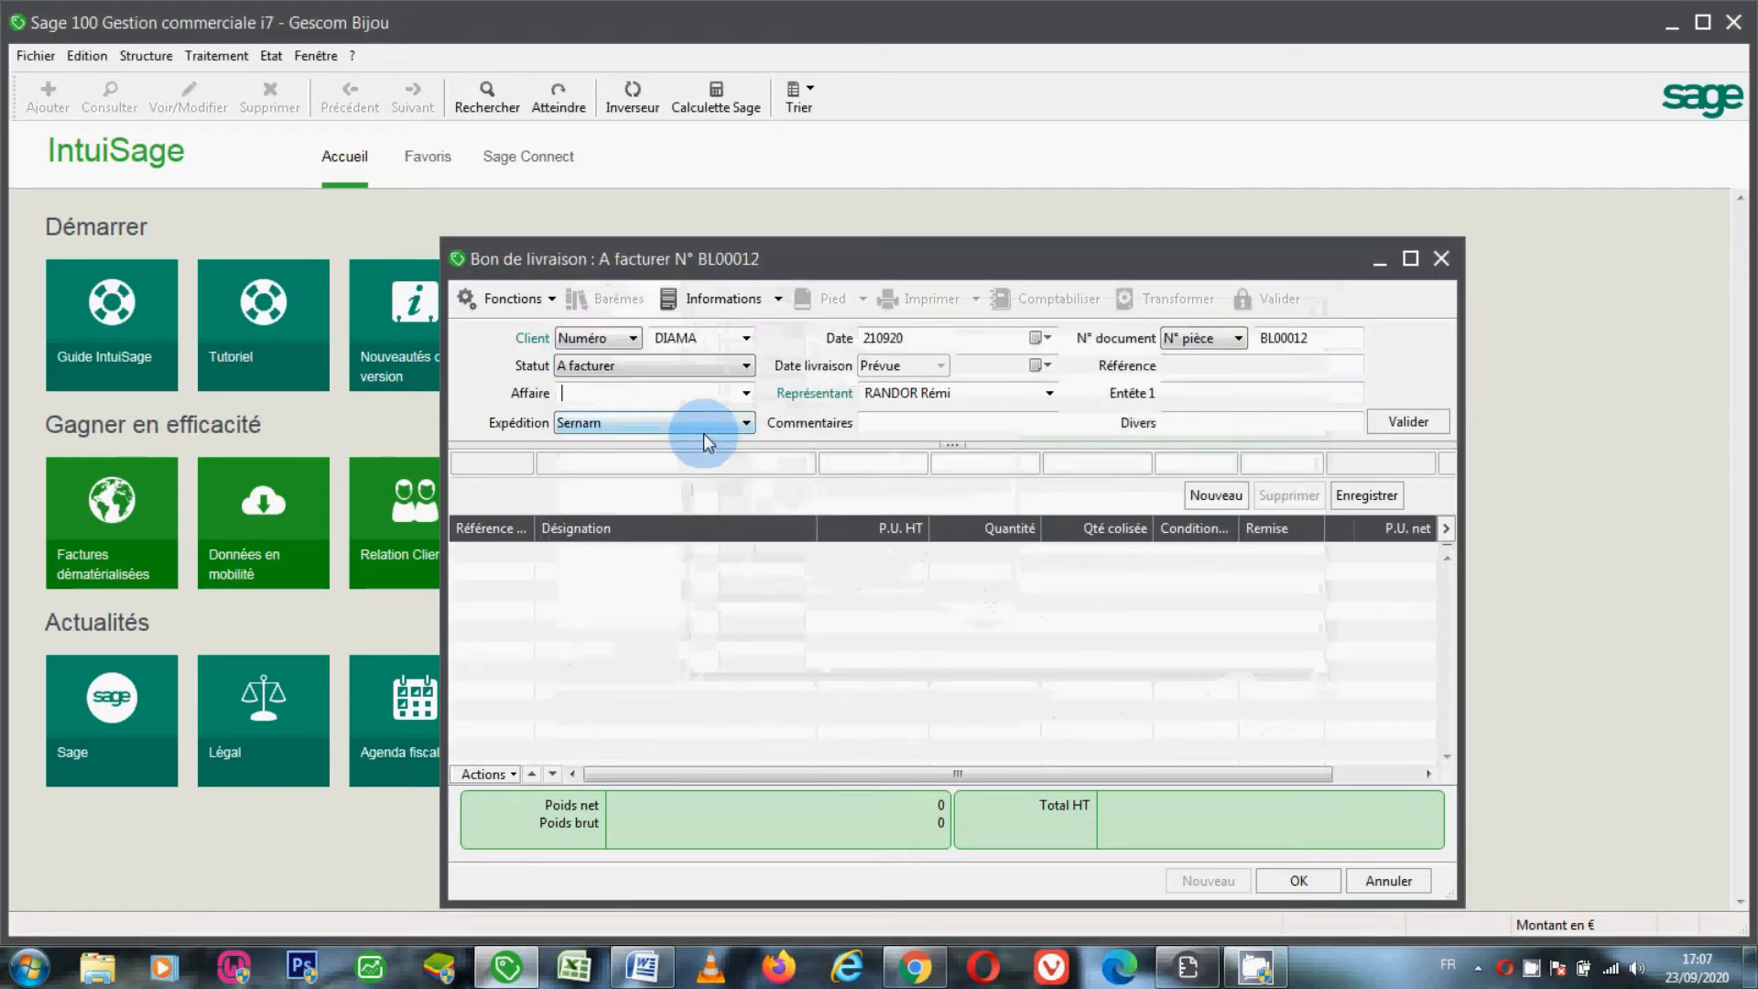
left_click(926, 422)
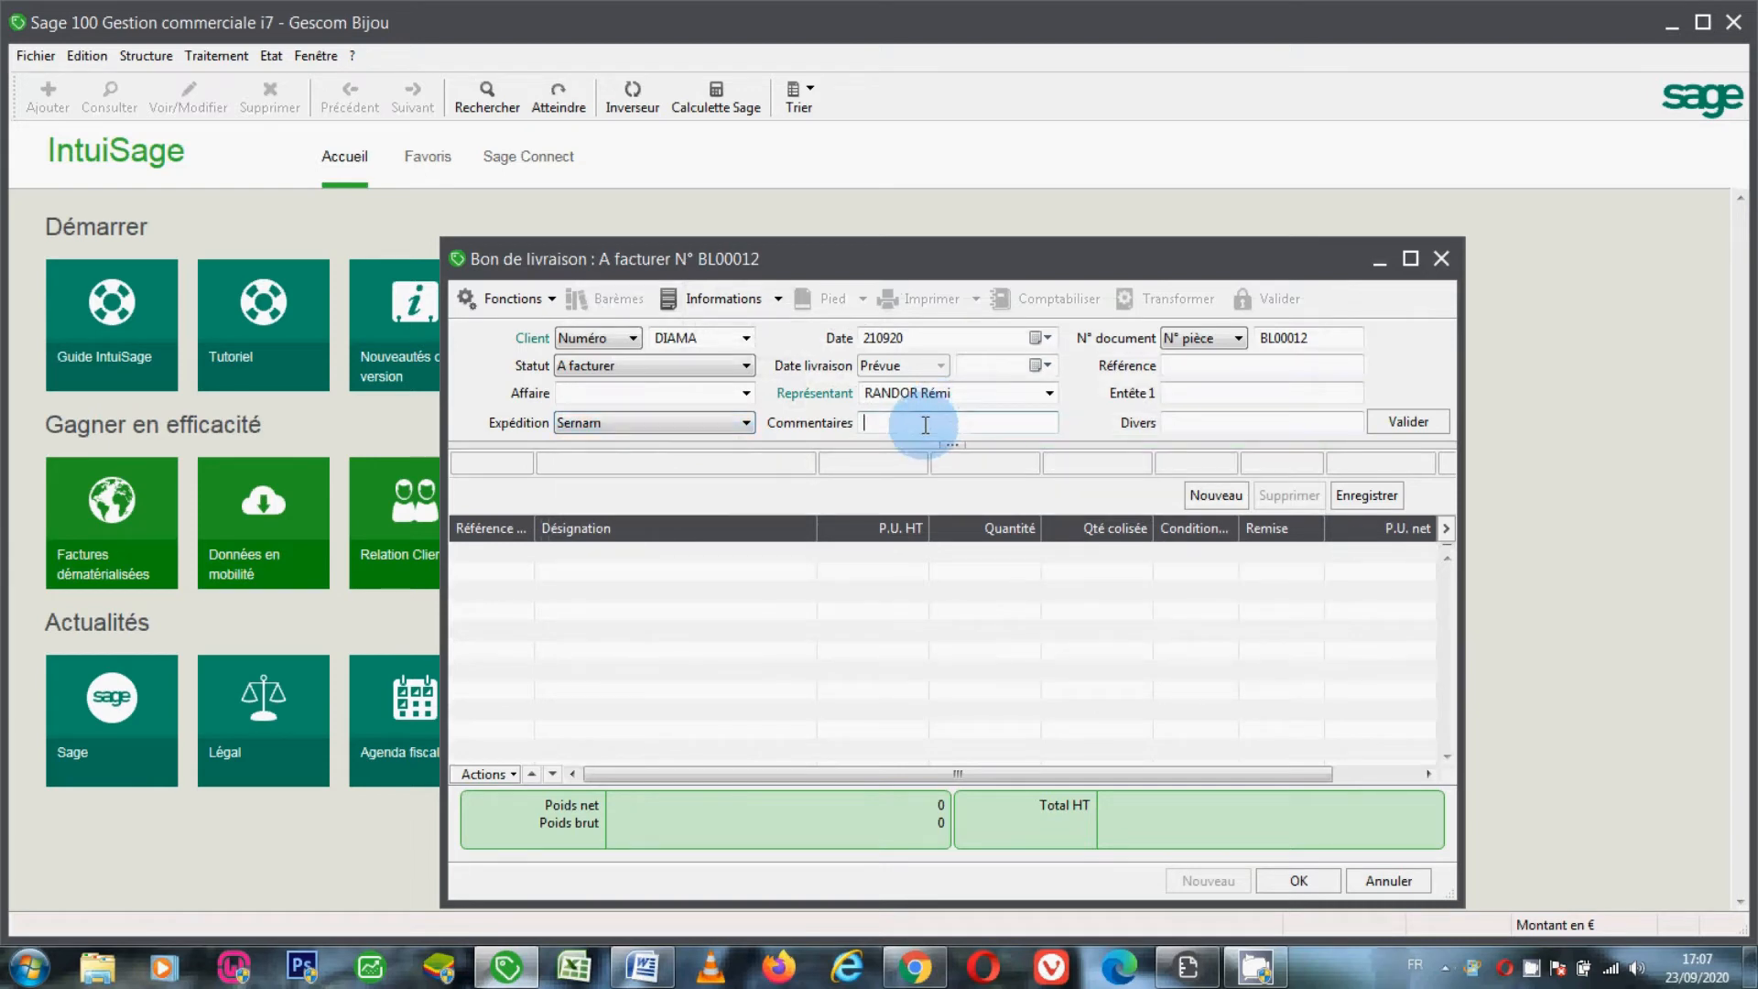
key("Return")
Try to add the article COR1 (Collier Or chaine torsadée) as a line of the delivery note.
type("A")
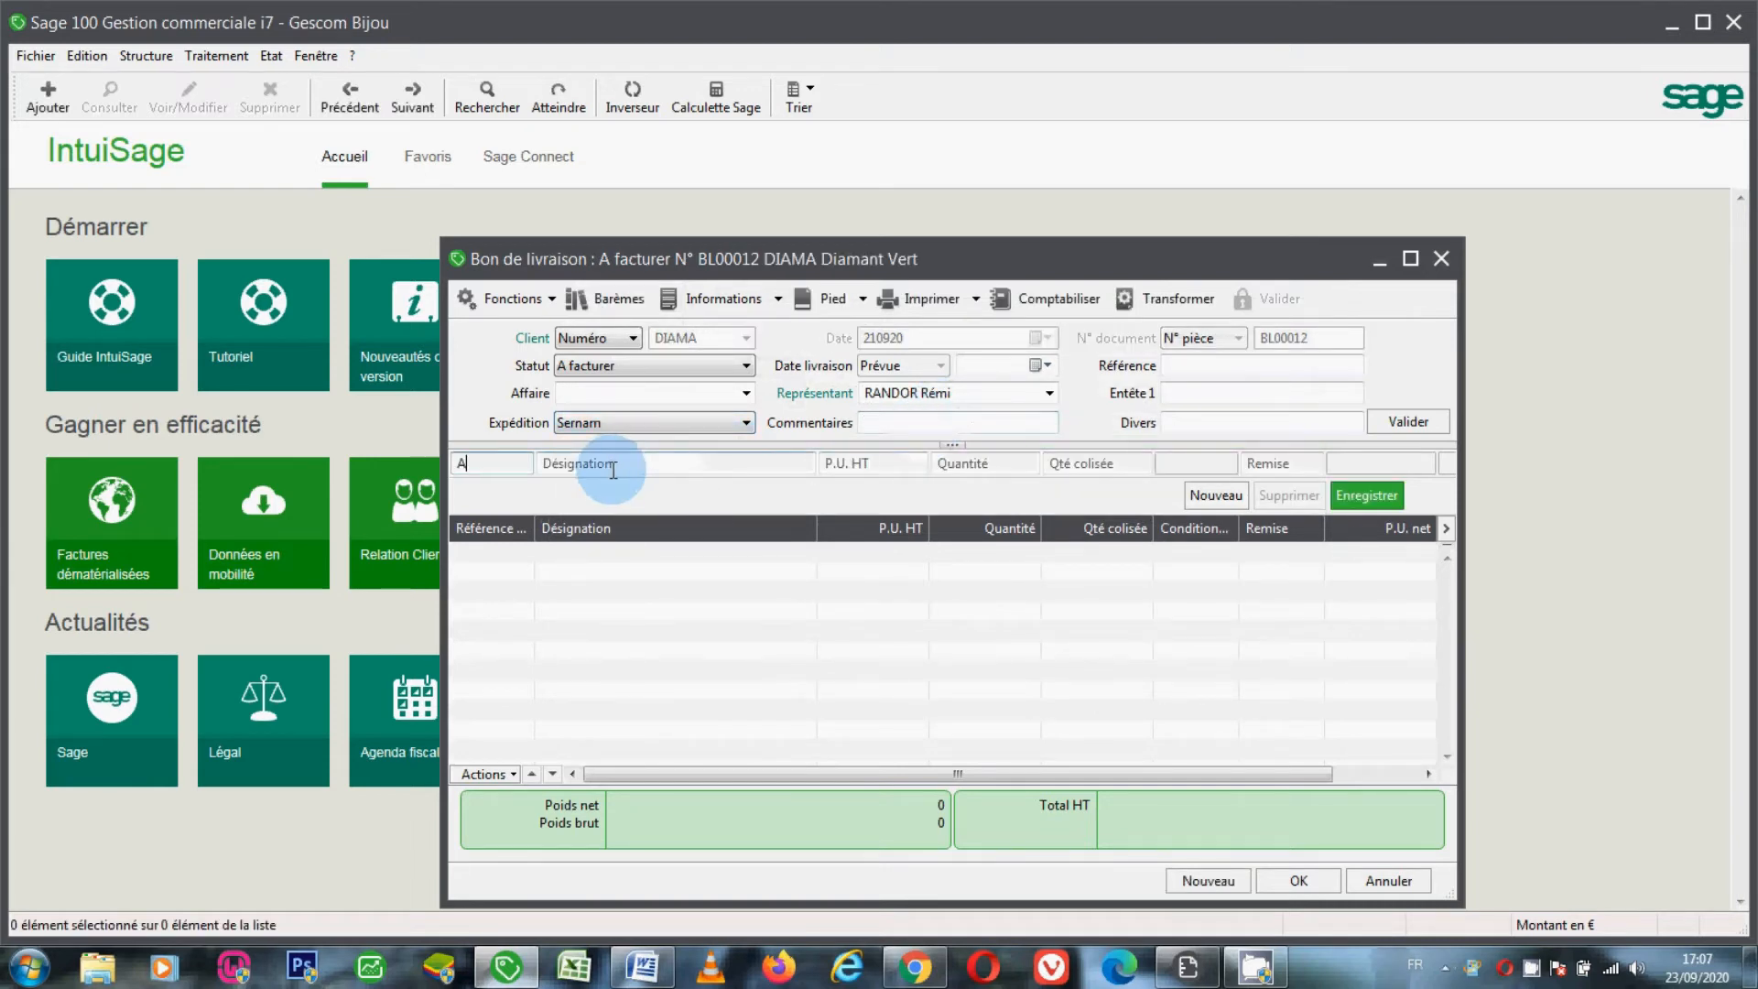
left_click(619, 470)
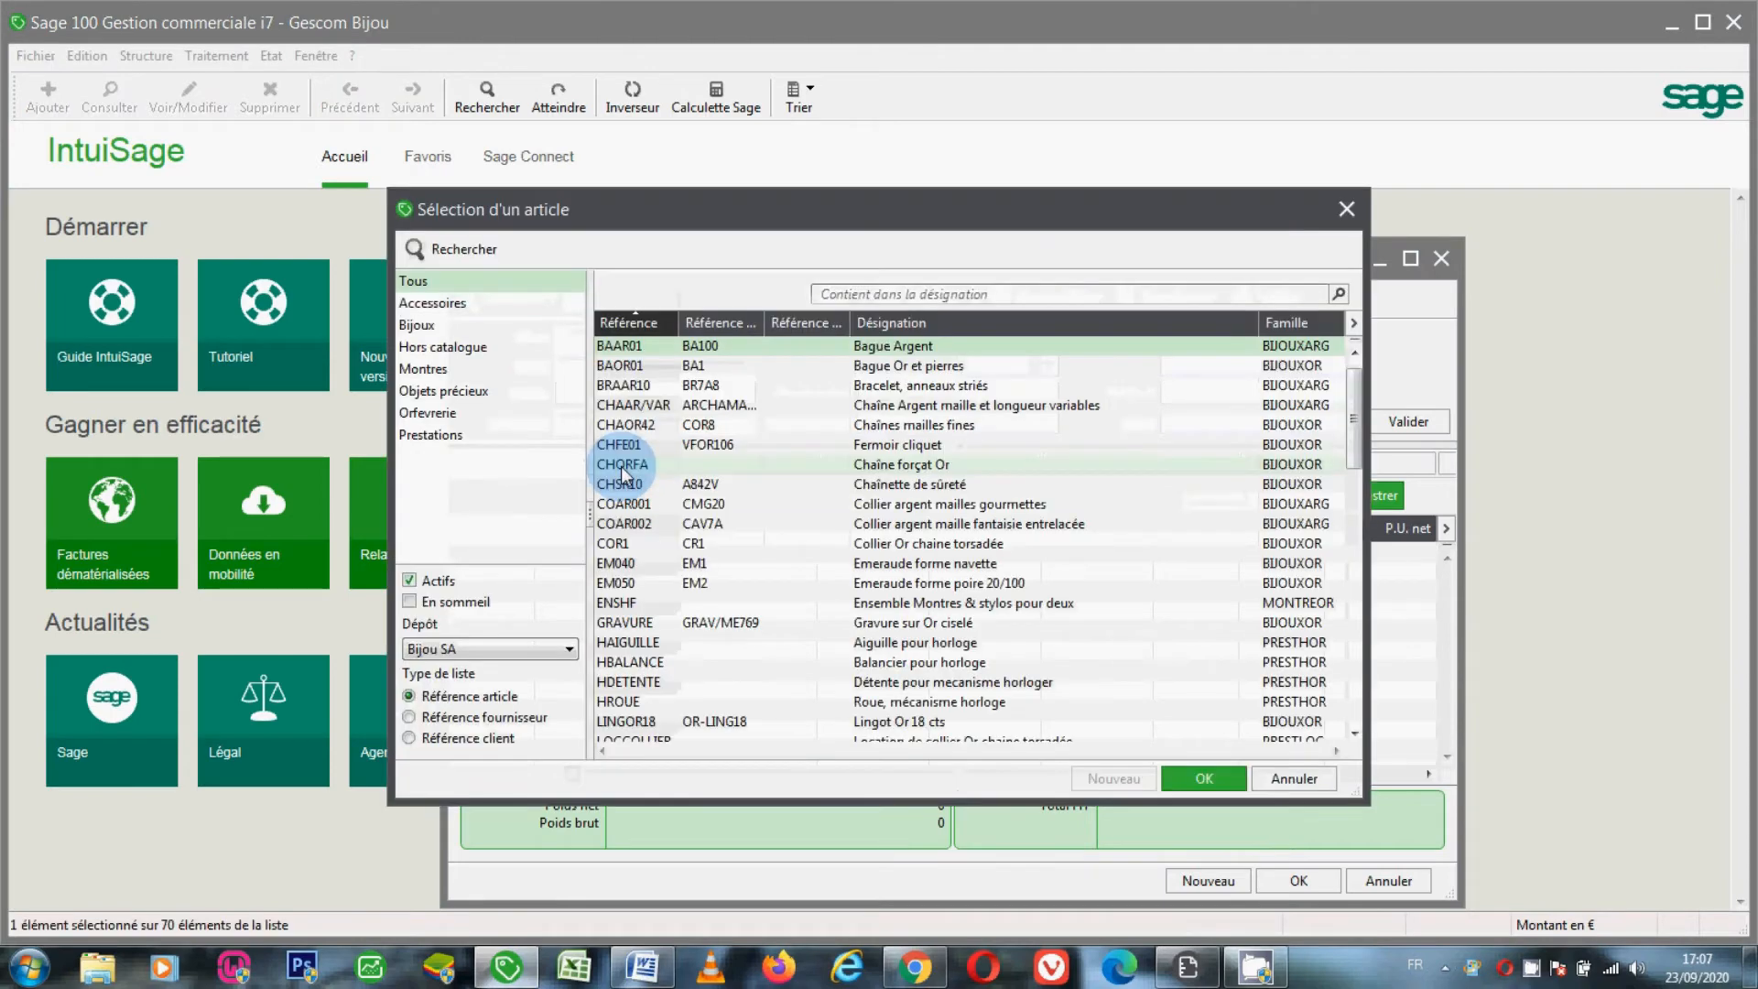
left_click(696, 483)
left_click(844, 582)
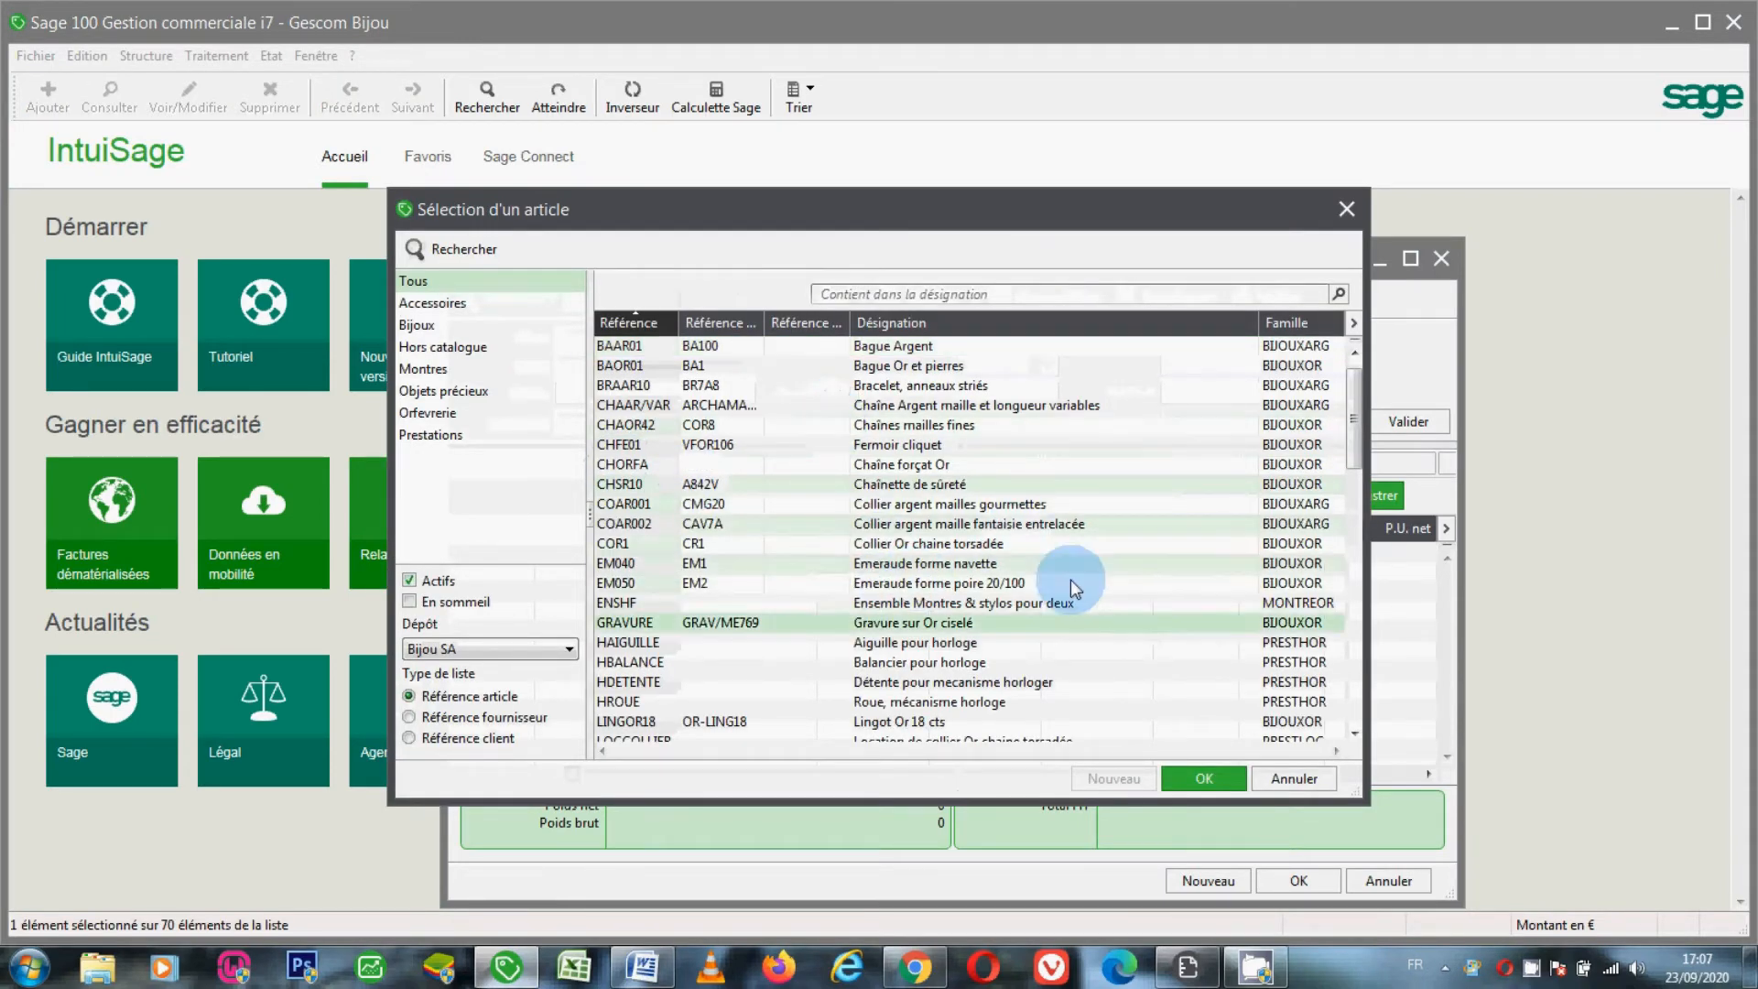
left_click(1004, 622)
double_click(753, 544)
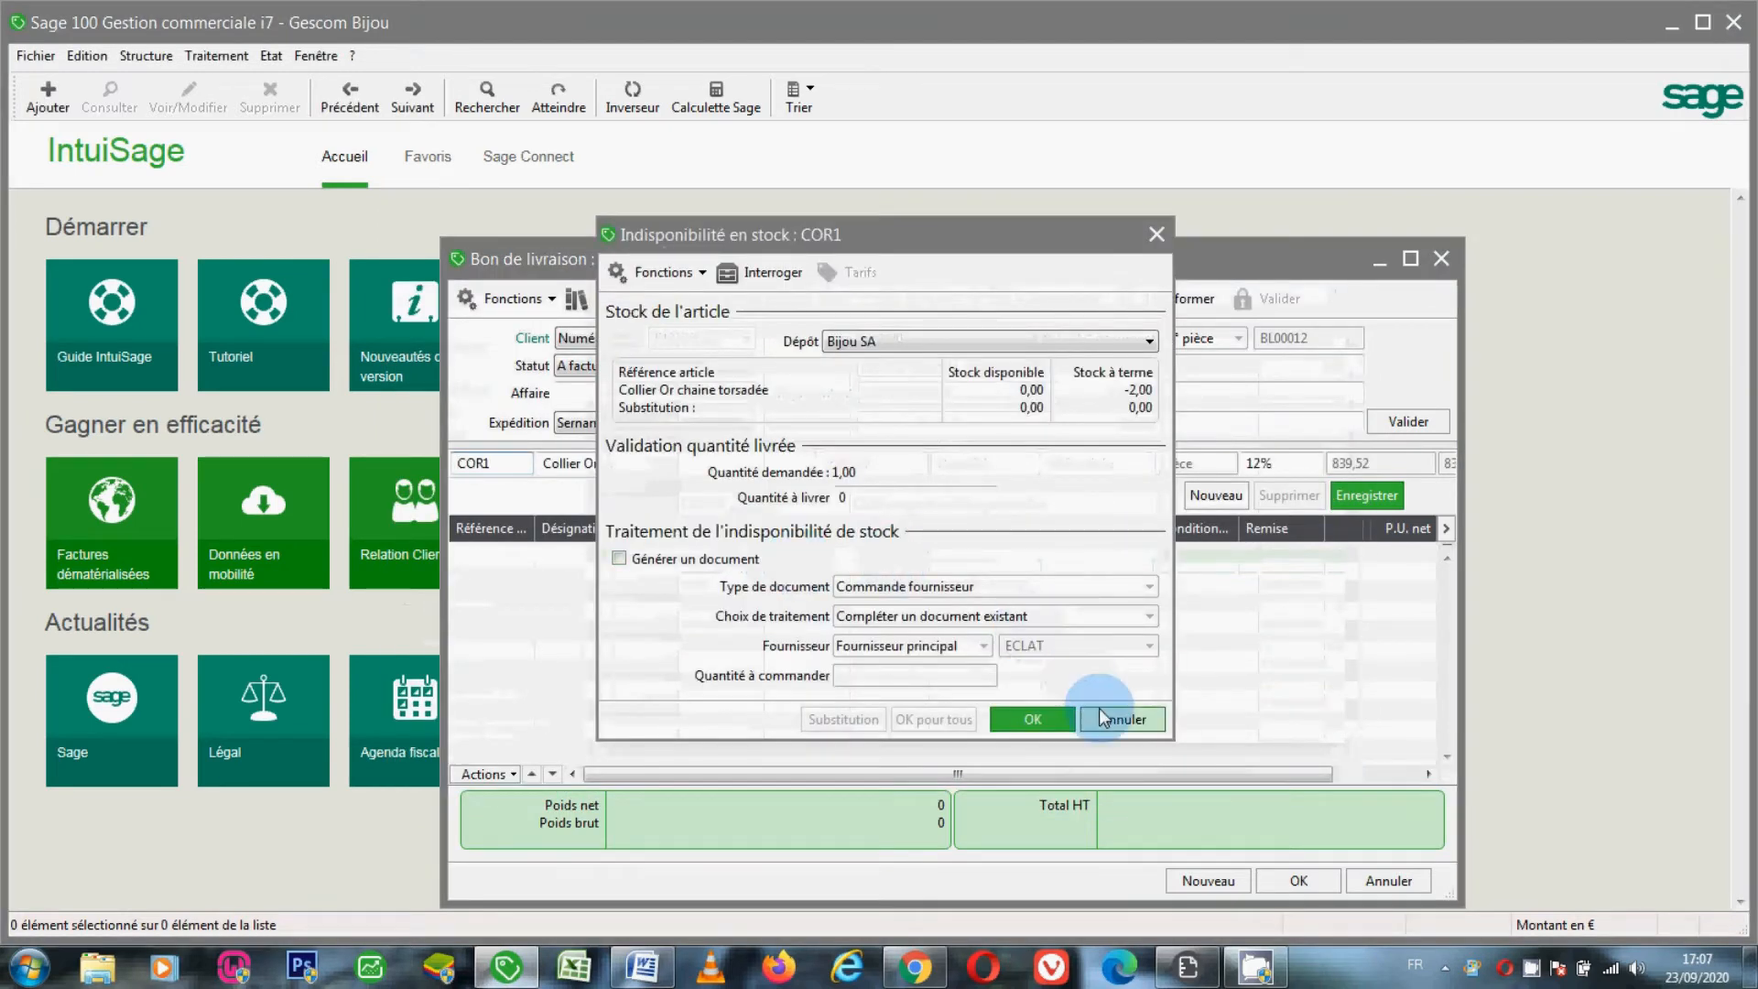
left_click(1102, 722)
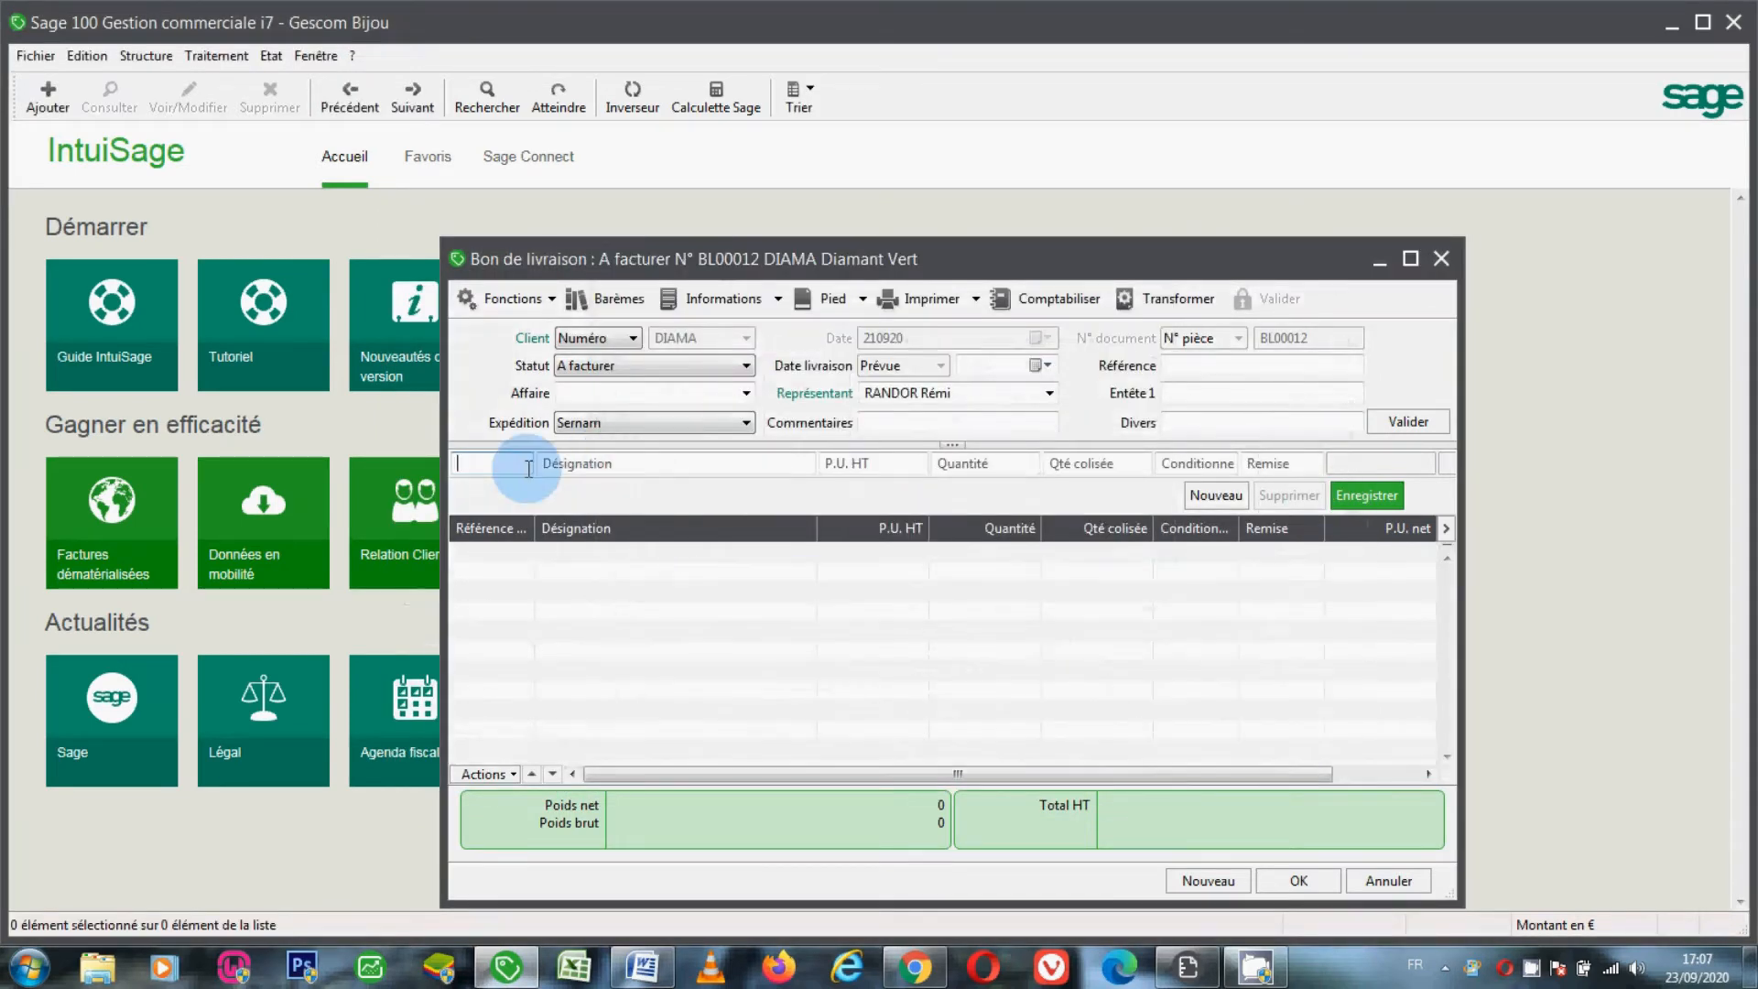
Add the article GRAVURE (Gravure sur Or ciselé) with quantity 1 and save the delivery note.
double_click(518, 465)
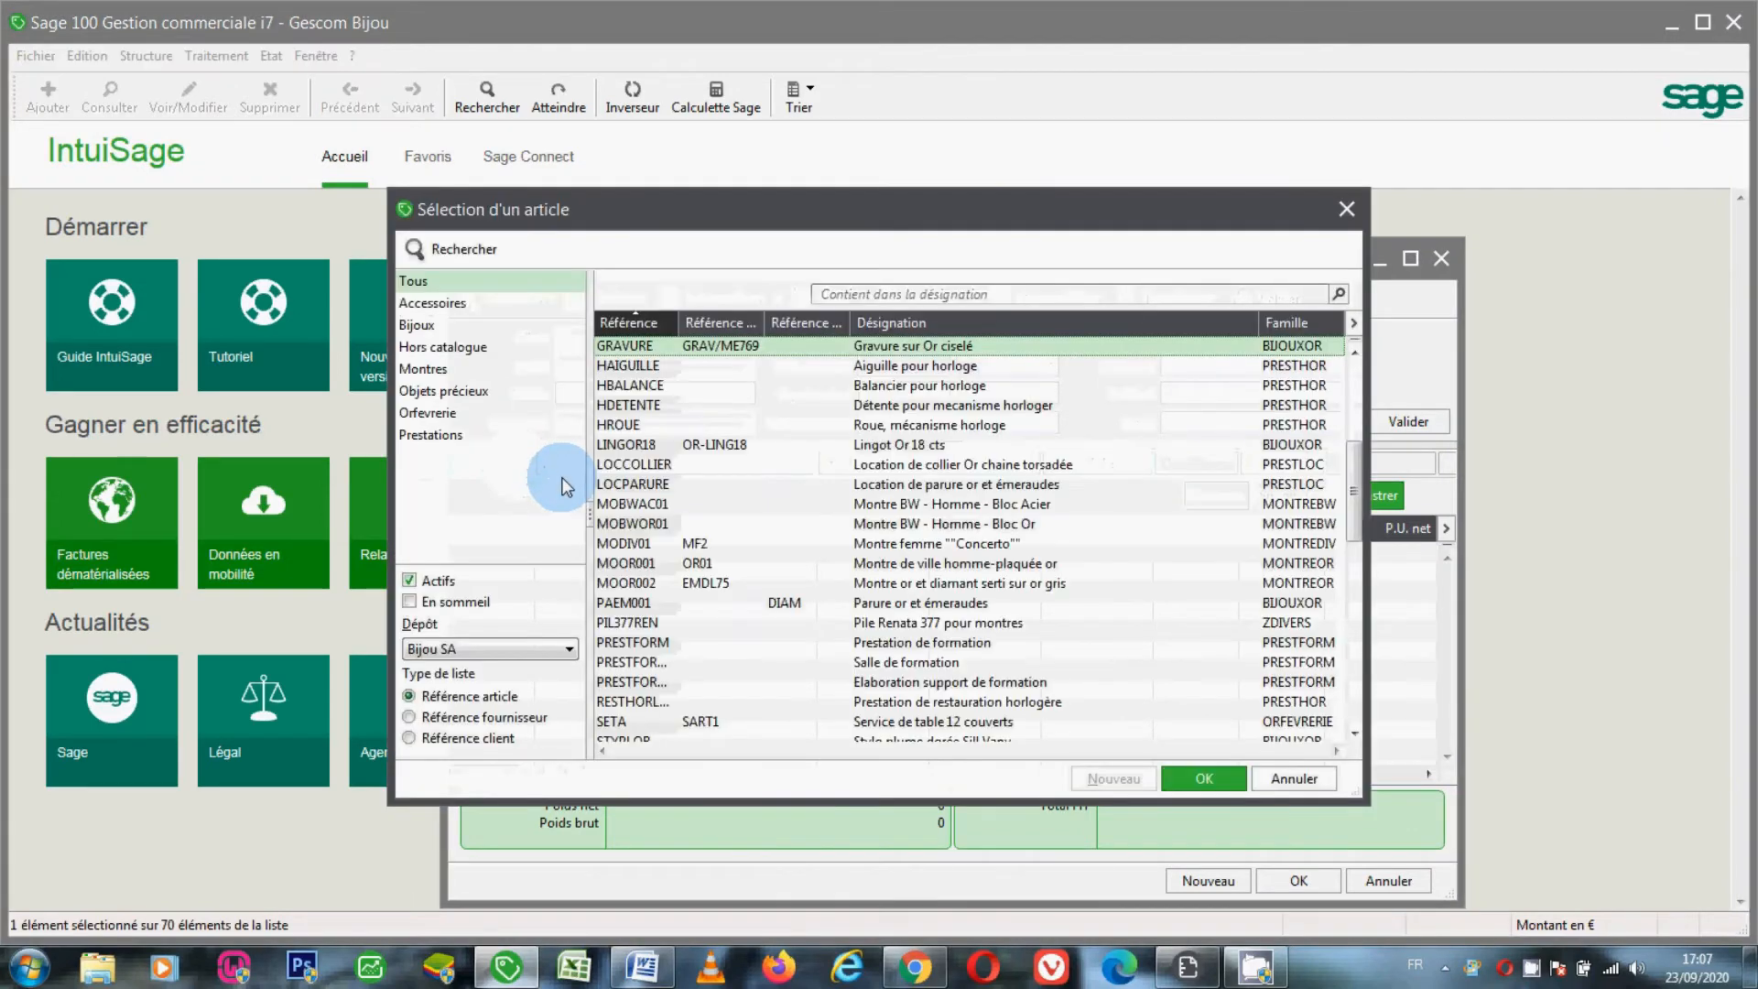
double_click(686, 344)
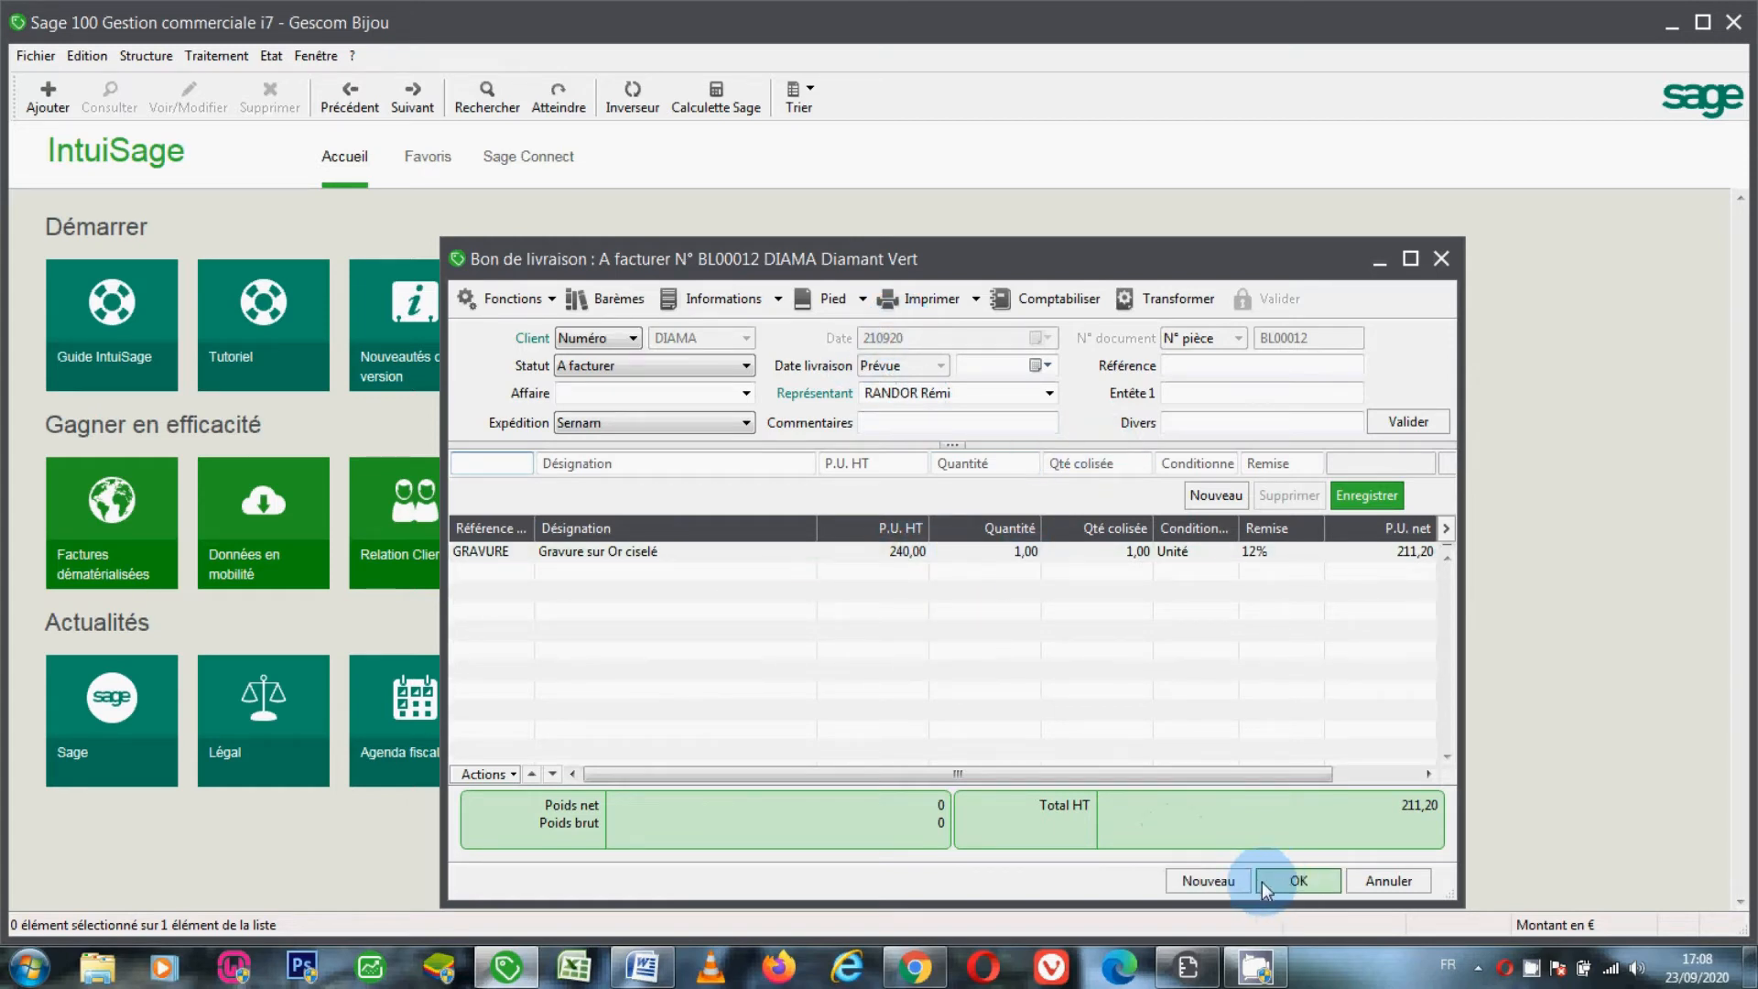
left_click(1294, 881)
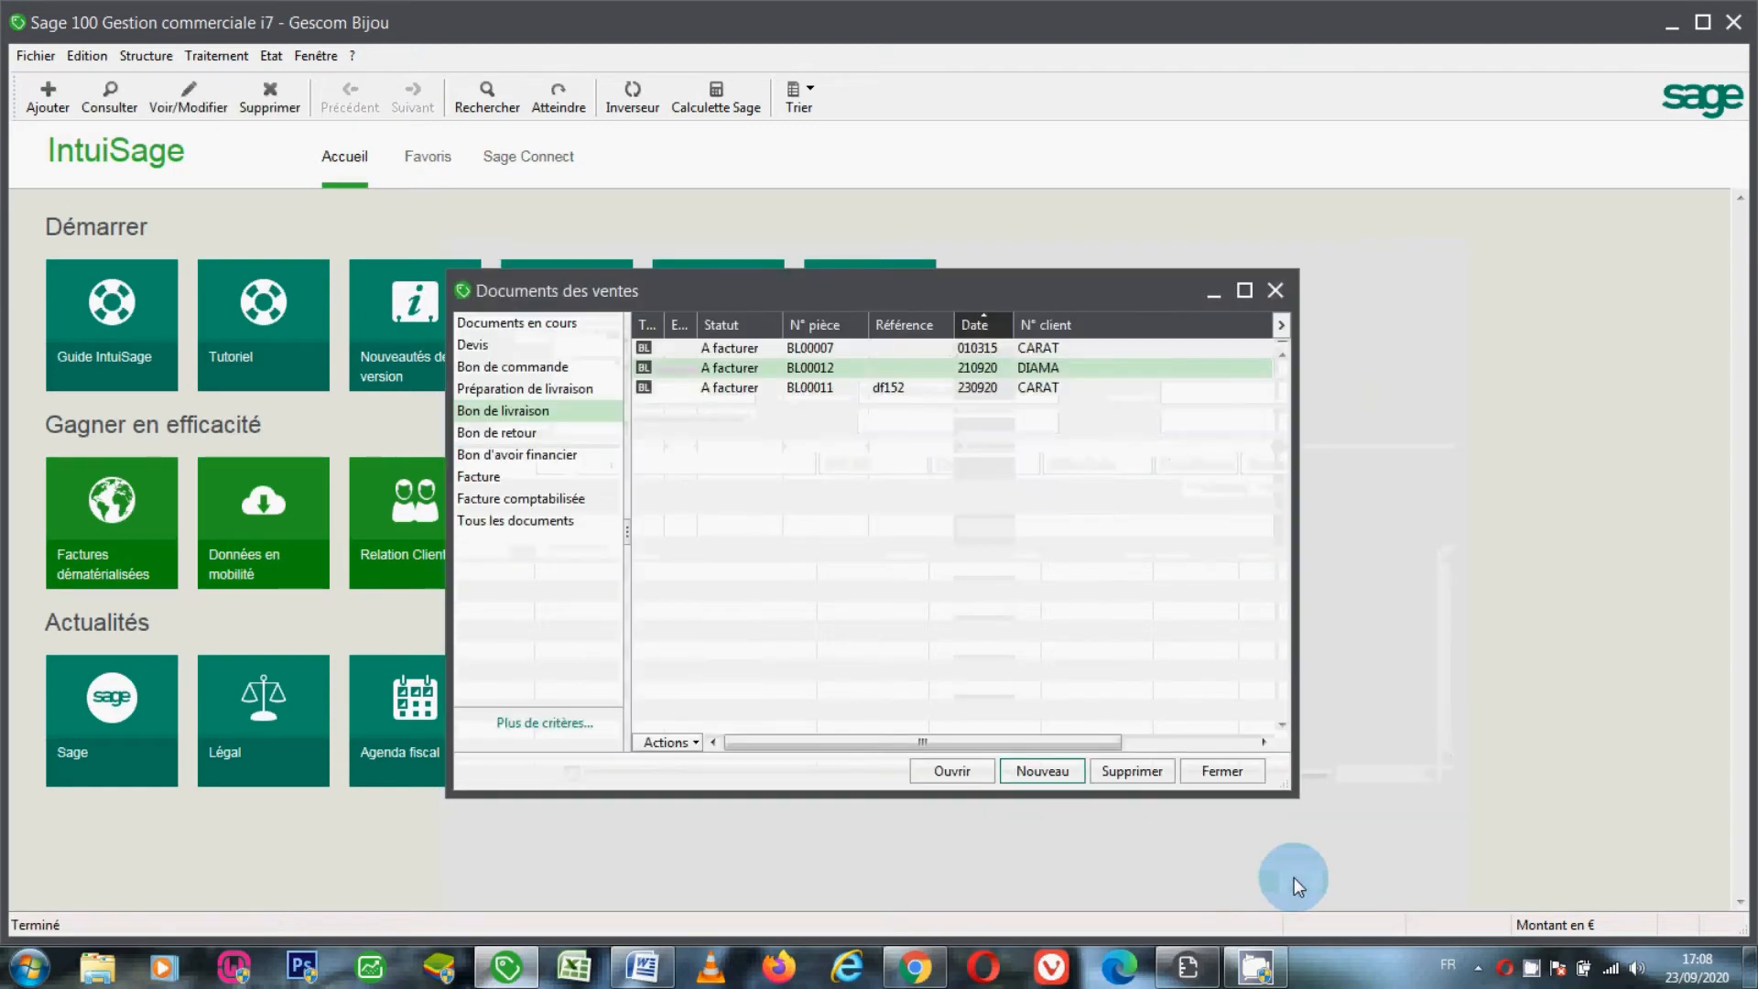
Create a second delivery note for client DIAMA (Diamant Vert) and date it 22/09/2020.
left_click(830, 370)
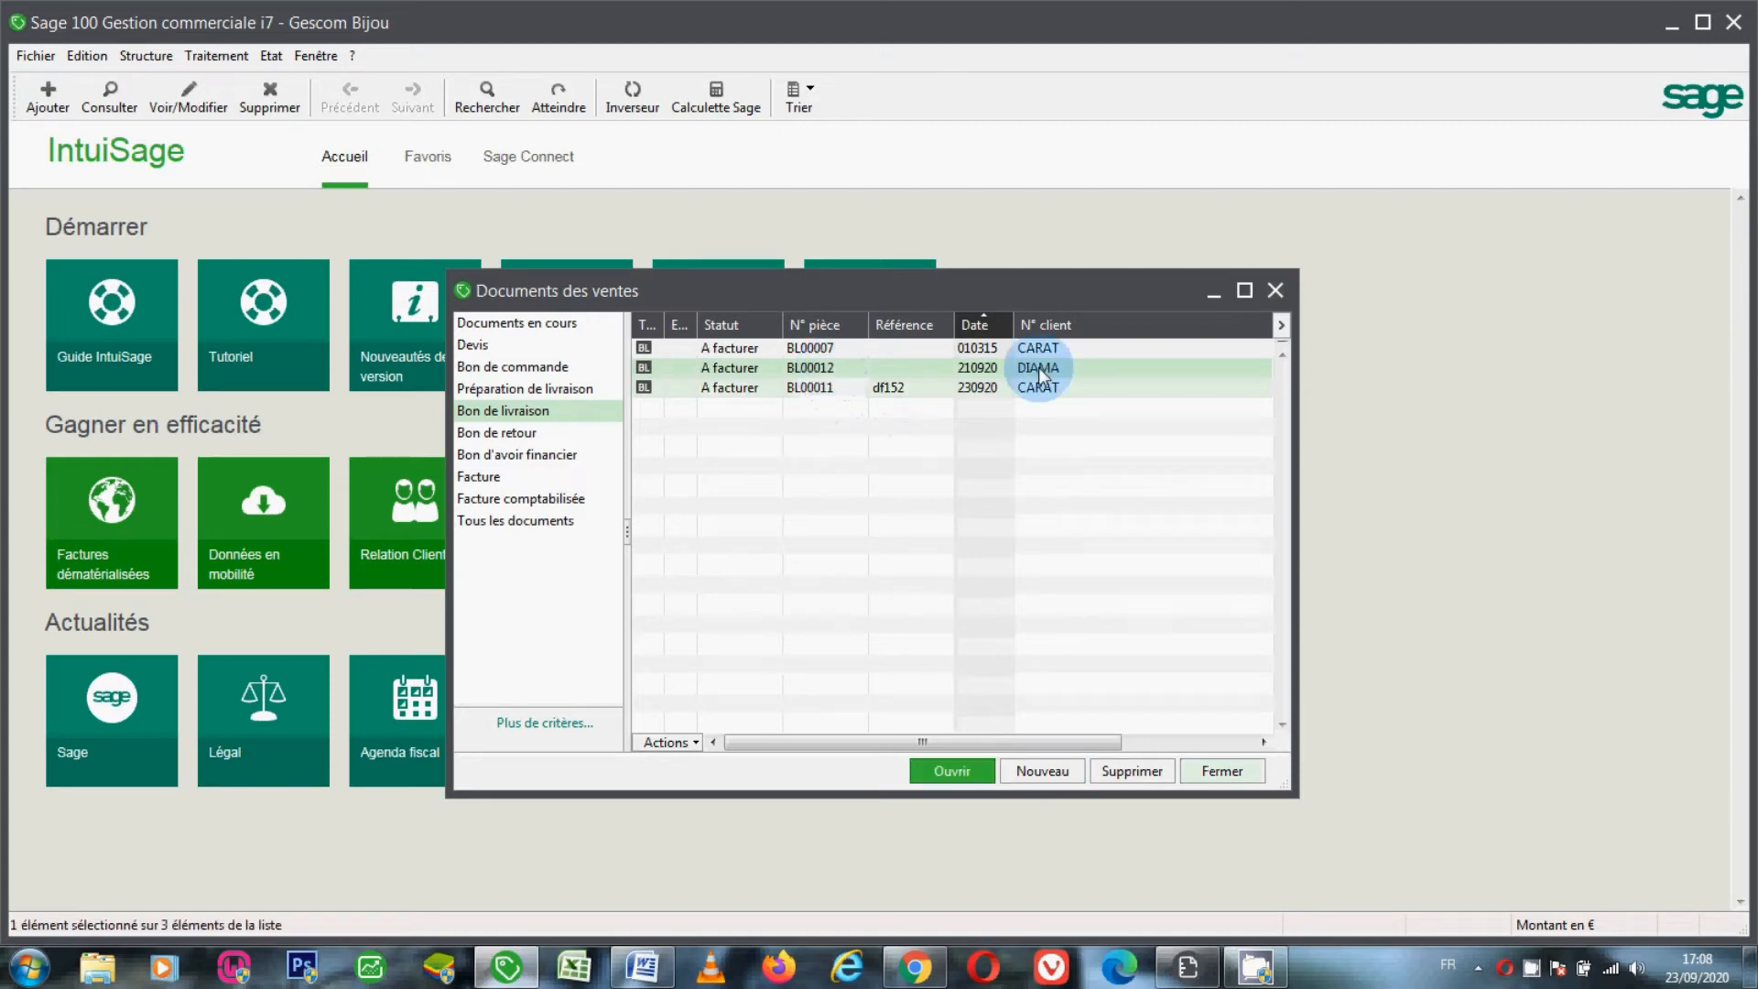
left_click(1022, 774)
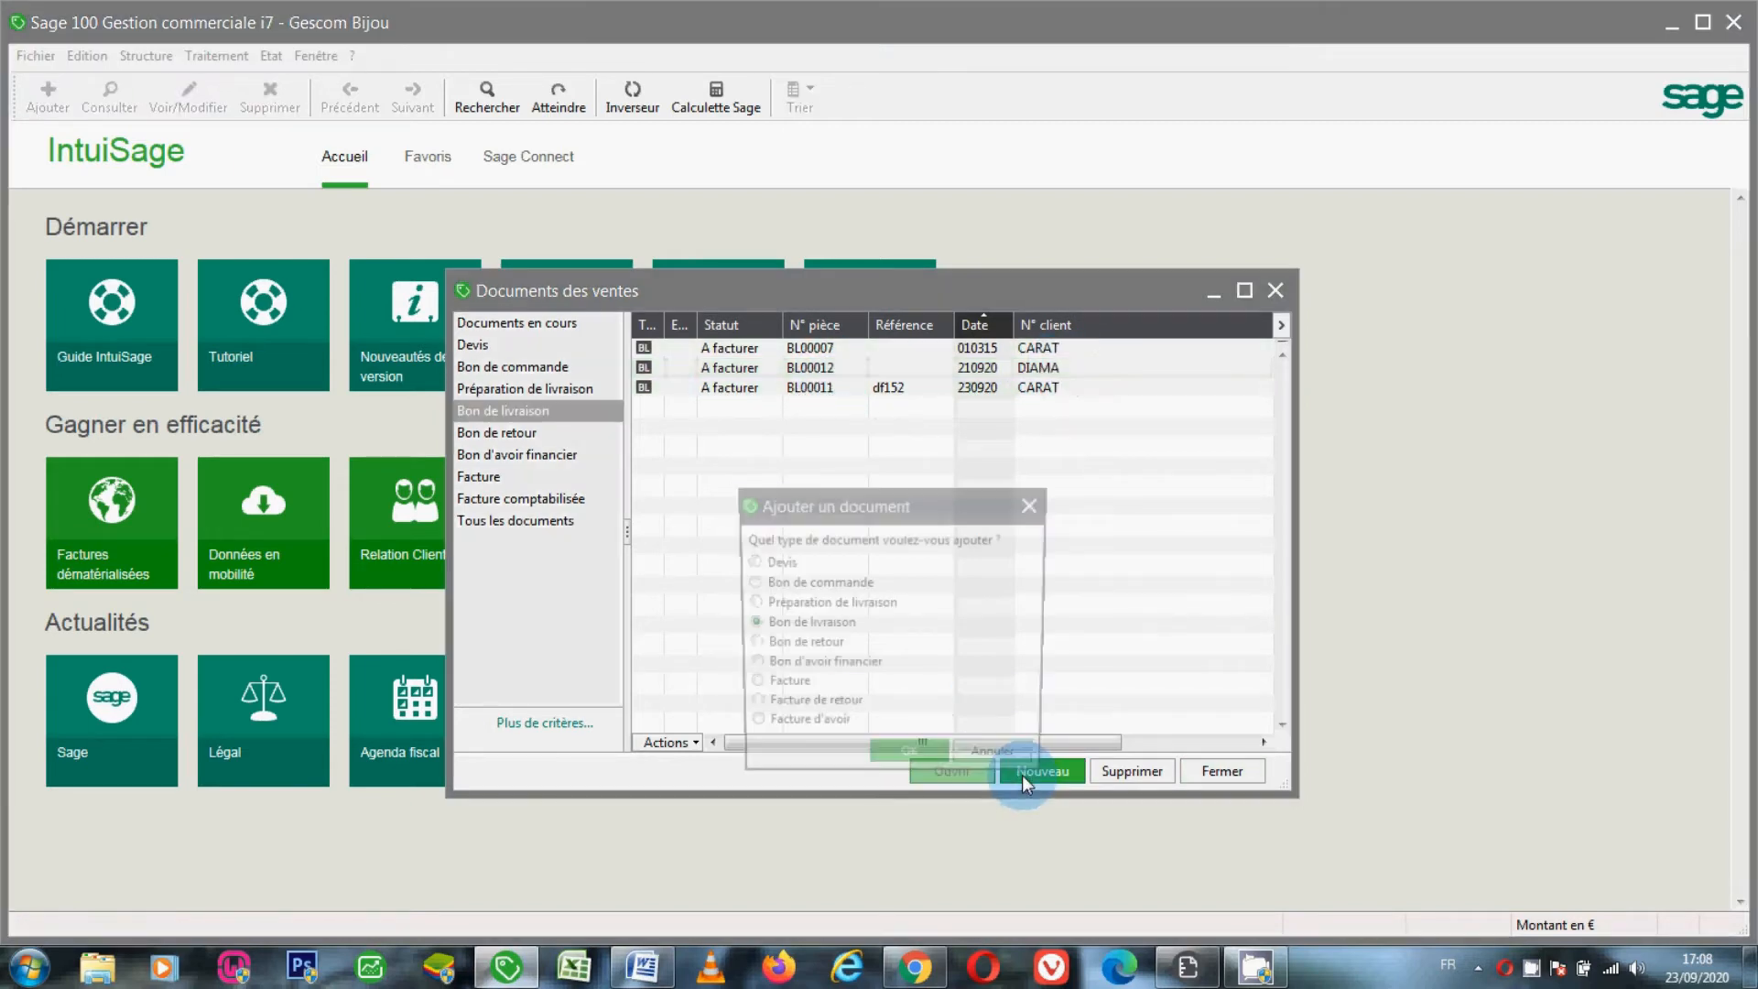
left_click(881, 757)
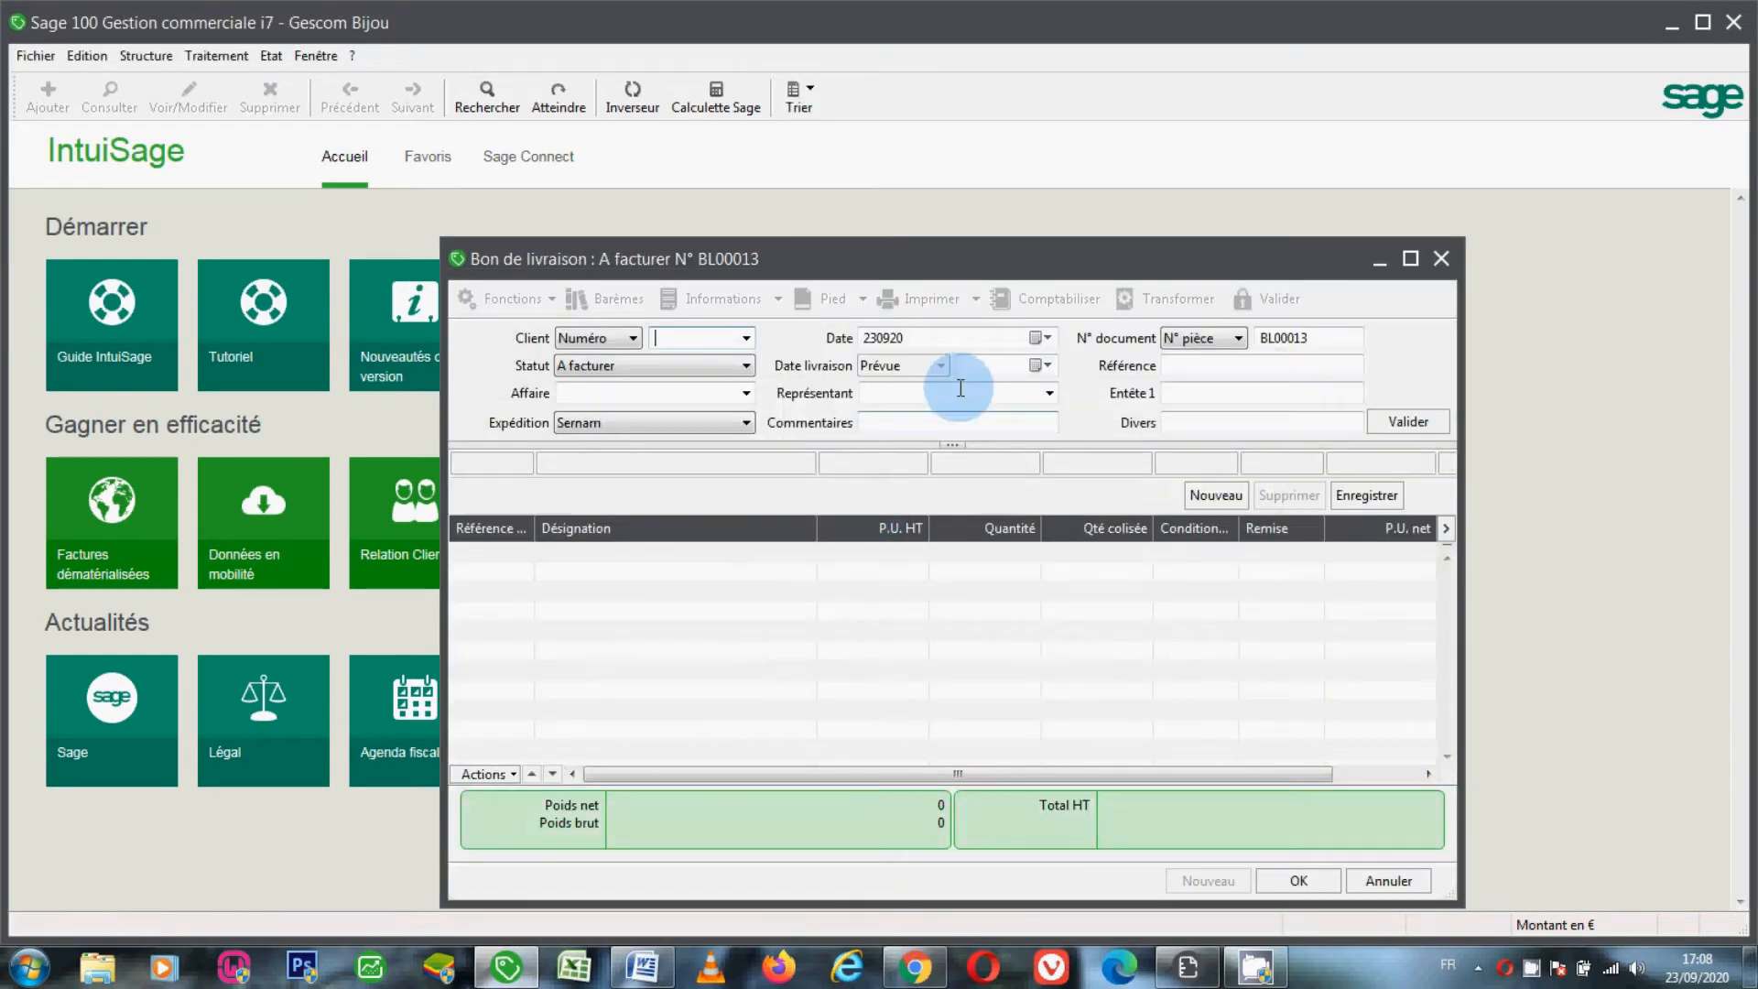
left_click(747, 339)
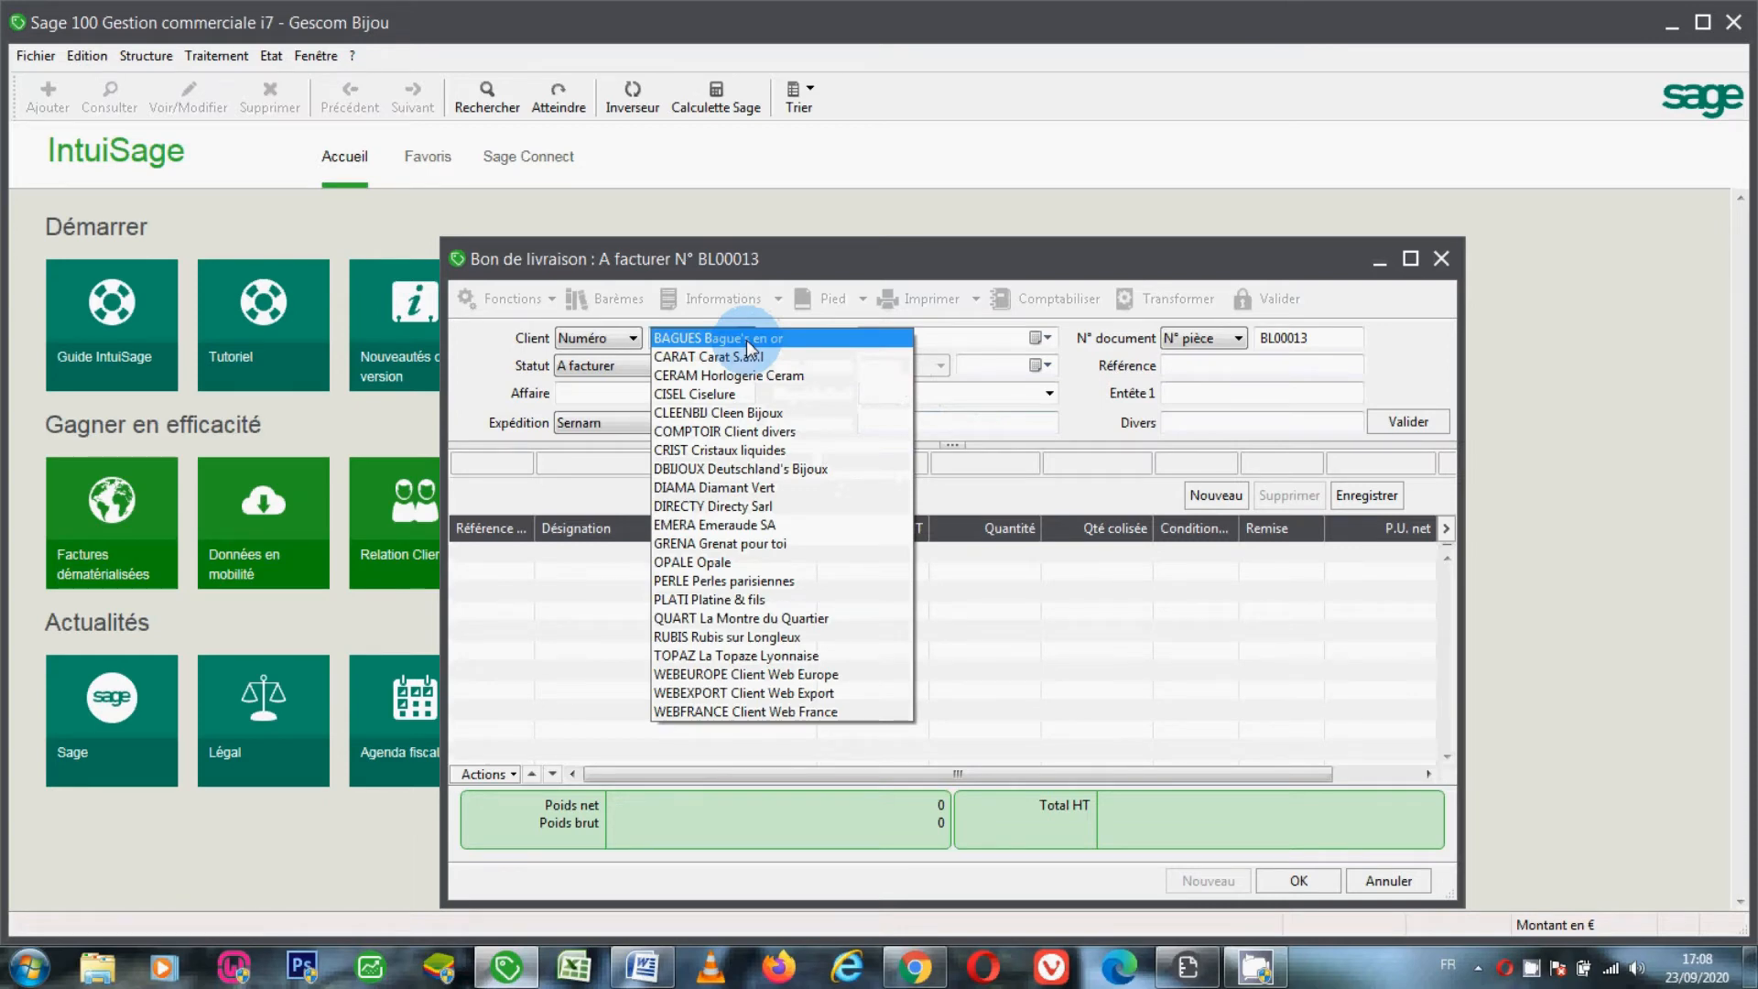
left_click(760, 487)
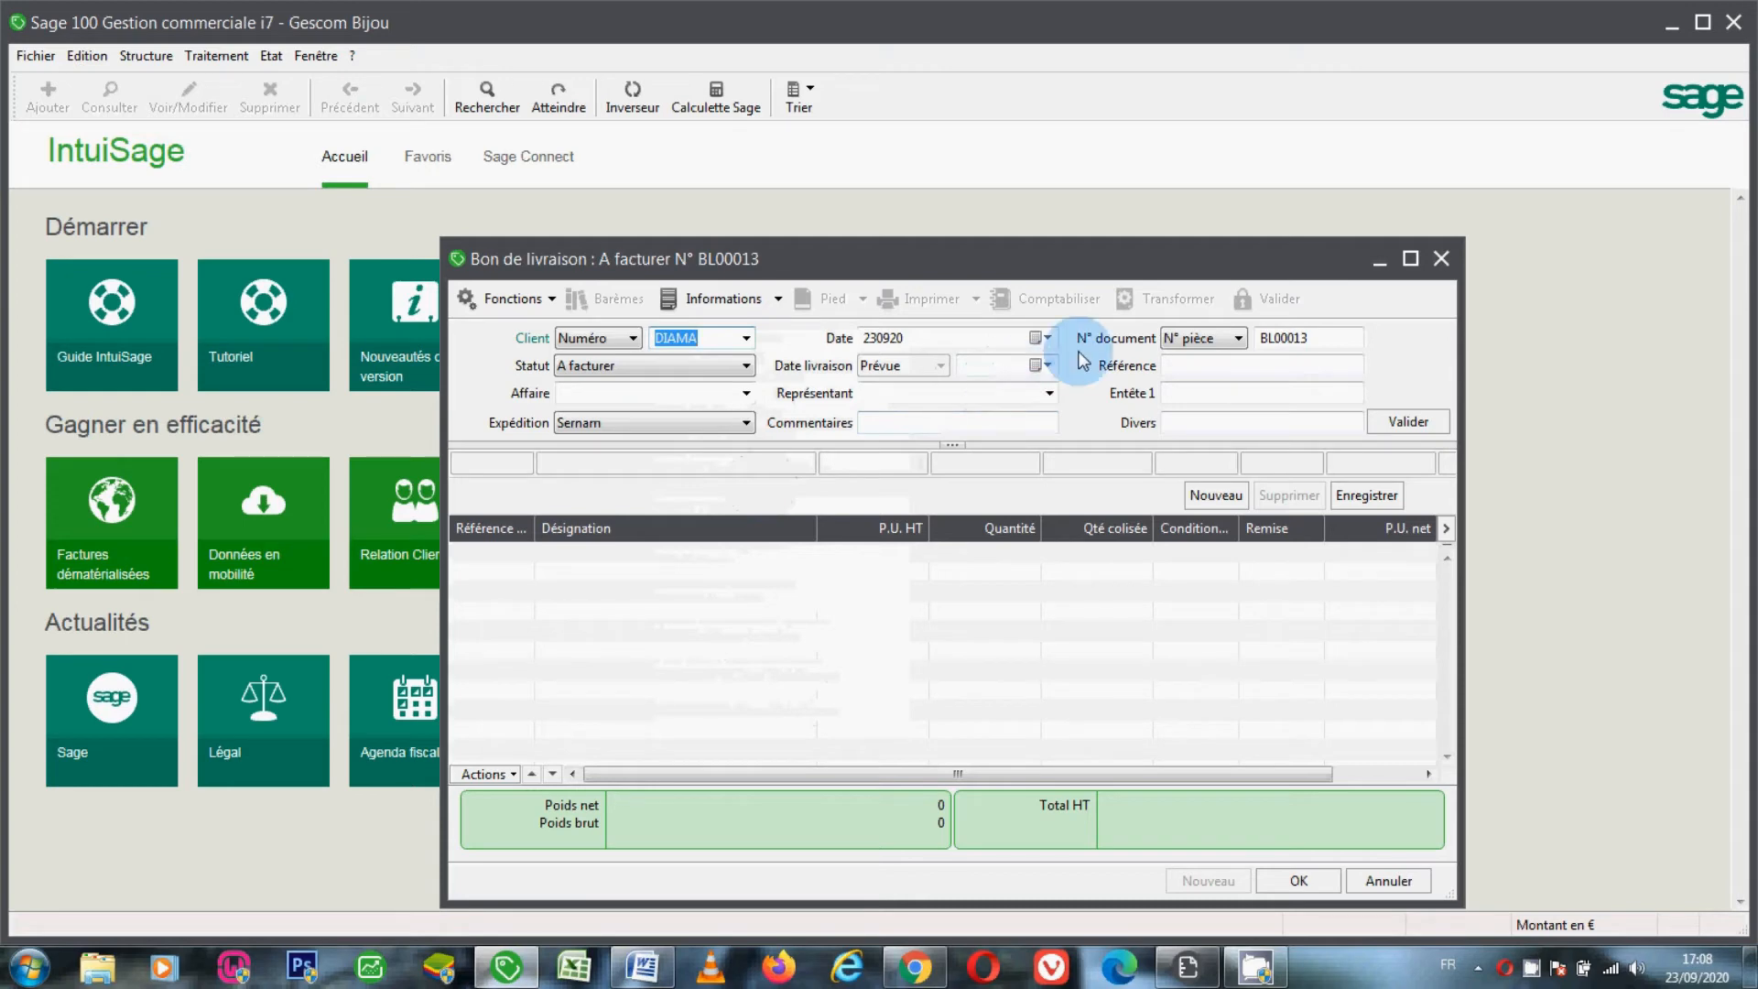
left_click(1038, 338)
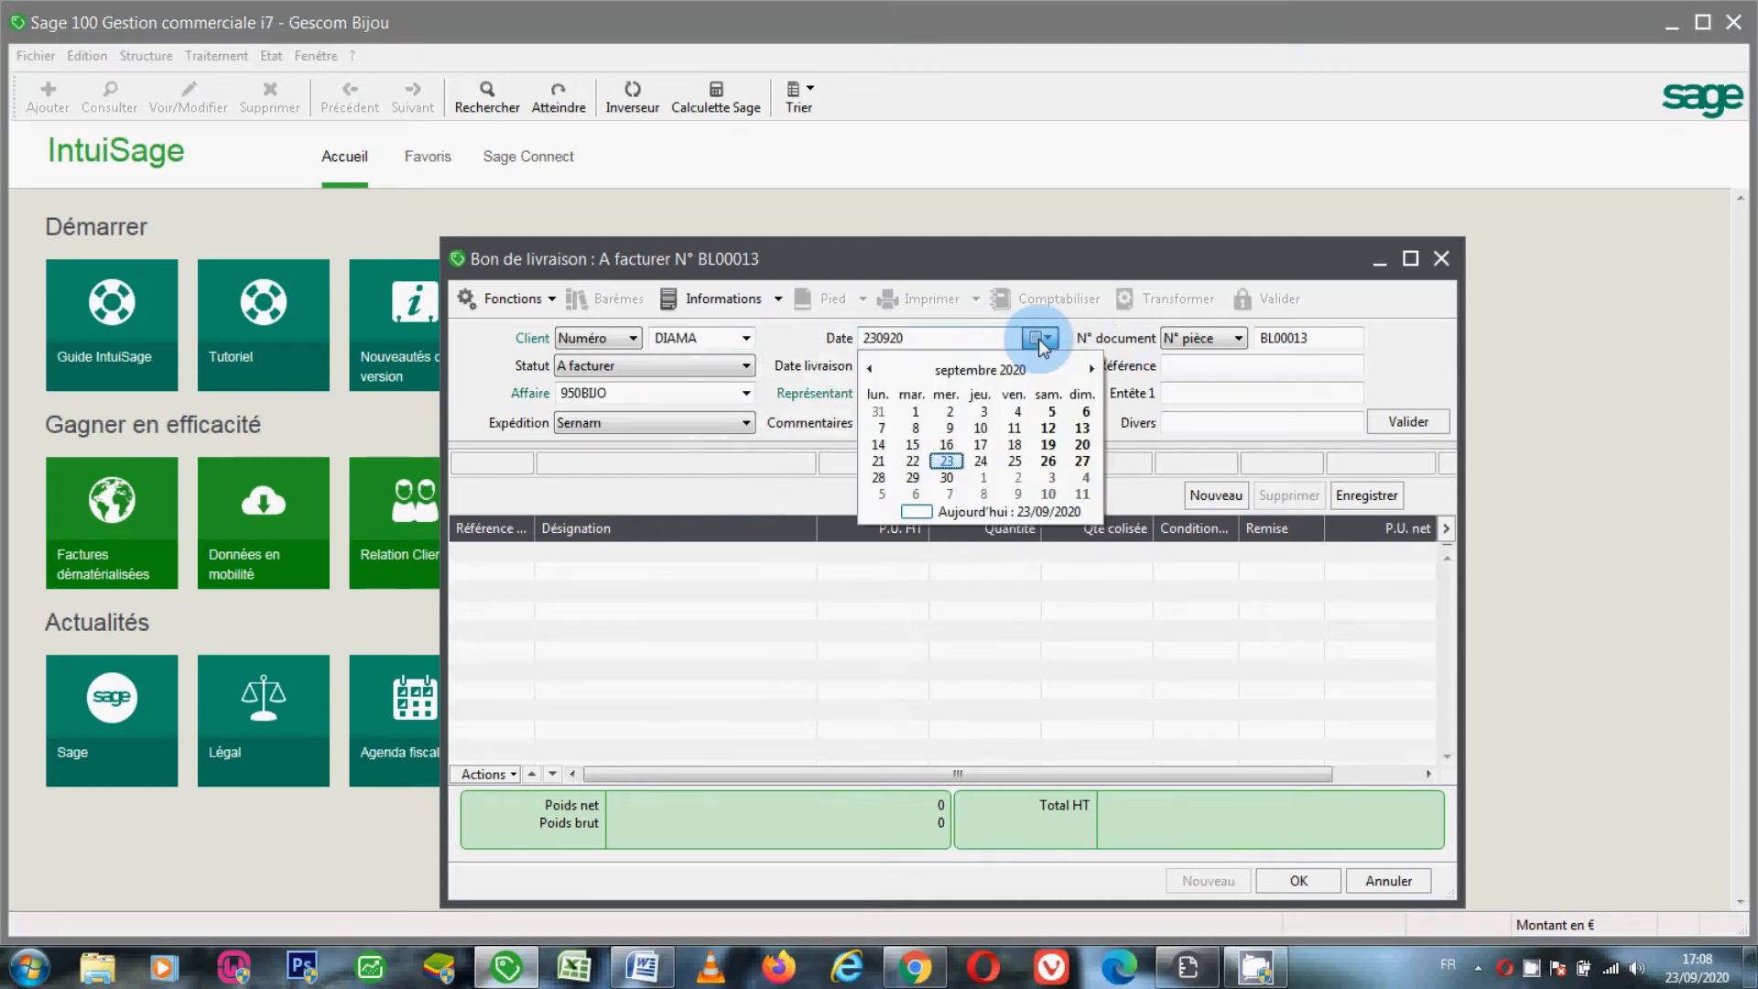
left_click(881, 461)
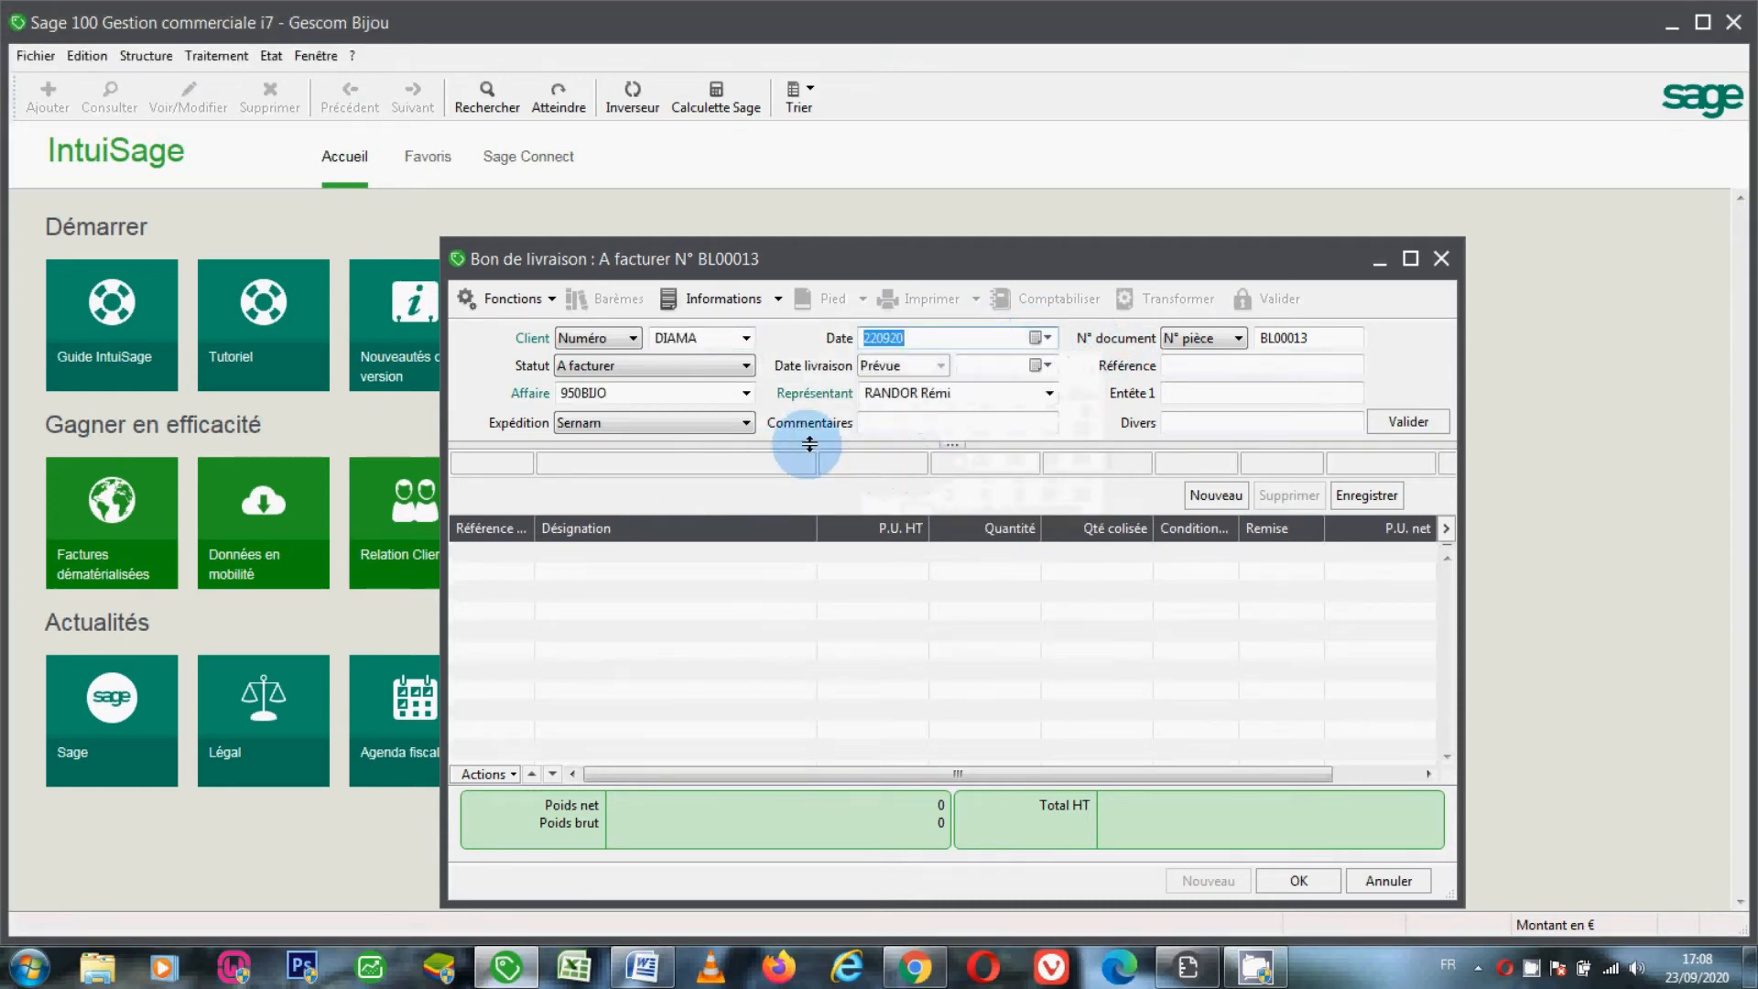
Remove the Affaire code from the second delivery note and validate the header.
left_click(639, 394)
key("BackSpace")
key("BackSpace")
key("BackSpace")
key("BackSpace")
key("BackSpace")
key("BackSpace")
key("BackSpace")
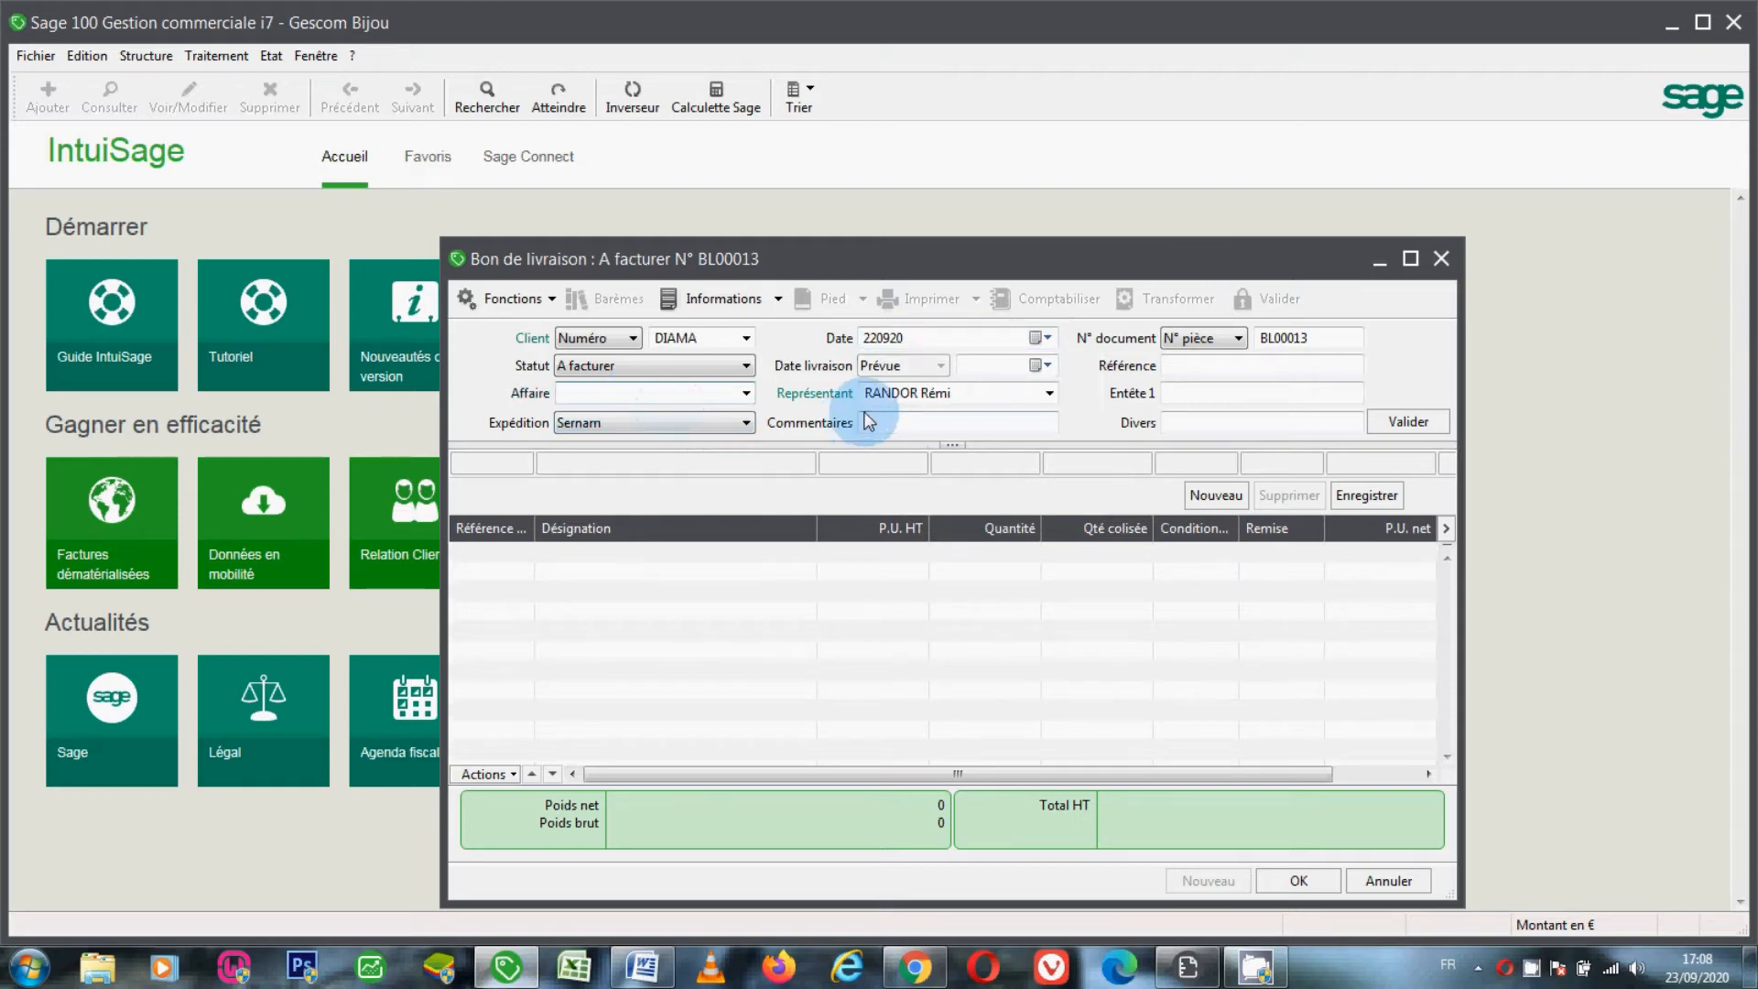
key("Return")
Add the article XVIS (Vis de fixation) with quantity 1 to the delivery note and save the document.
type("A")
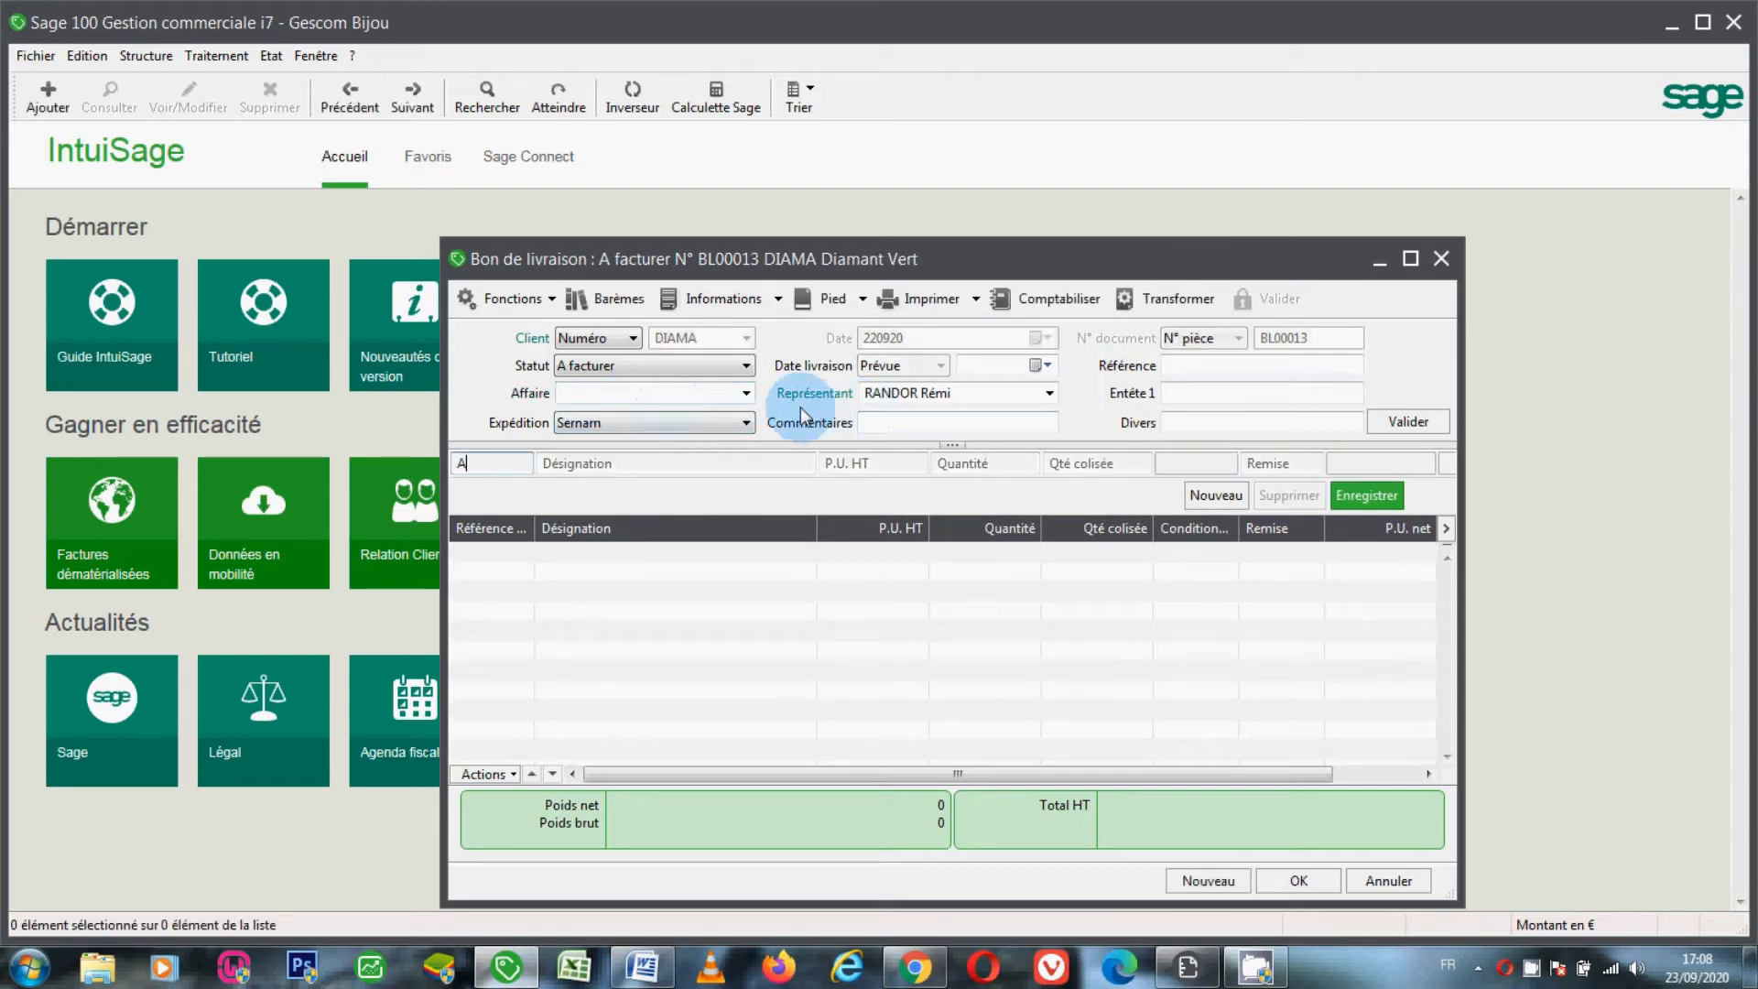
key("Tab")
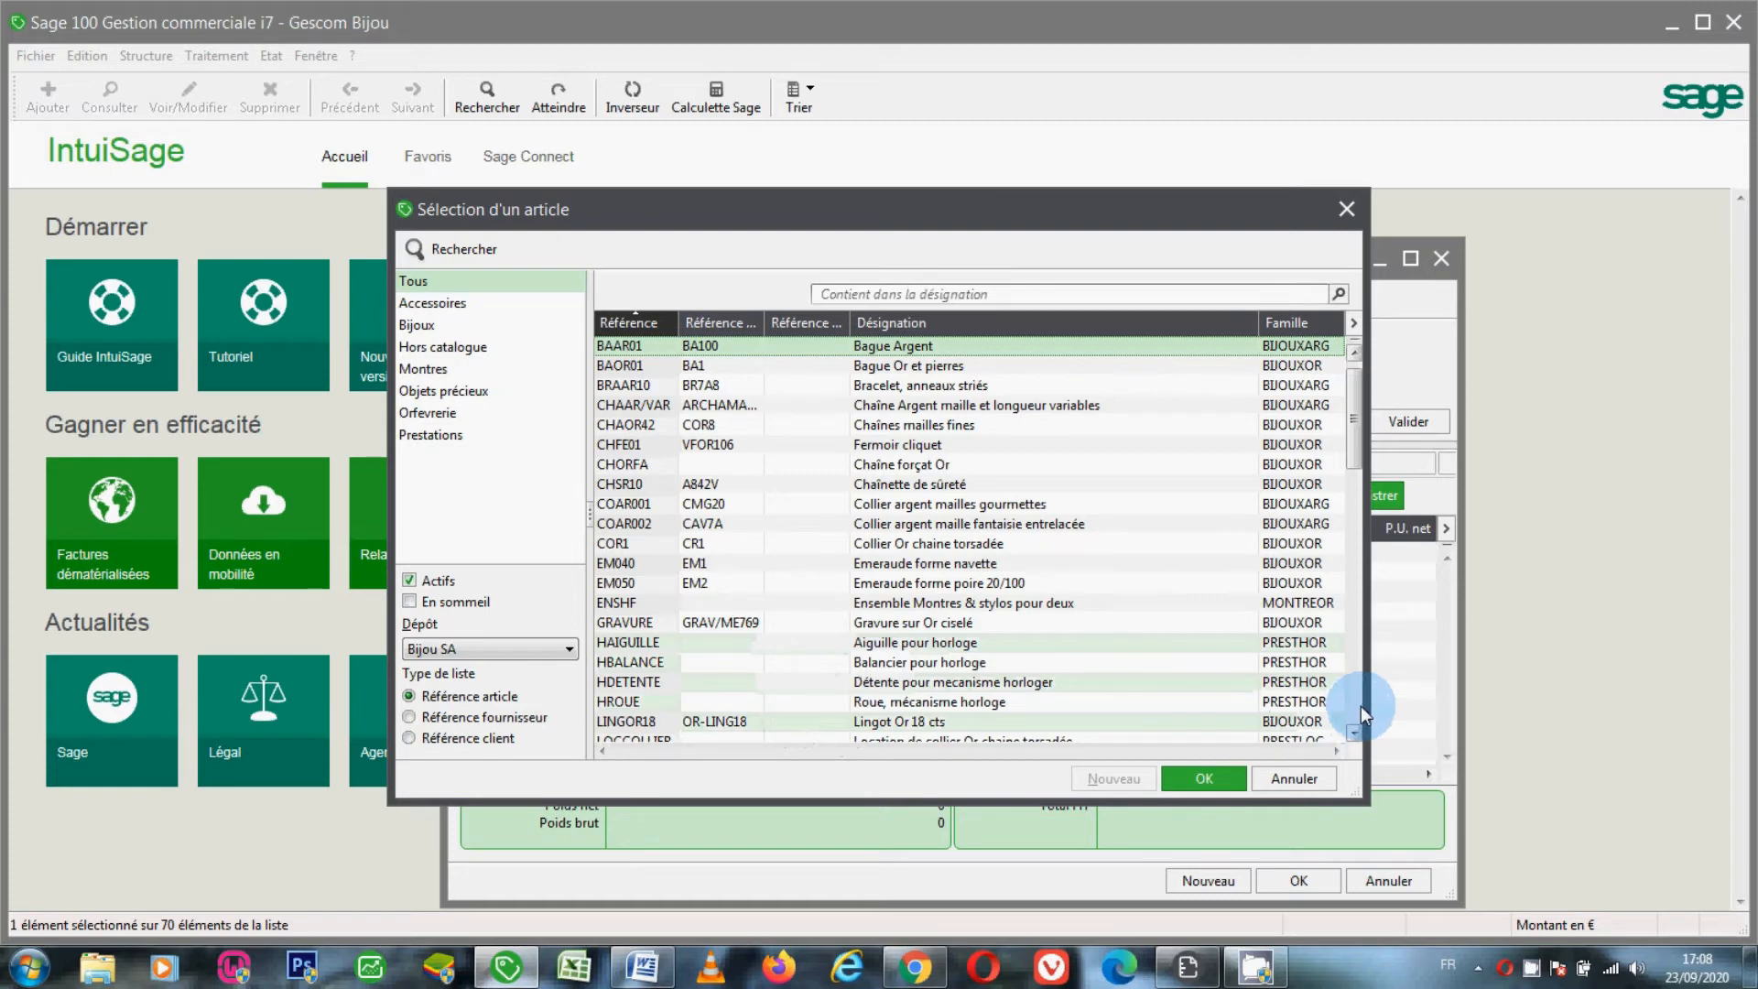
scroll(1358, 705, "down", 15)
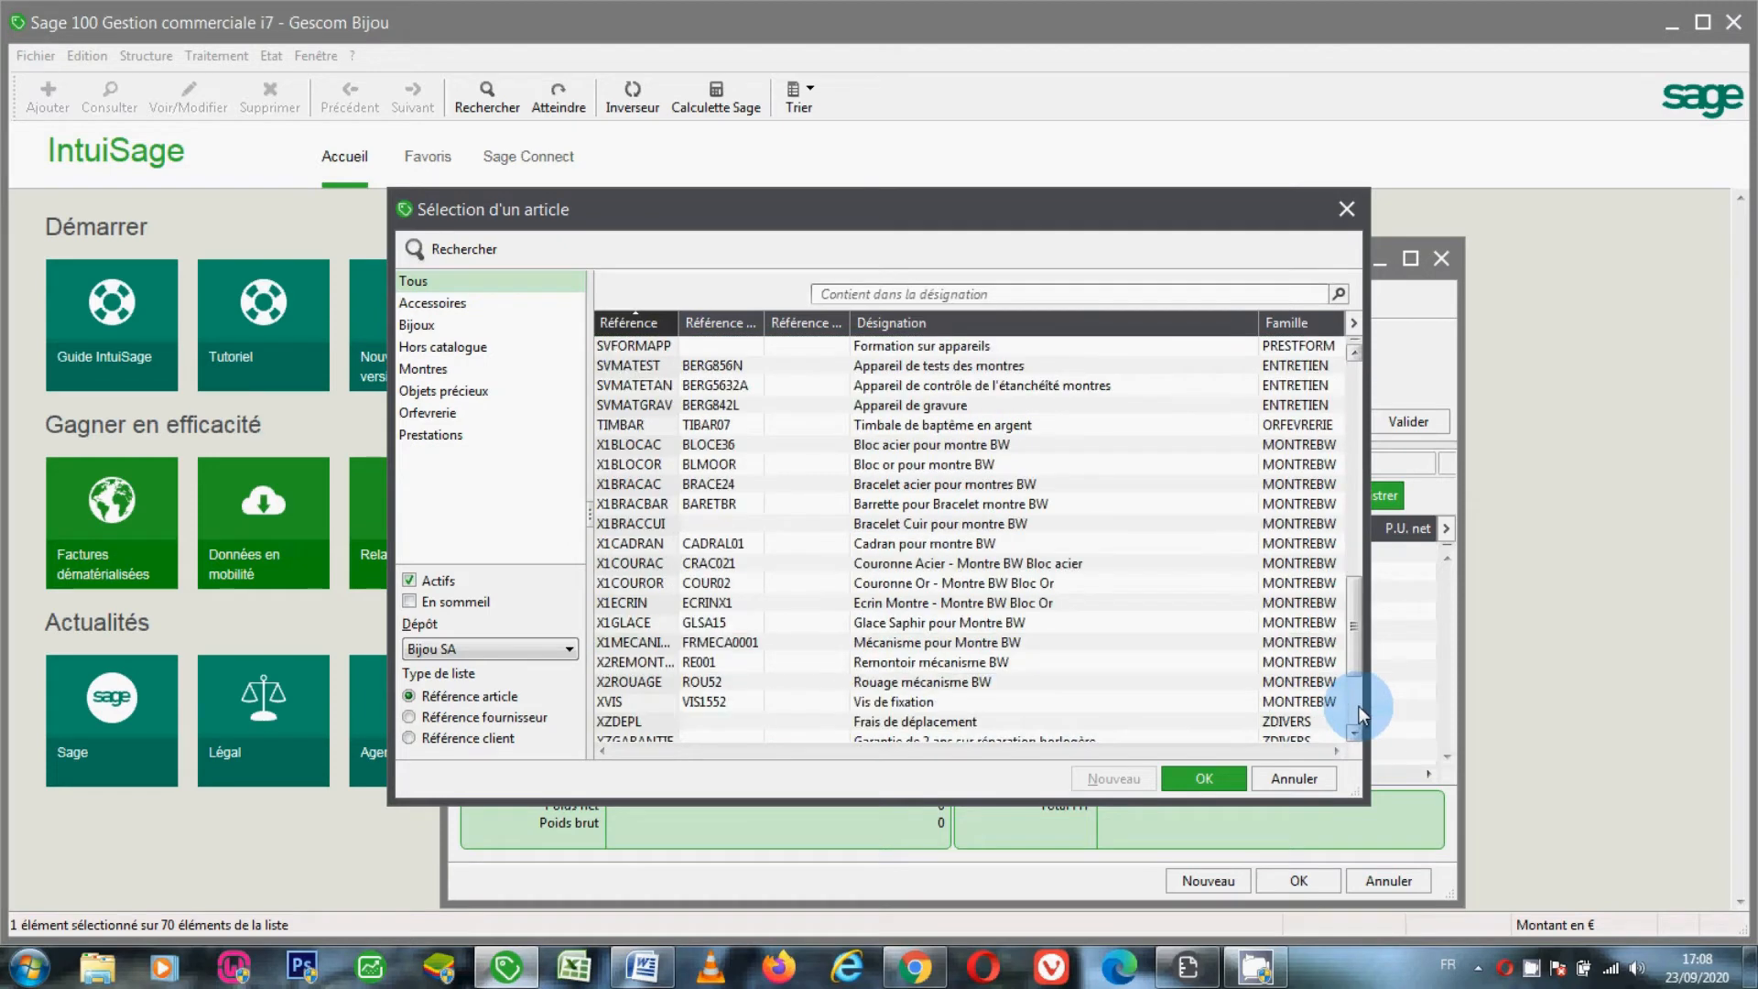
double_click(679, 703)
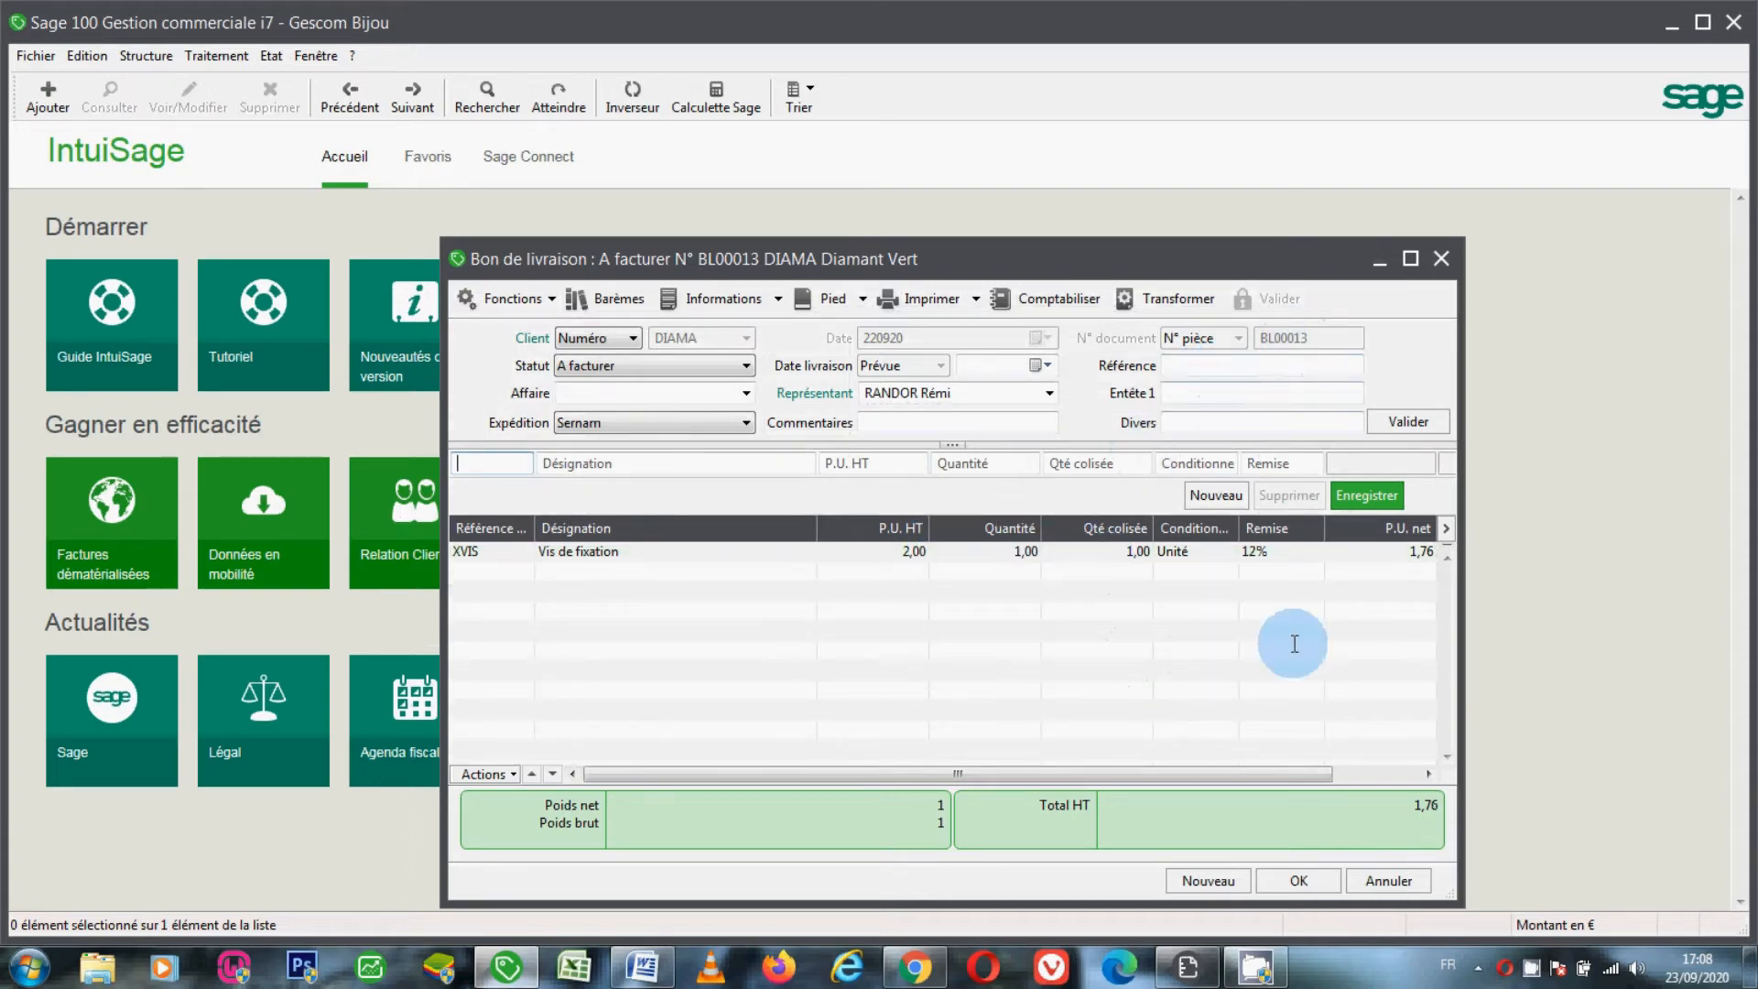
left_click(1287, 885)
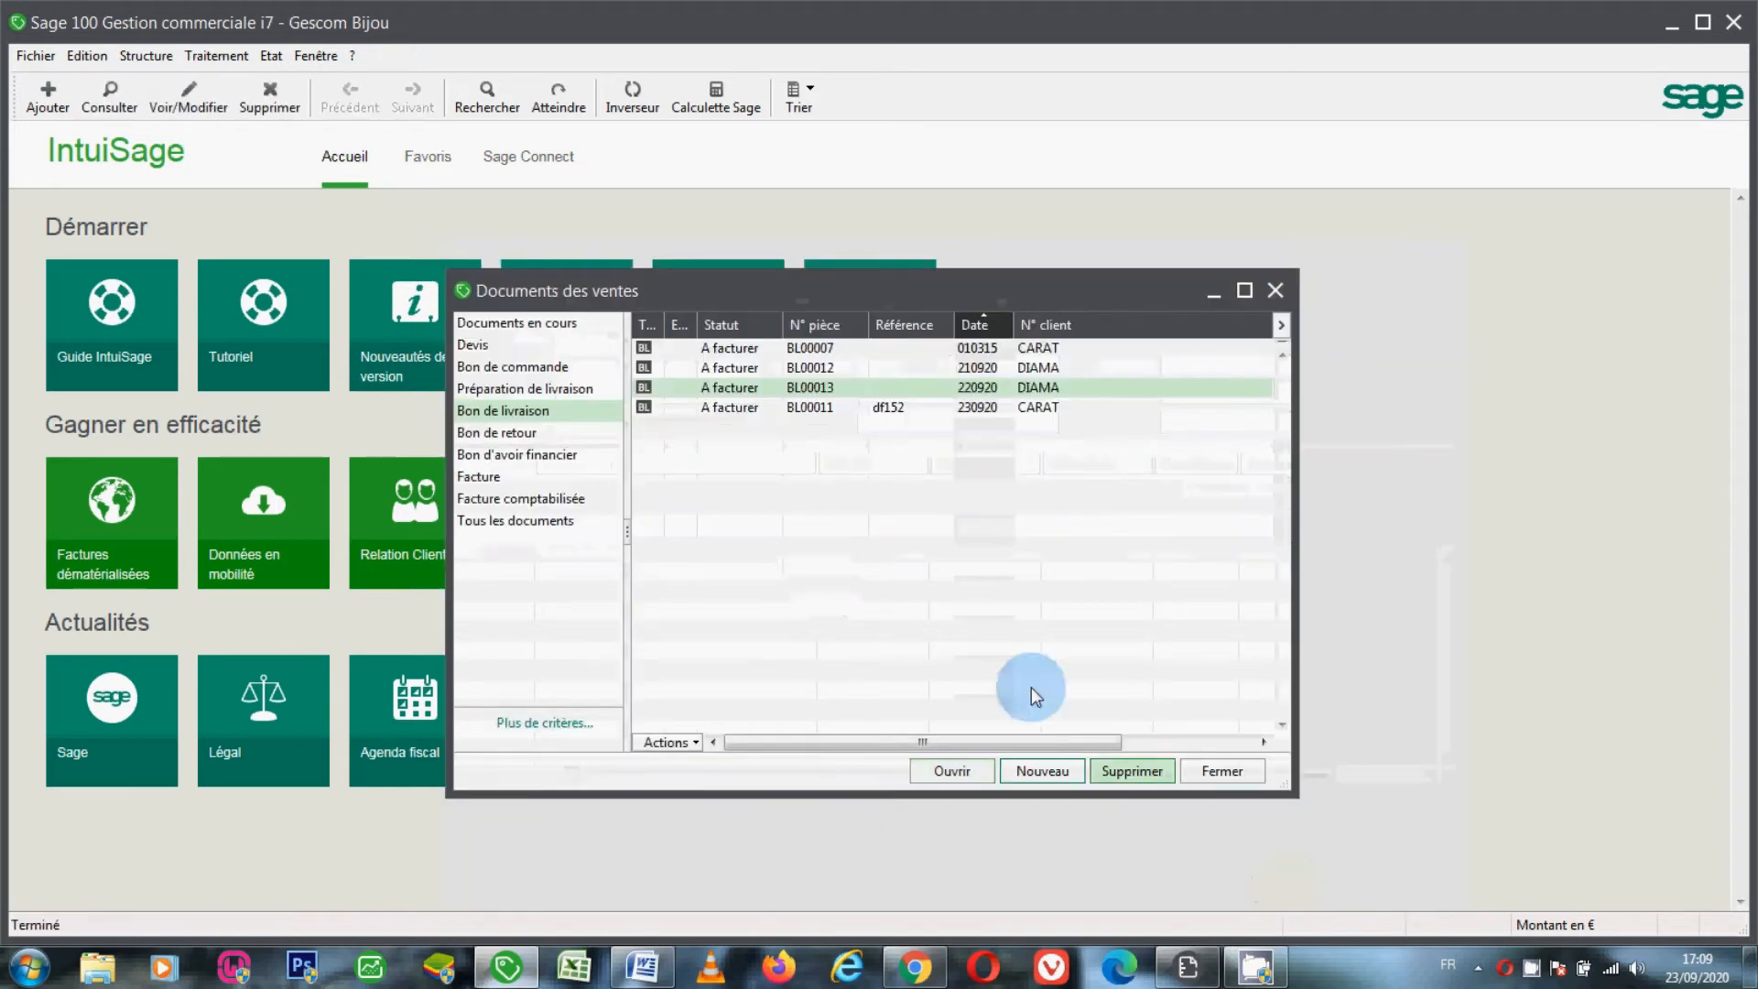
Create a new delivery note for client BAGUES (Bague's en or) dated 23/09/2020 and validate its header.
left_click(1025, 771)
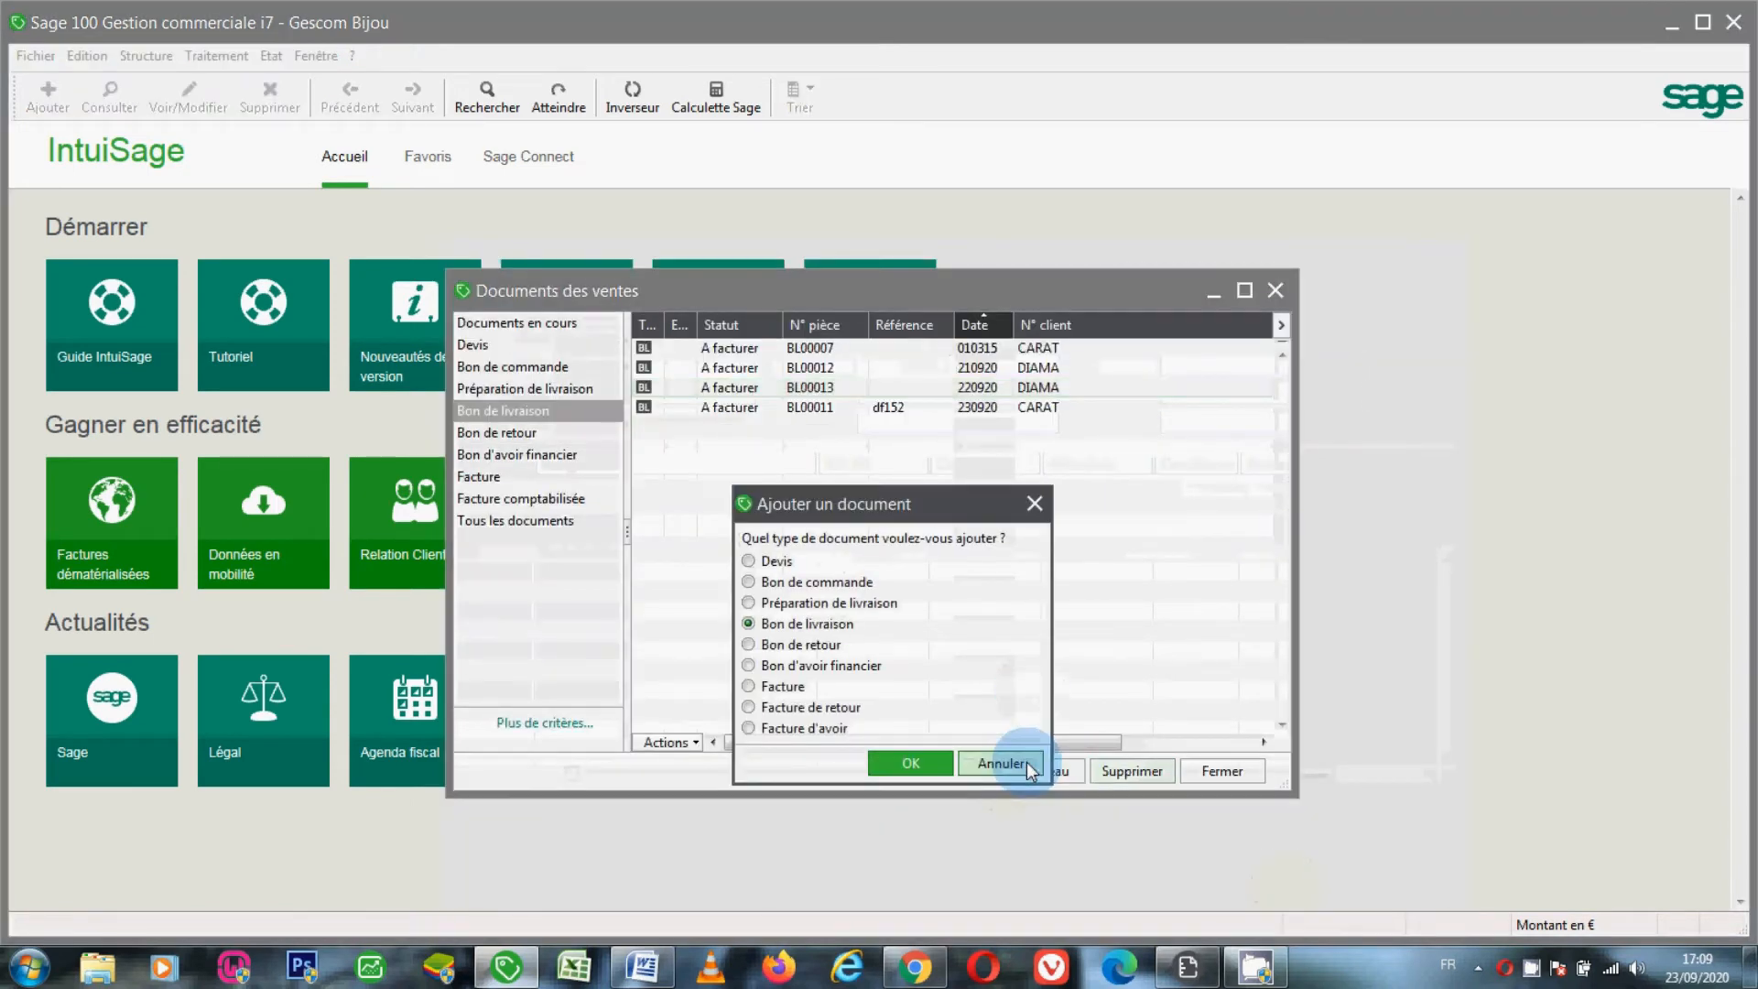
left_click(910, 763)
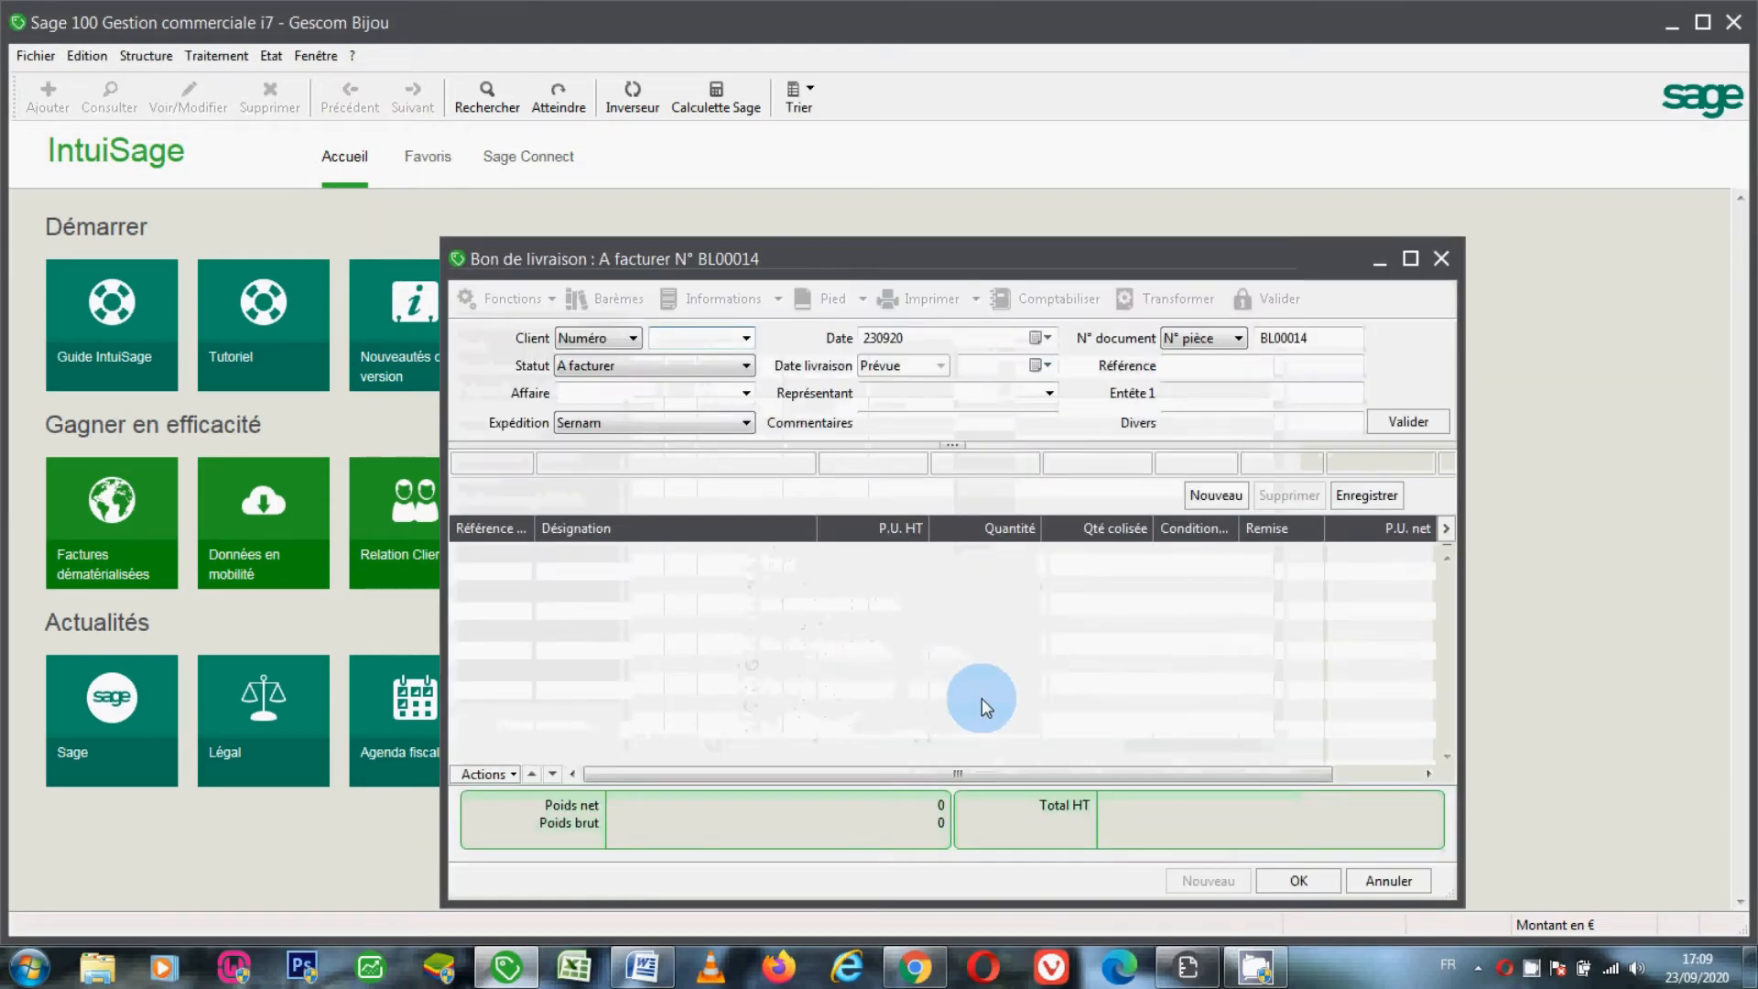
left_click(752, 345)
left_click(752, 345)
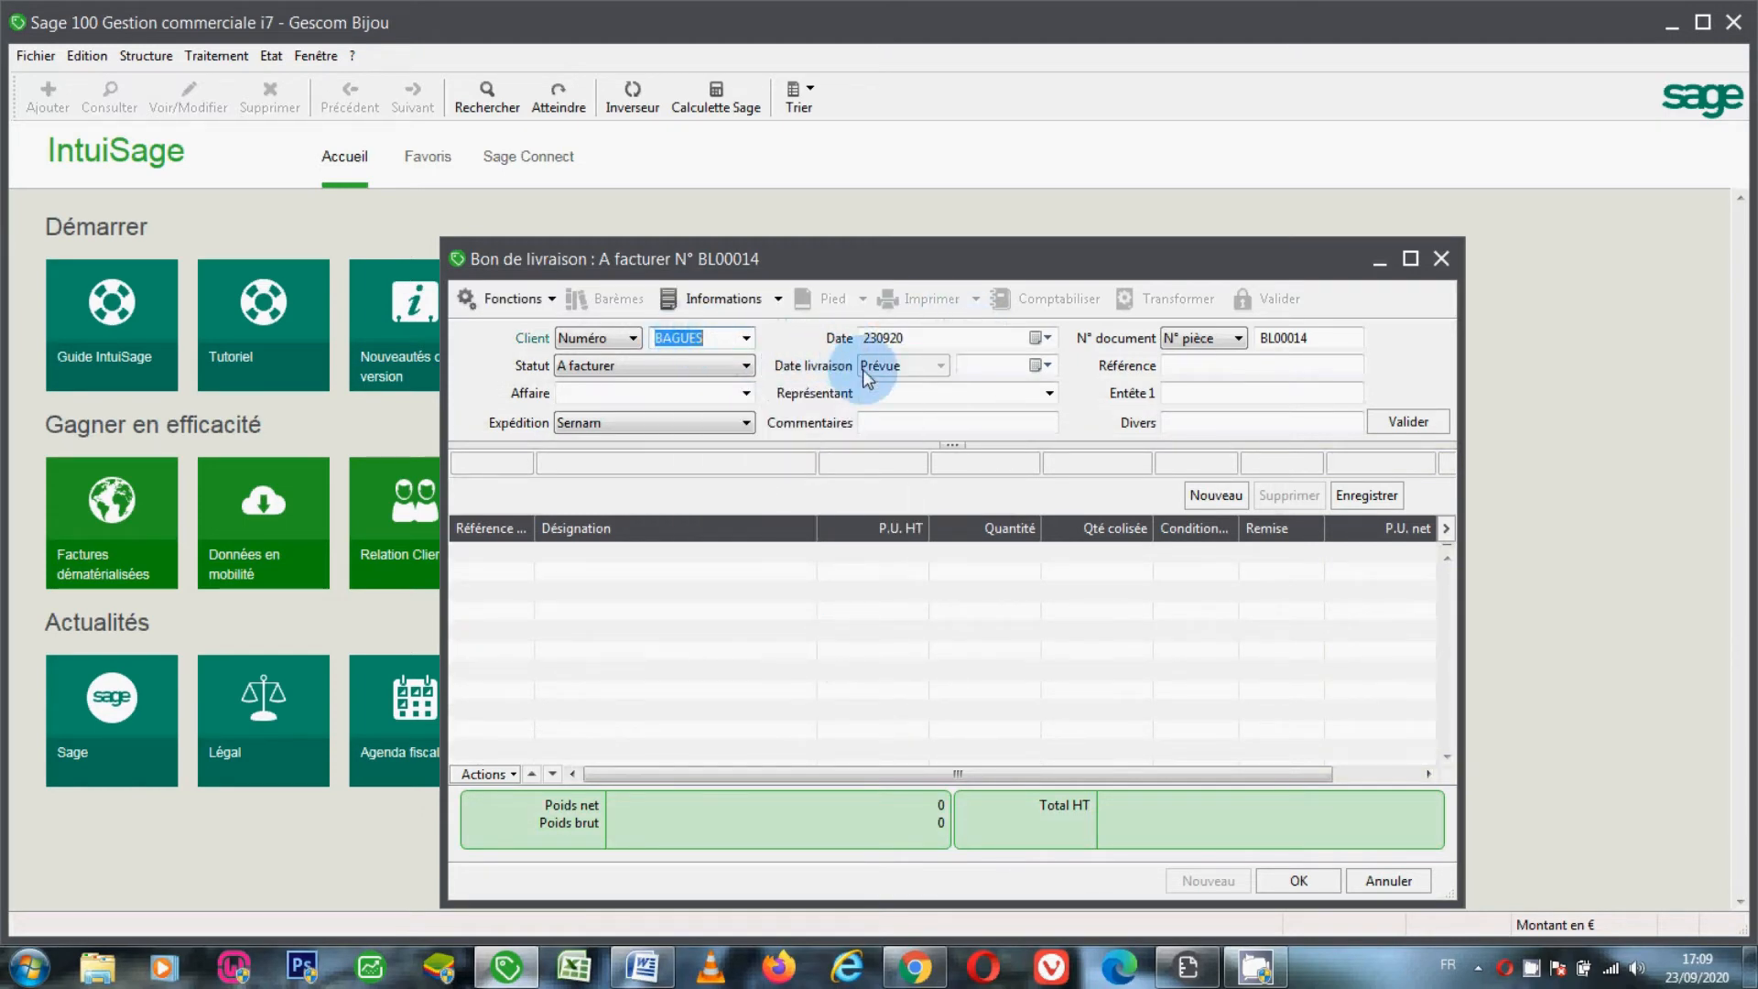
key("Tab")
key("Tab")
key("Tab")
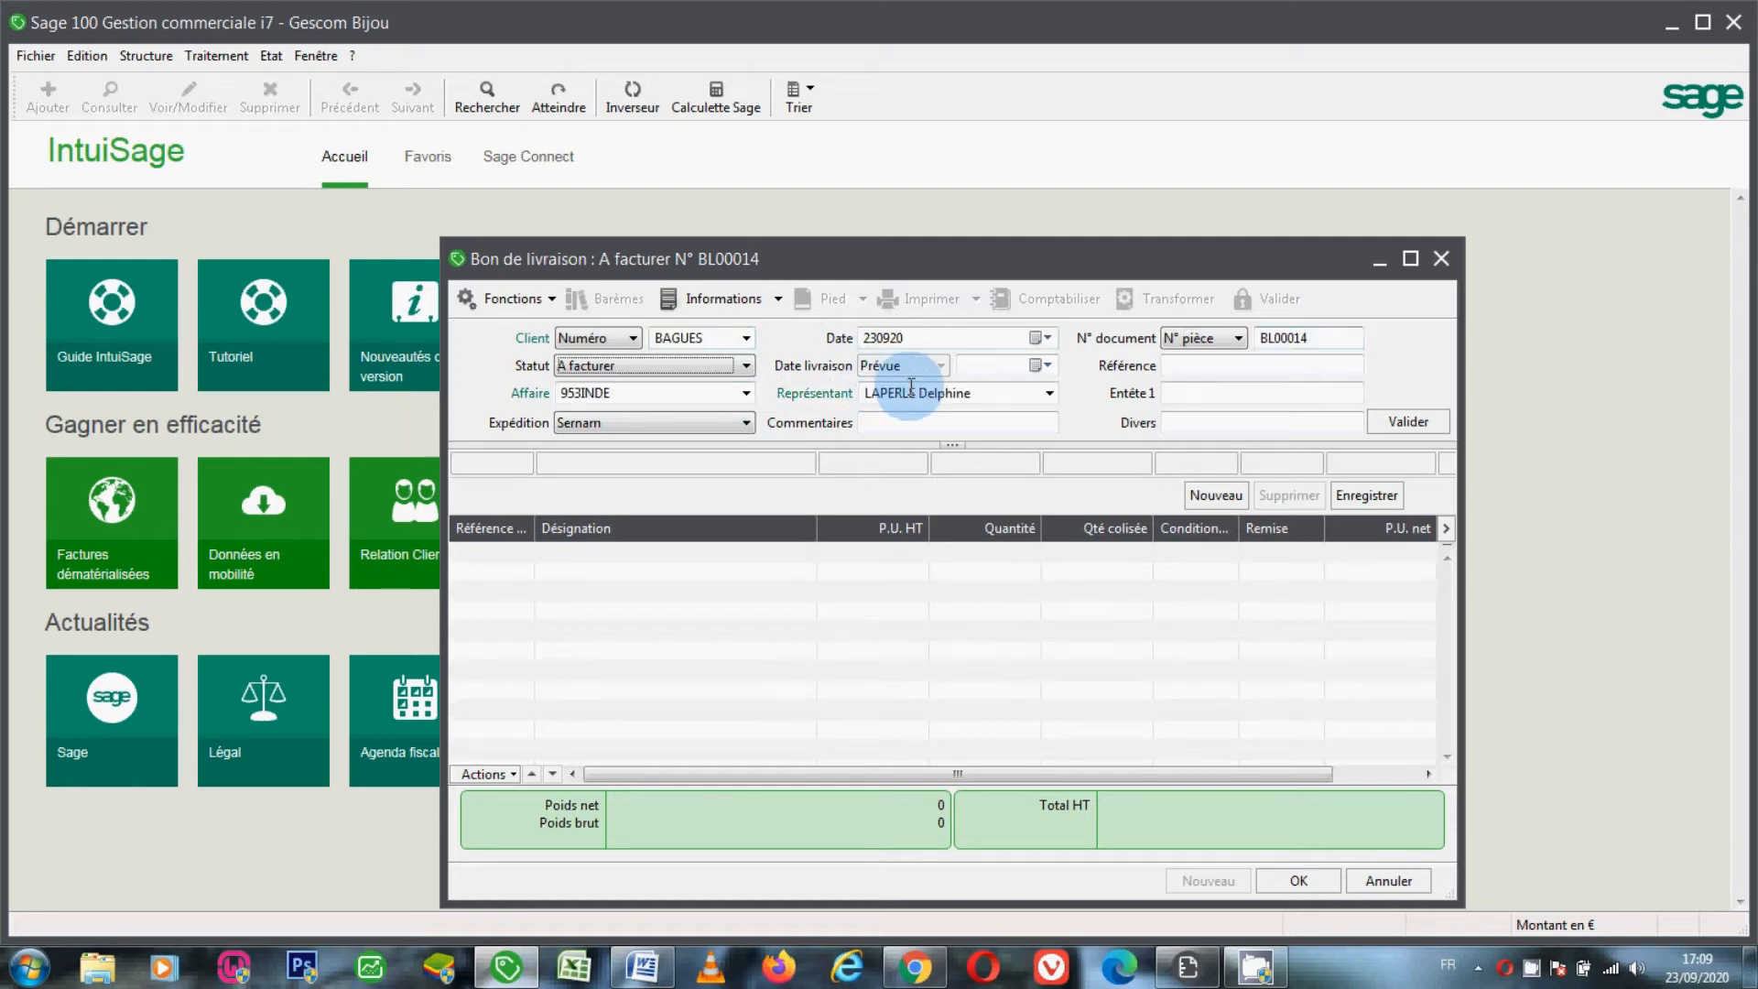
key("Tab")
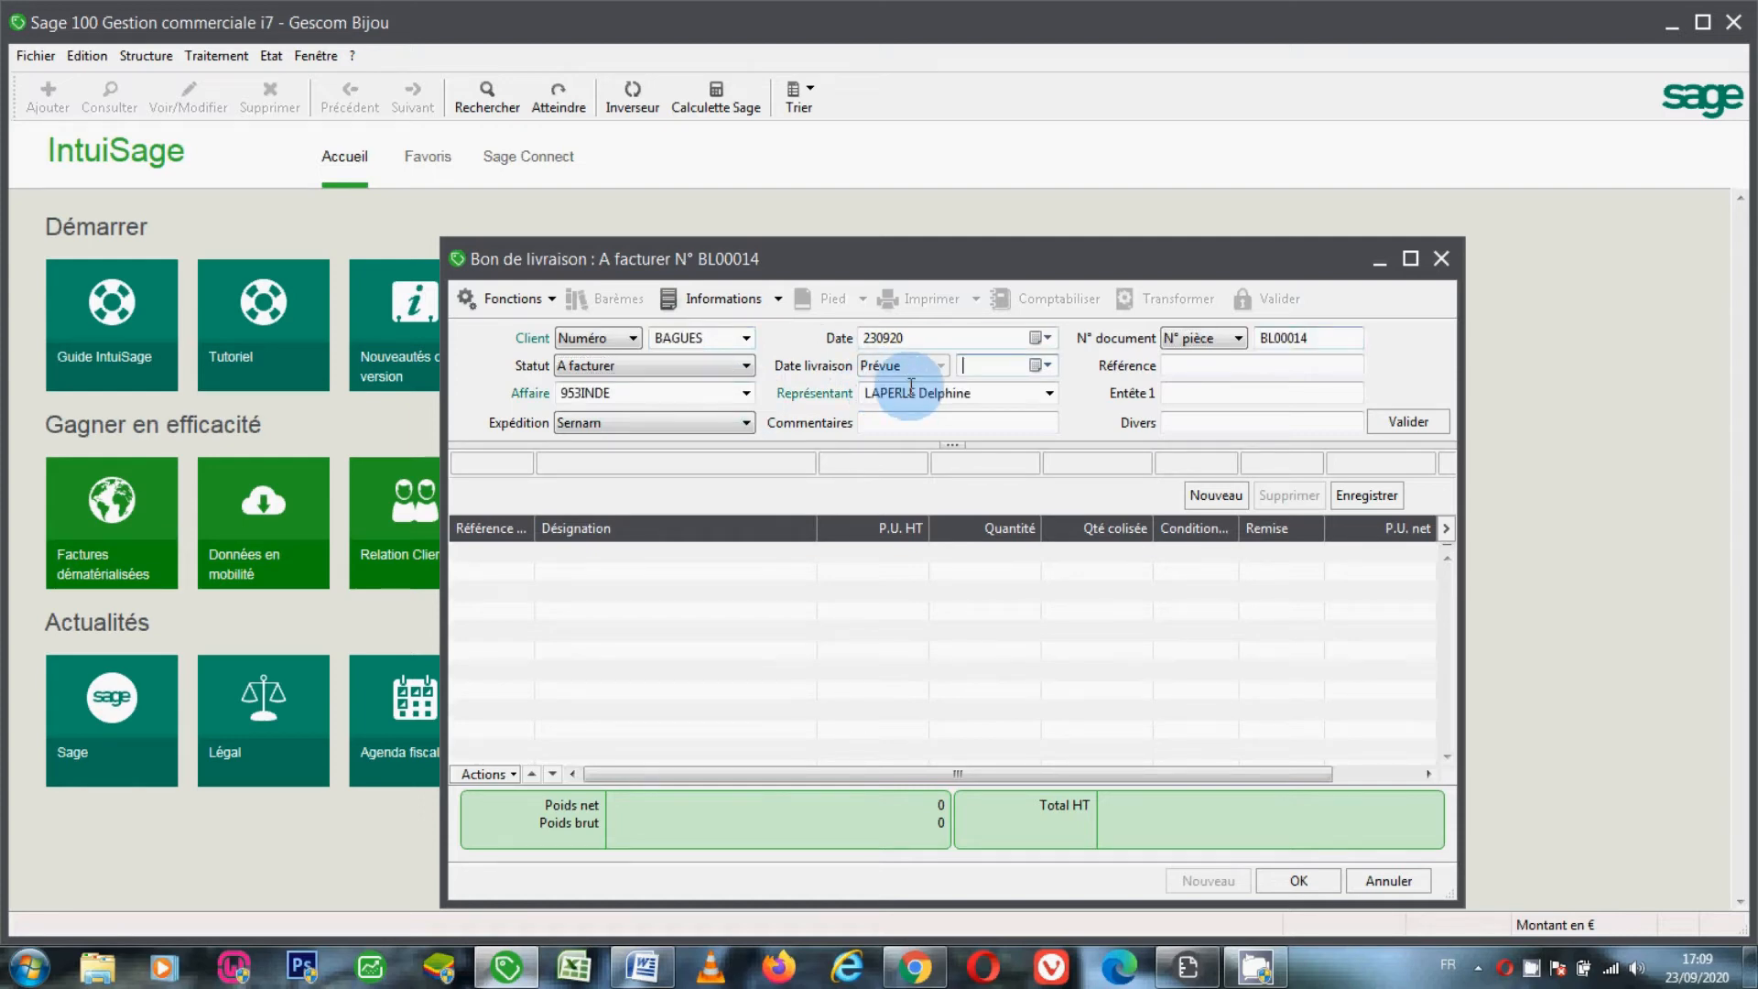
left_click(1230, 391)
key("Return")
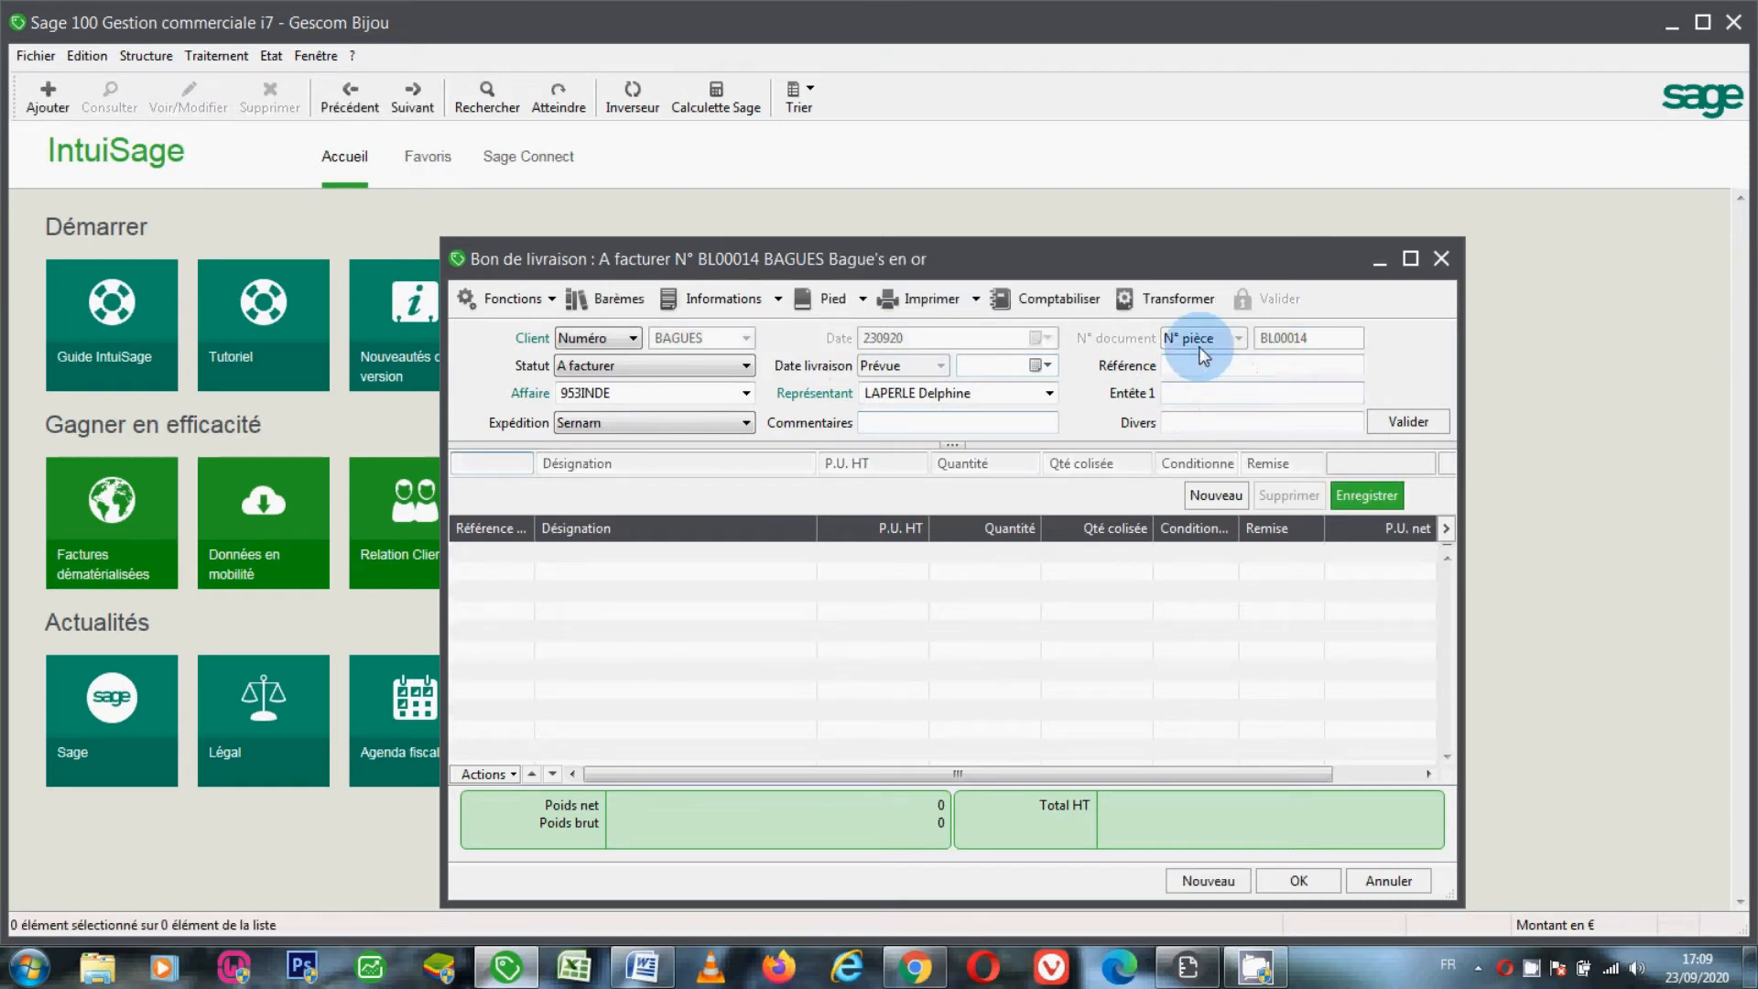
Add the article GRAVURE (Gravure sur Or ciselé) with quantity 1 to the BAGUES delivery note and save it.
type("G")
key("Tab")
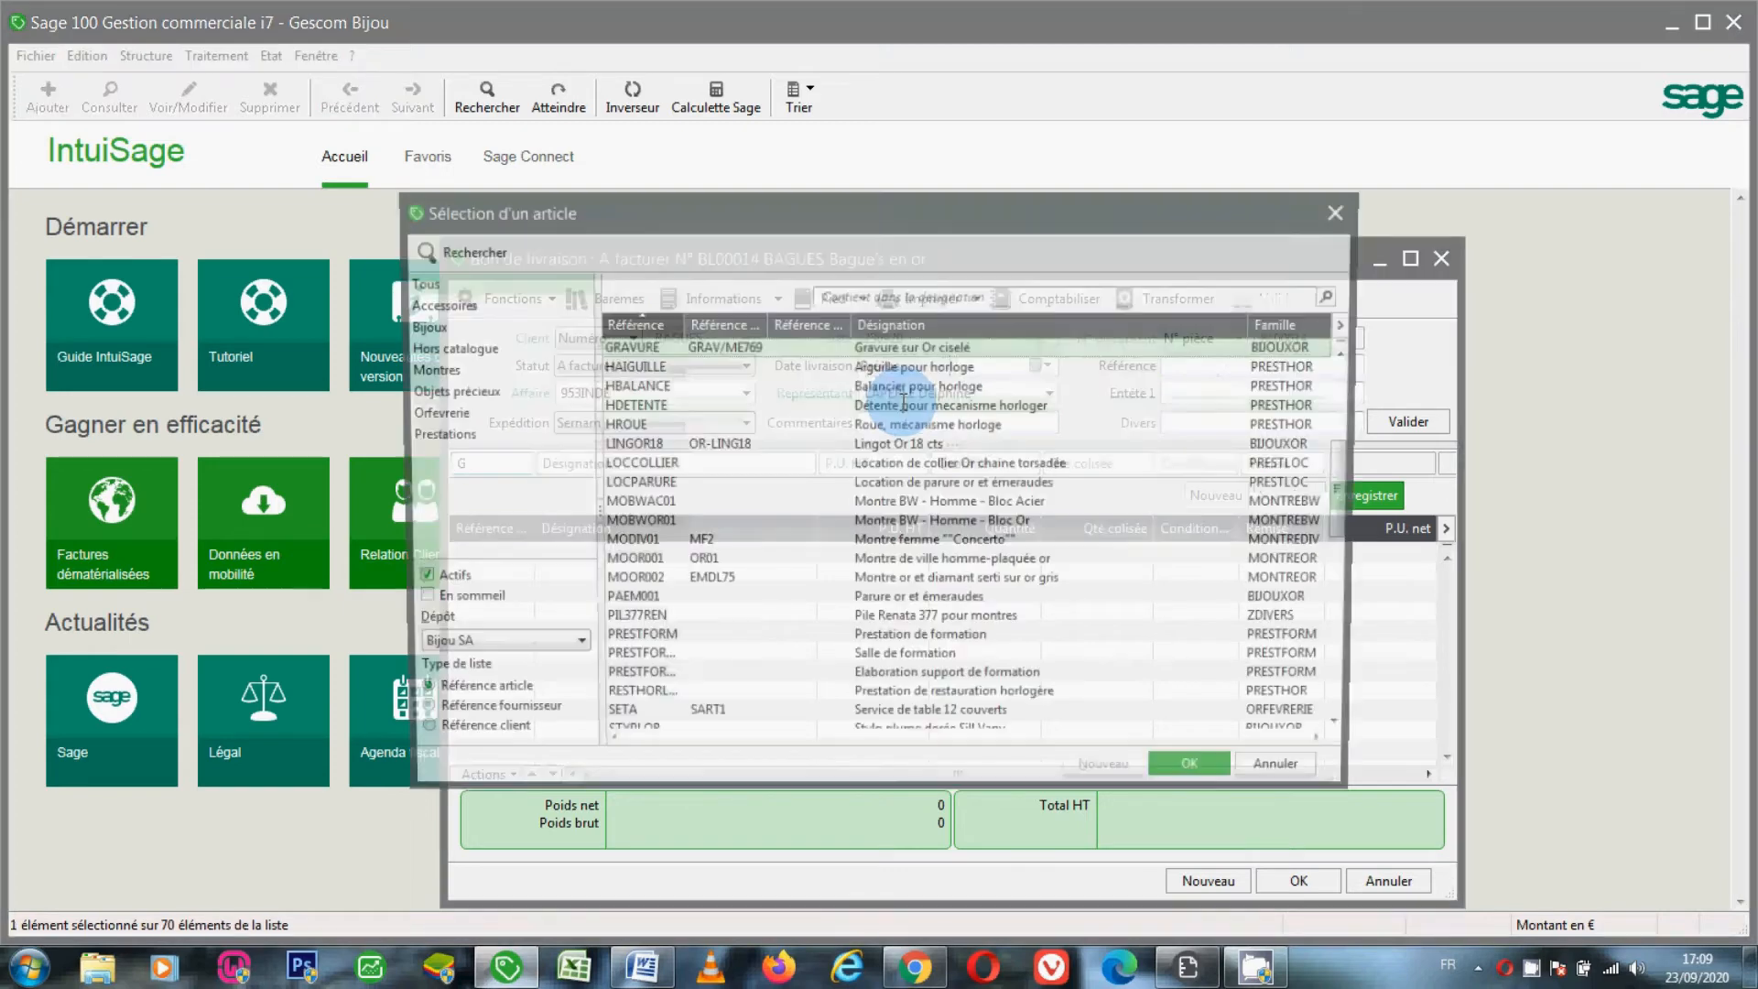
double_click(814, 348)
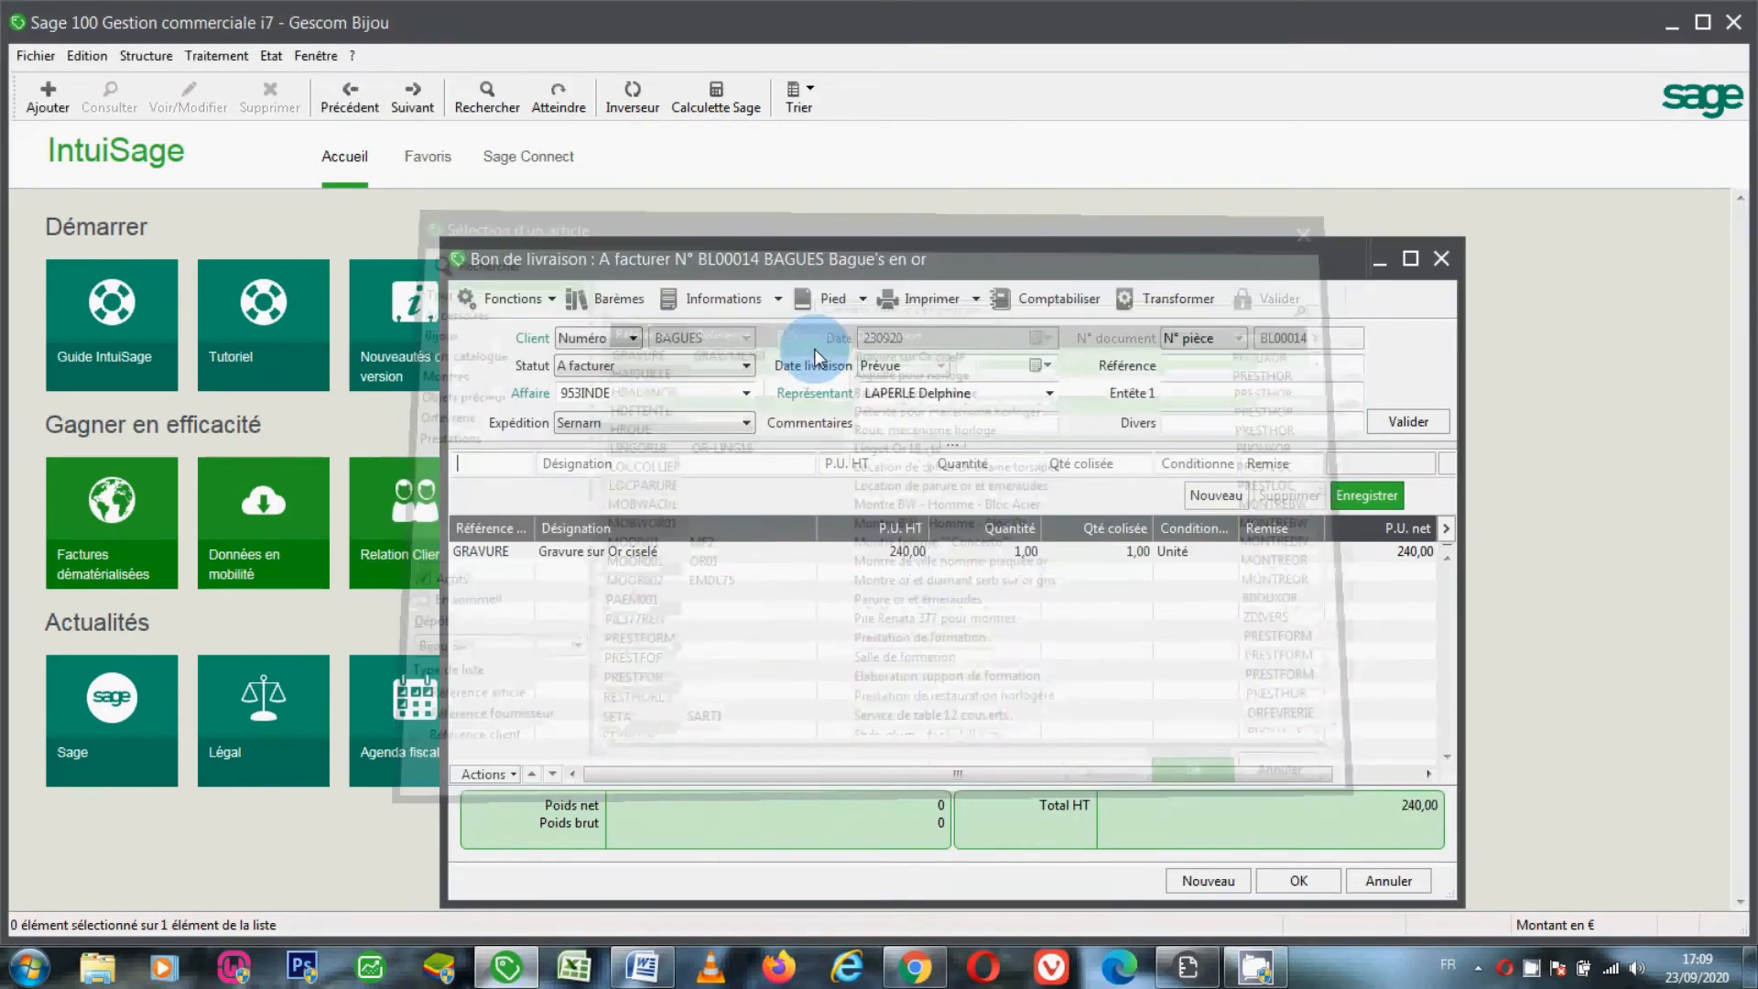
left_click(1291, 881)
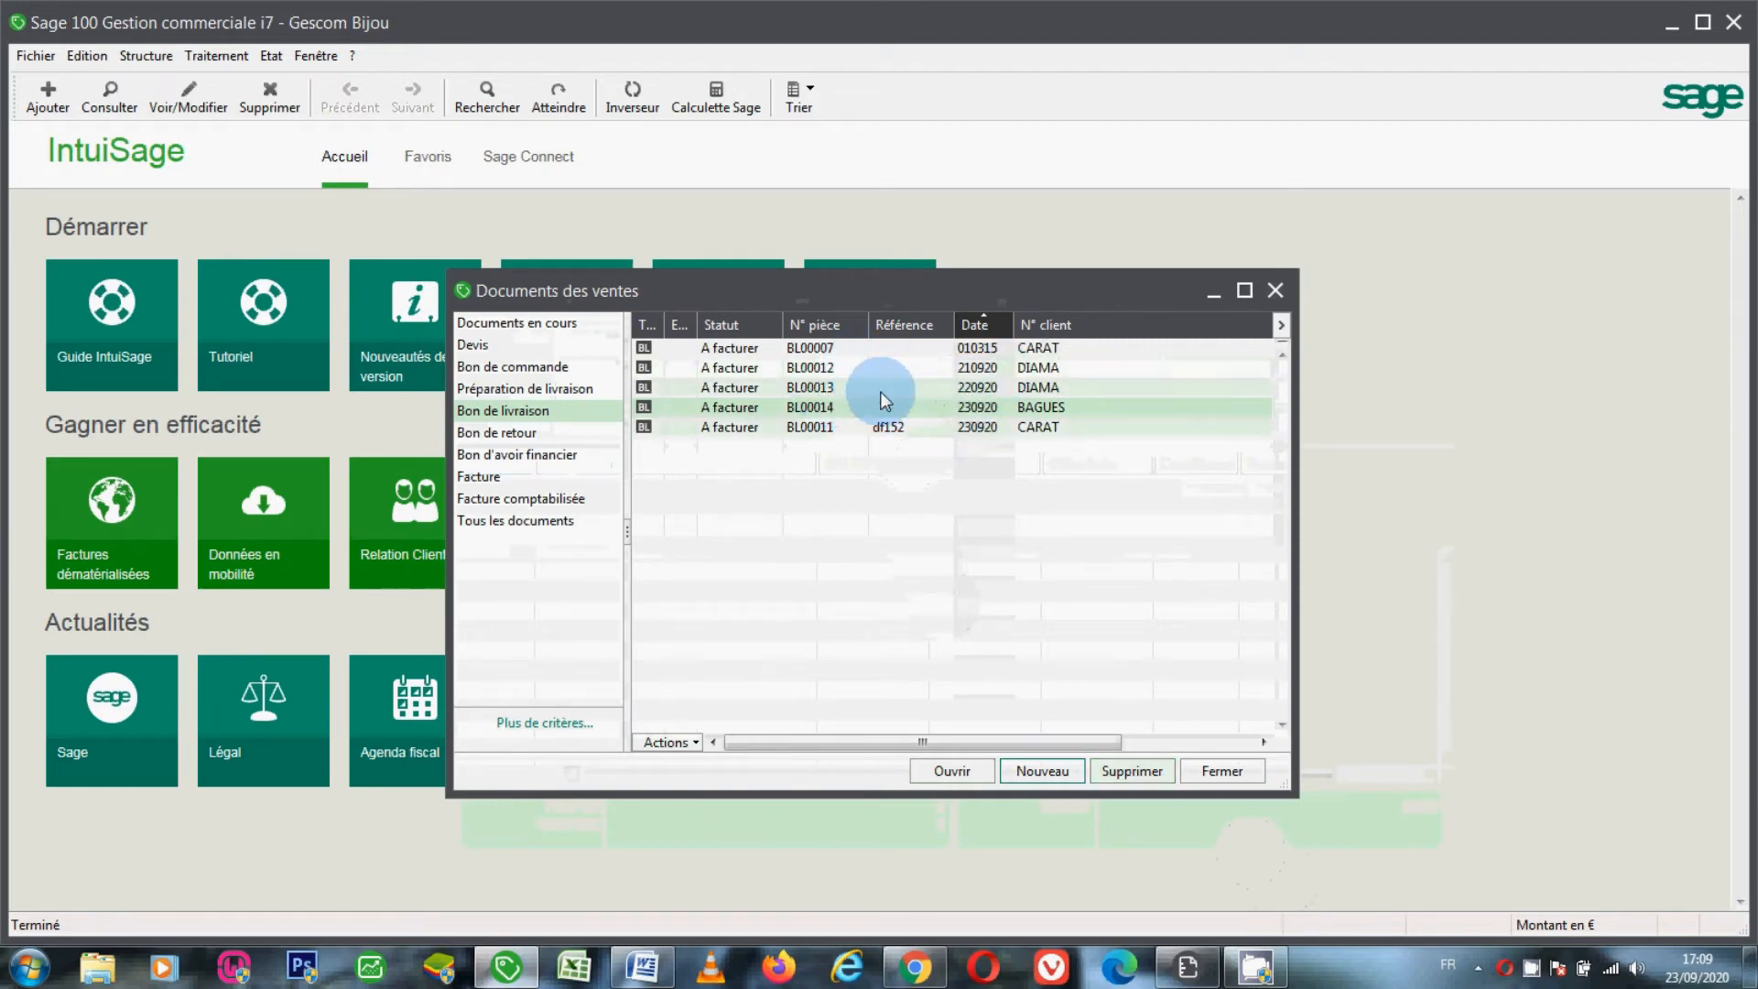
Create a third delivery note for client DIAMA (Diamant Vert), keeping the date 23/09/2020.
left_click(1033, 769)
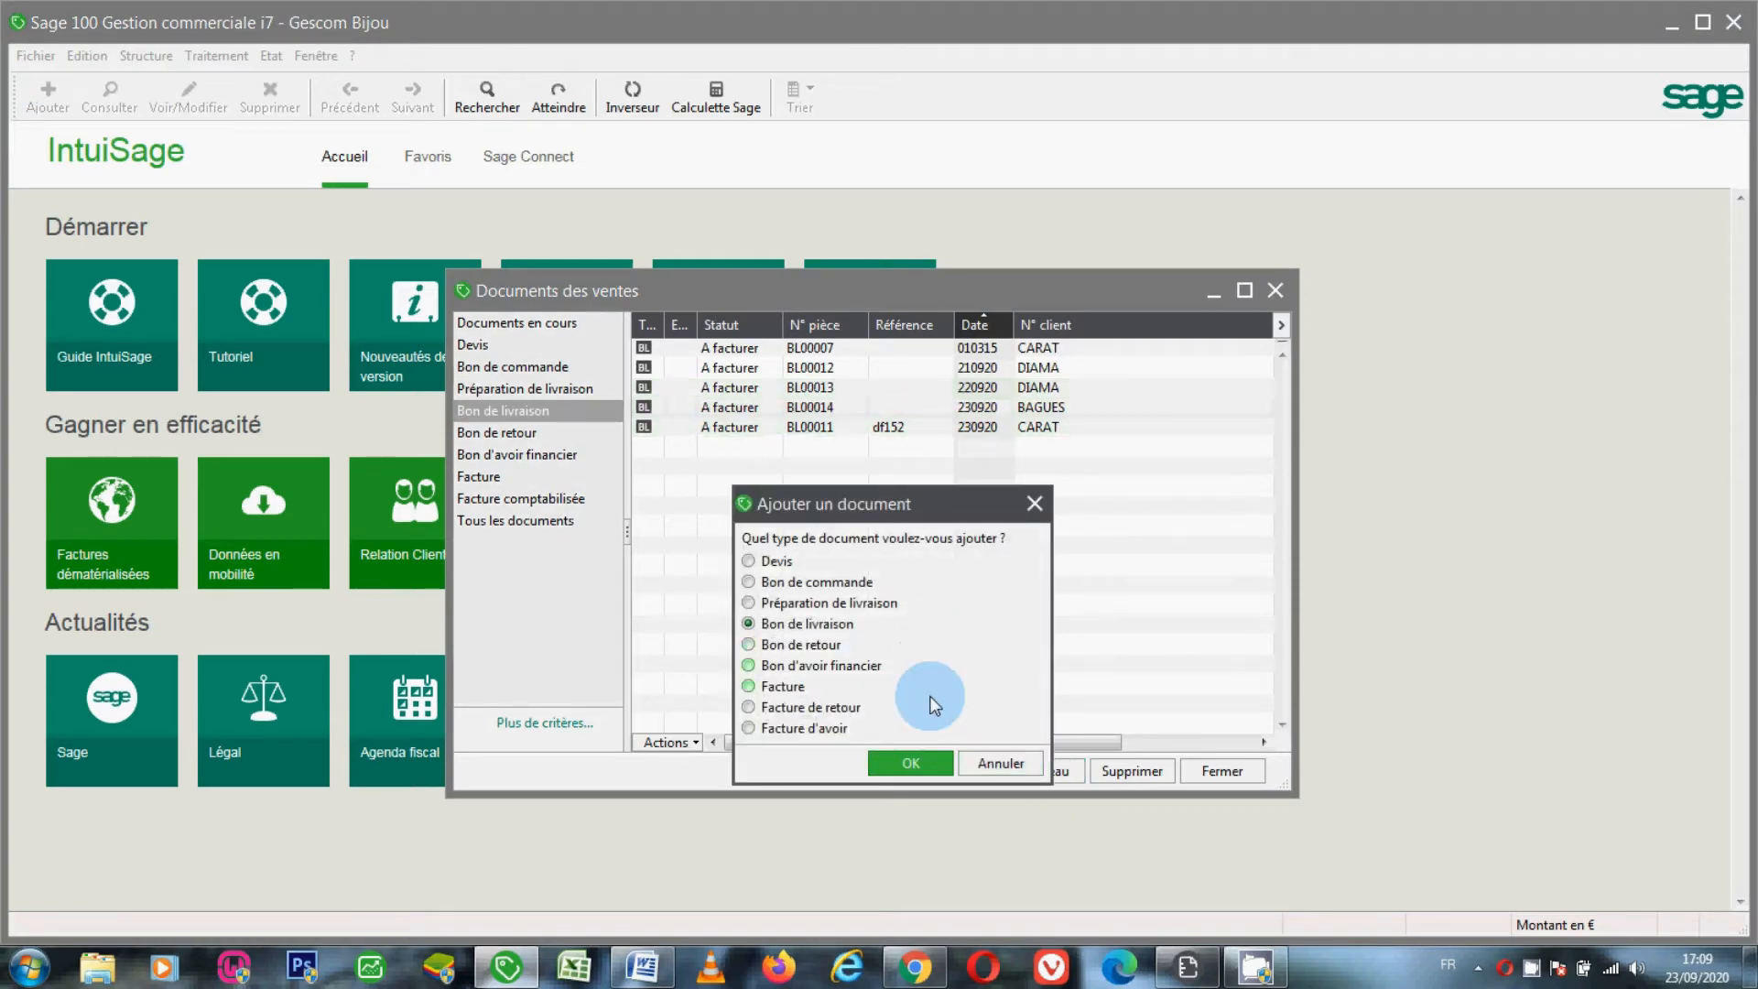
left_click(914, 763)
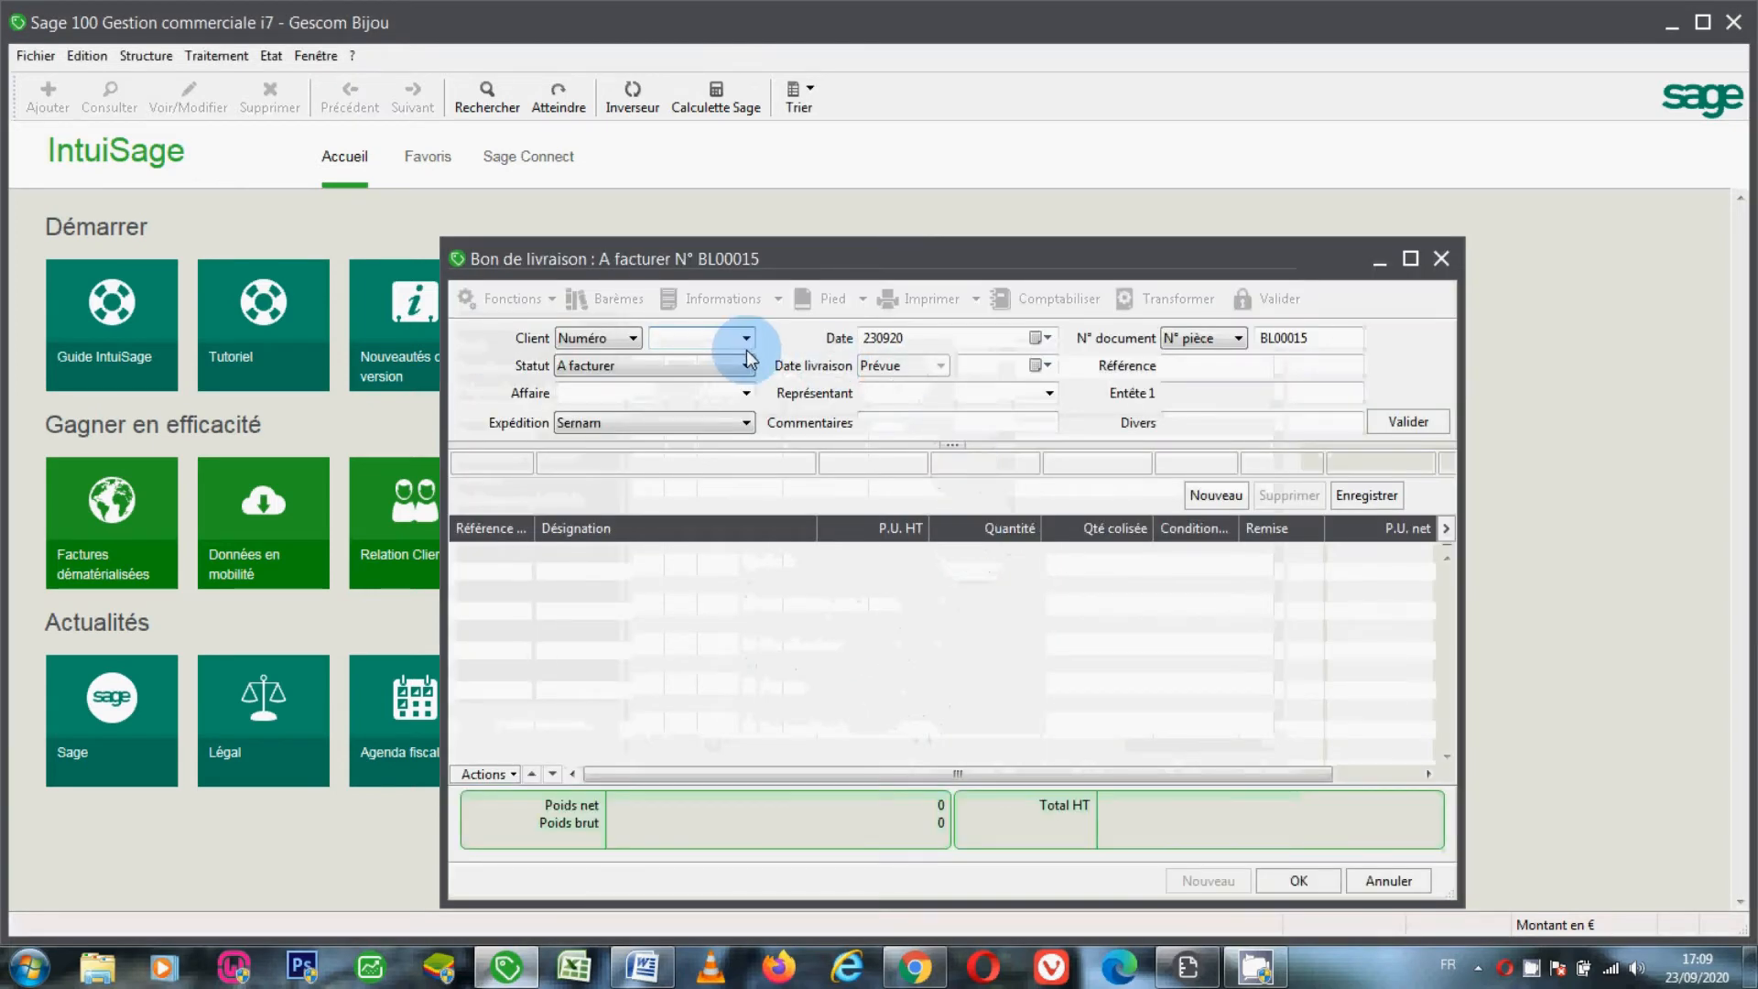
left_click(747, 339)
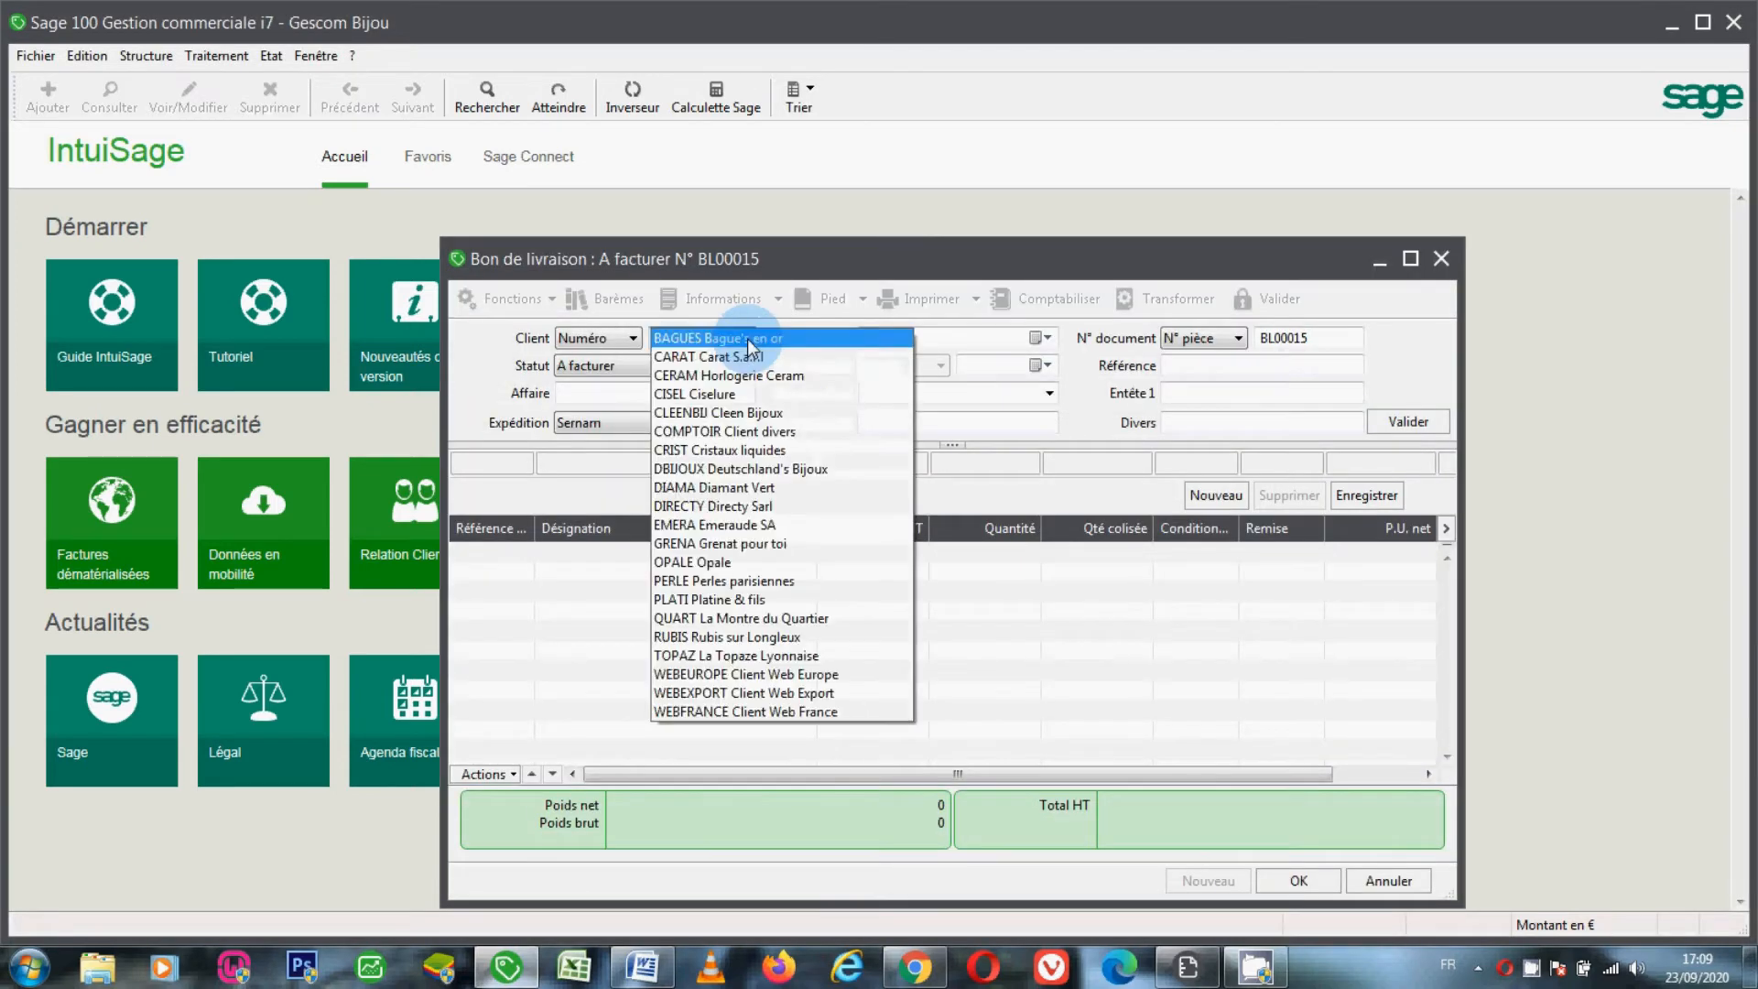
left_click(714, 488)
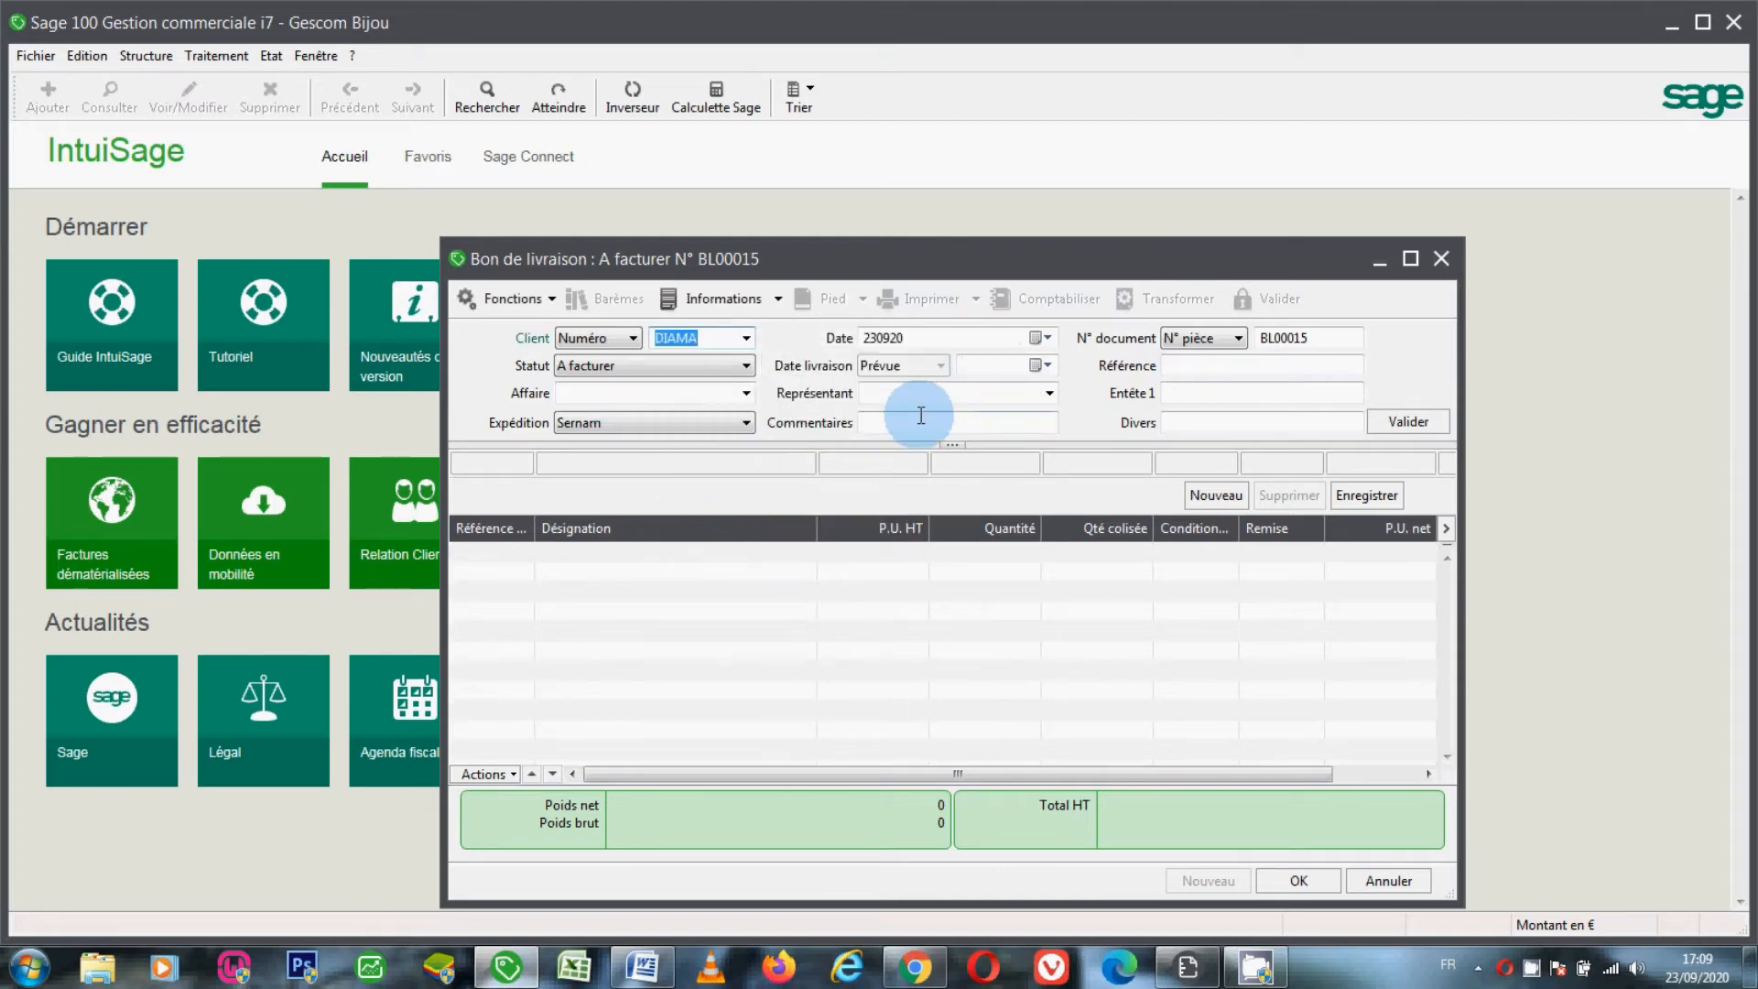
key("Tab")
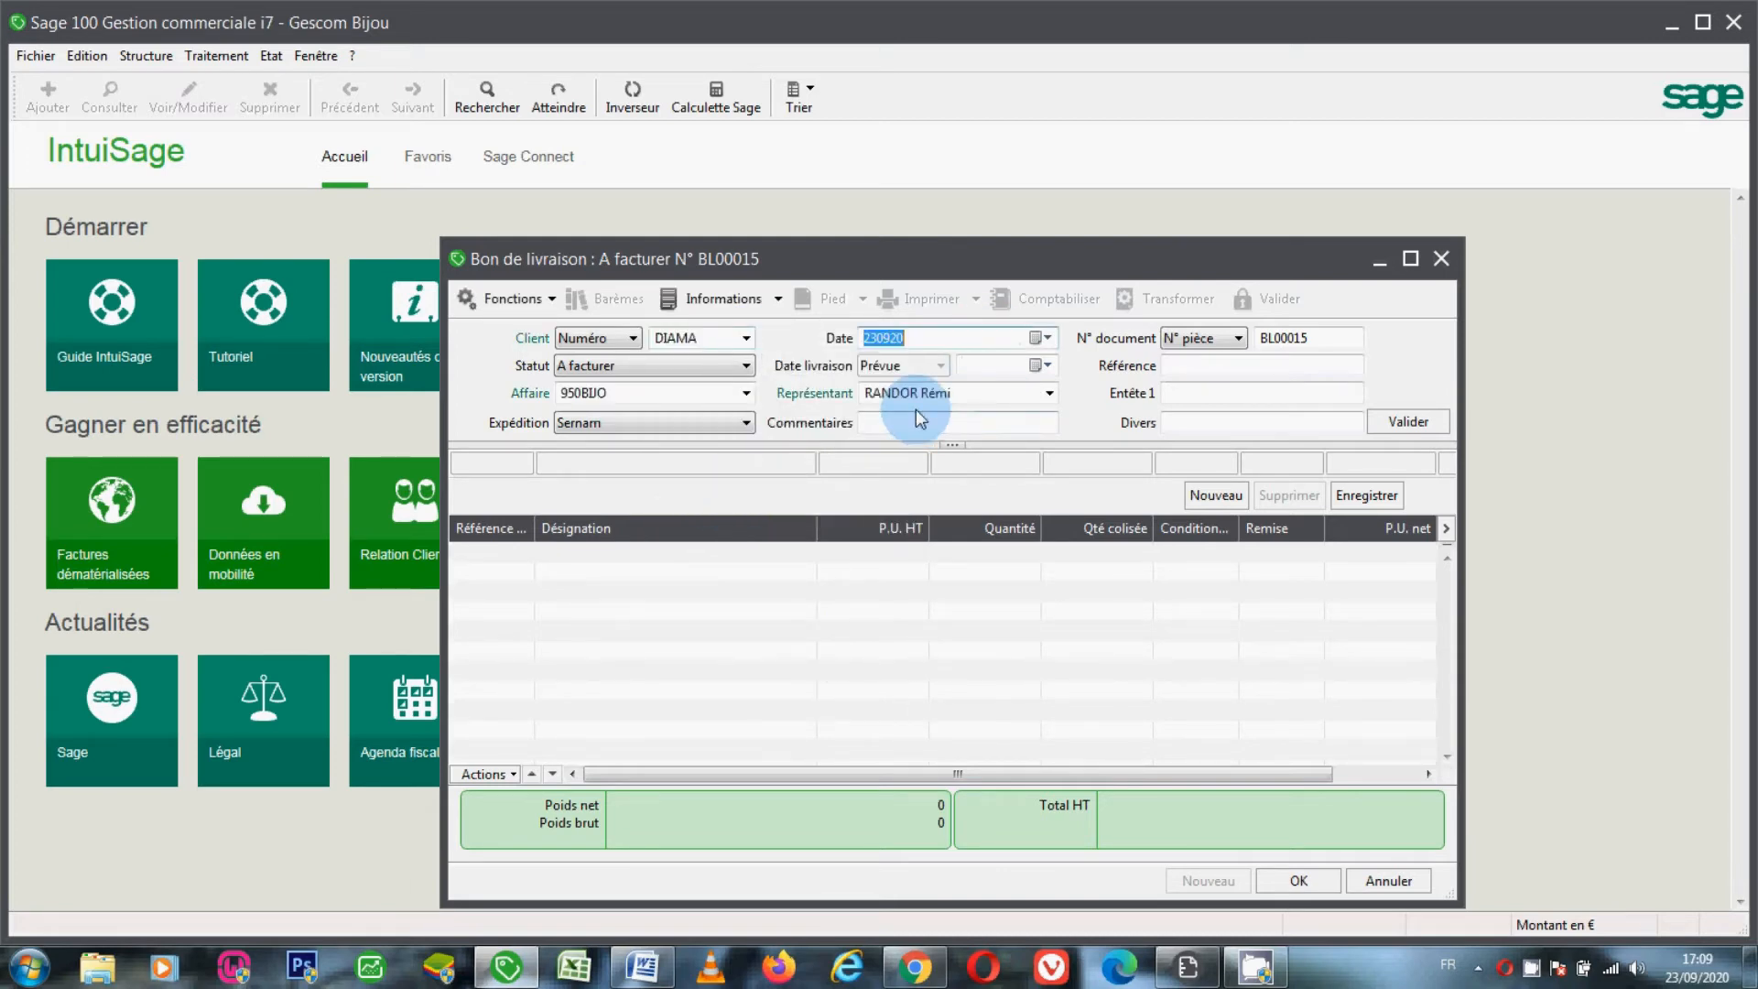
Clear the Affaire code from the third DIAMA delivery note and validate the header.
left_click(622, 392)
key("BackSpace")
key("BackSpace")
key("BackSpace")
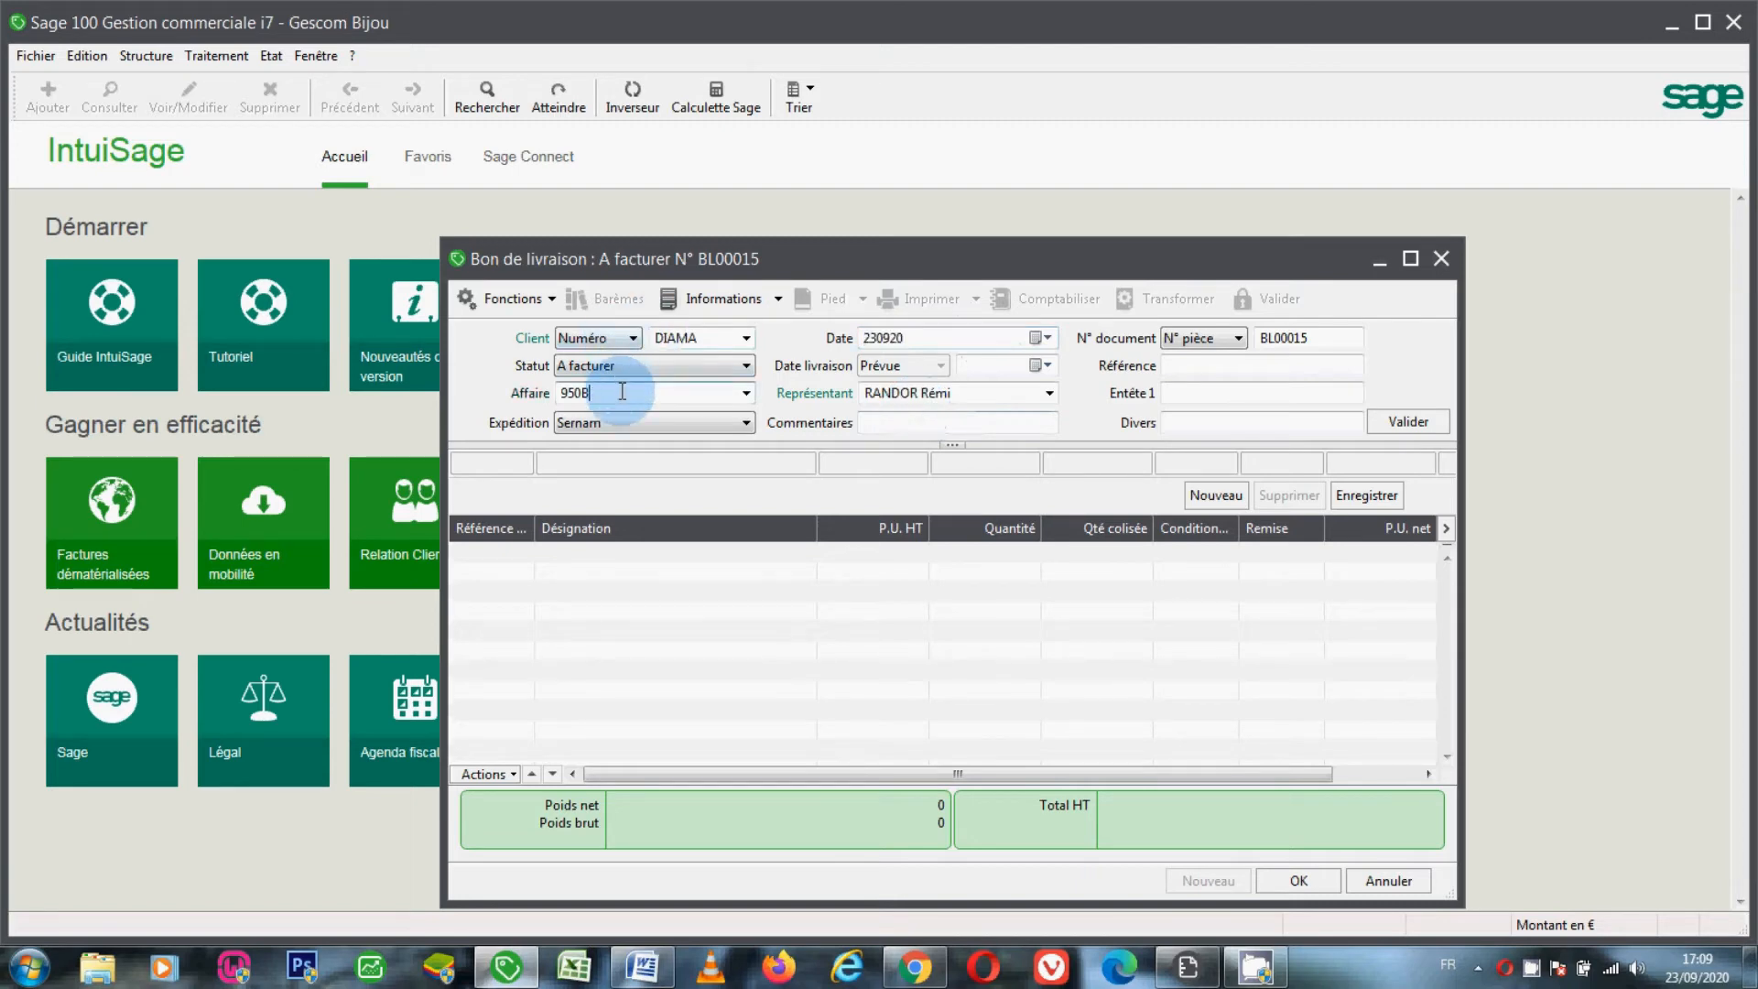
key("BackSpace")
key("BackSpace")
key("BackSpace")
key("BackSpace")
key("Tab")
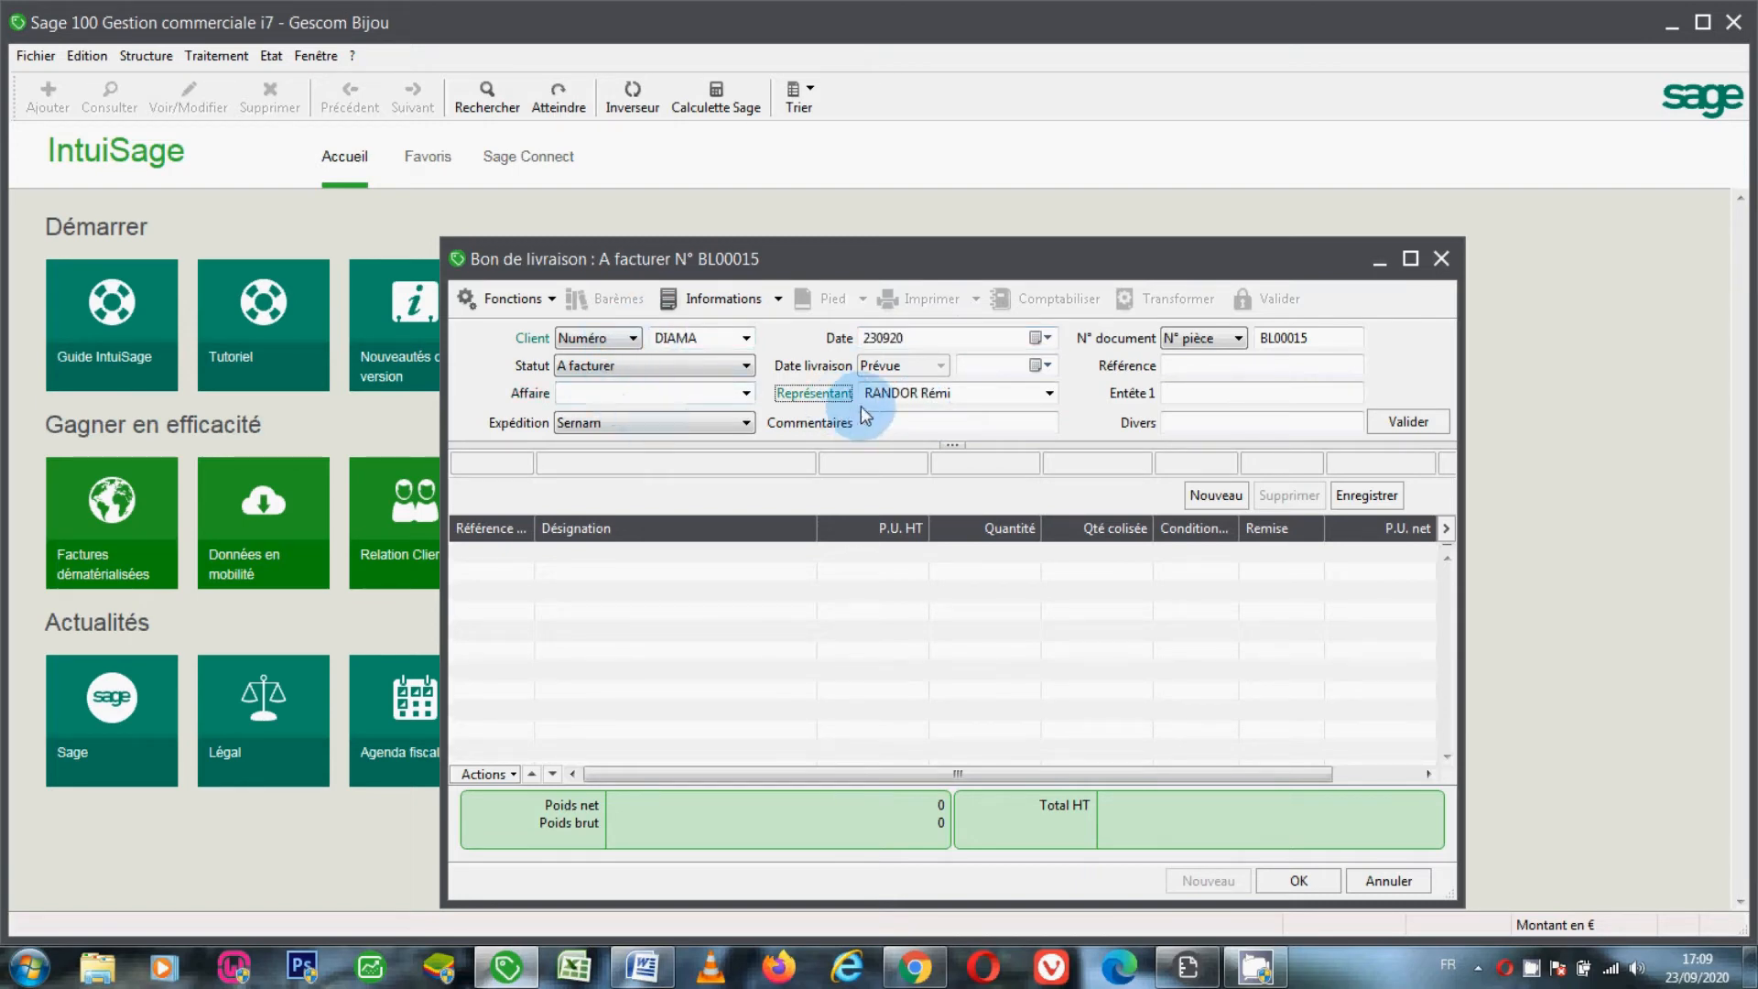
left_click(888, 421)
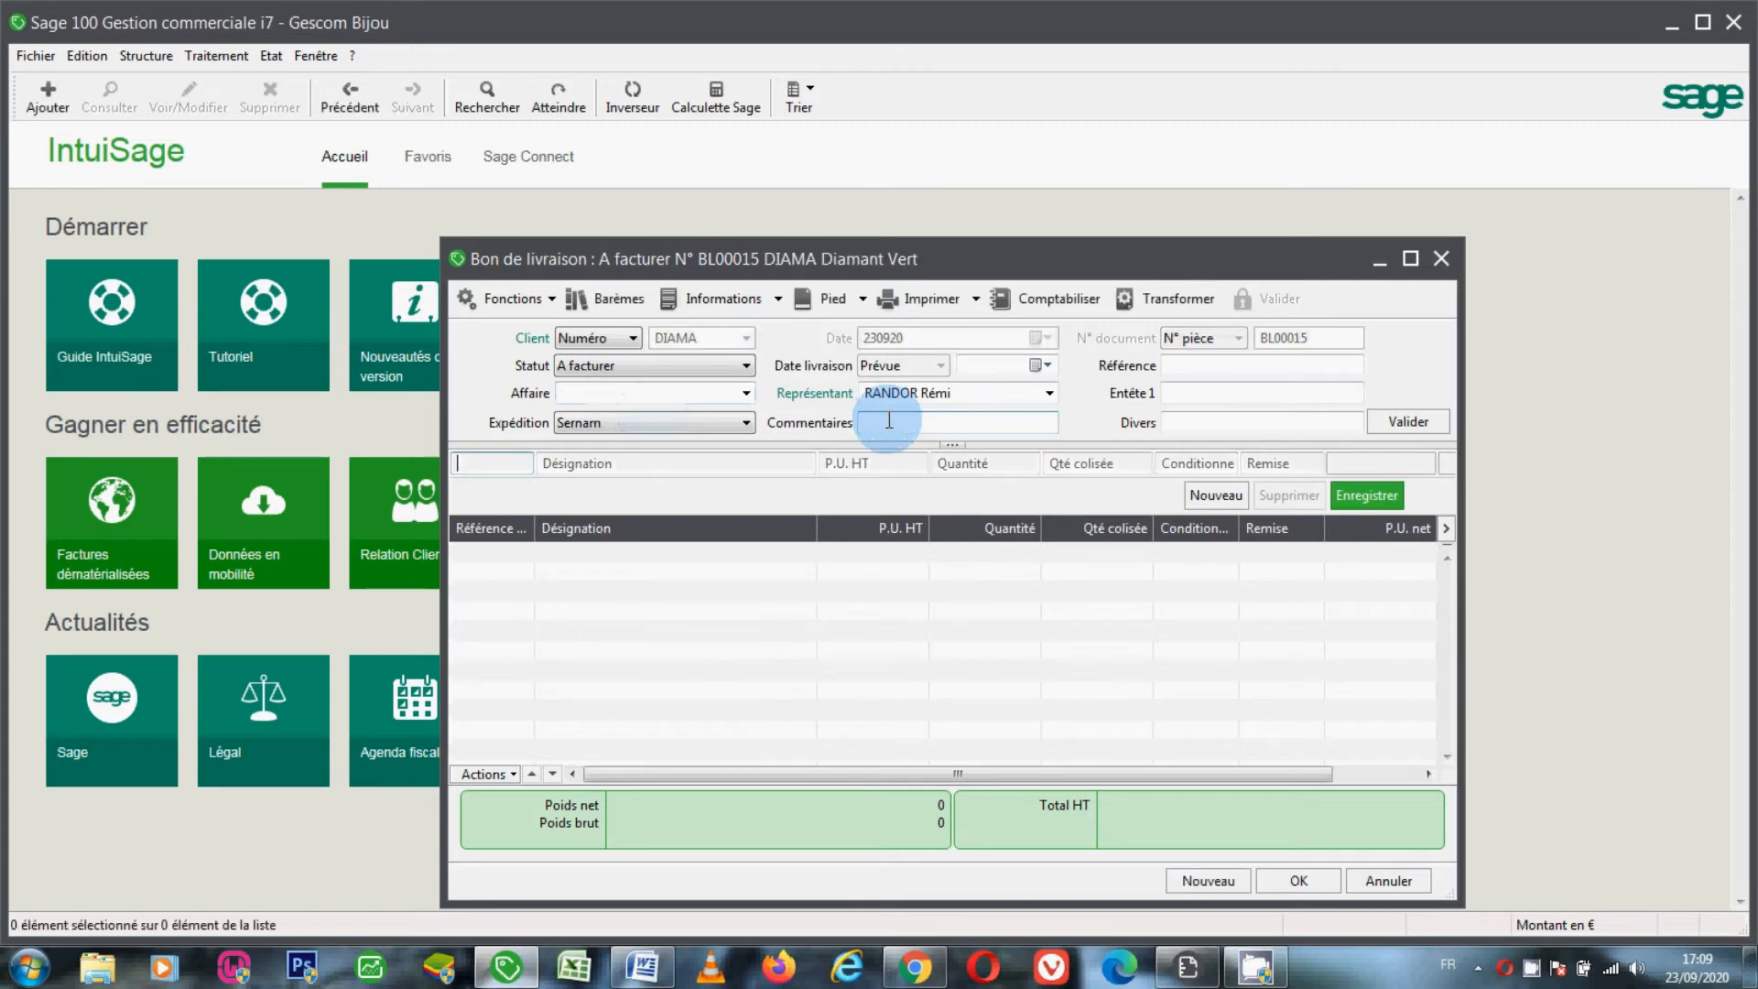
Add the article SETA (Service de table 12 couverts) with quantity 1 and save the third DIAMA delivery note.
type("F")
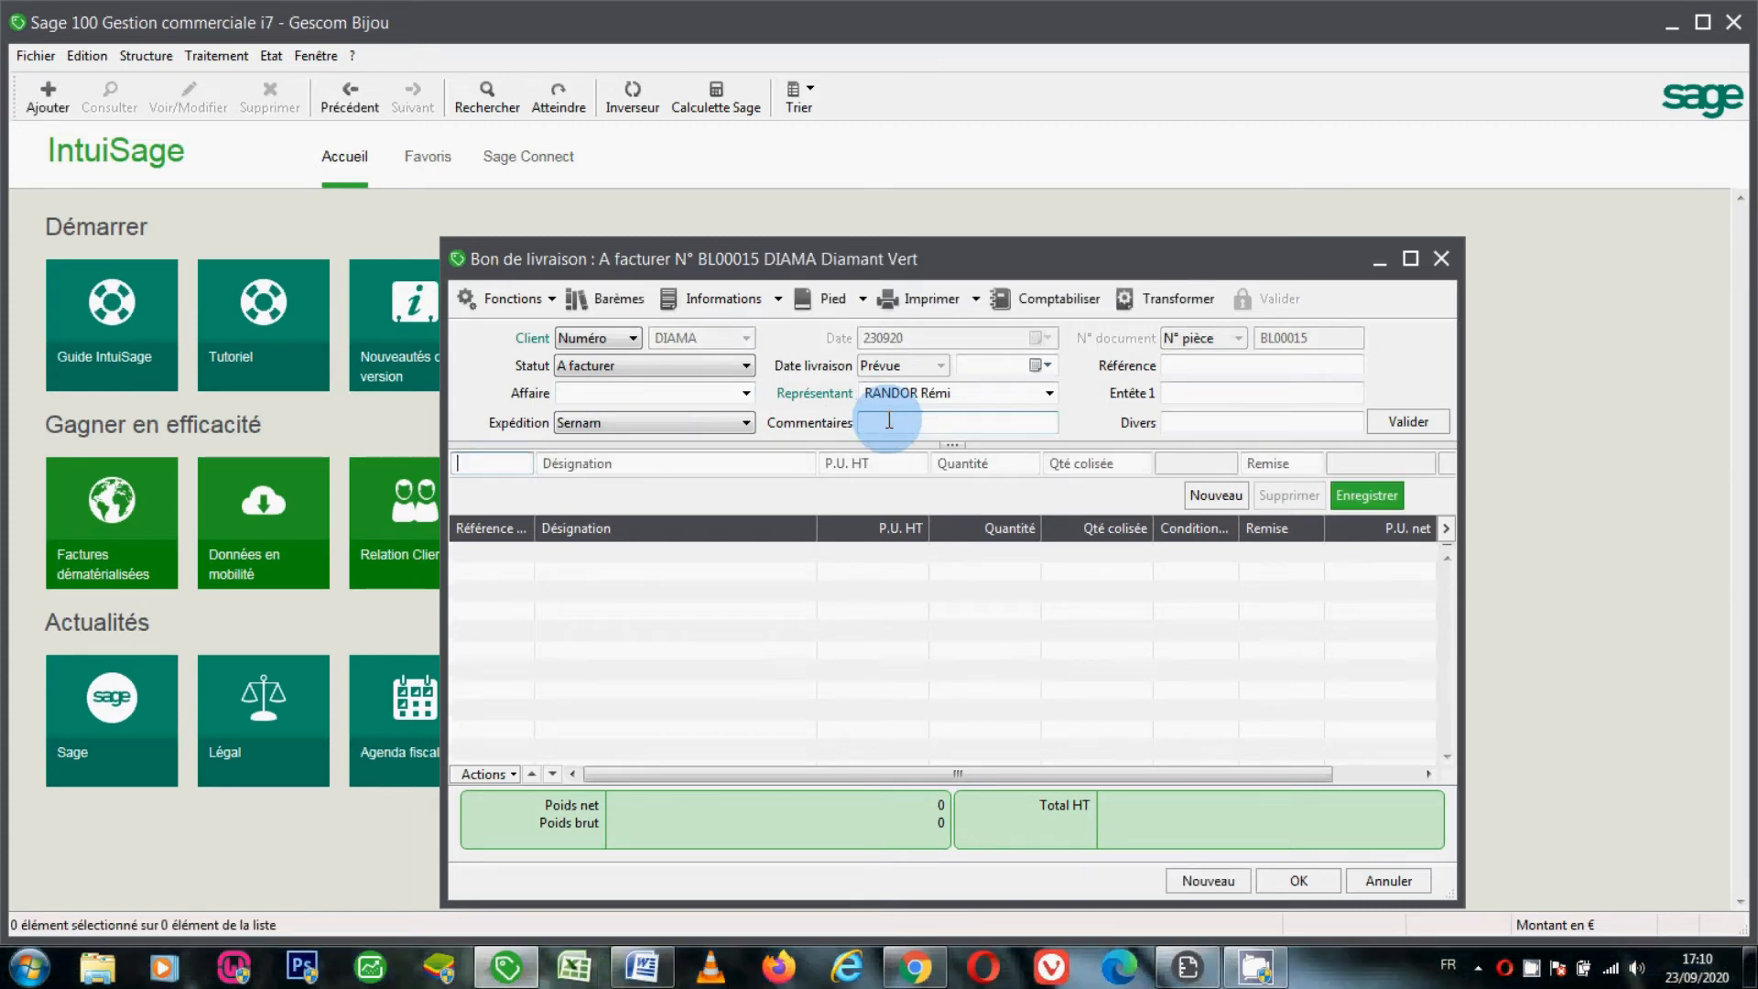
key("Tab")
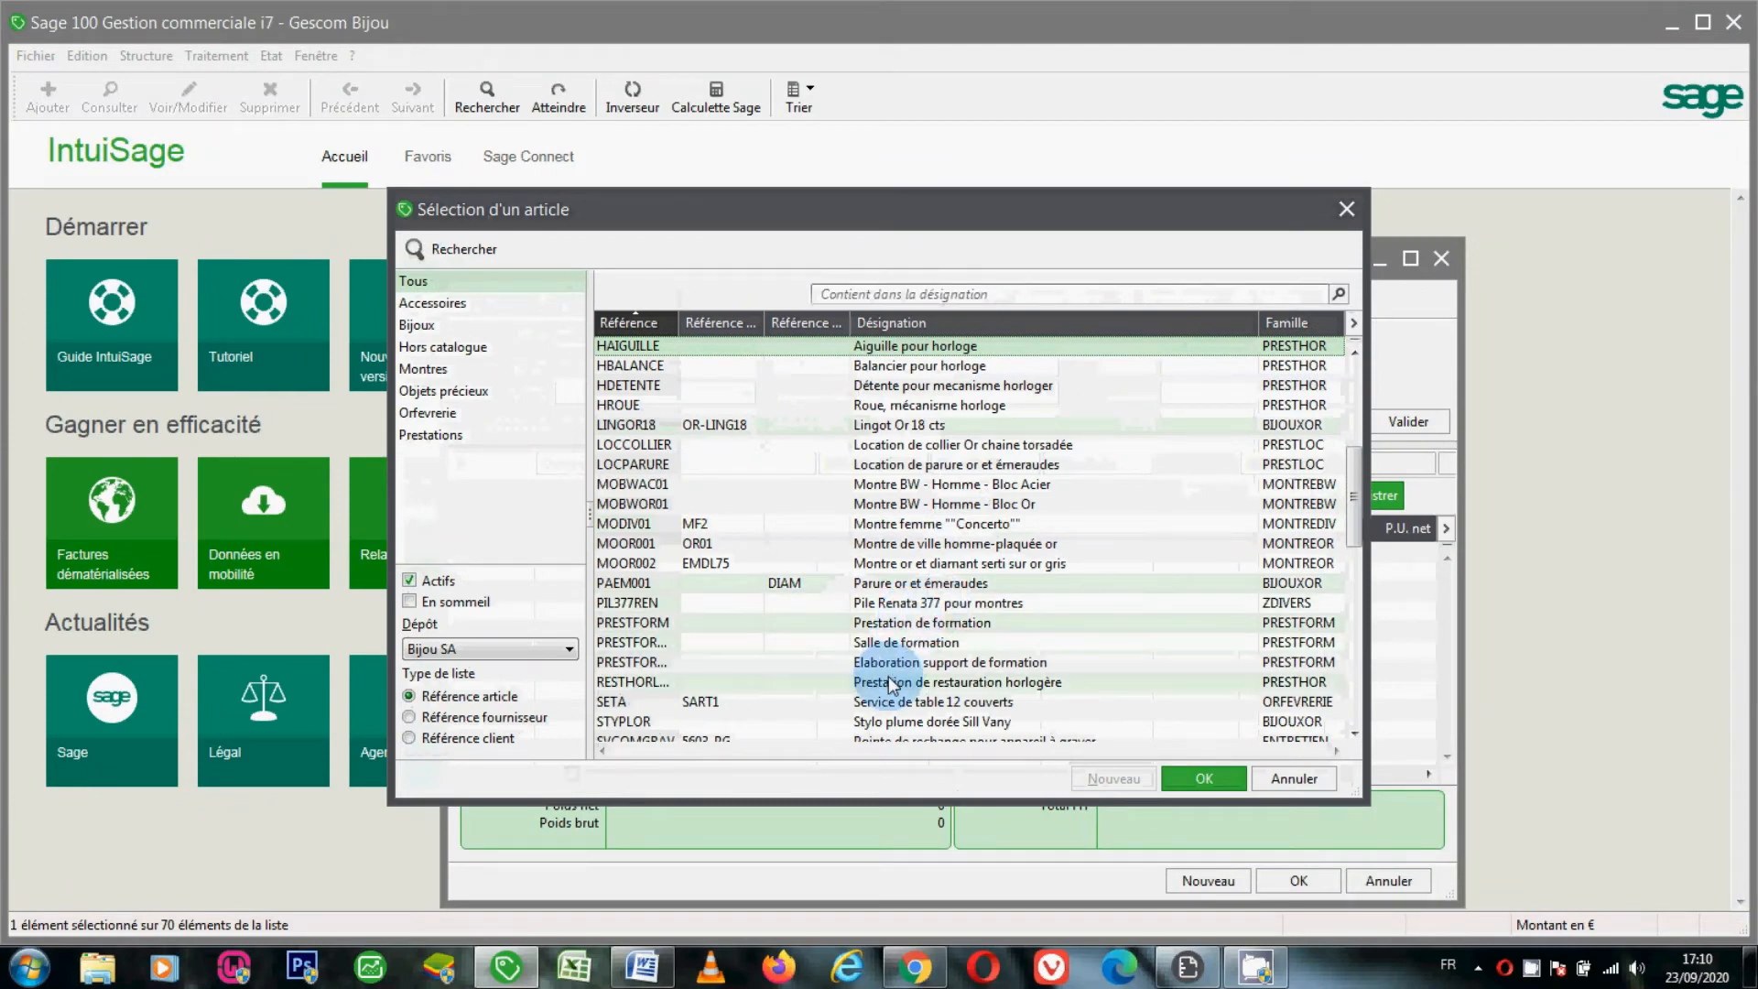
left_click(898, 704)
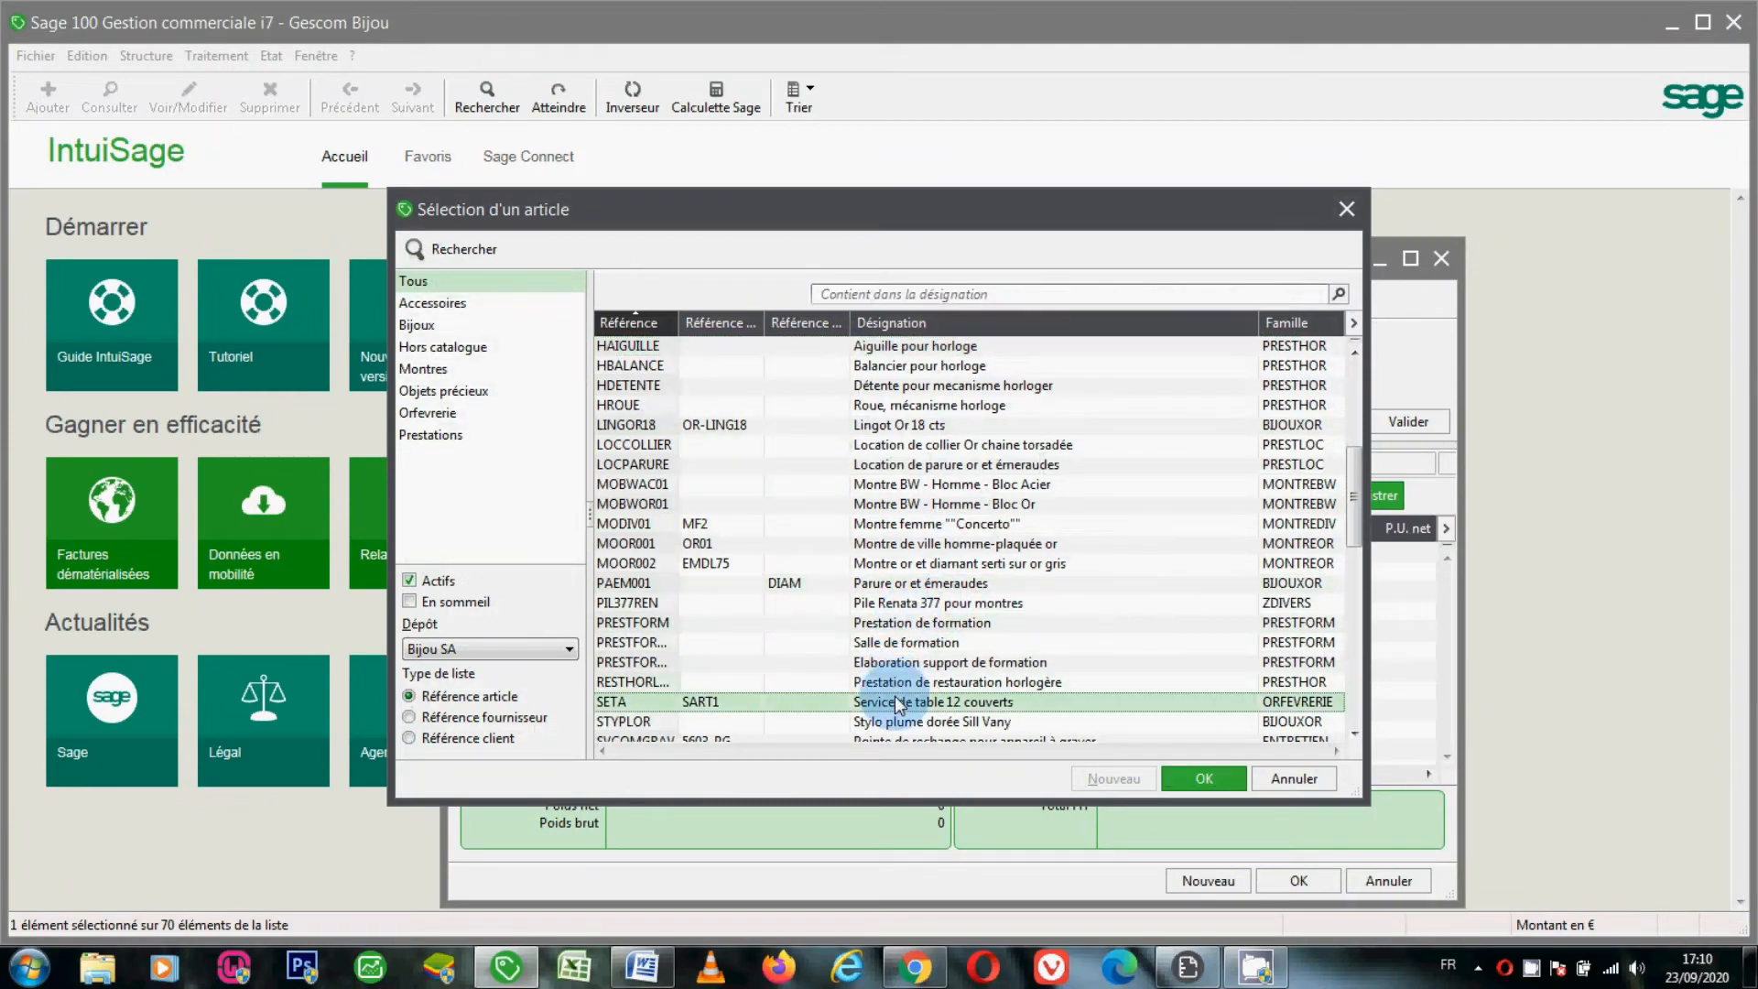
left_click(1185, 777)
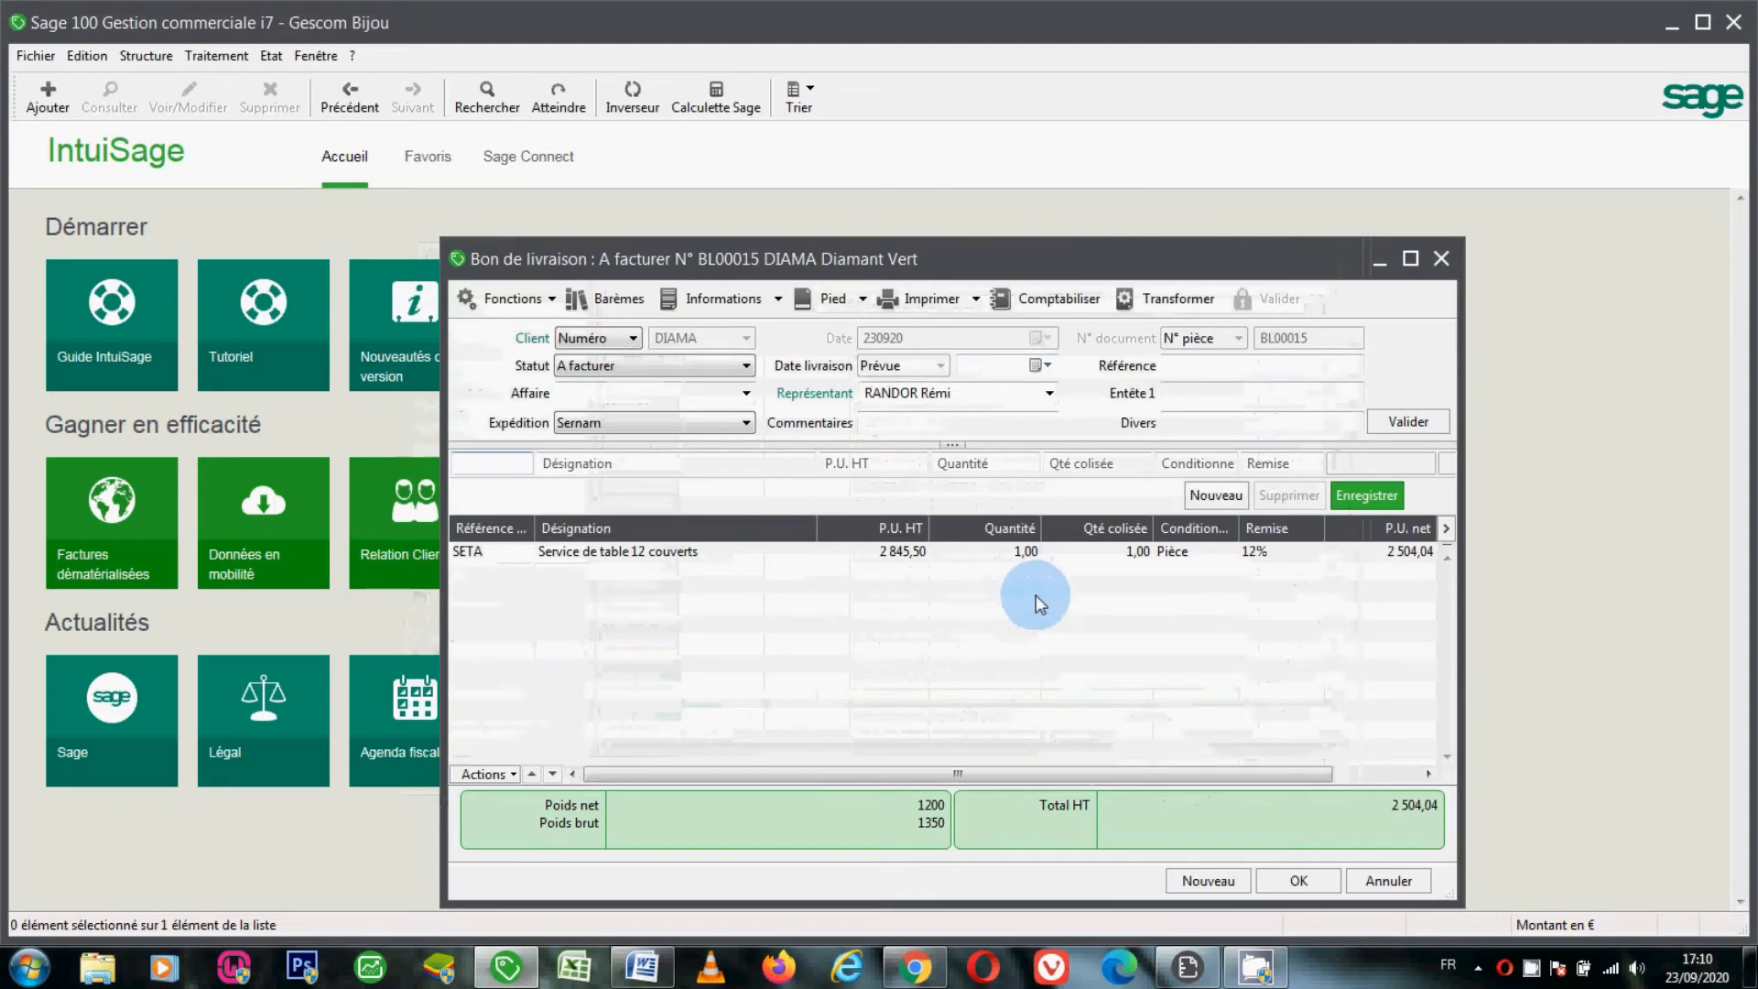
left_click(1305, 877)
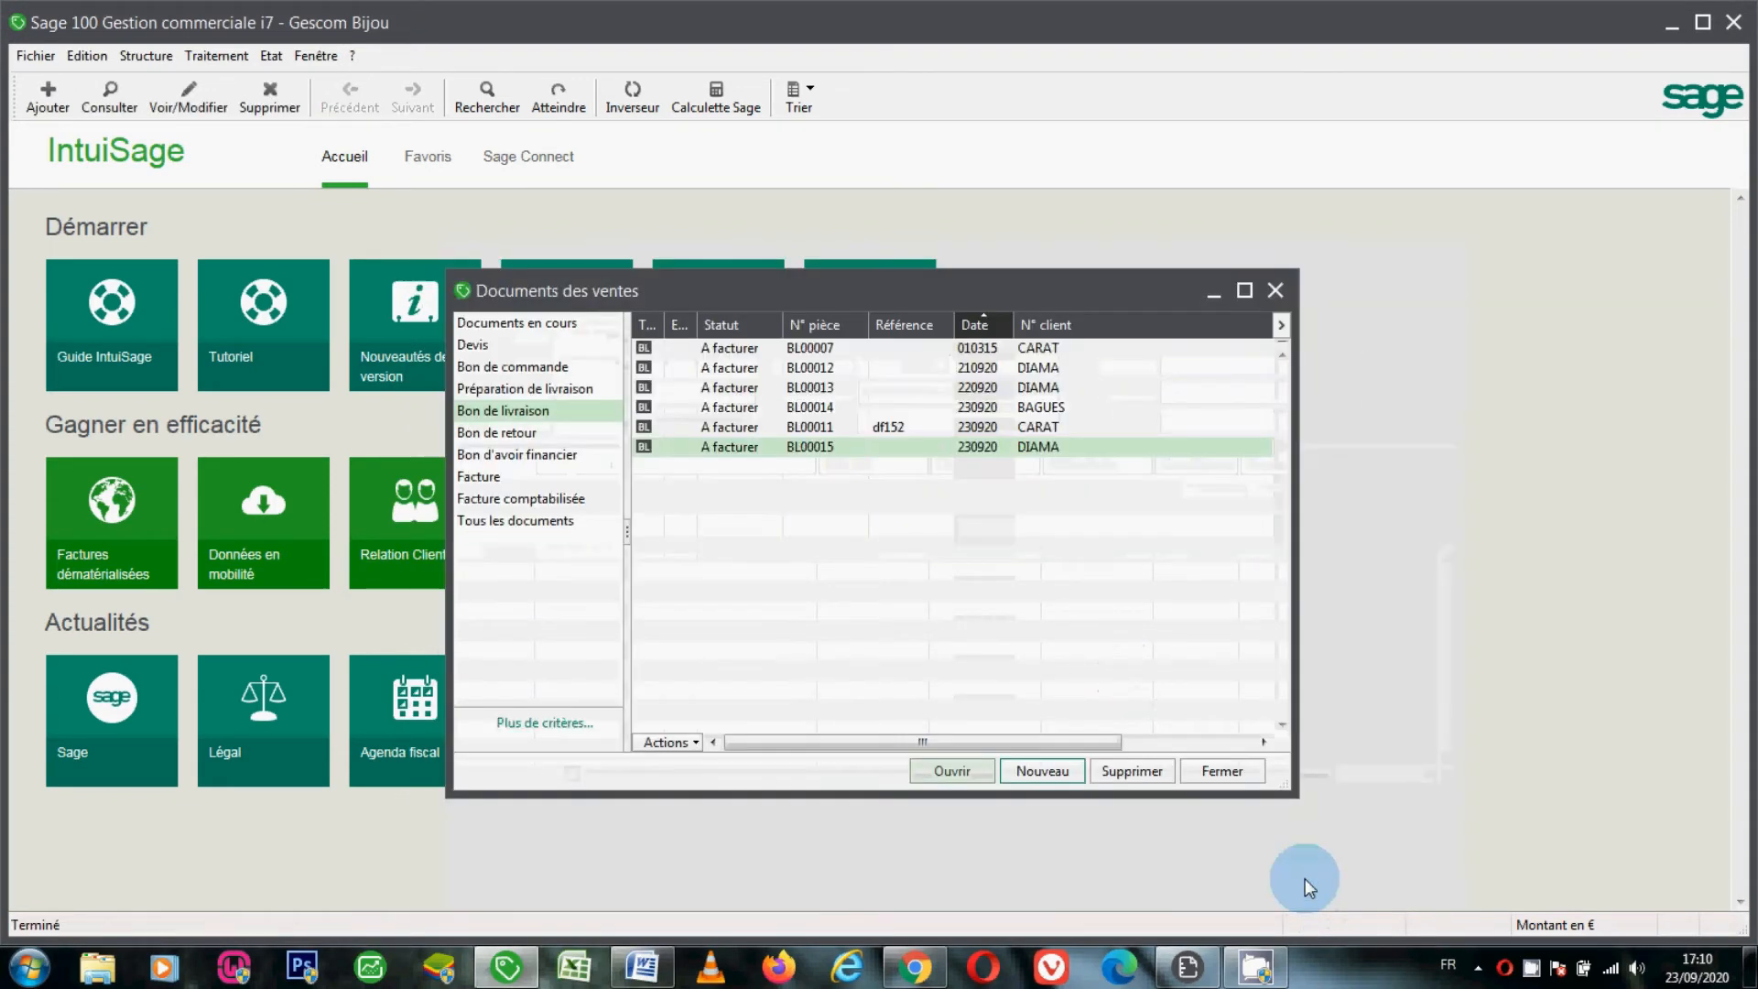
Review the DIAMA delivery notes dated 21, 22 and 23/09/2020 in the sales documents list.
left_click(1024, 364)
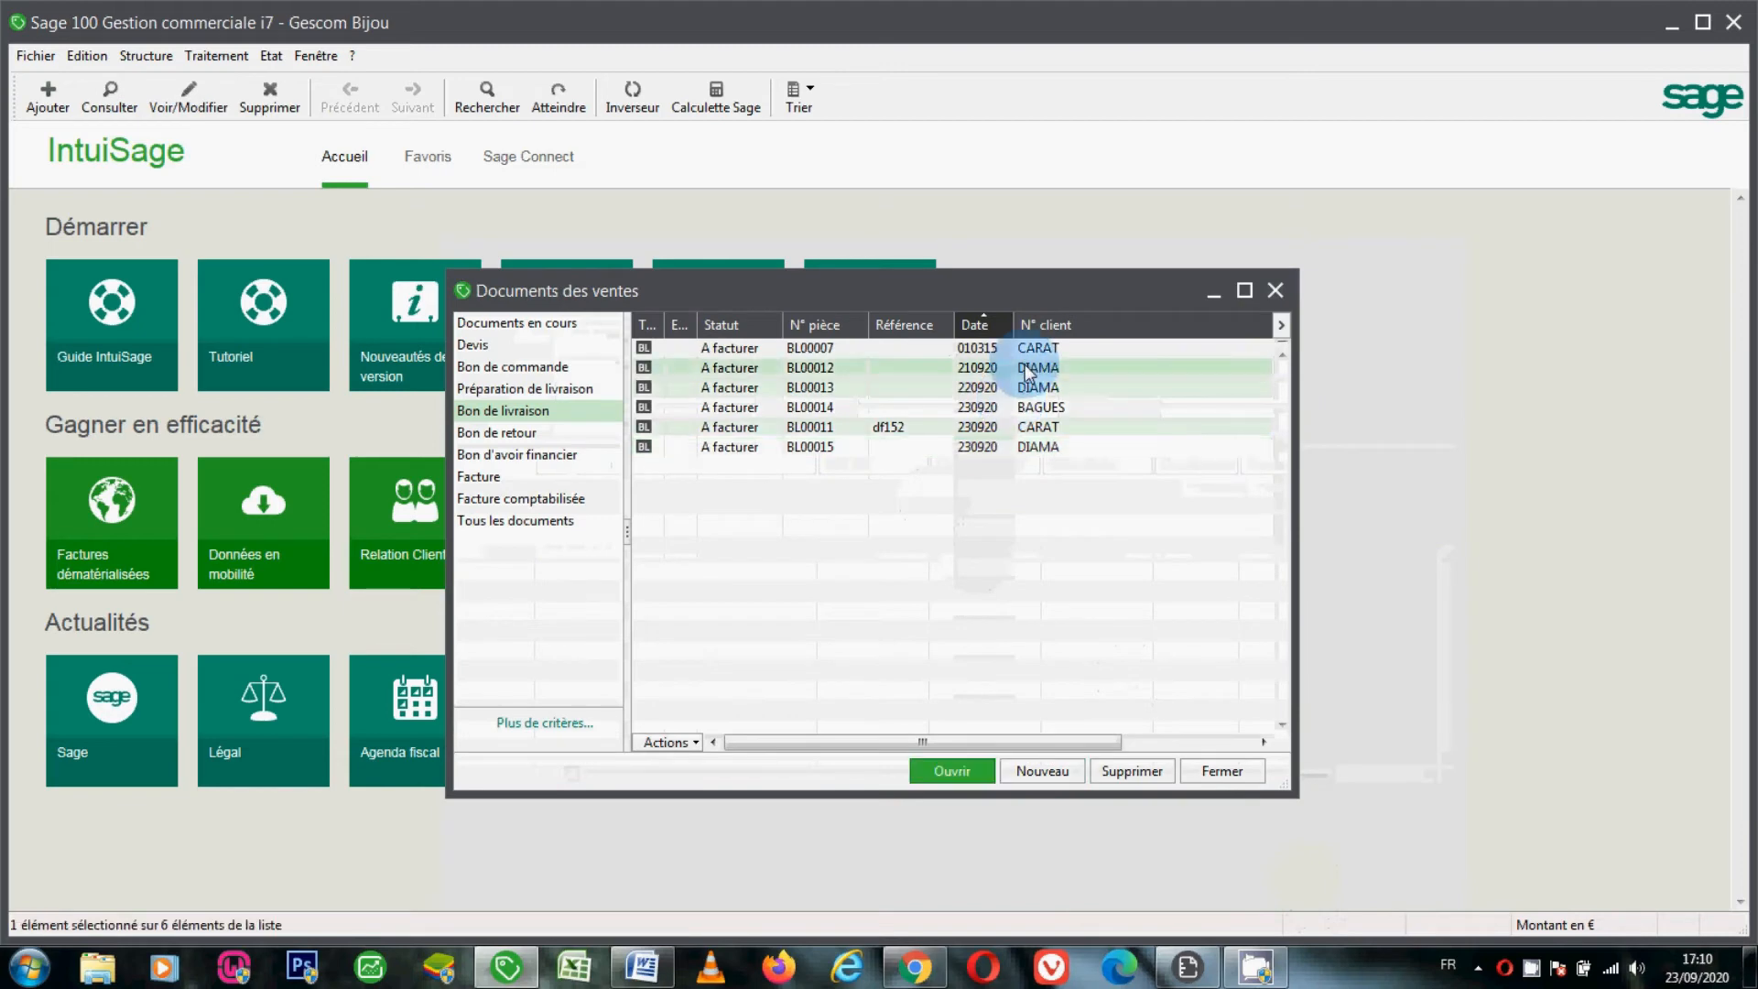
left_click(1032, 446)
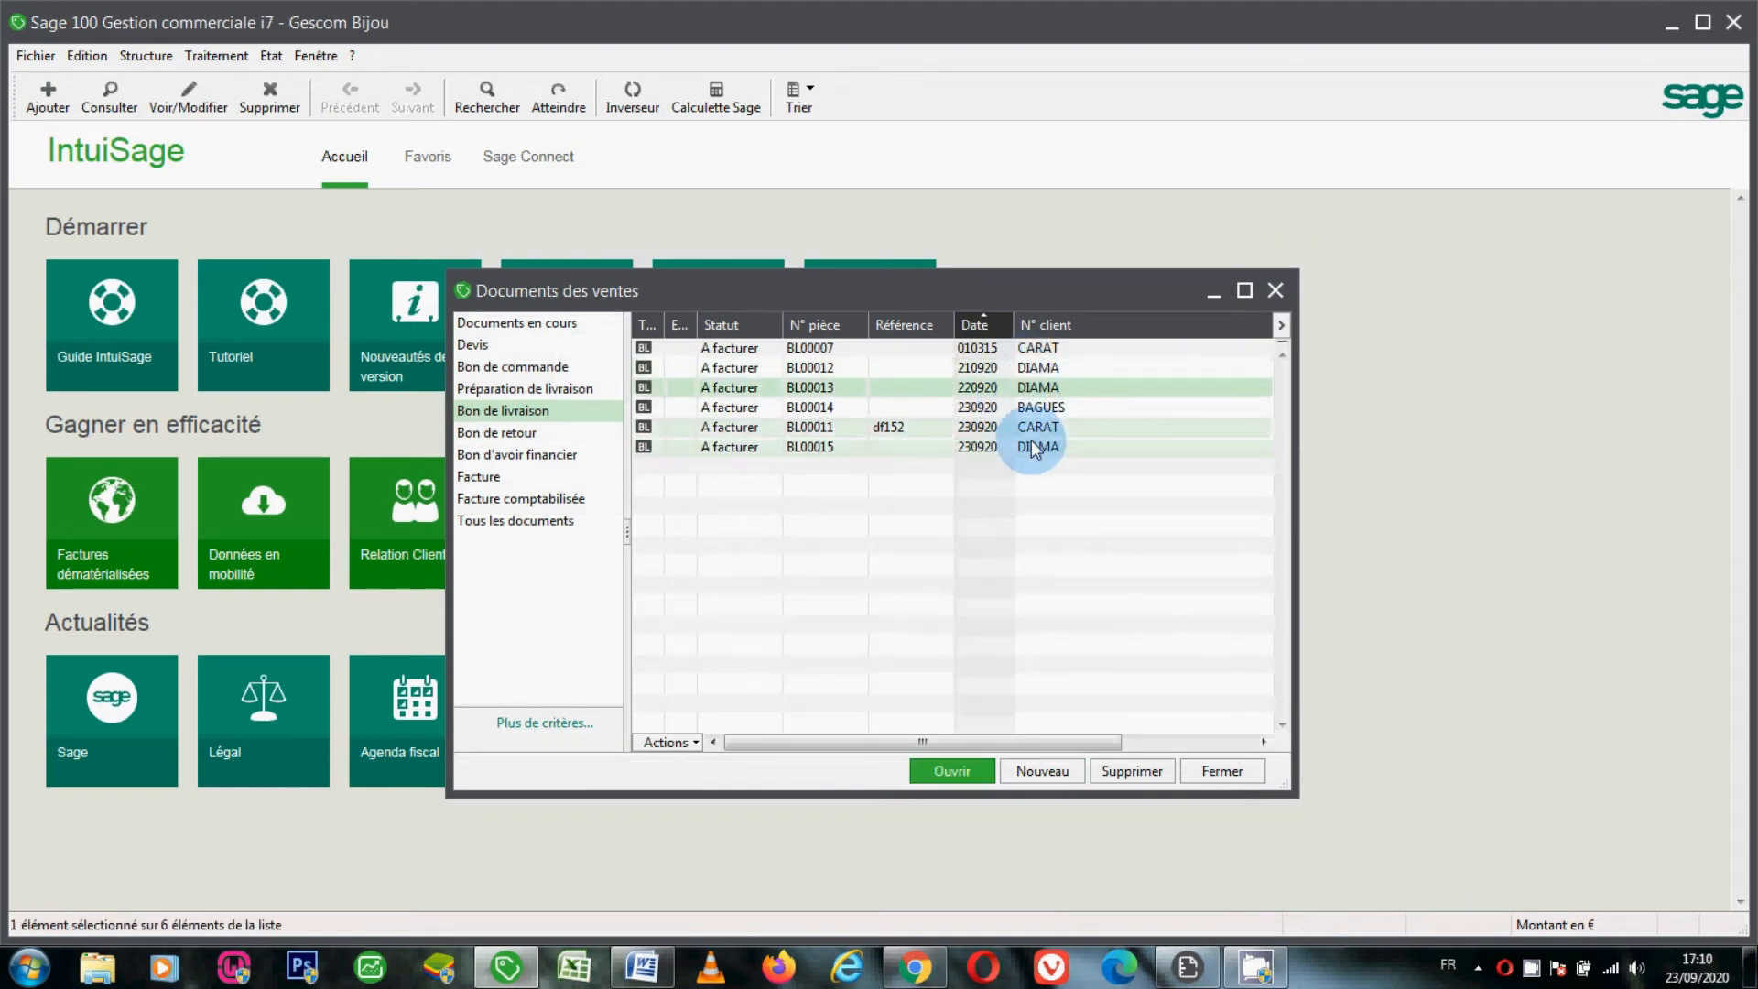
left_click(1035, 390)
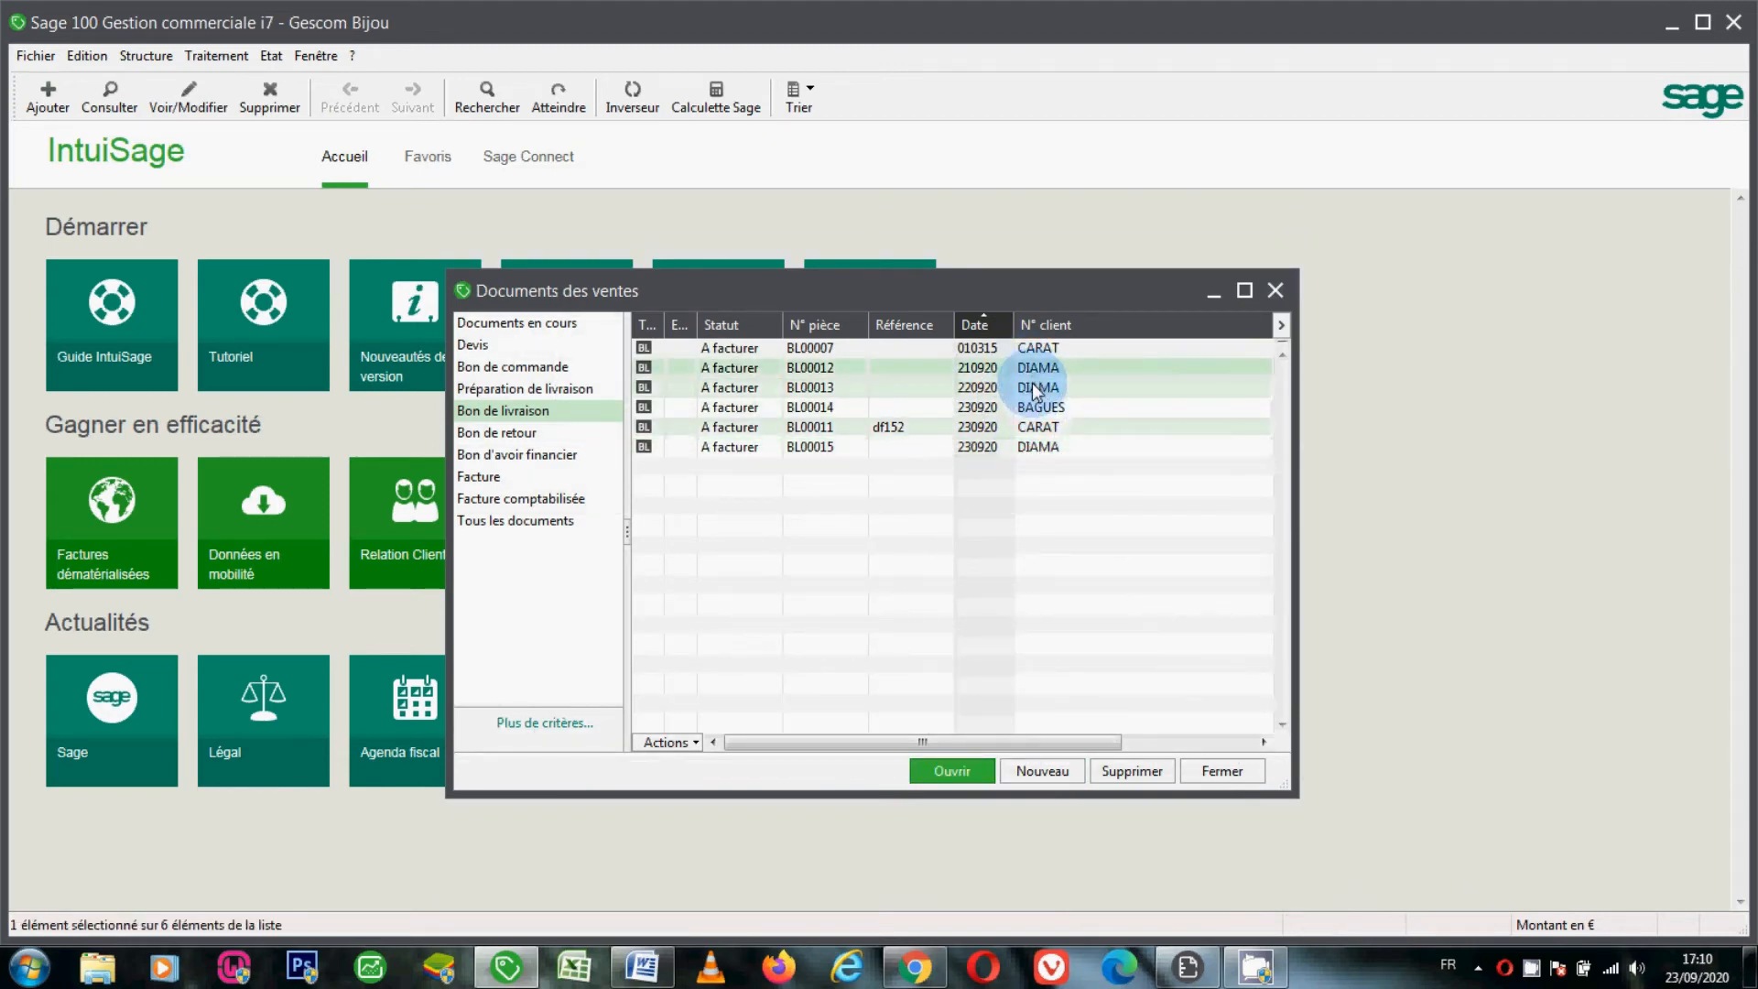
left_click(1040, 447)
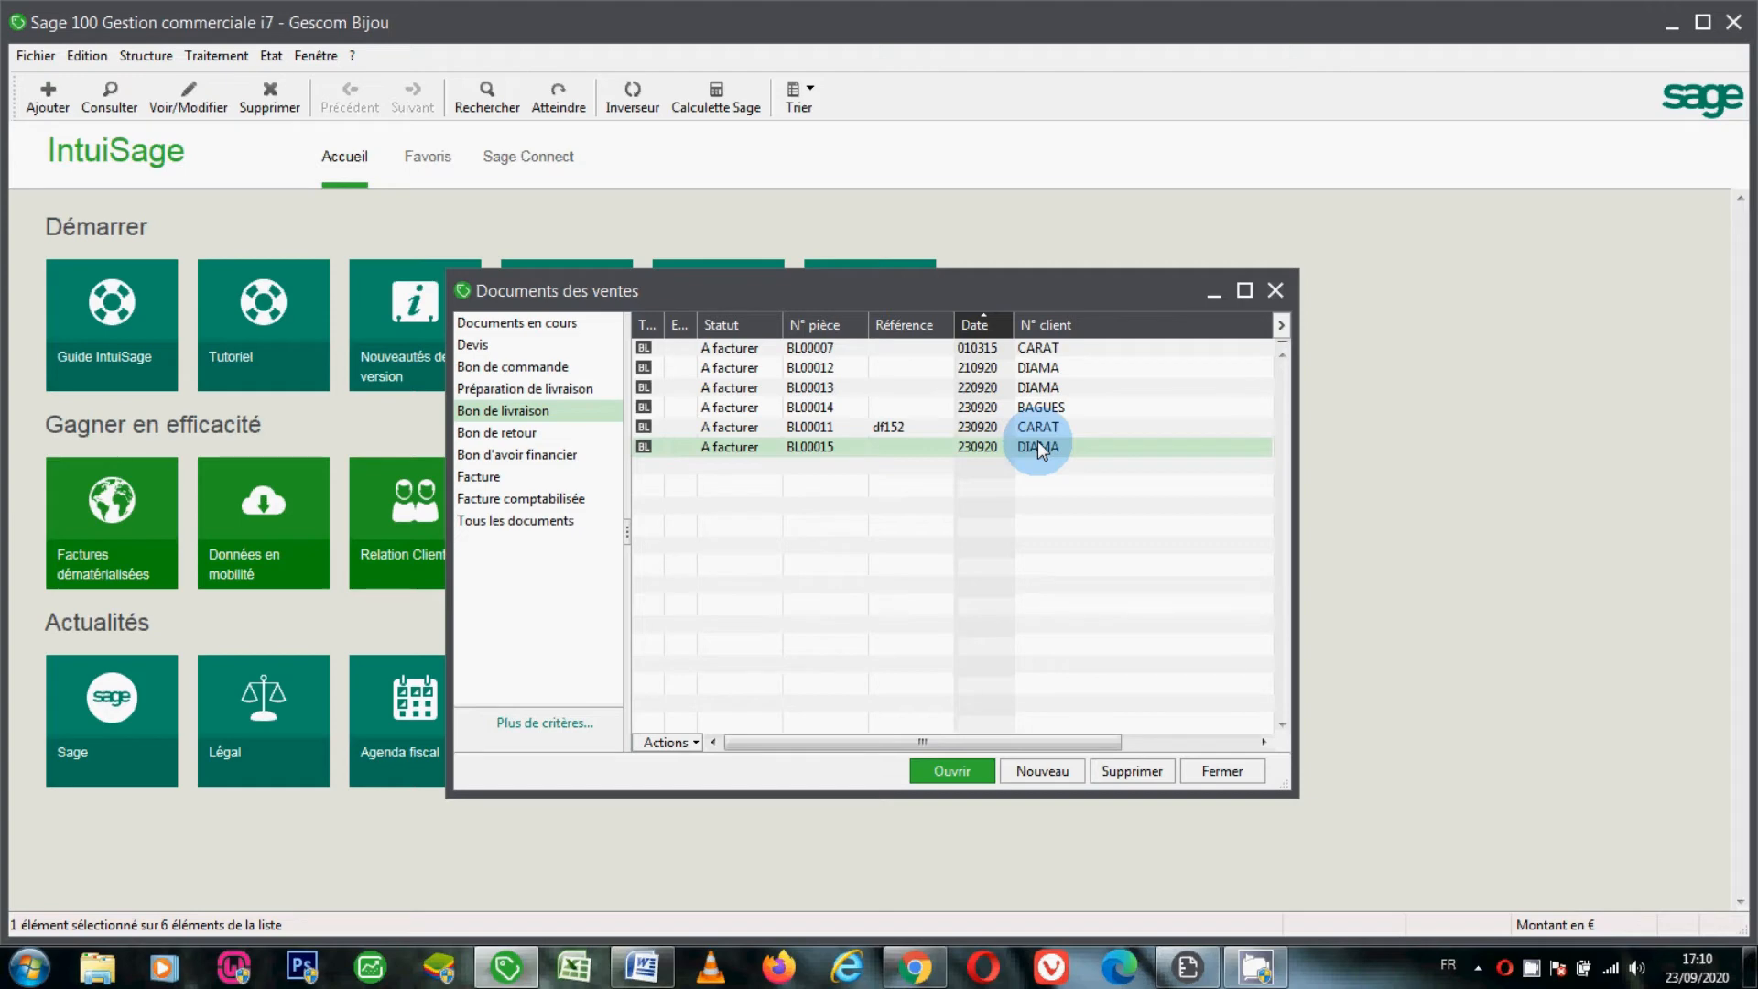
Open the DIAMA delivery note dated 21/09/2020 and check its article line and total excluding tax.
left_click(1026, 369)
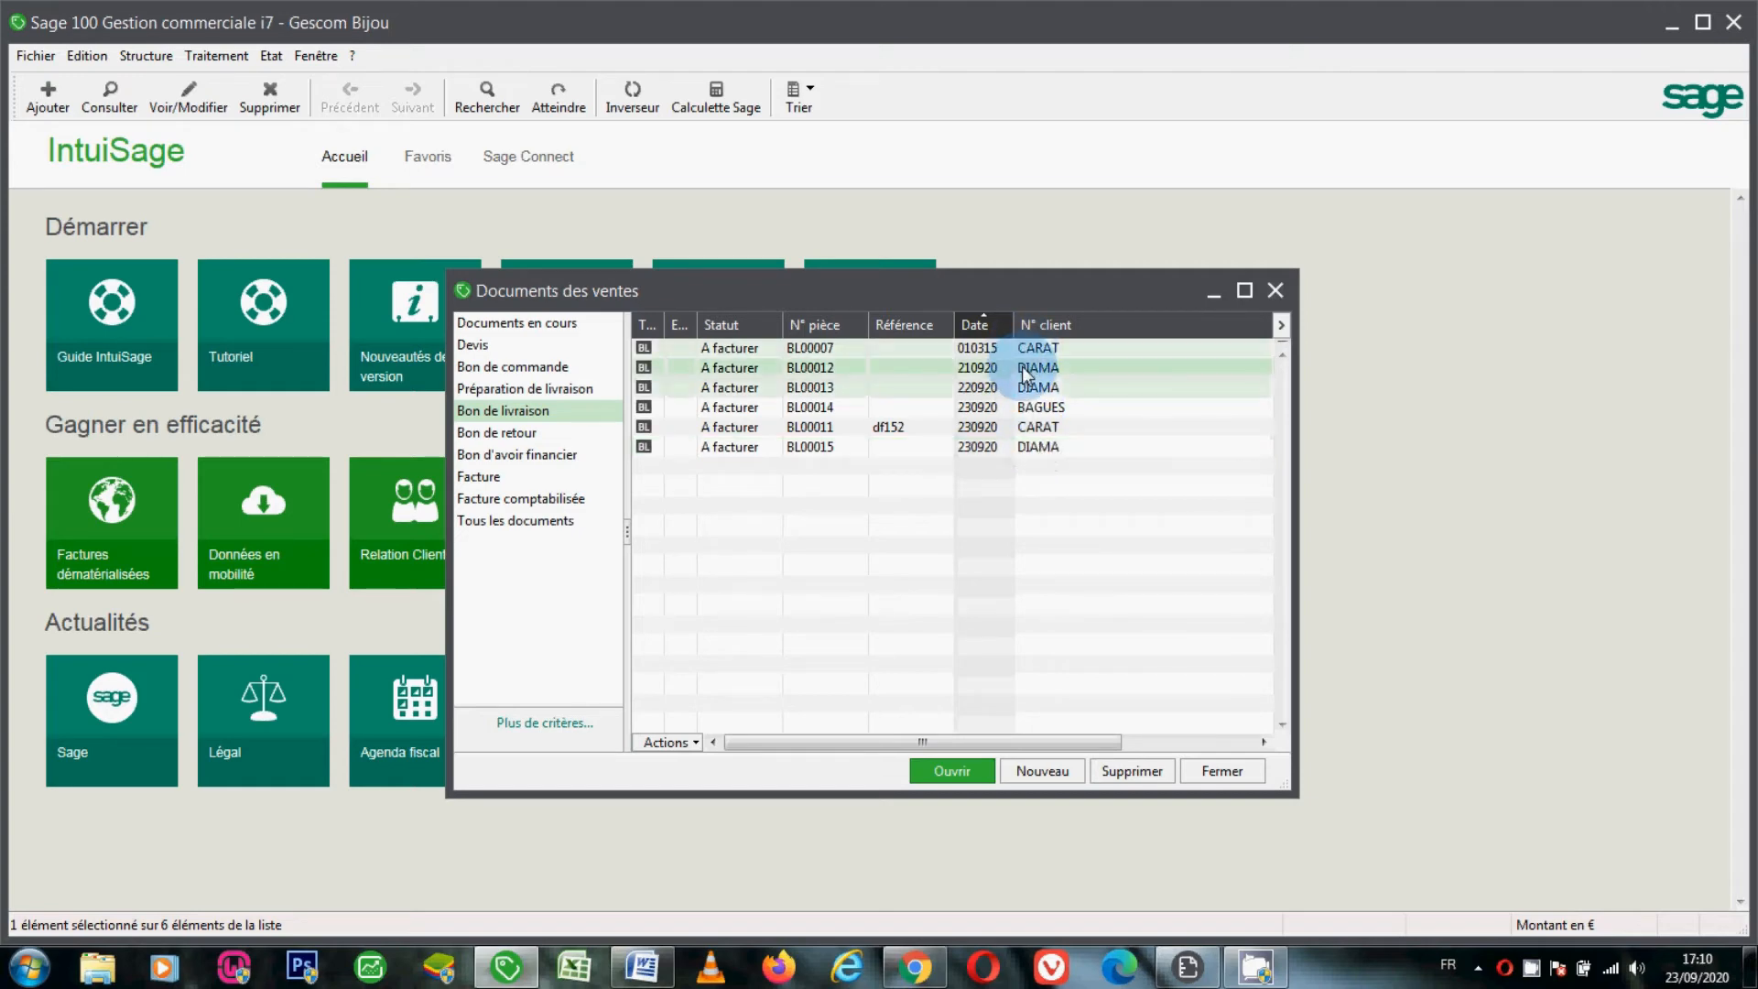
double_click(1025, 369)
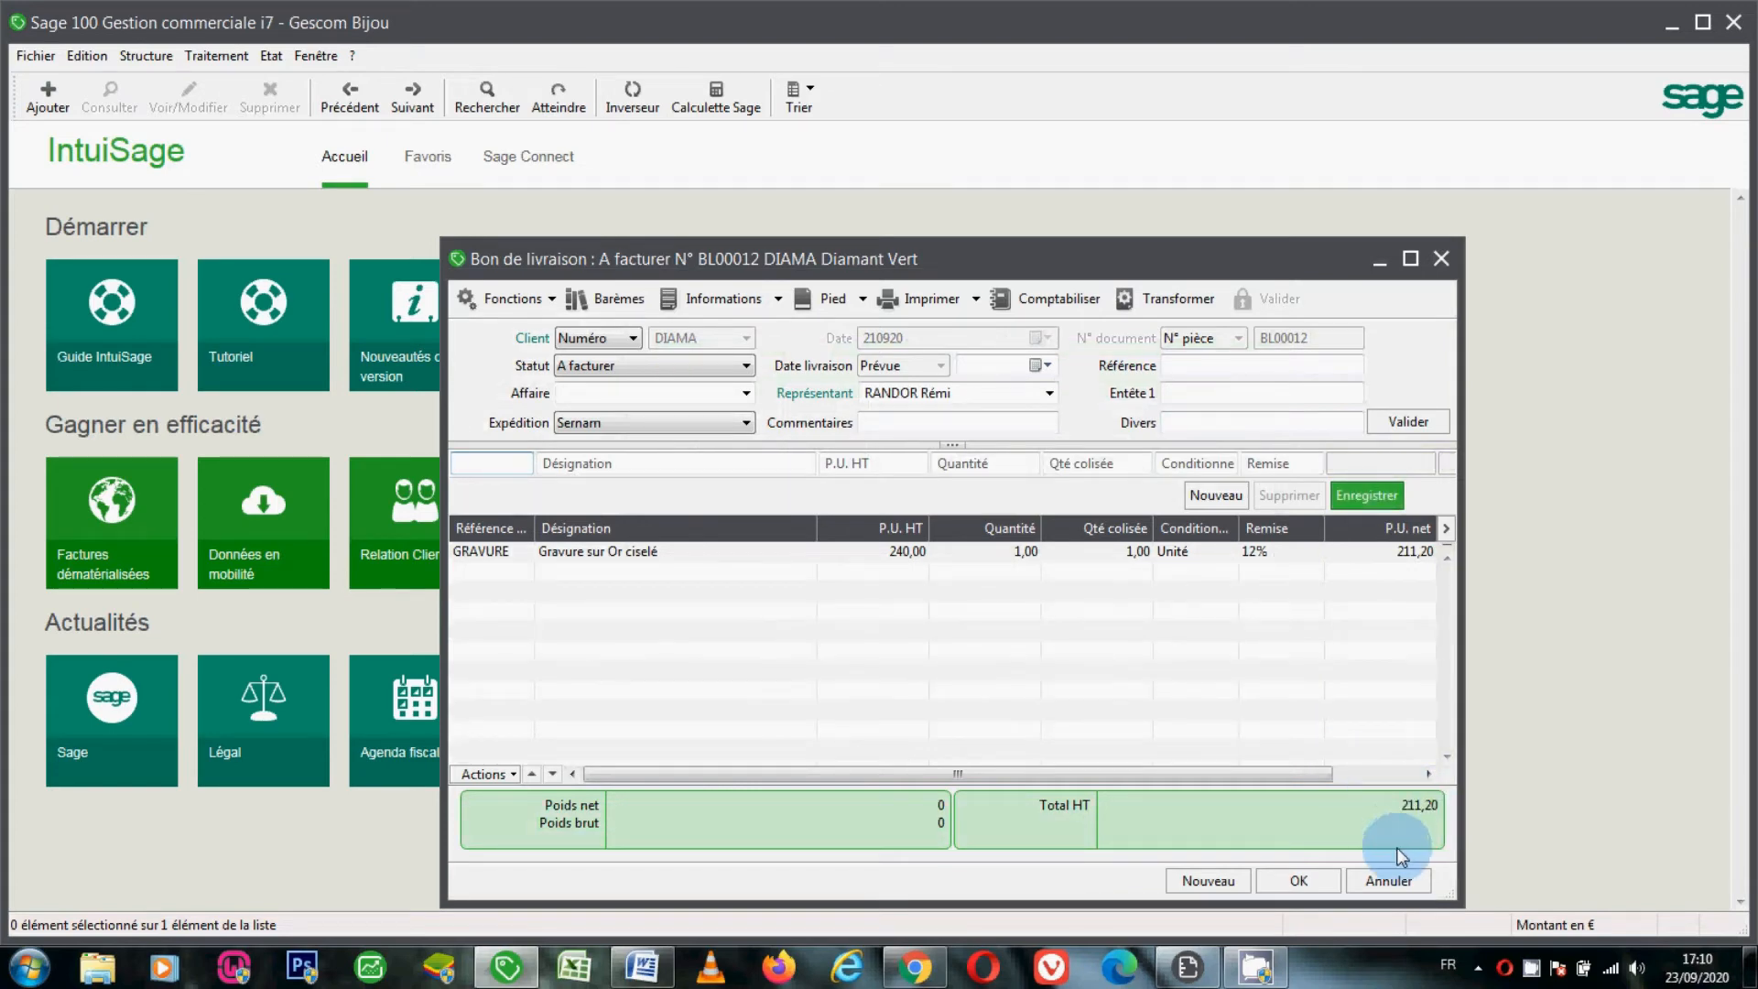
left_click(1393, 882)
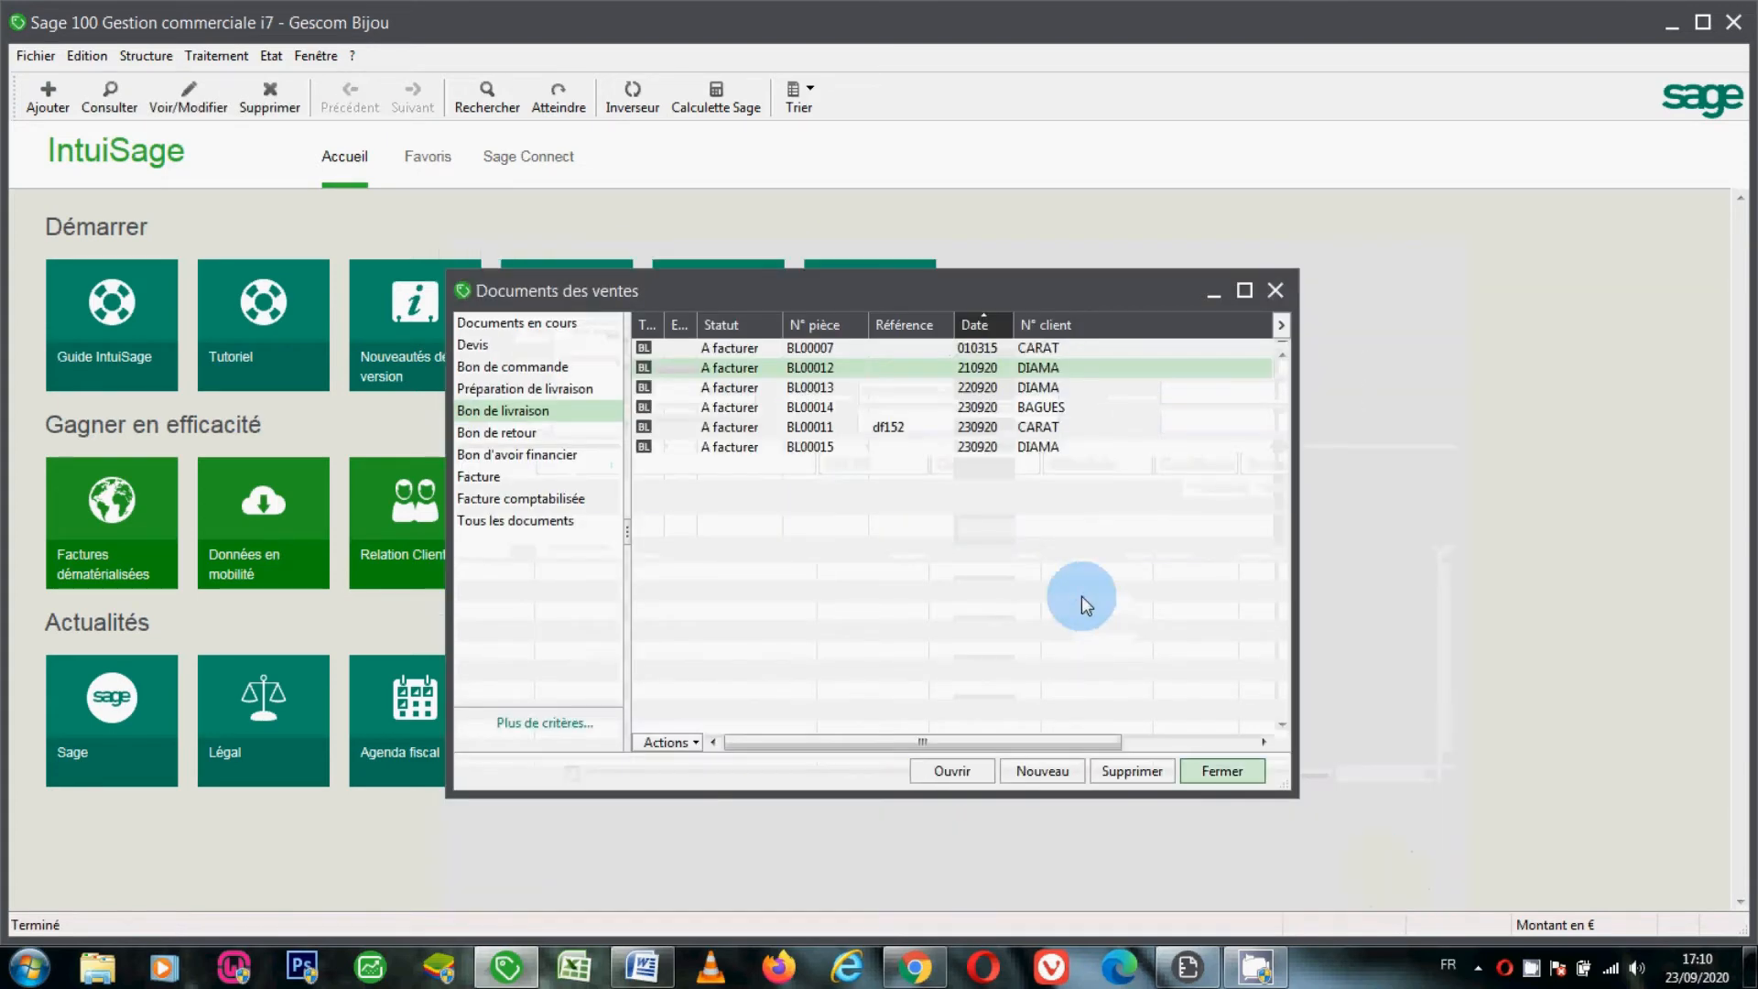
left_click(982, 372)
double_click(982, 372)
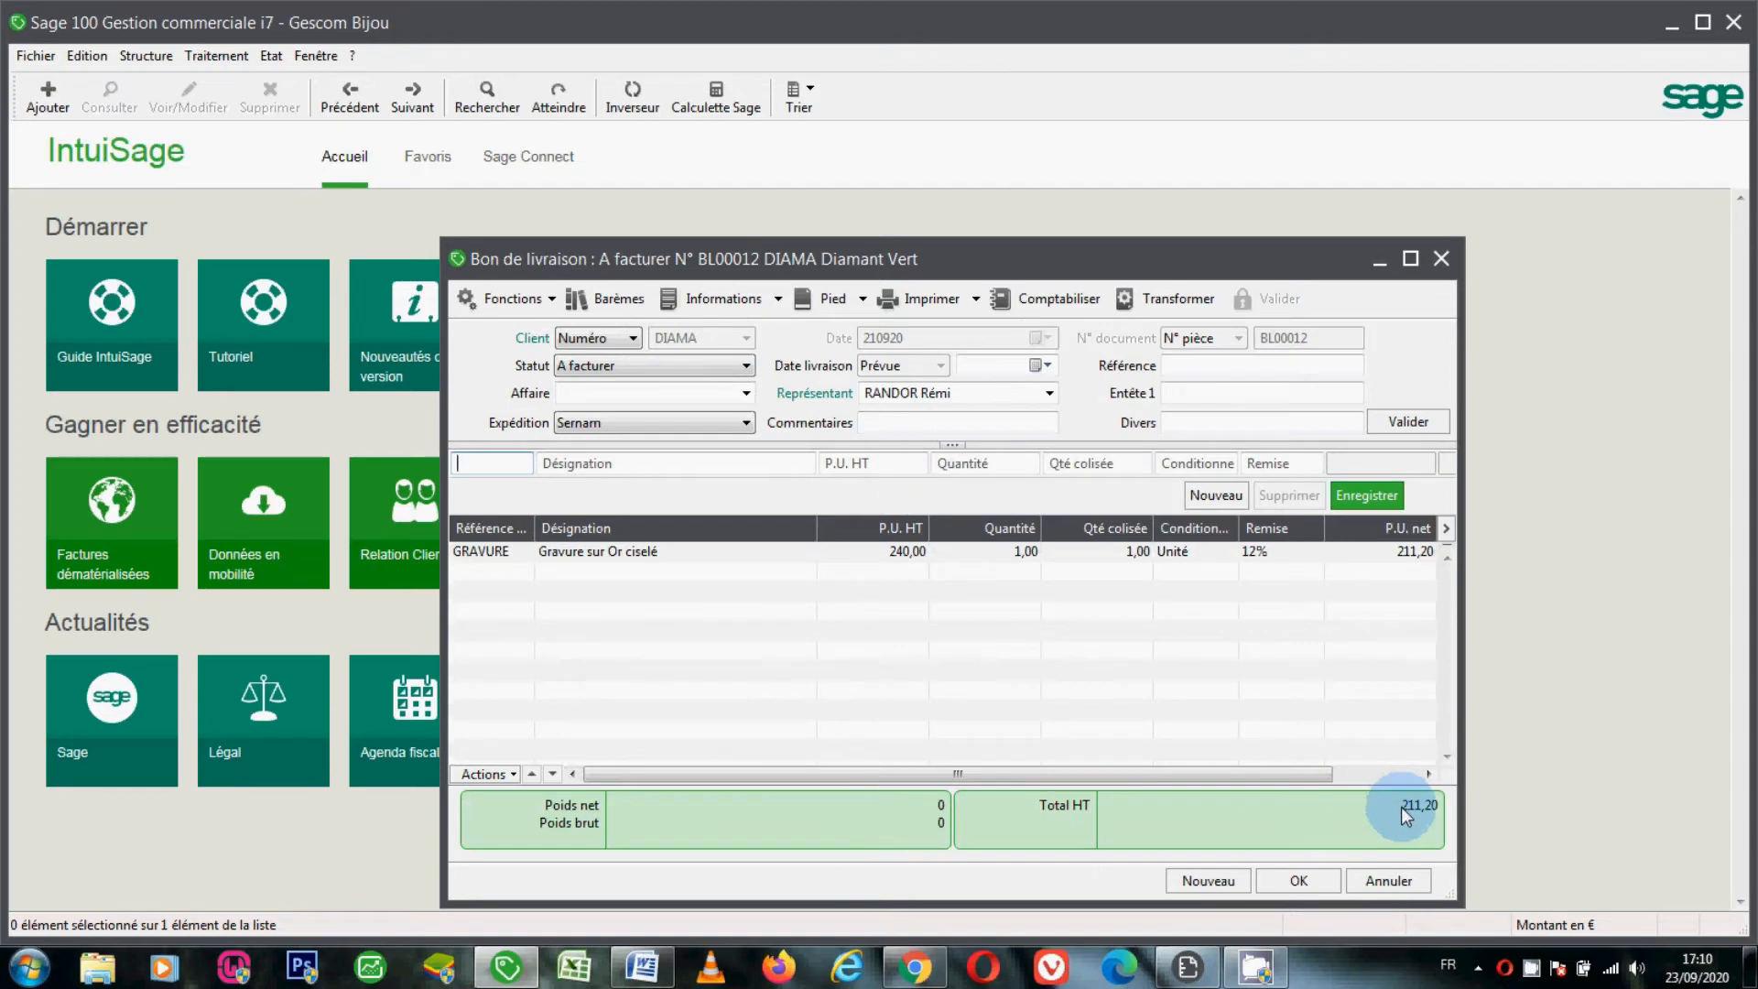
Check the article line and total excluding tax of the DIAMA delivery notes dated 22/09/2020 and 23/09/2020.
left_click(1390, 879)
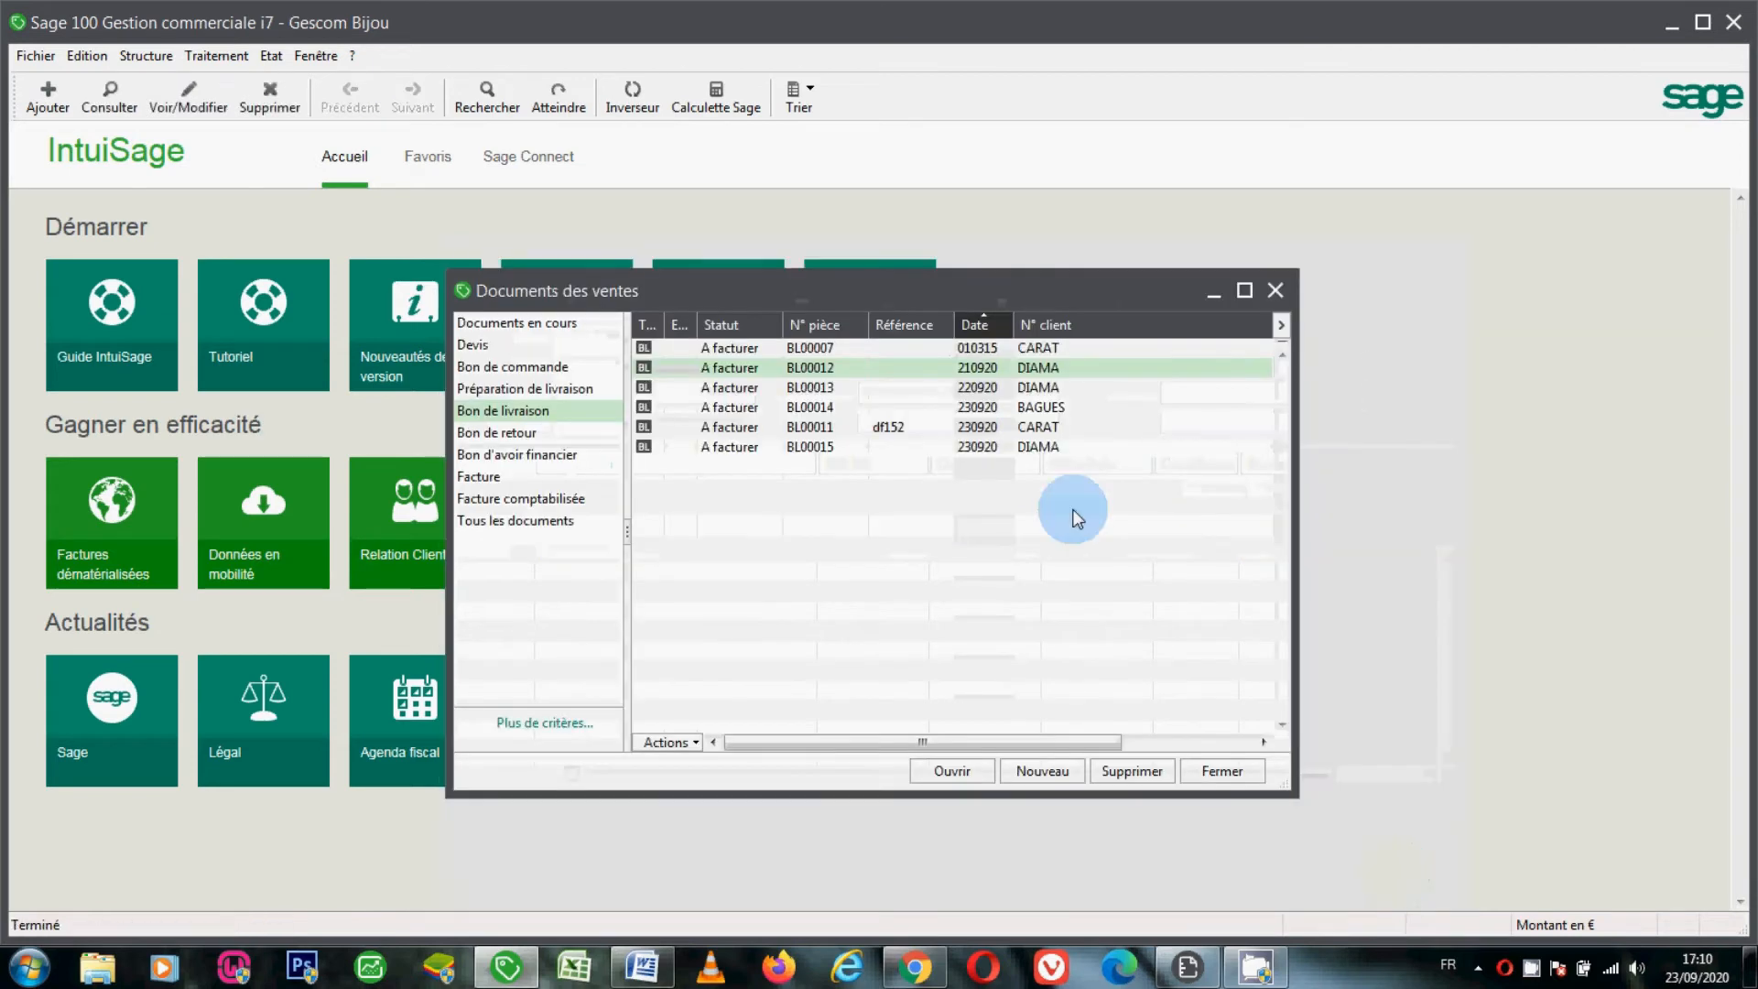
left_click(1063, 394)
double_click(1063, 393)
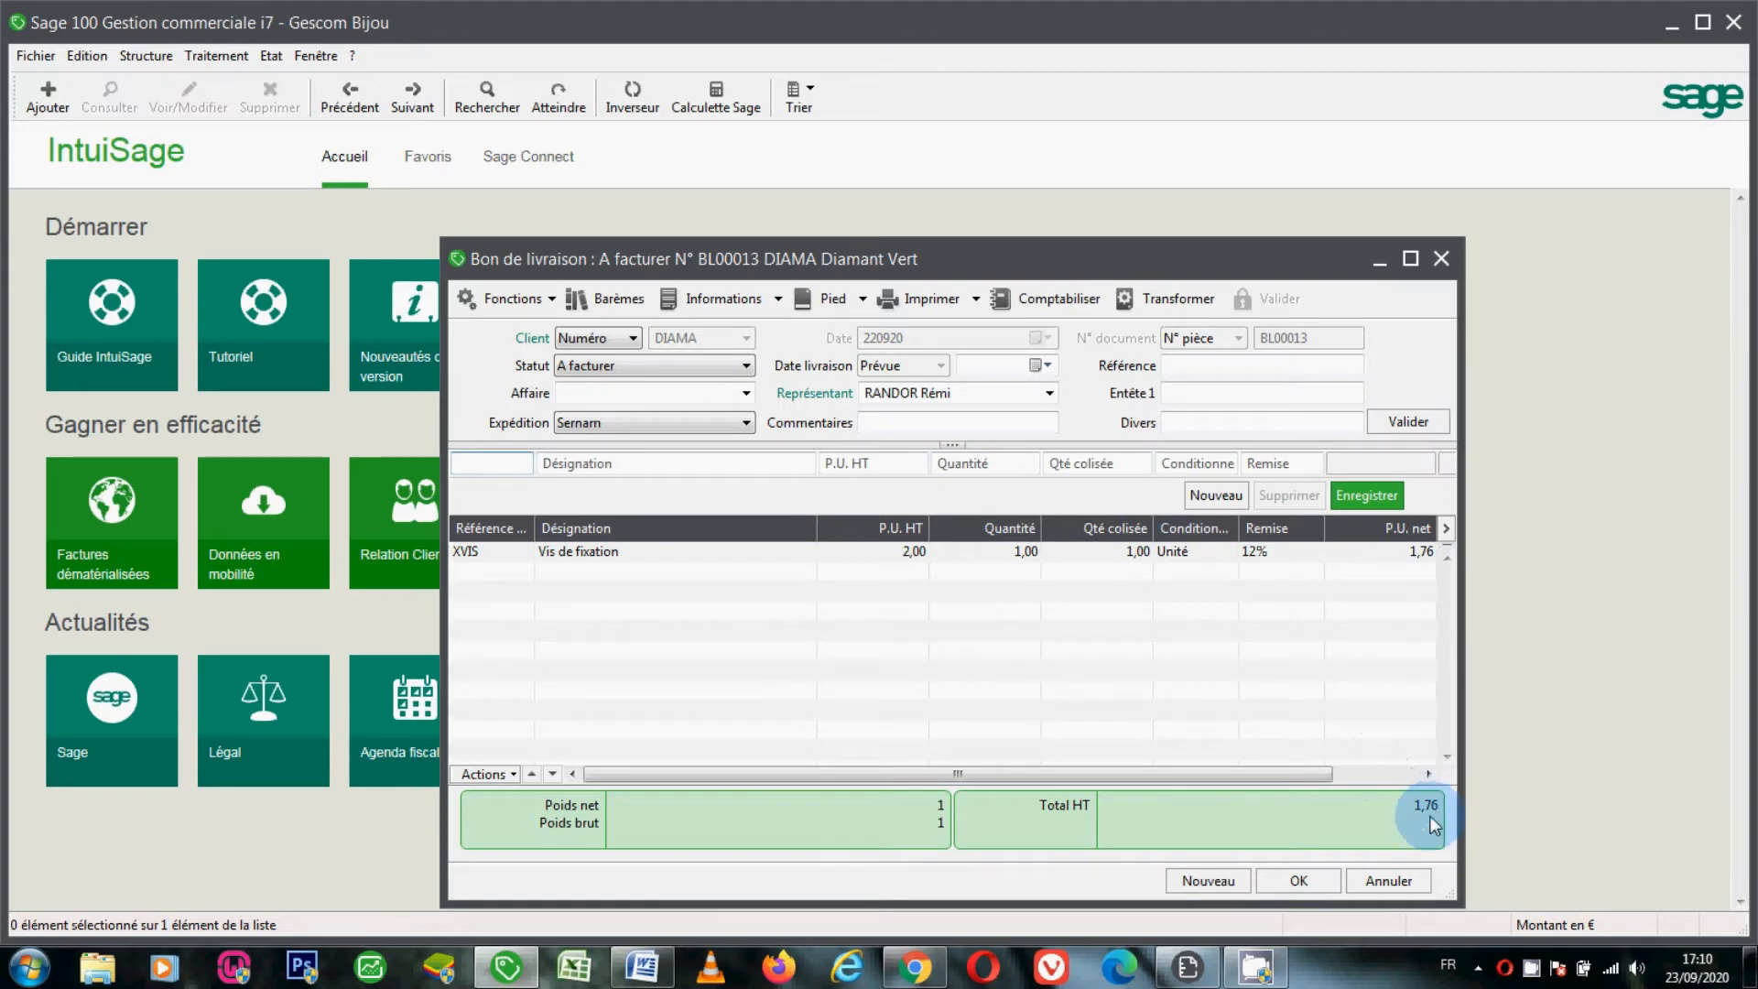
left_click(1392, 877)
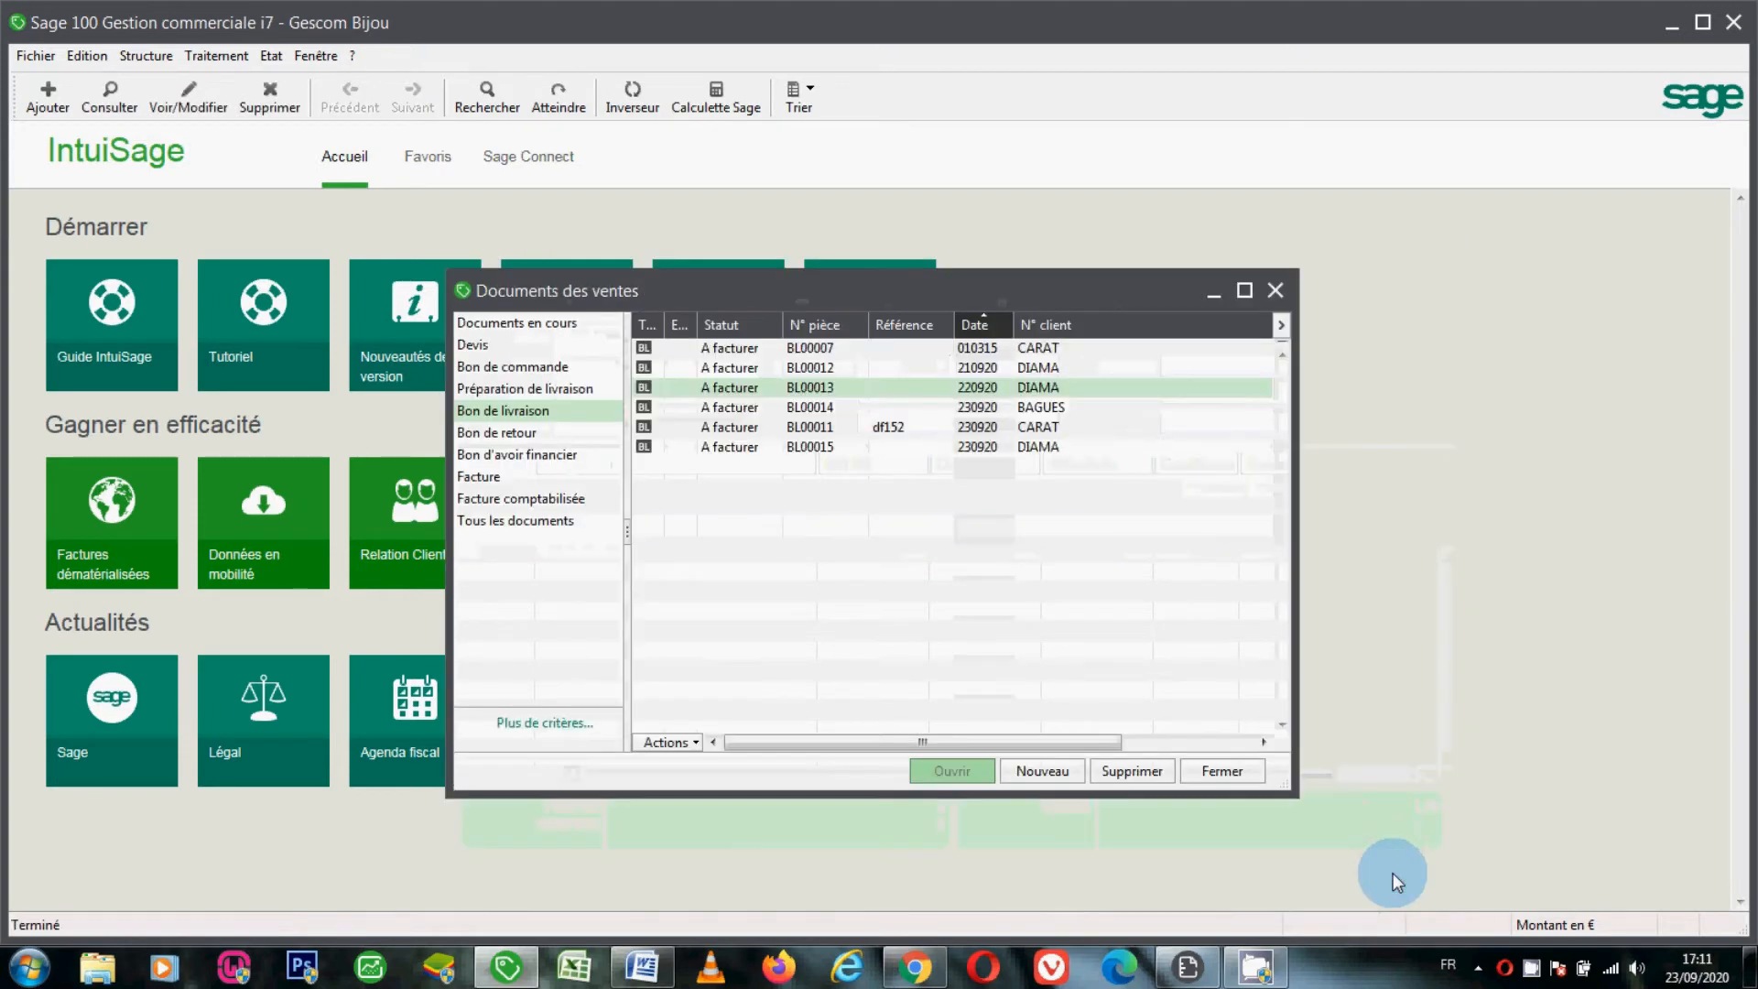
double_click(1108, 446)
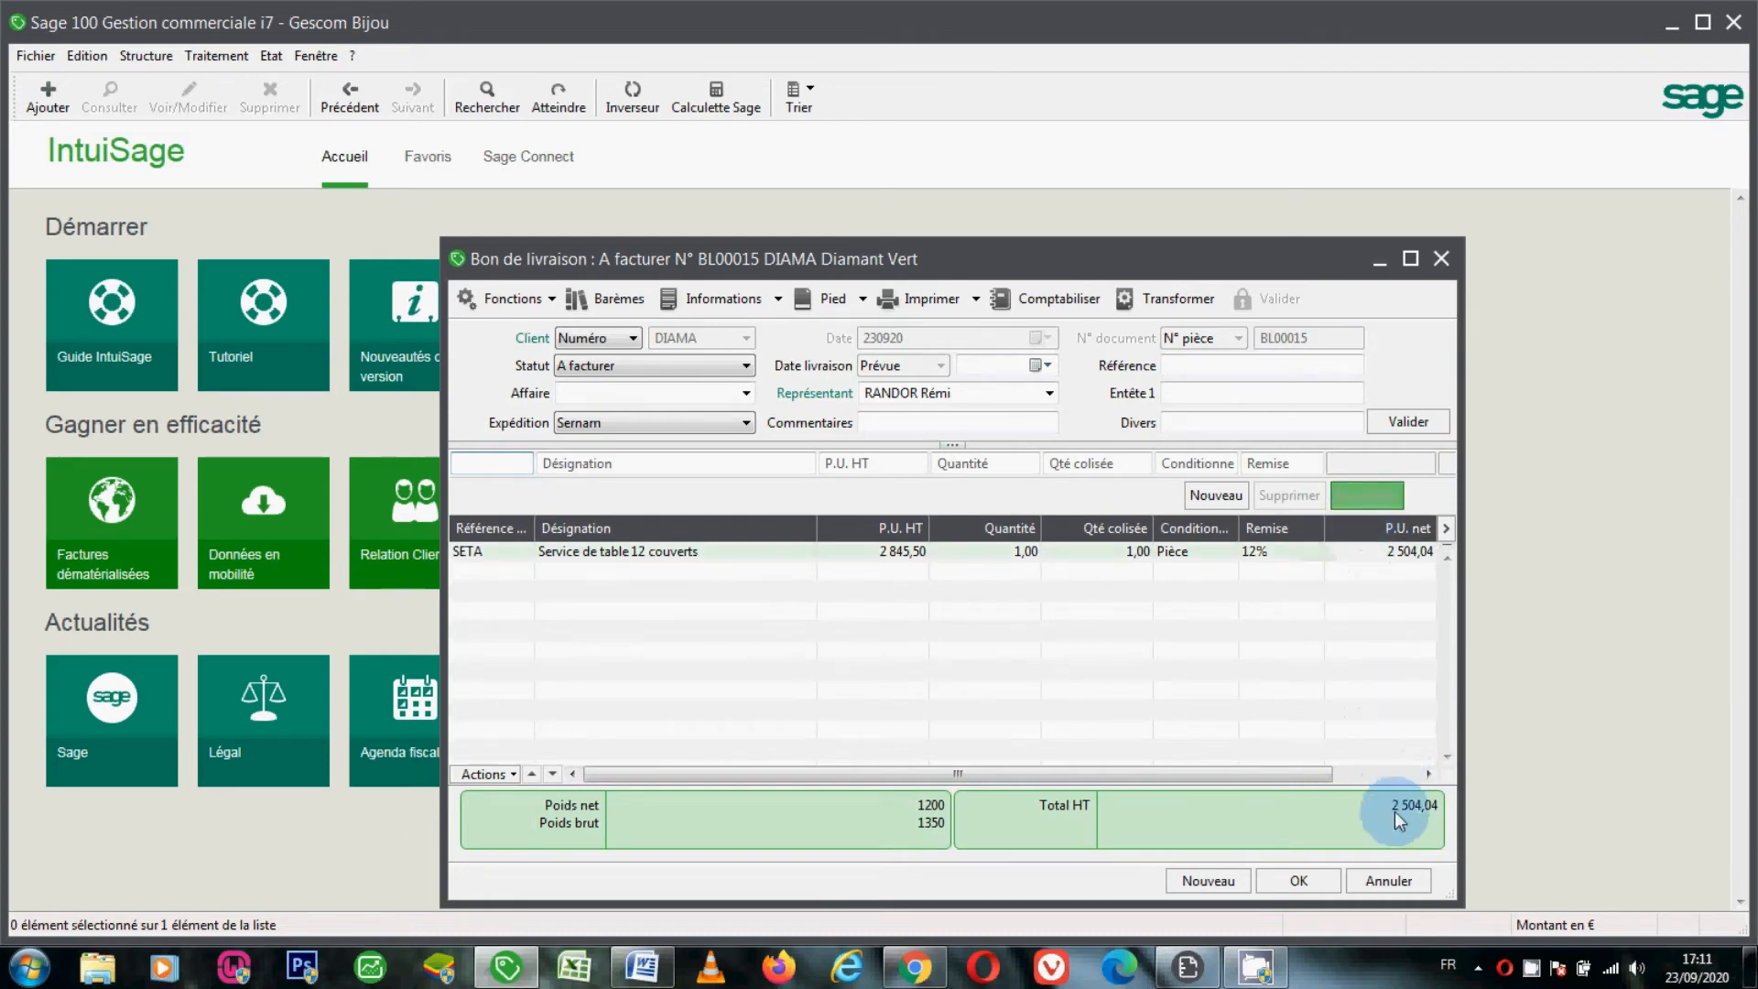
left_click(1393, 873)
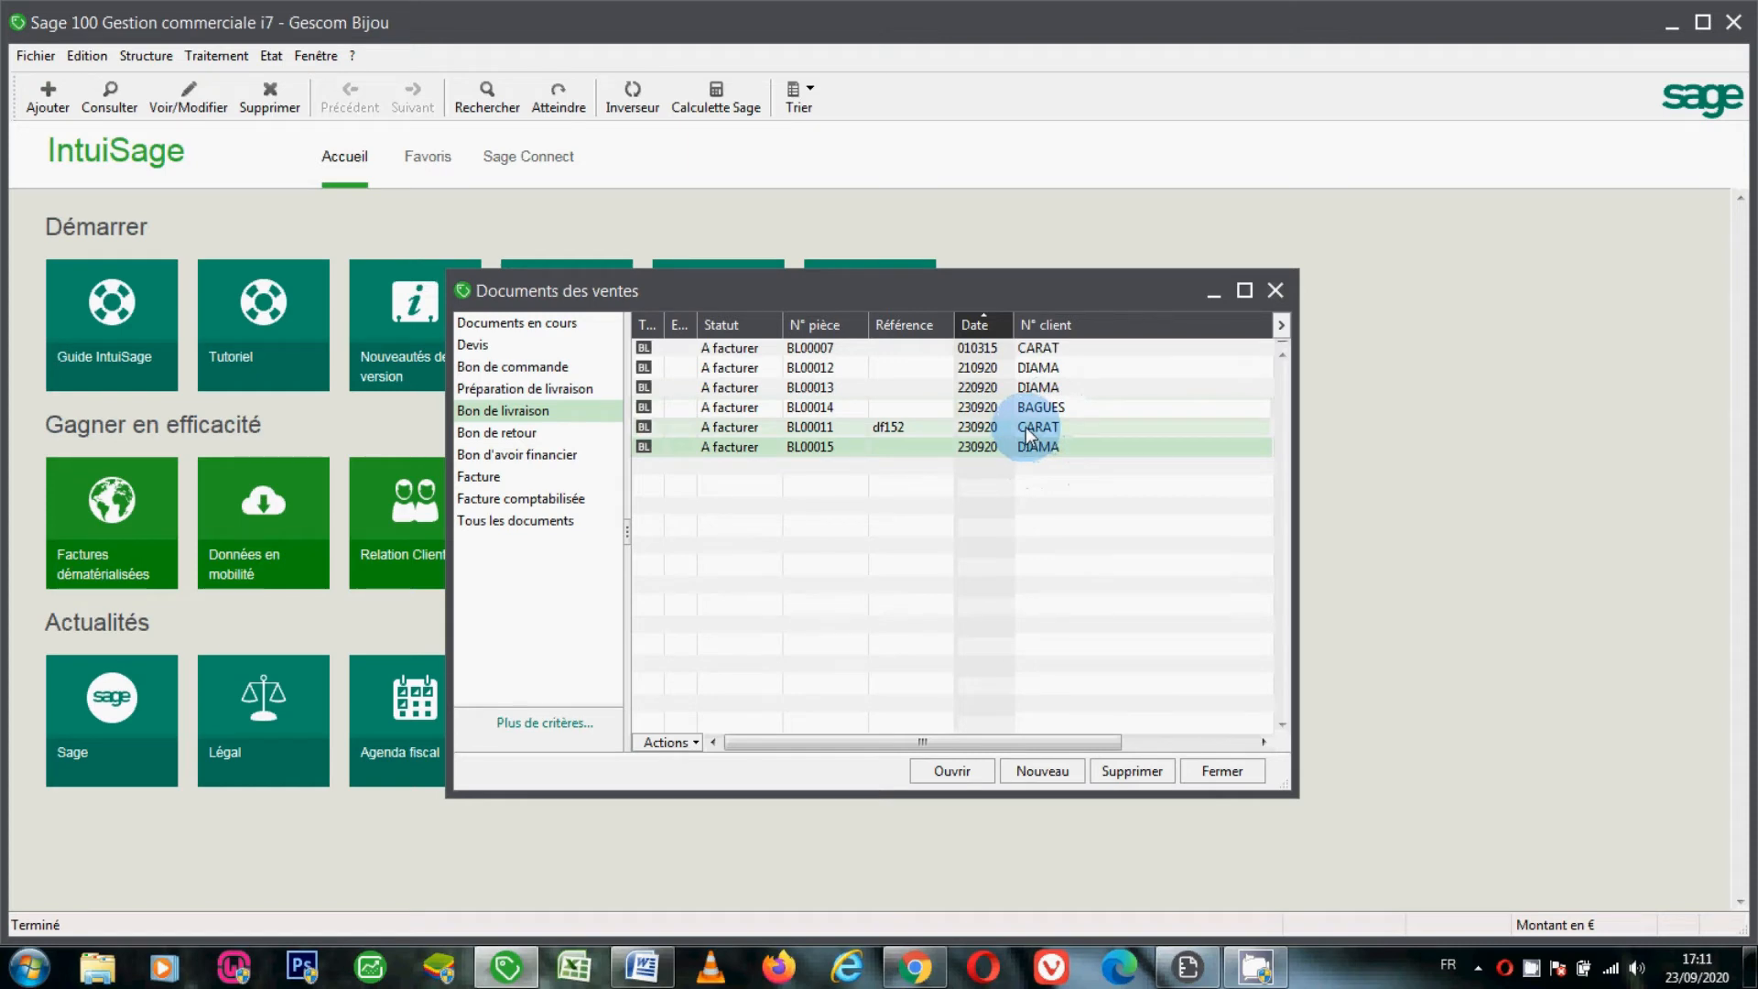
left_click(994, 369)
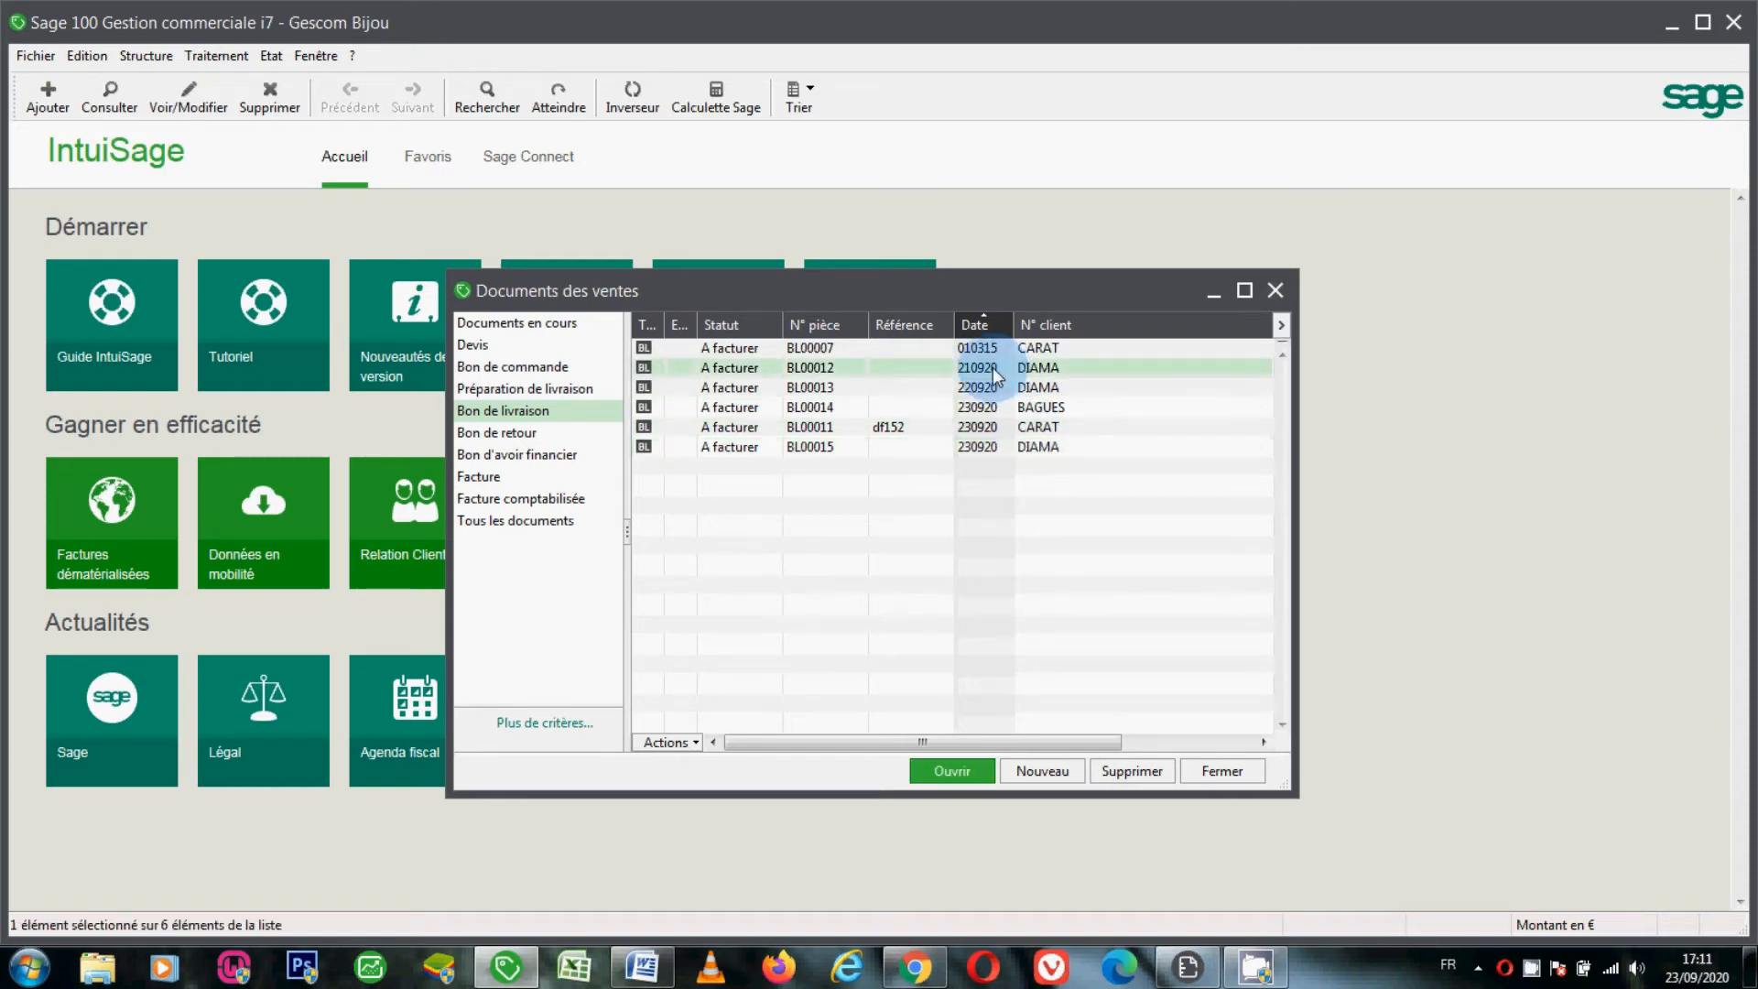
right_click(995, 376)
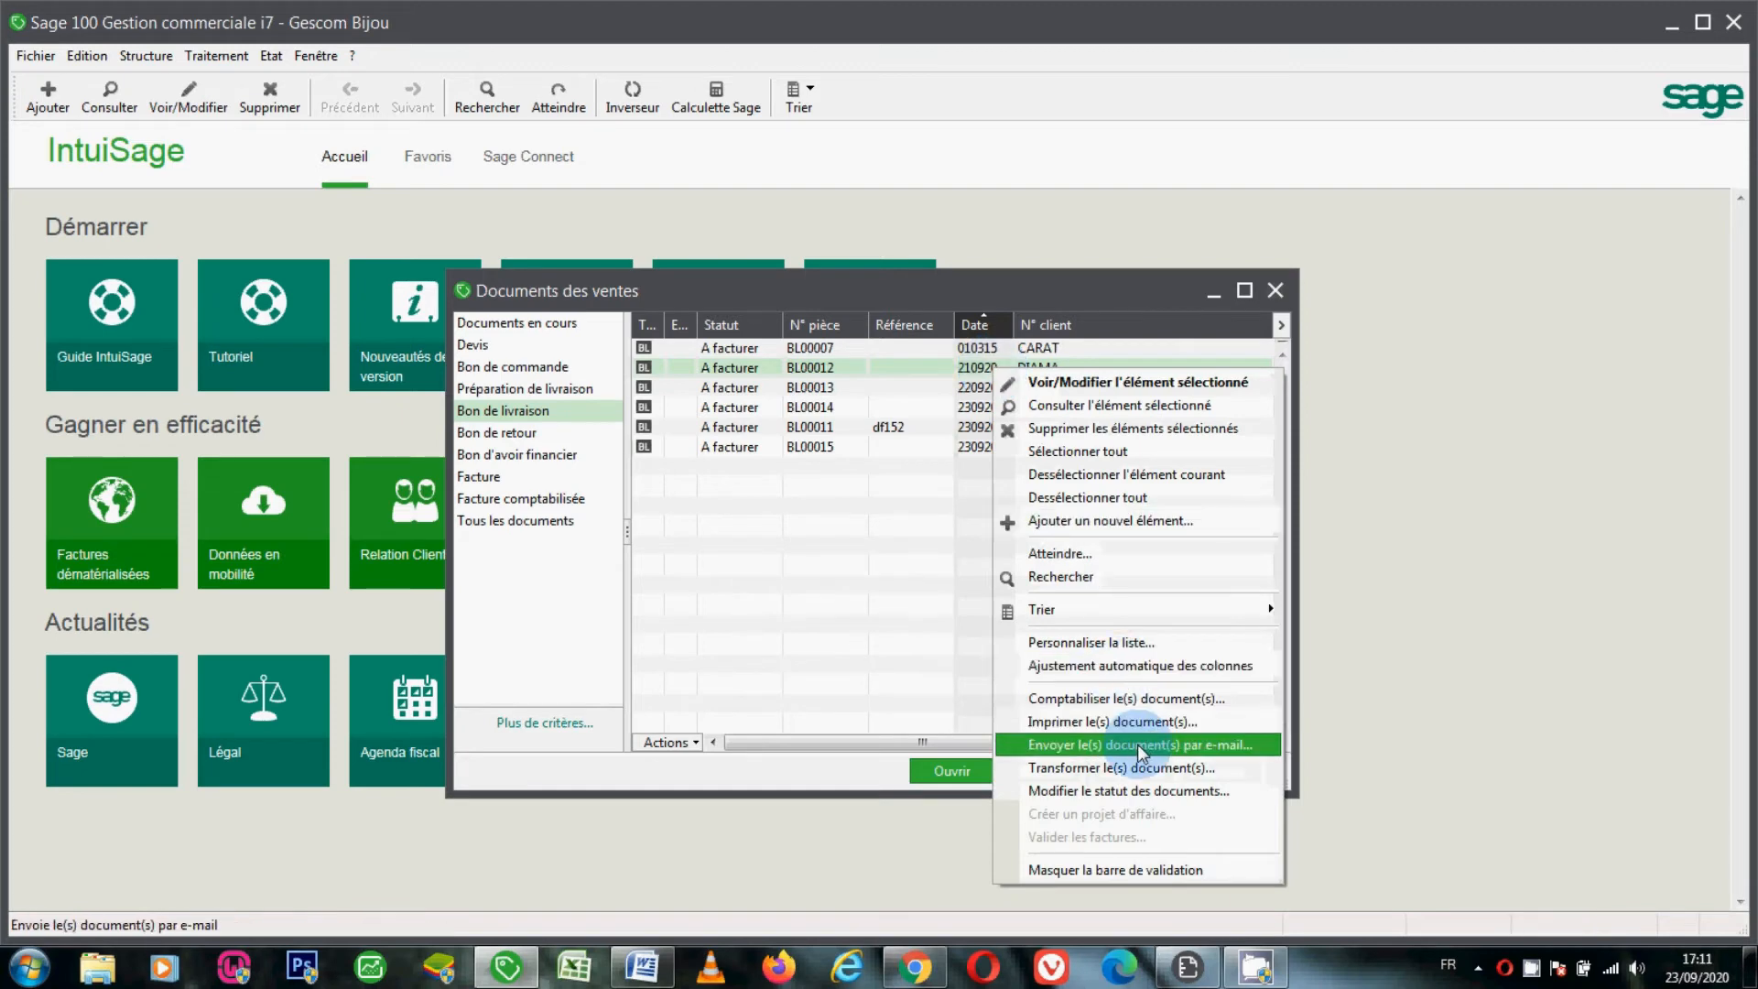
left_click(1141, 769)
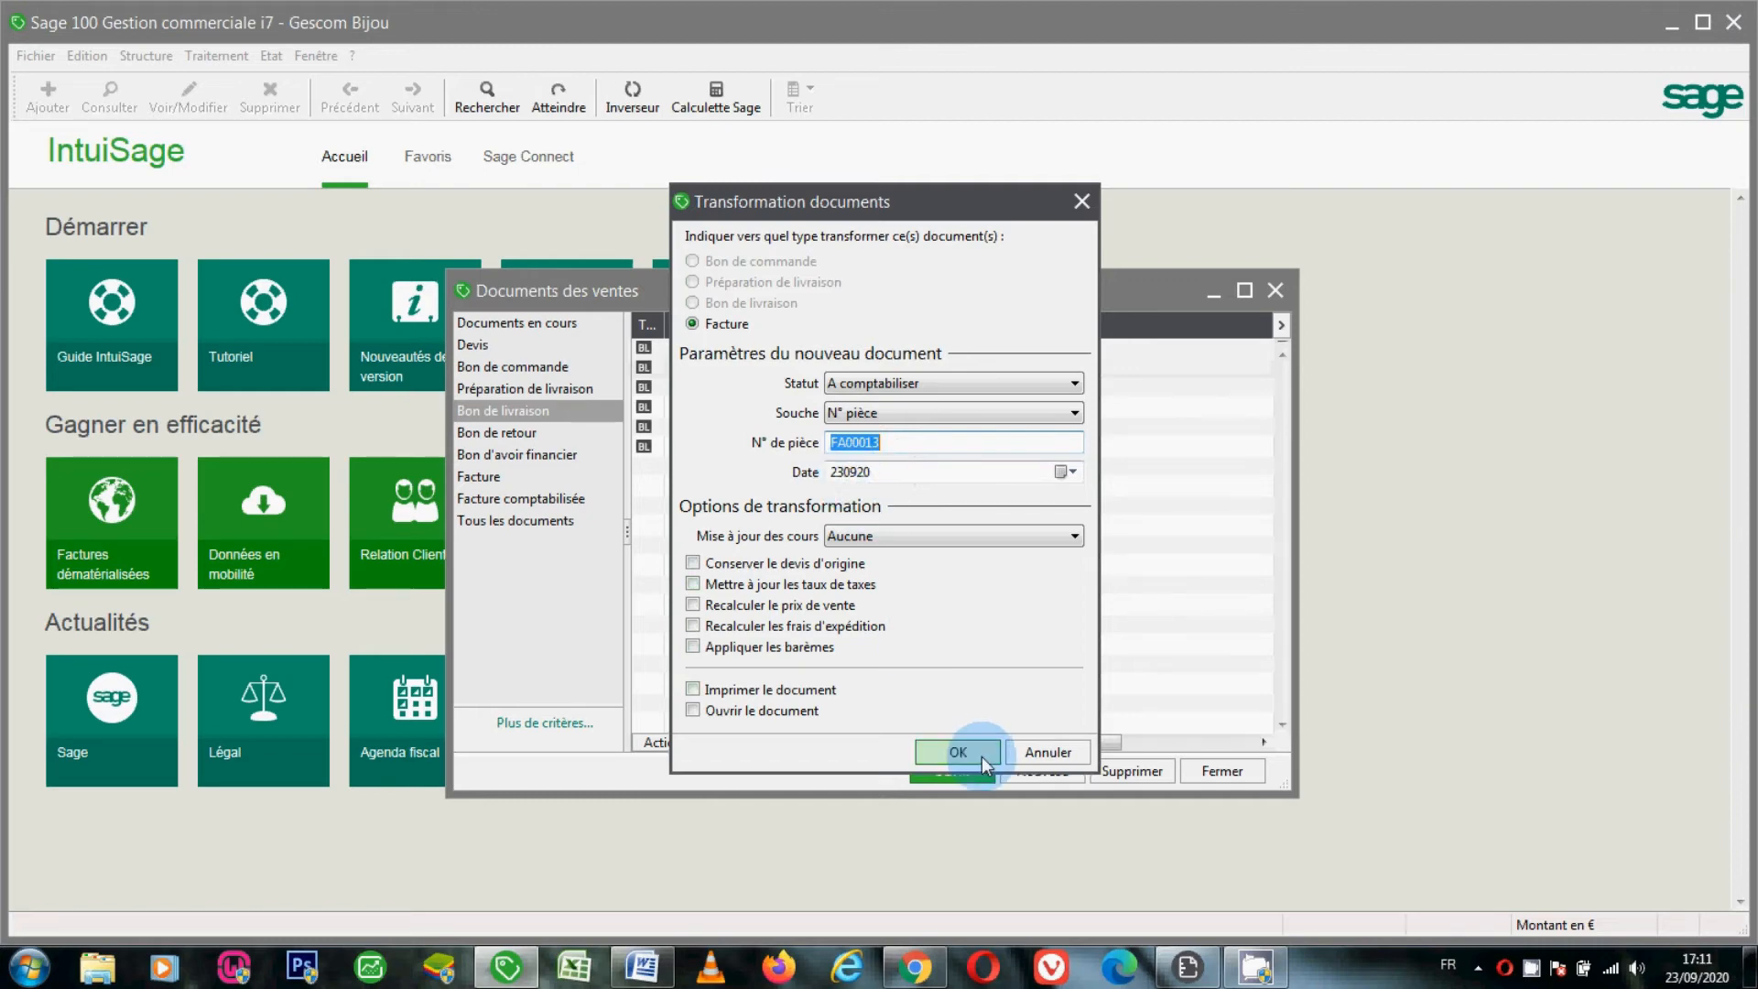
left_click(1030, 751)
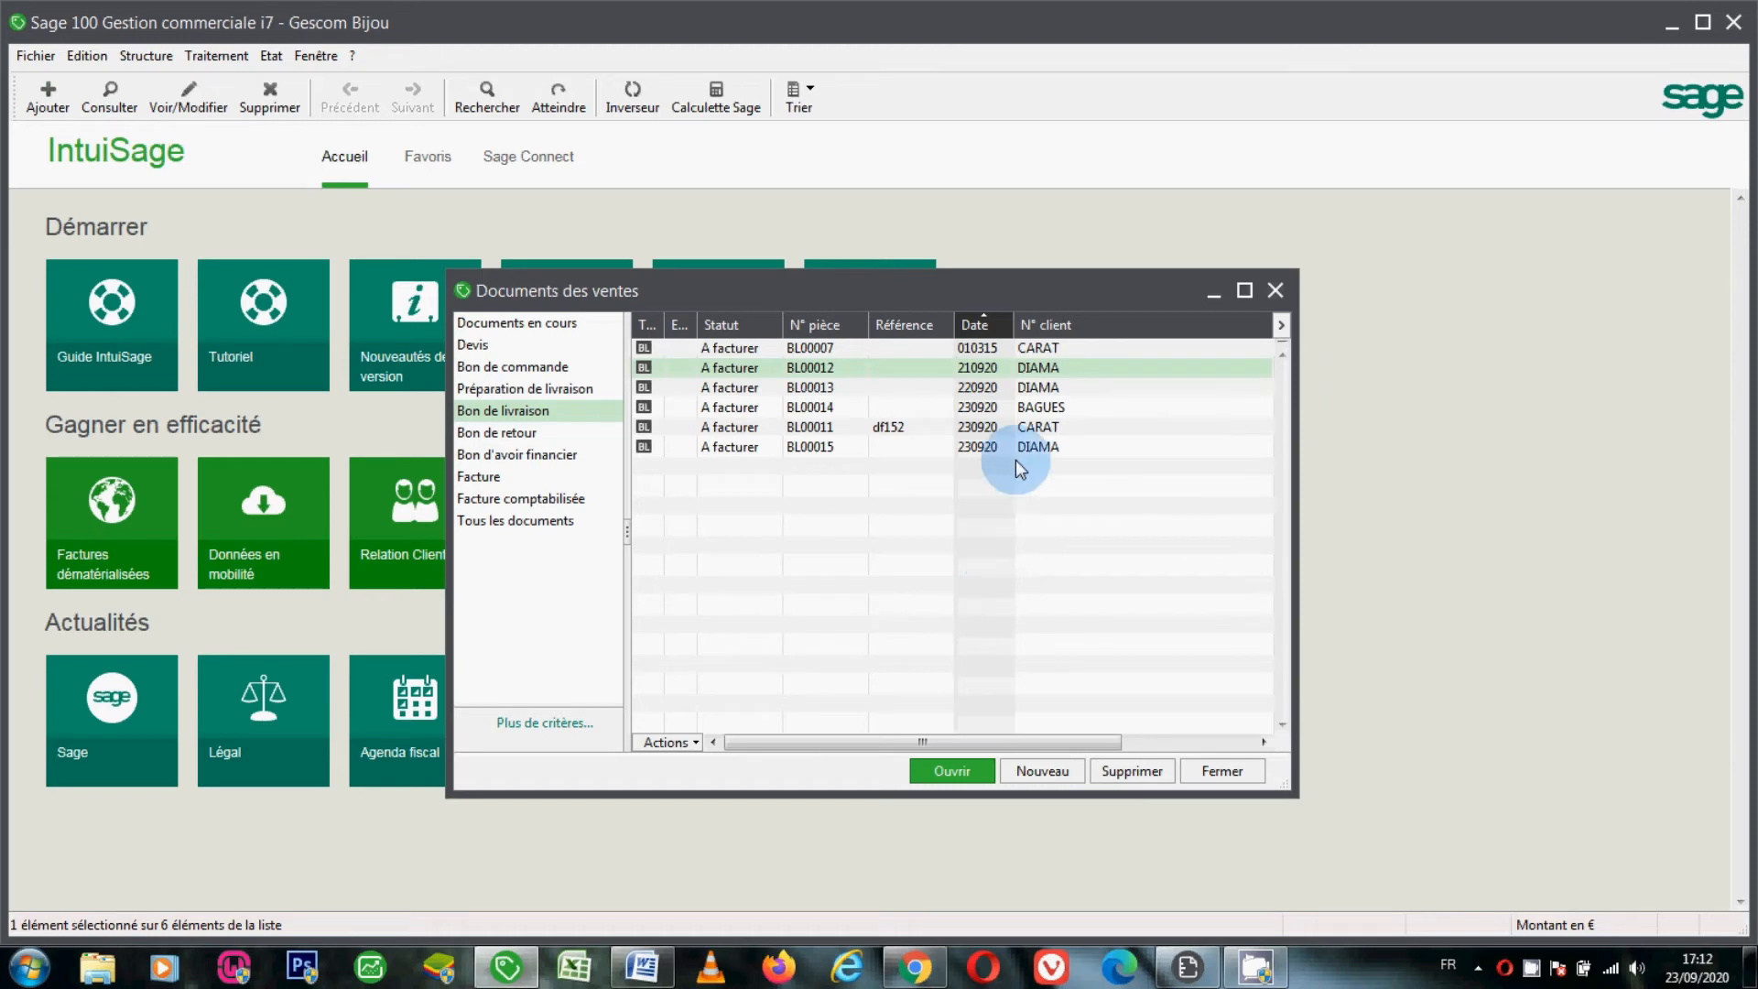
right_click(1019, 368)
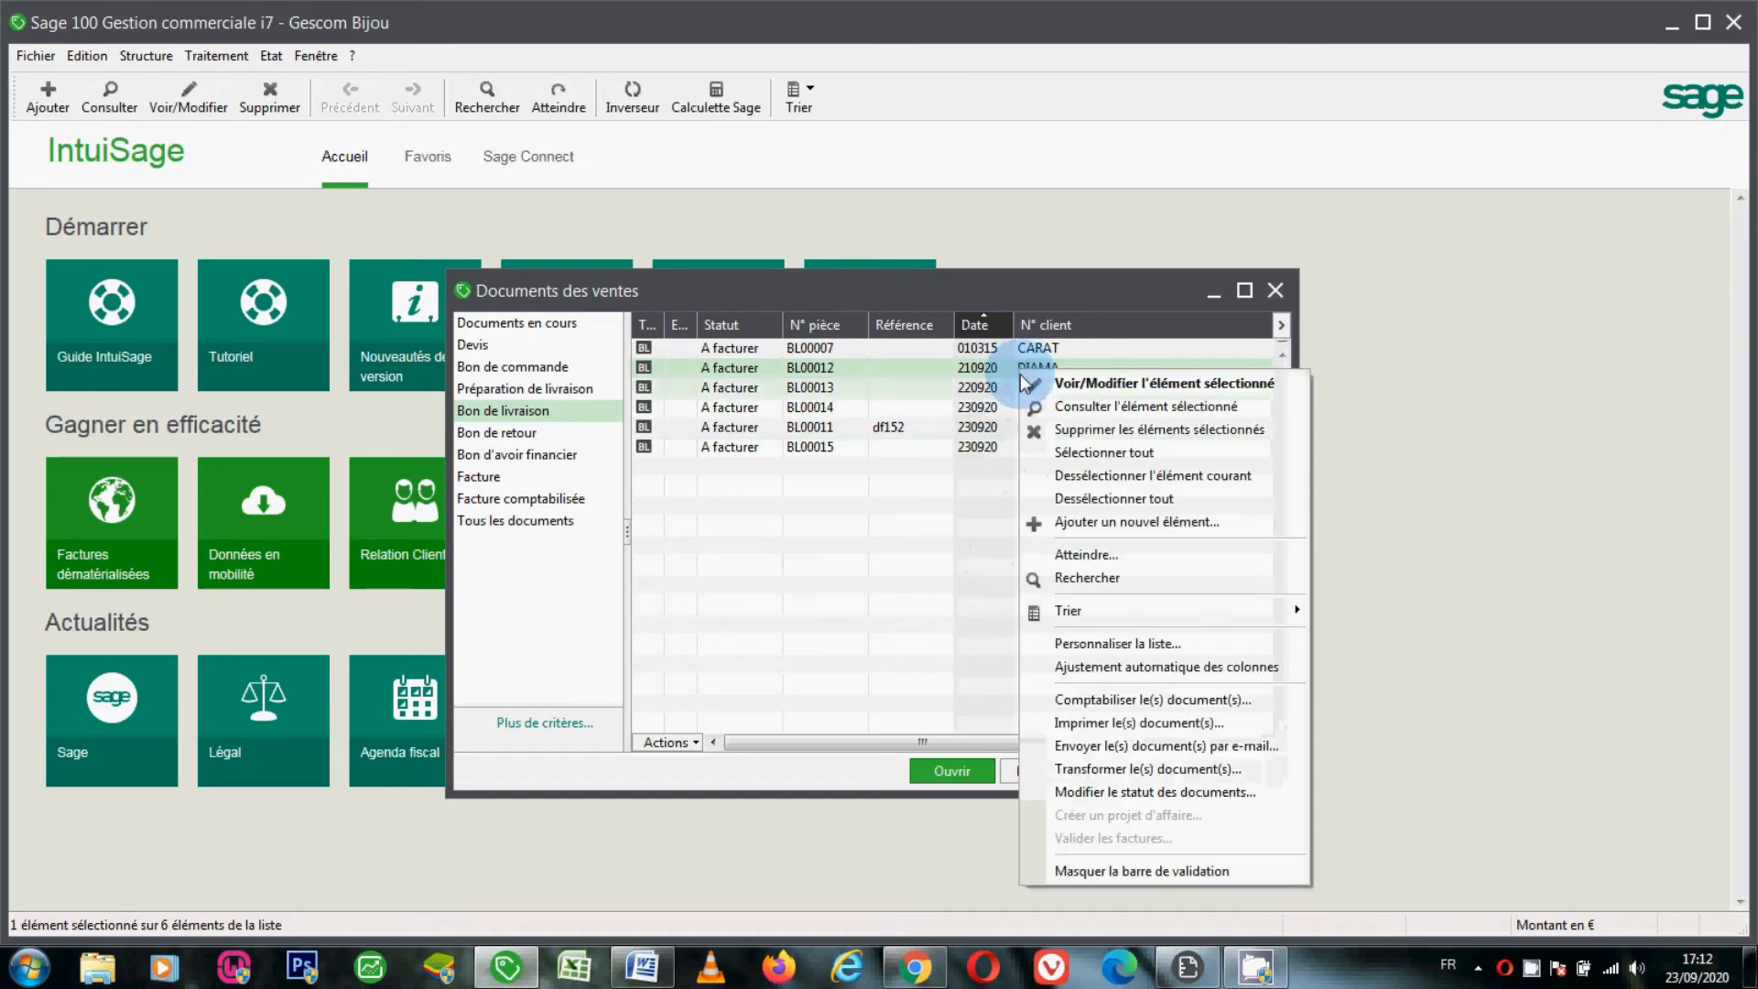
left_click(914, 568)
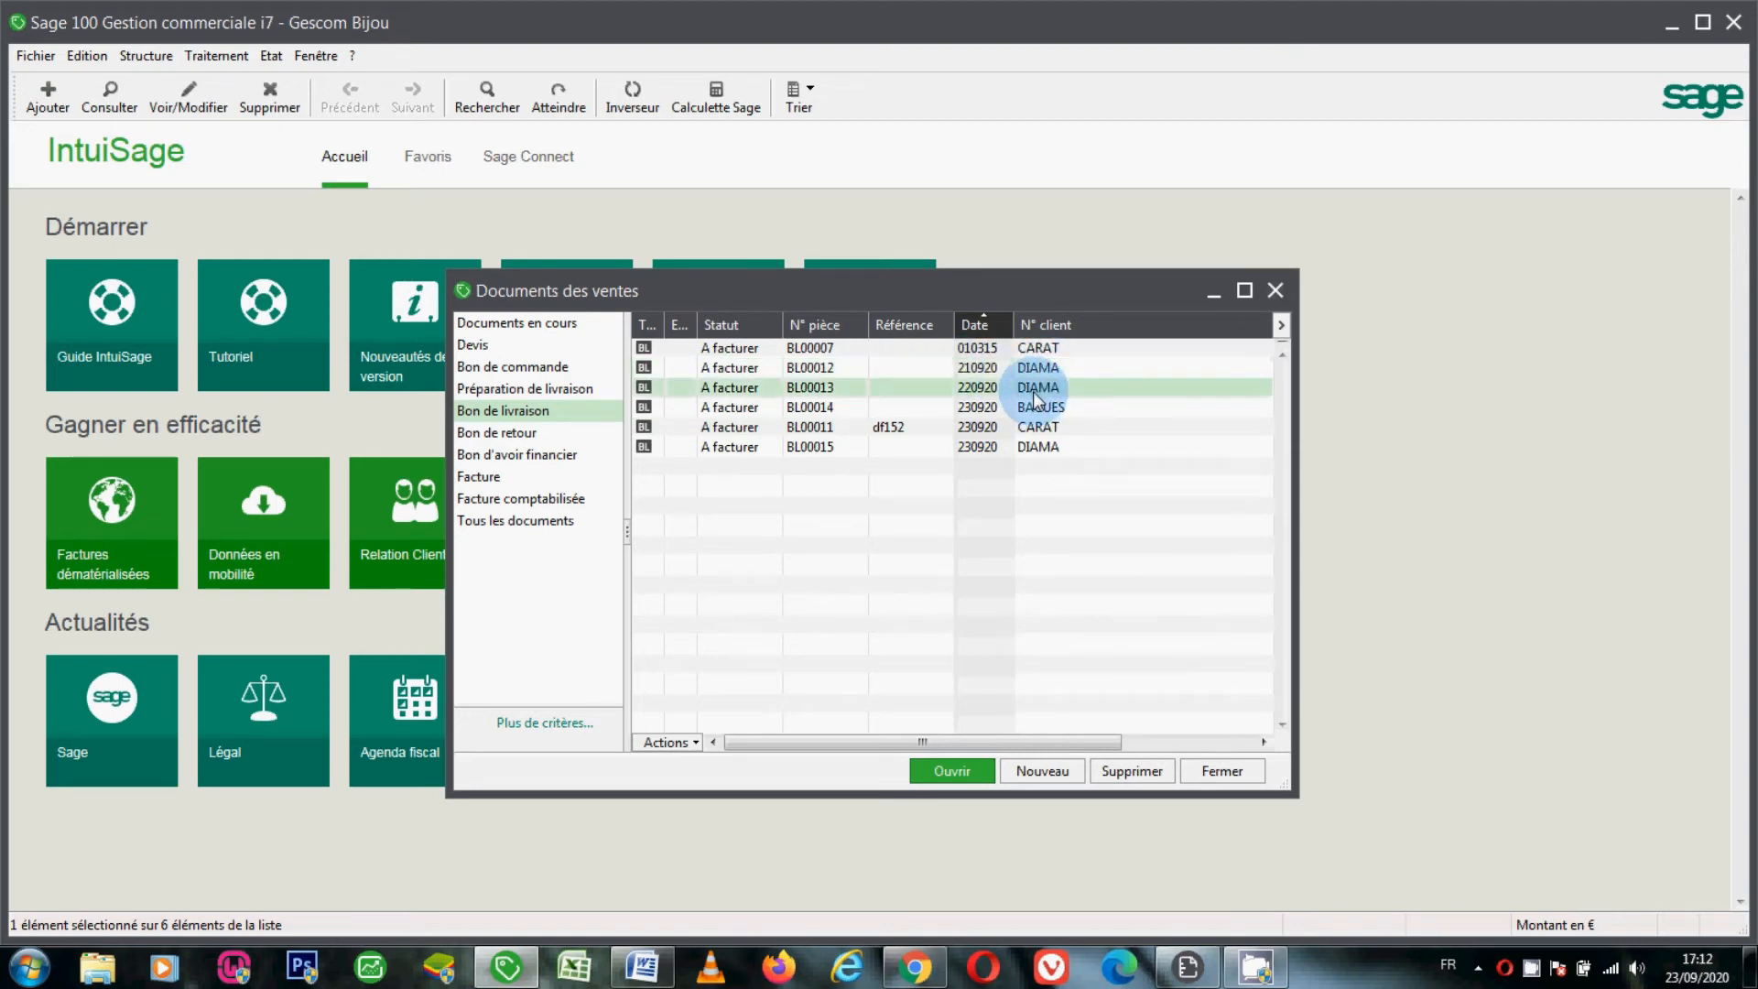
Transform the three DIAMA delivery notes dated 21, 22 and 23/09/2020 together into an invoice dated 230920 with status A comptabiliser.
left_click(1041, 448)
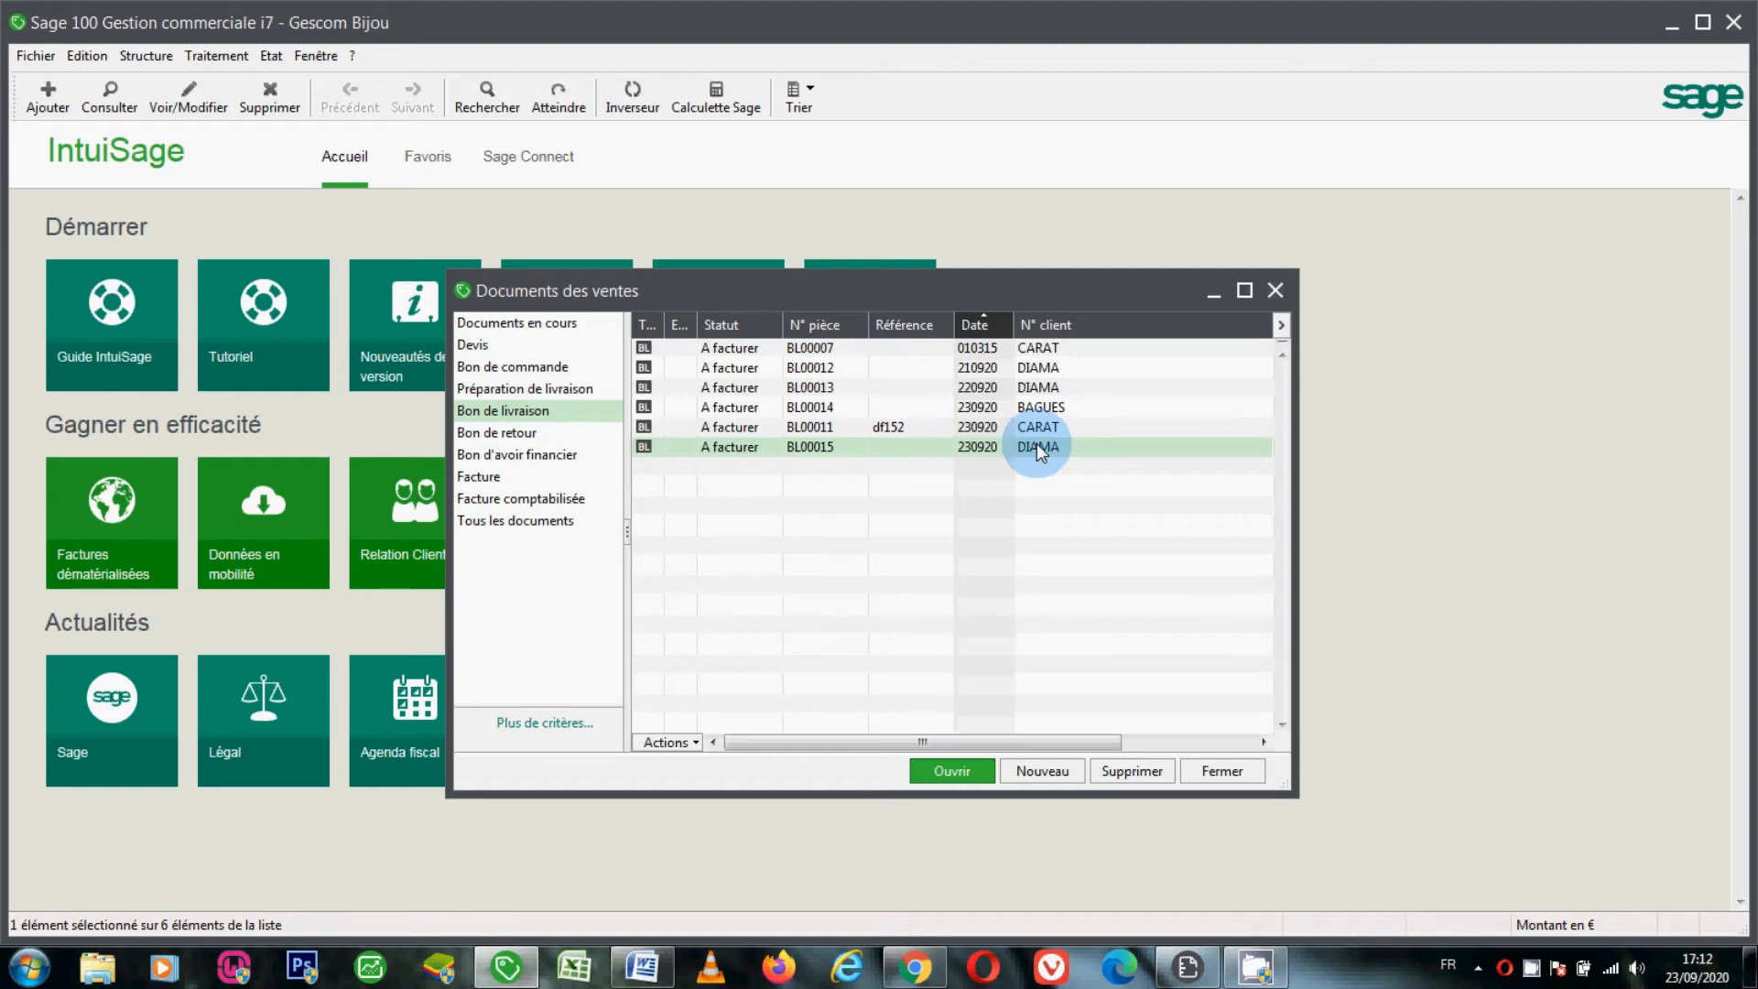
left_click(1038, 371)
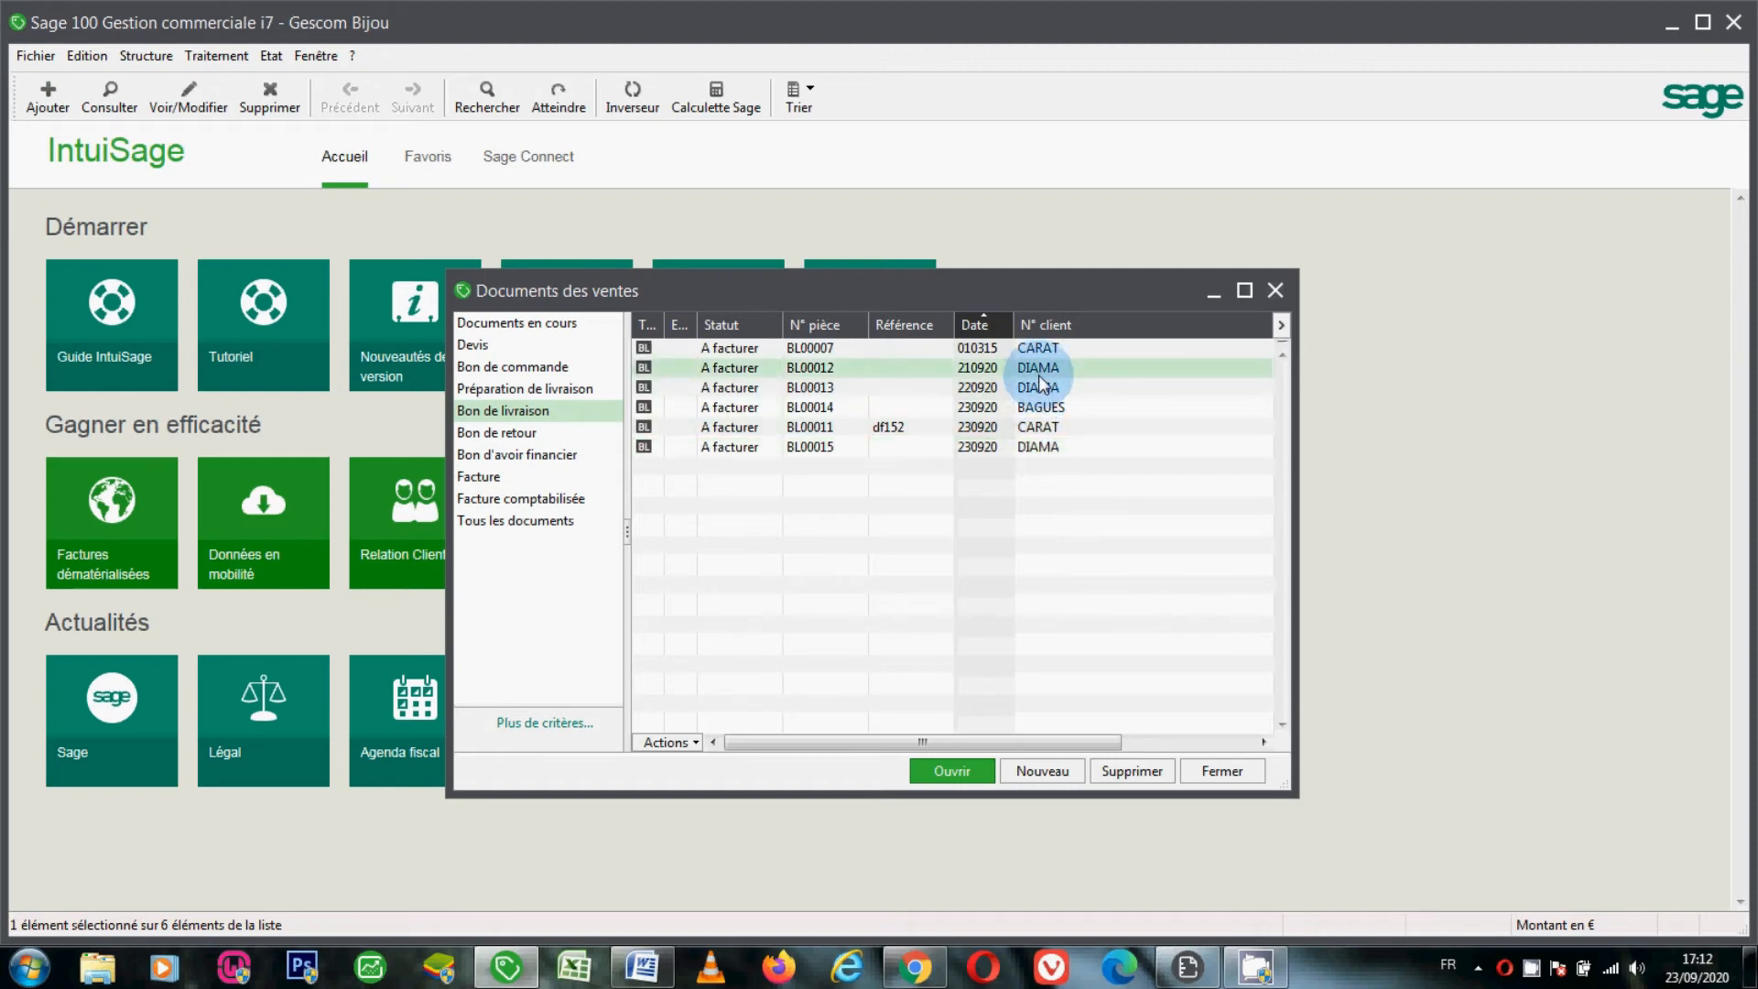
left_click(1032, 396)
left_click(1062, 427, "ctrl")
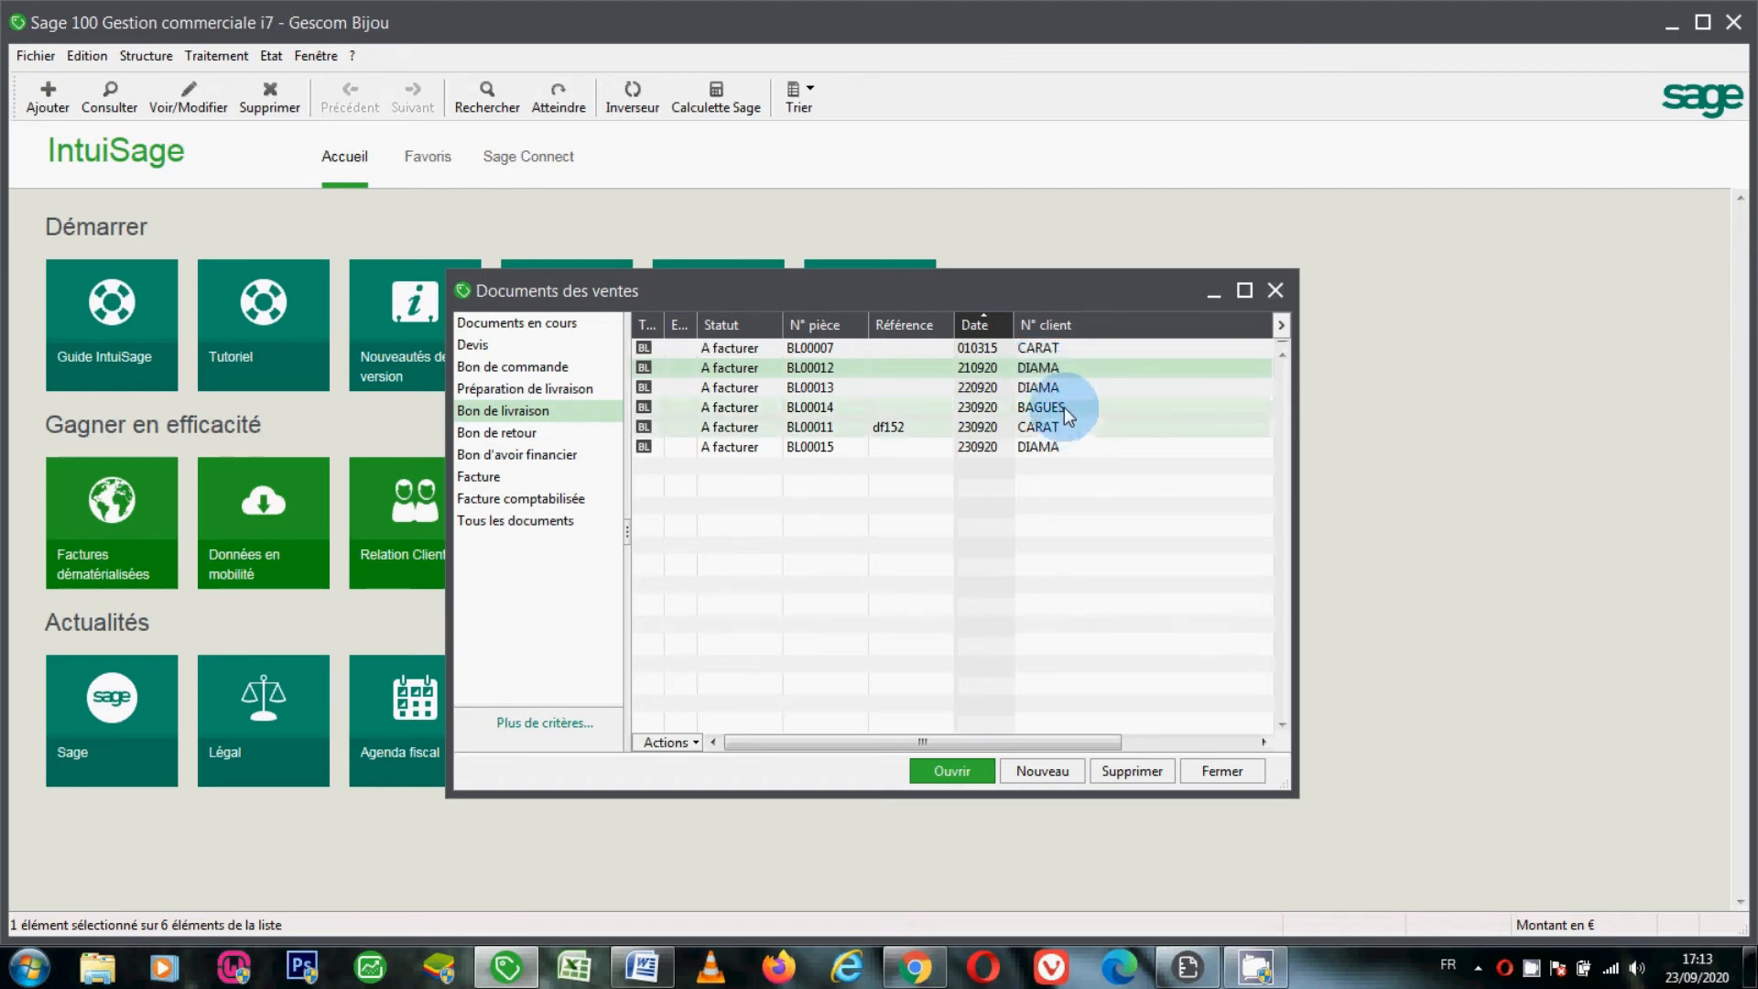
left_click(1062, 389, "ctrl")
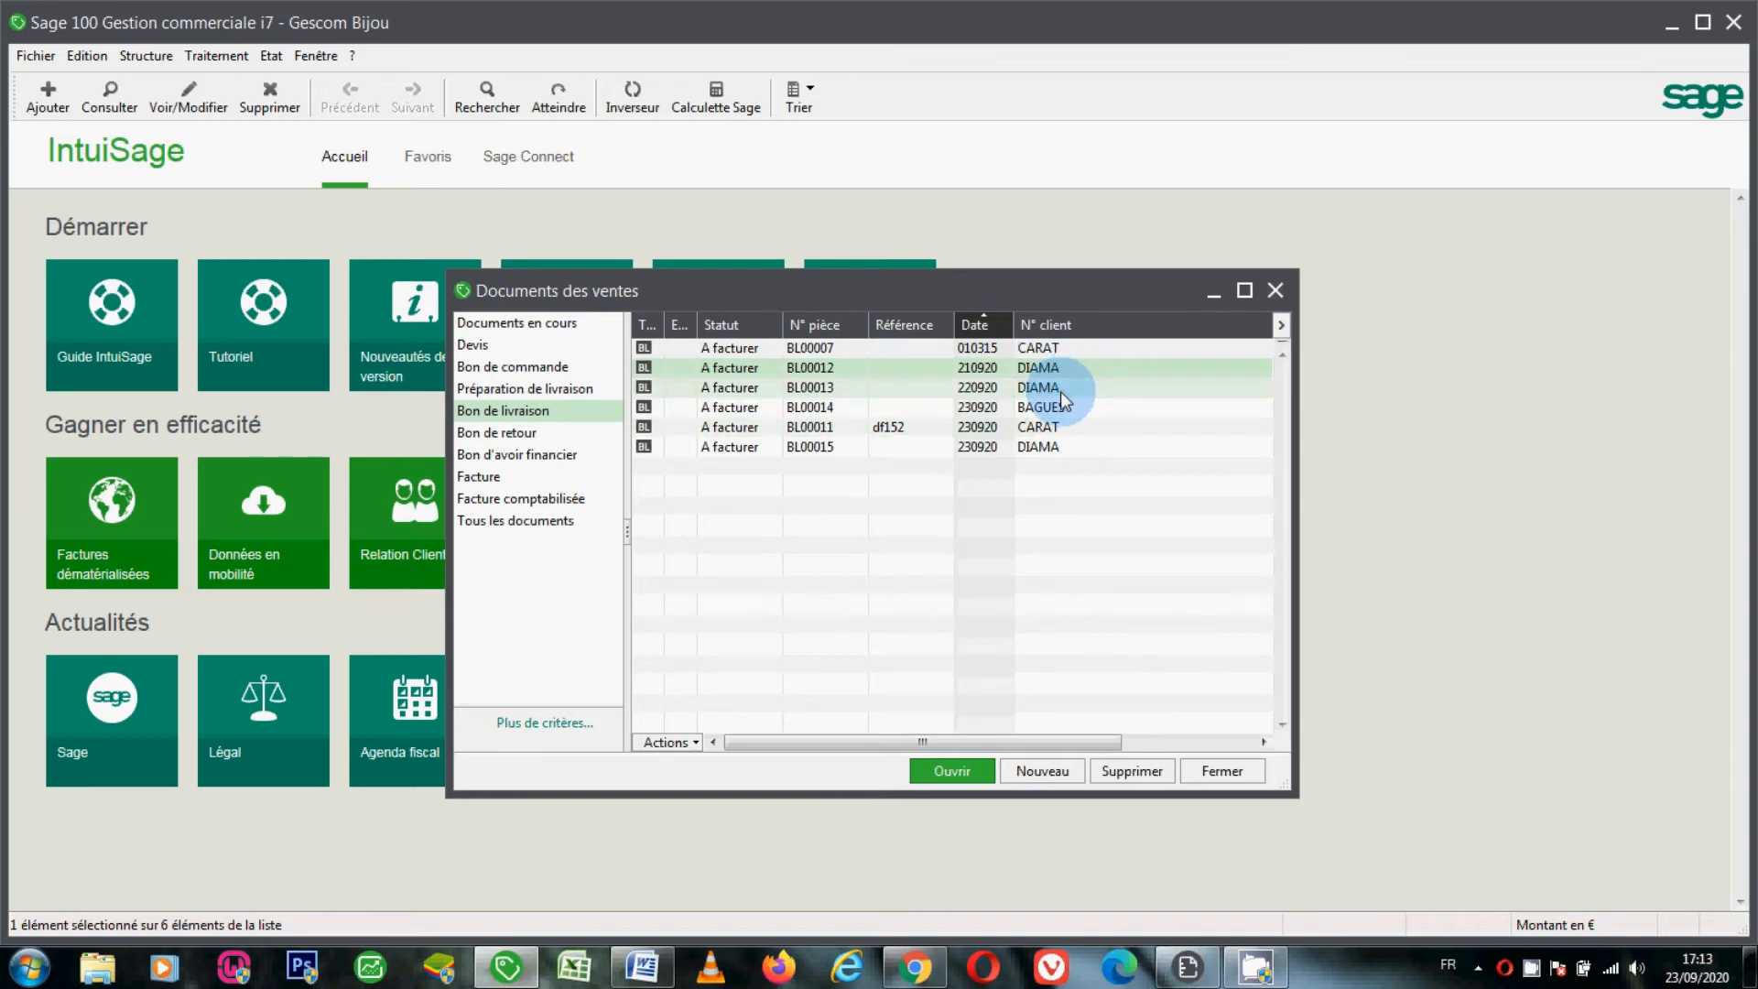
left_click(1061, 392, "ctrl")
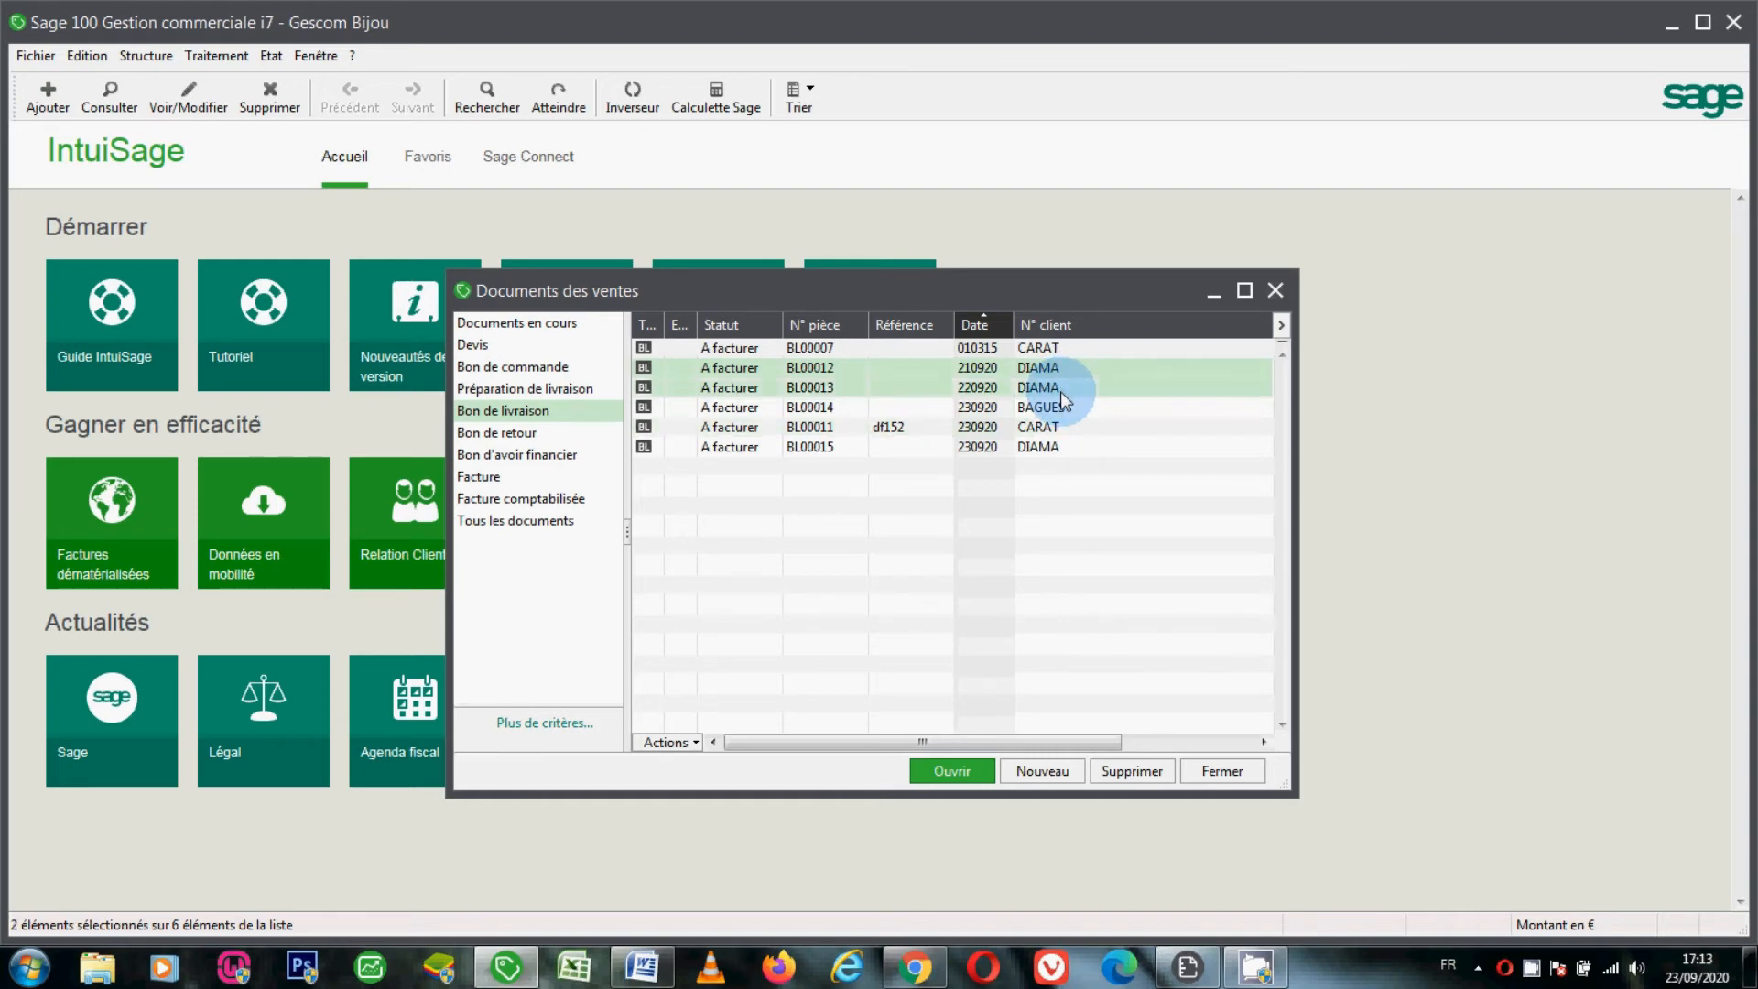
left_click(1058, 445, "ctrl")
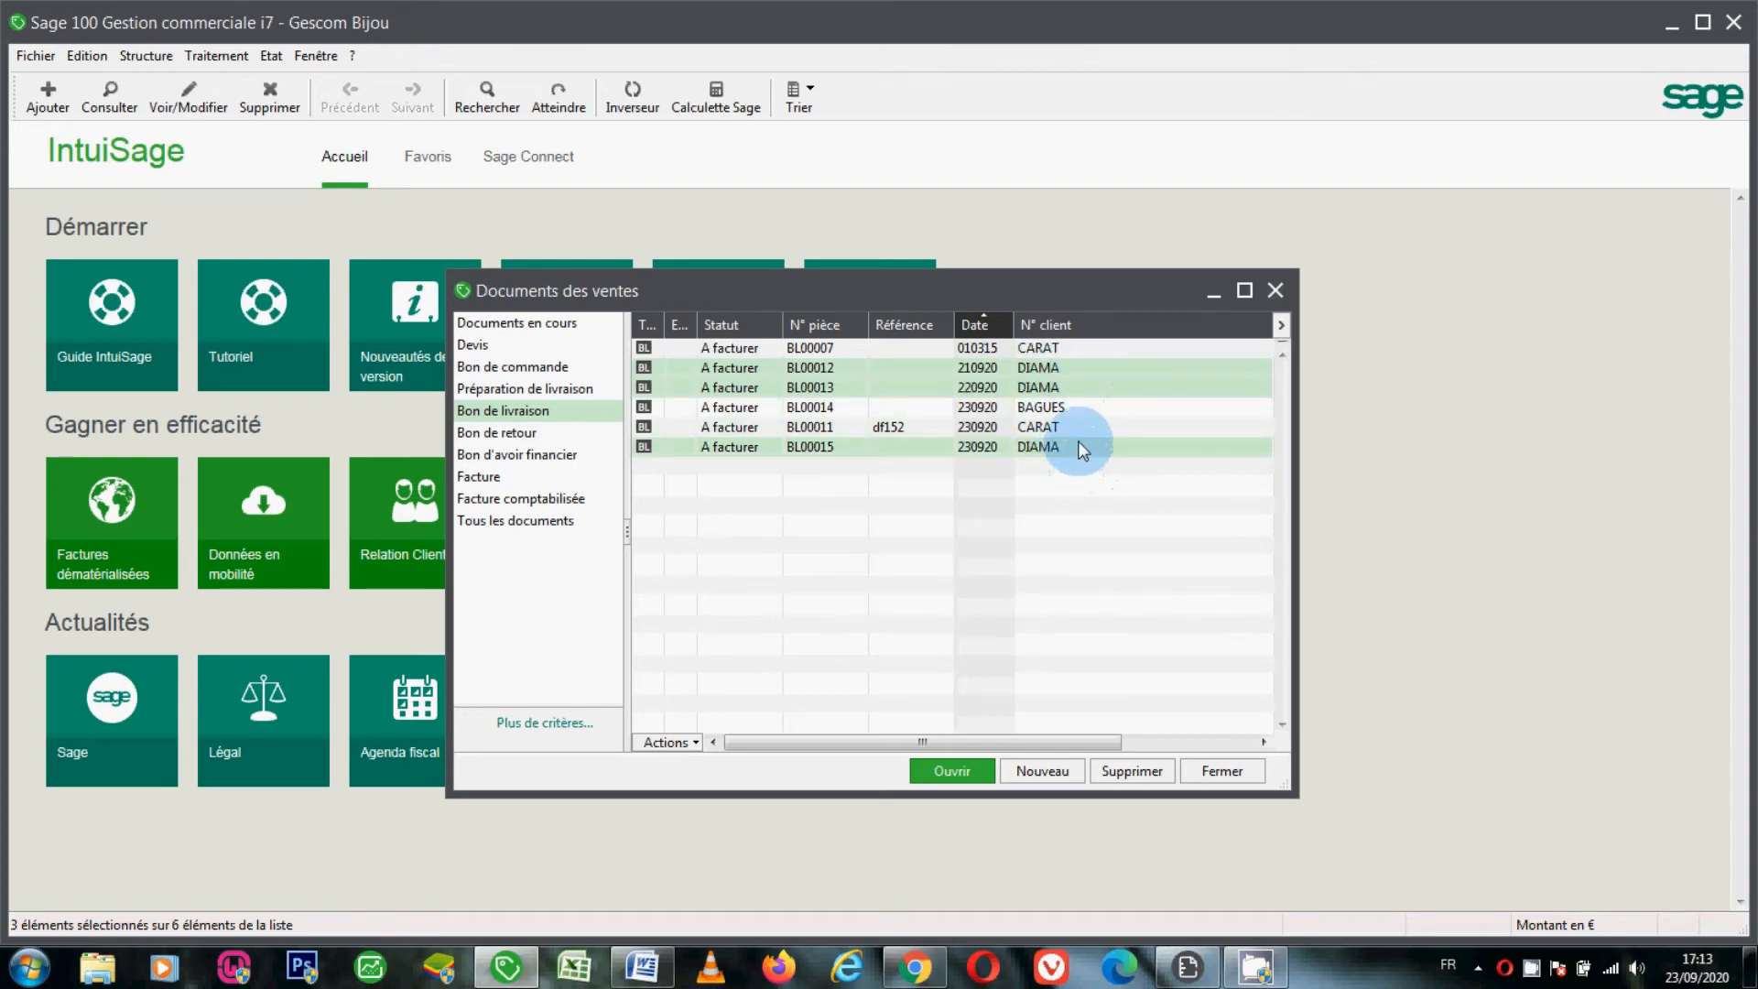
right_click(1089, 383)
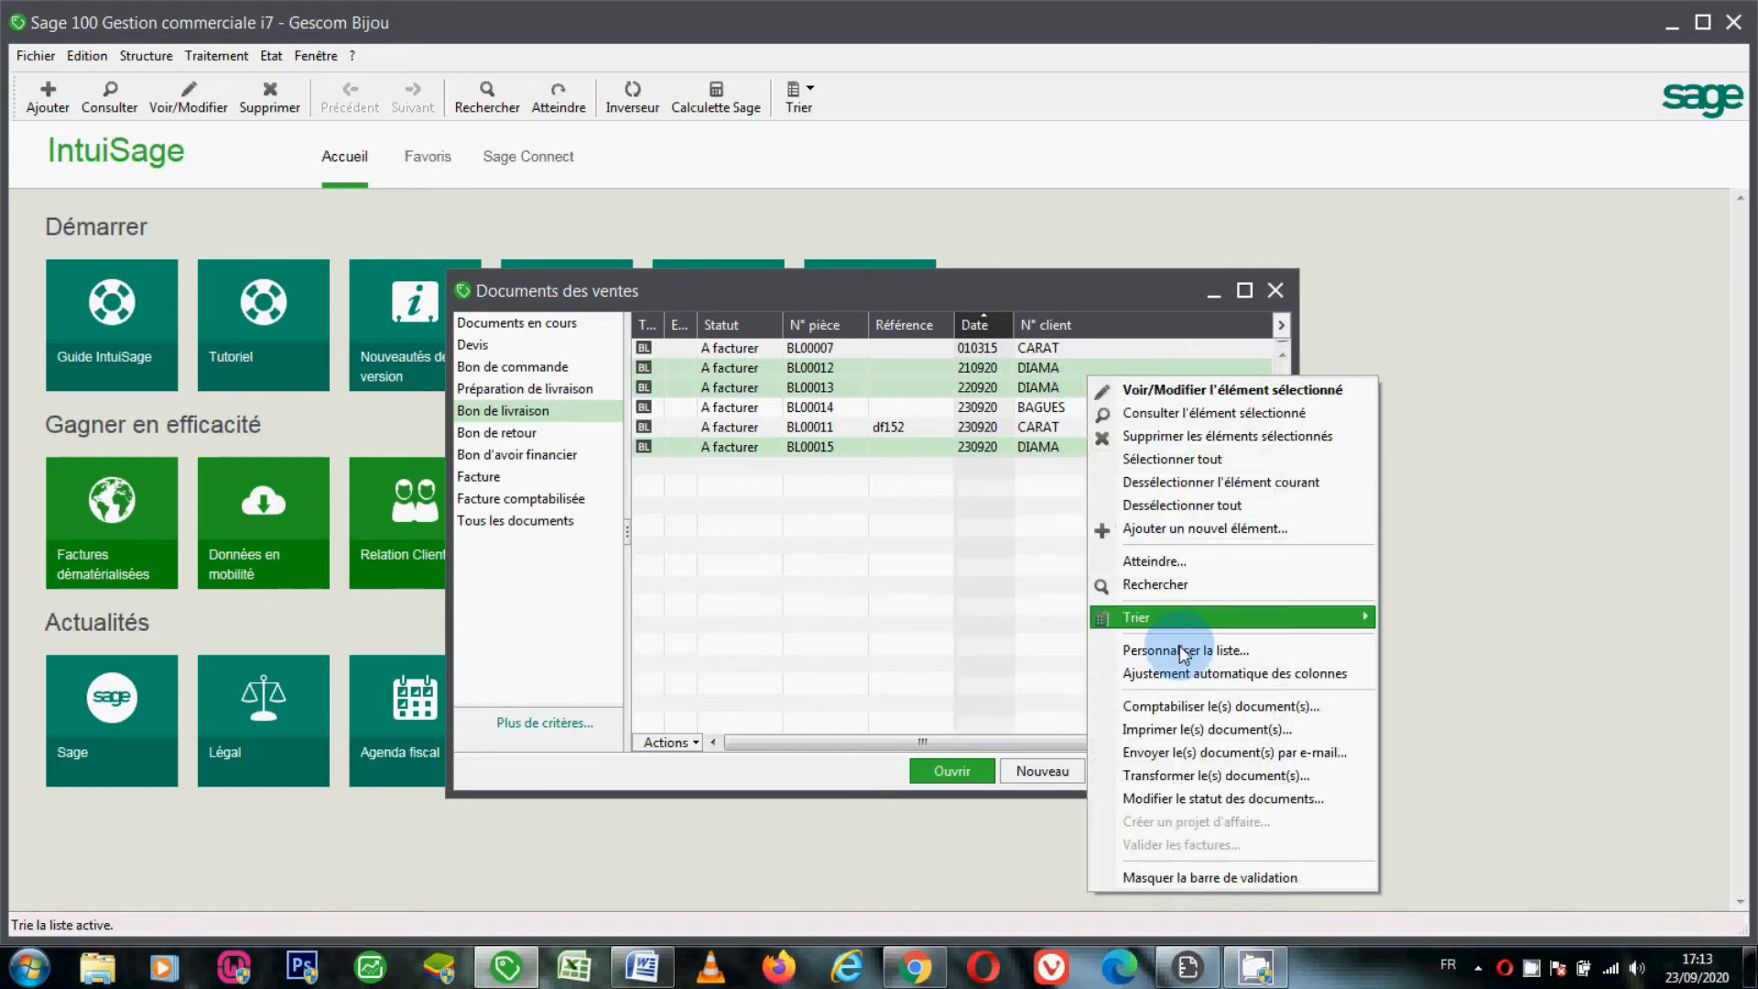
left_click(1203, 774)
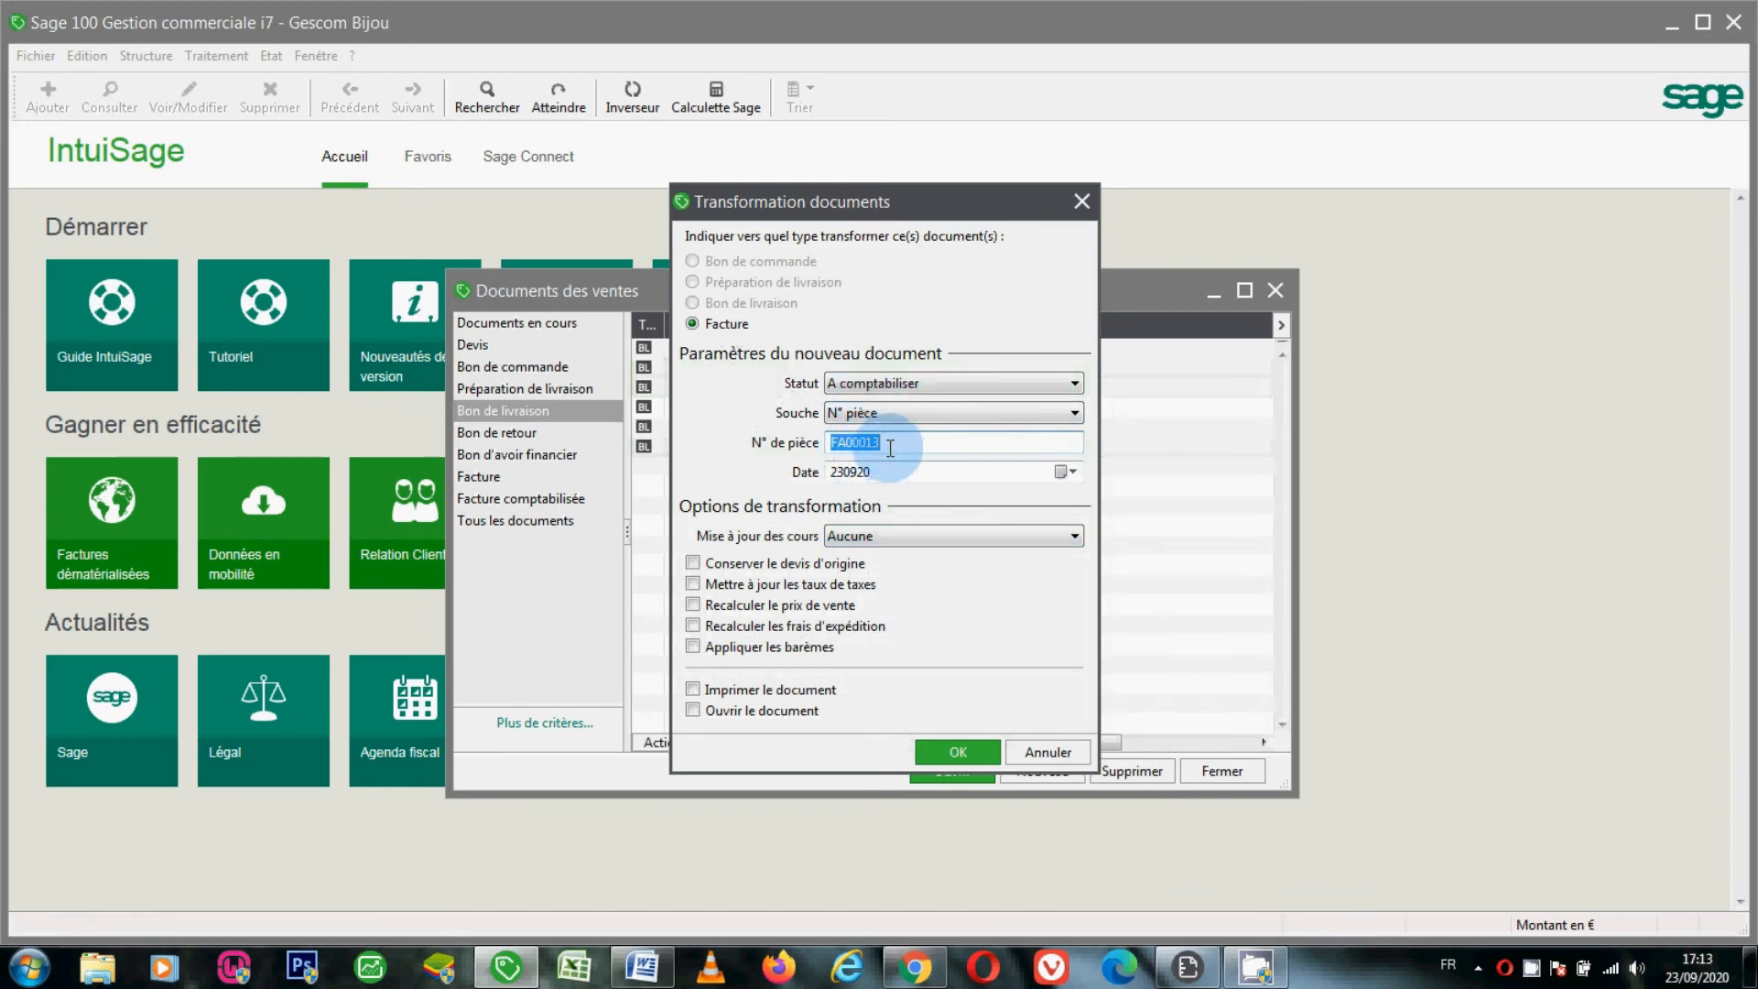
left_click(878, 474)
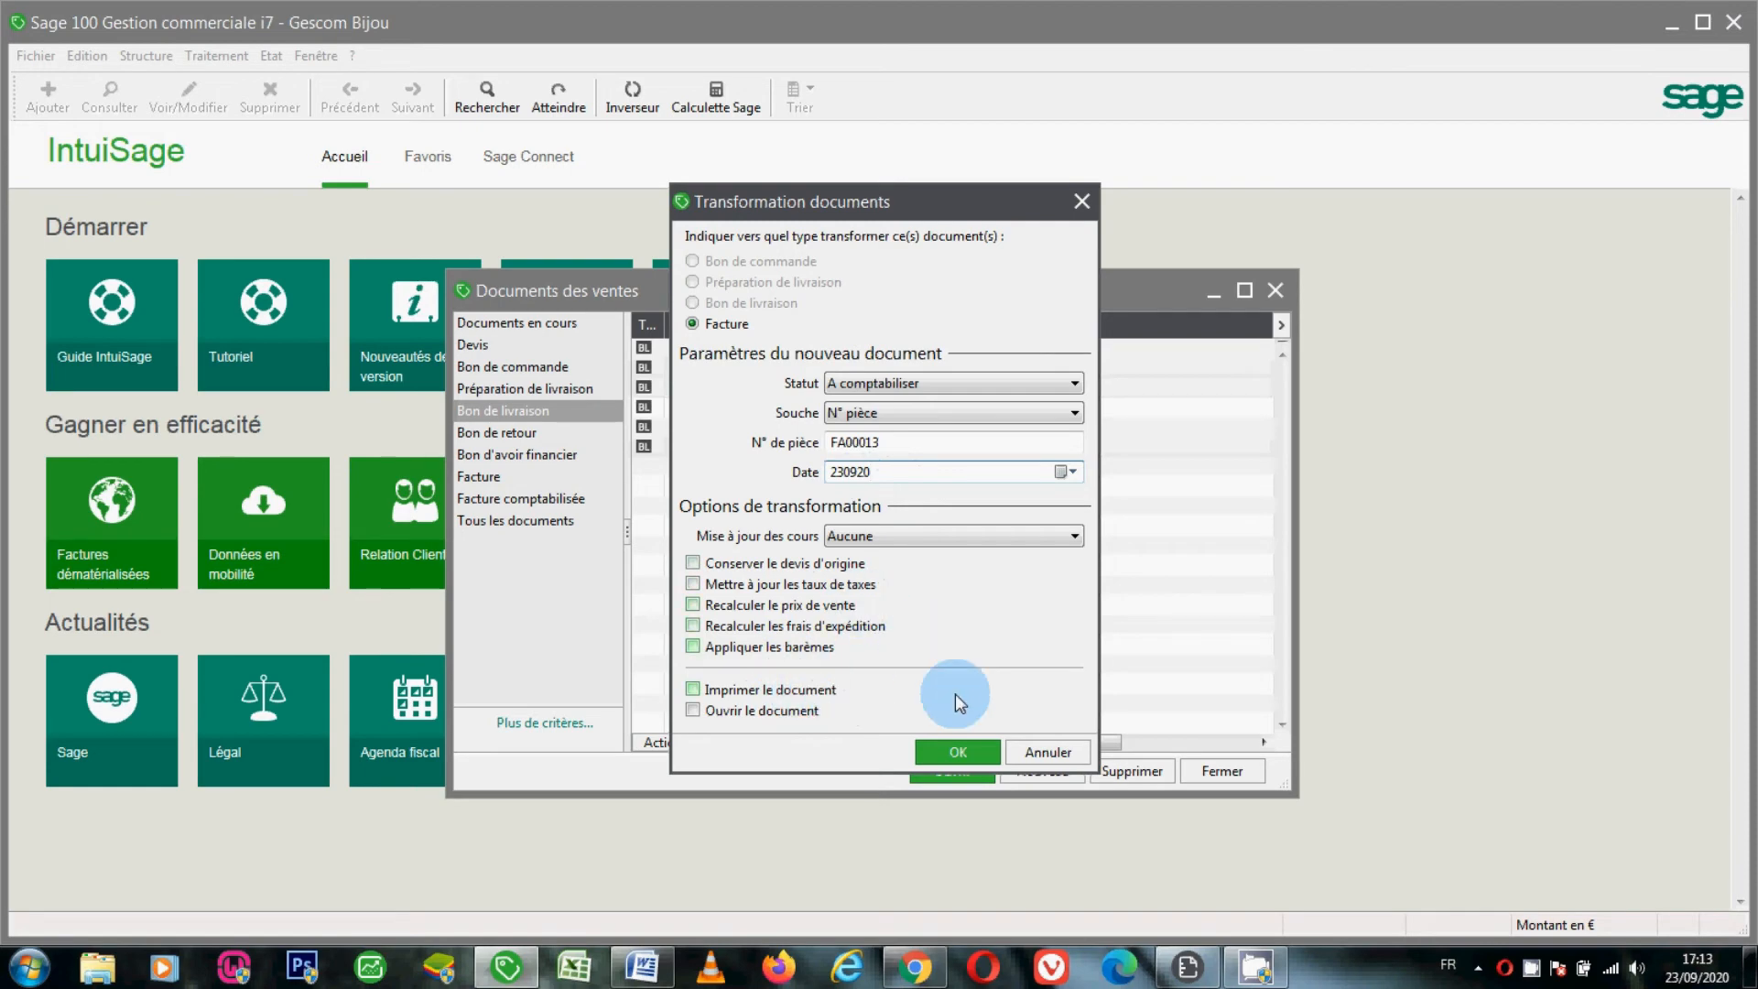
left_click(958, 753)
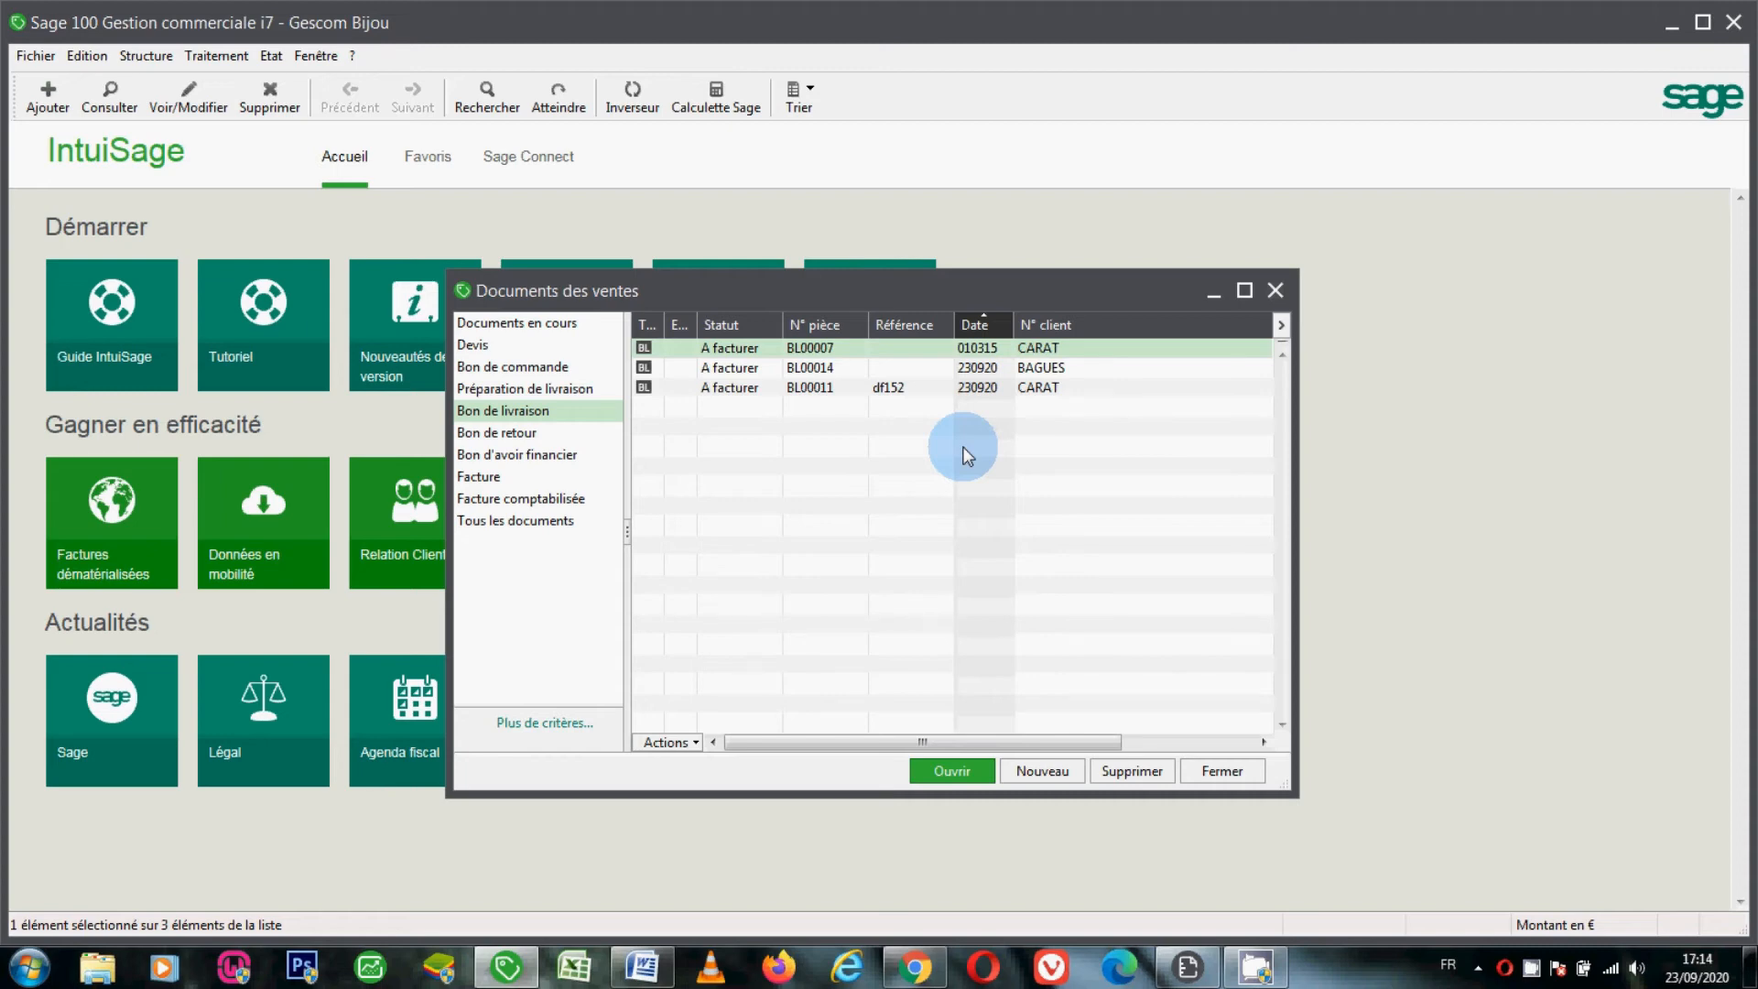
Open the DIAMA invoice dated 23/09/2020 and preview its printout with the FACTURE template and Rupture n° pièce du BL turned off.
left_click(499, 478)
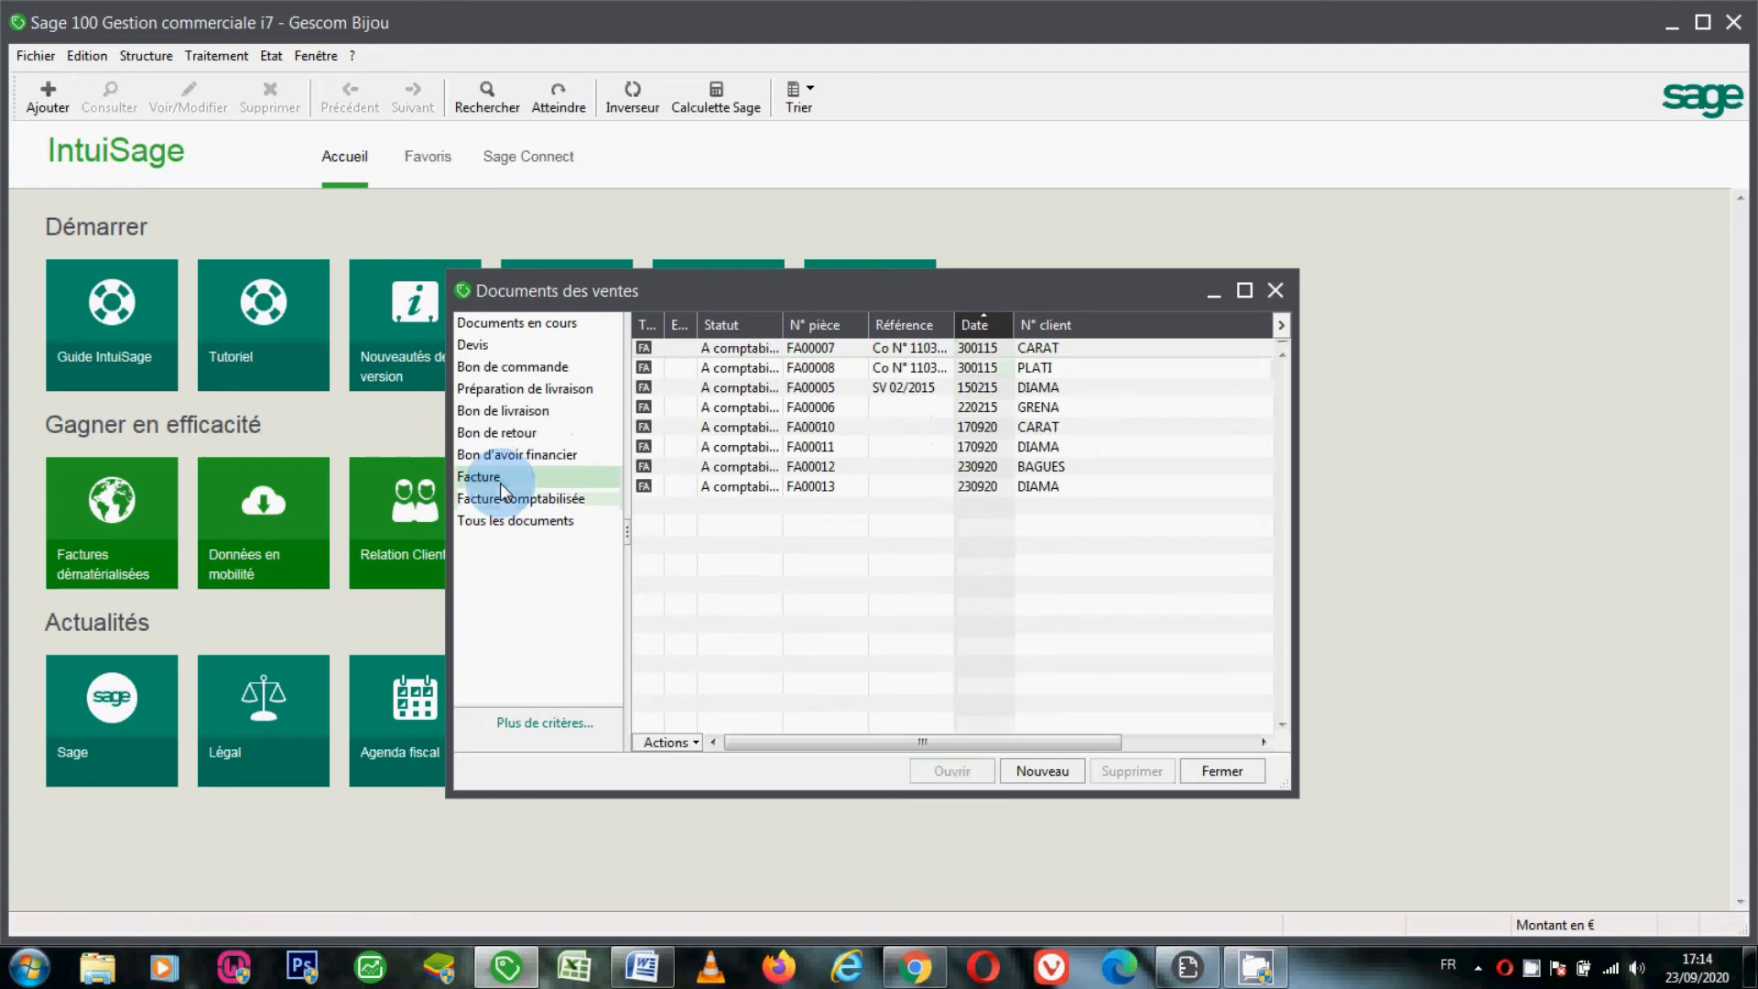
double_click(815, 488)
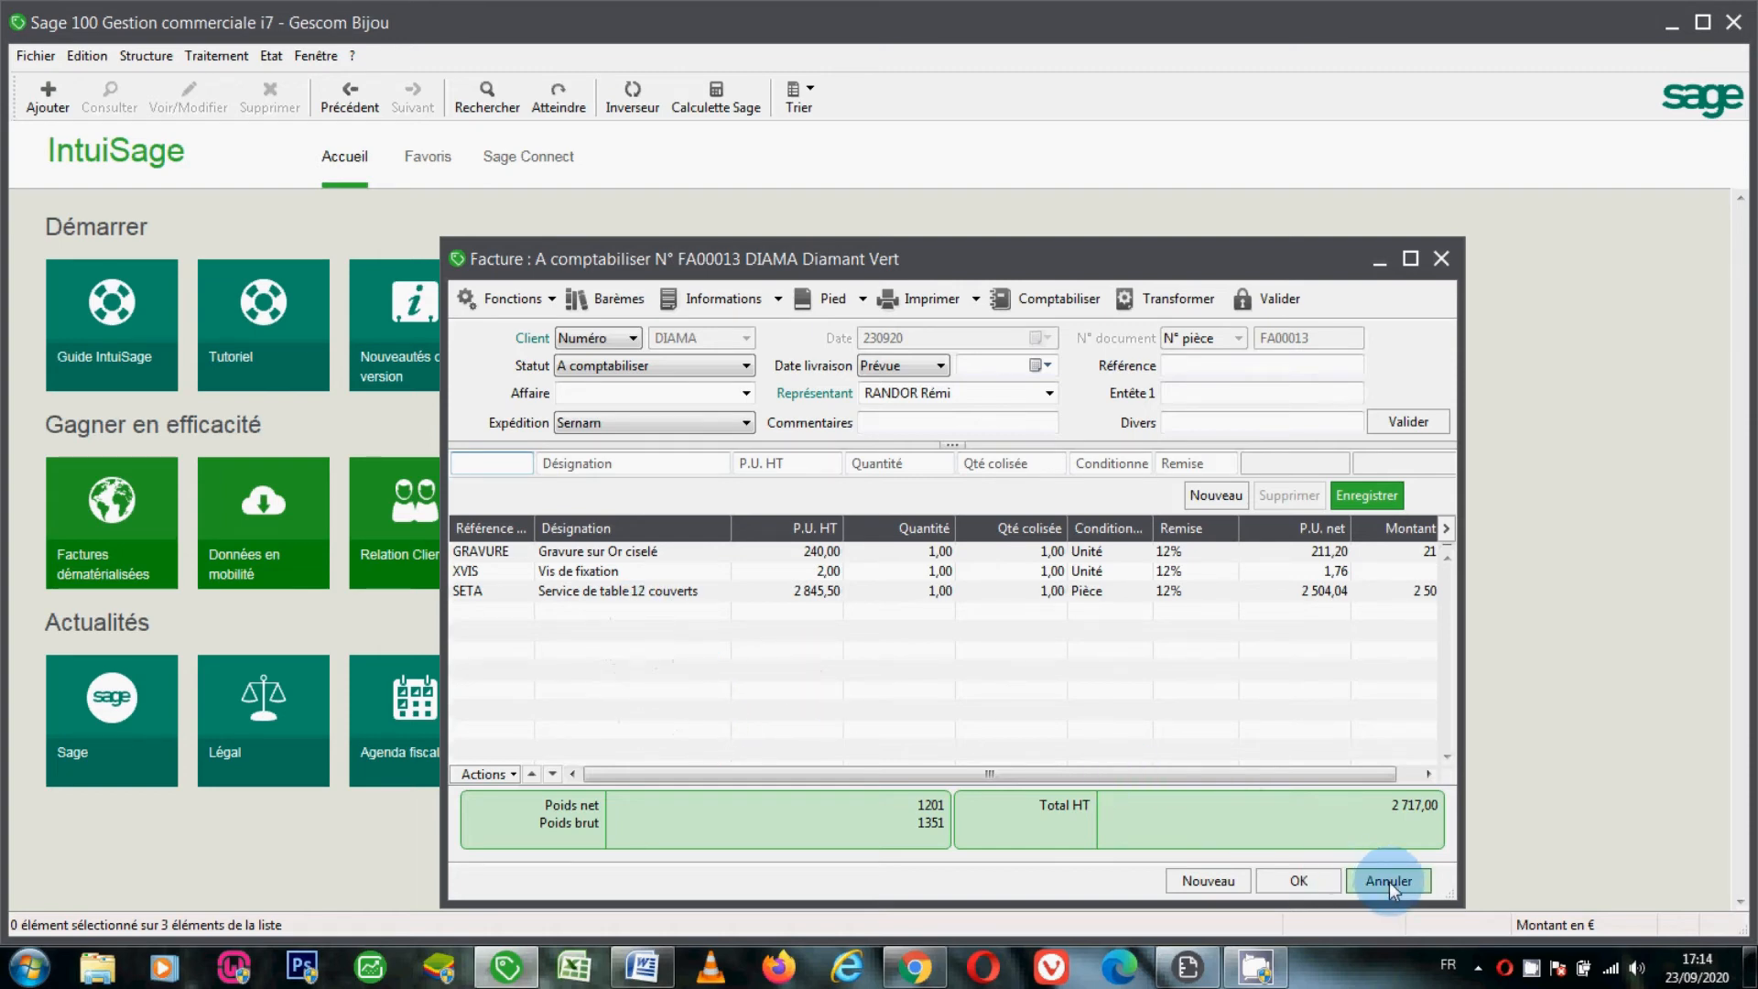
left_click(935, 294)
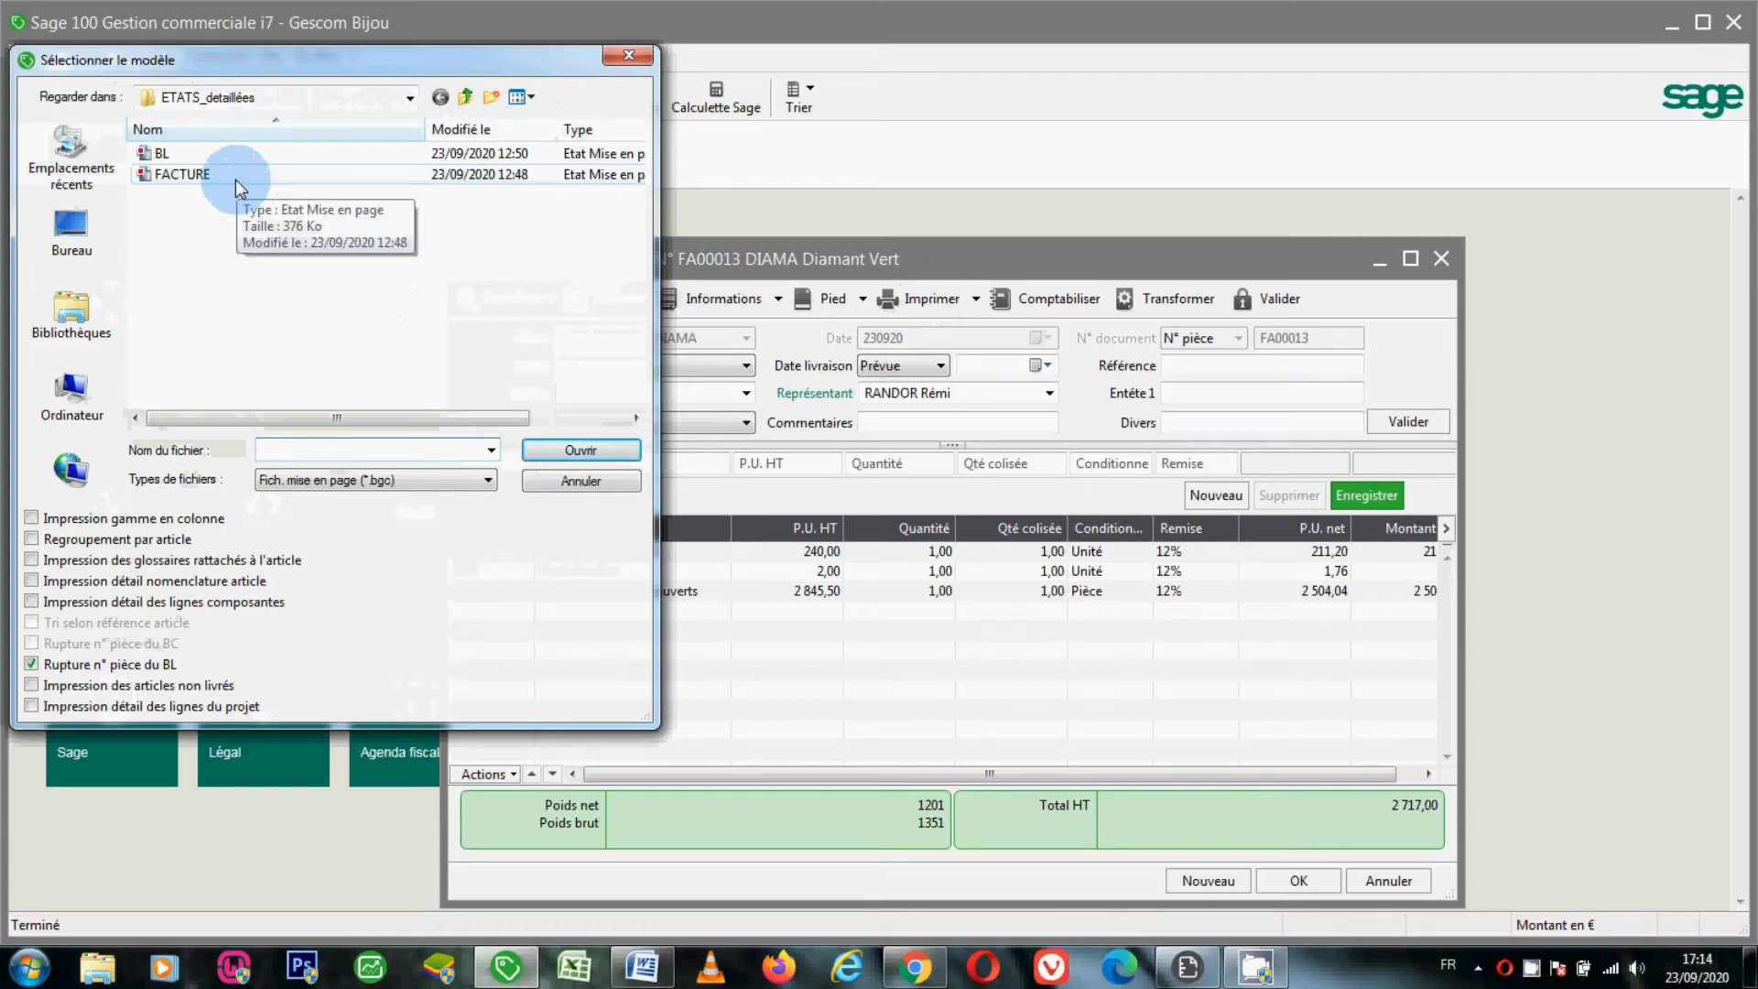
left_click(59, 666)
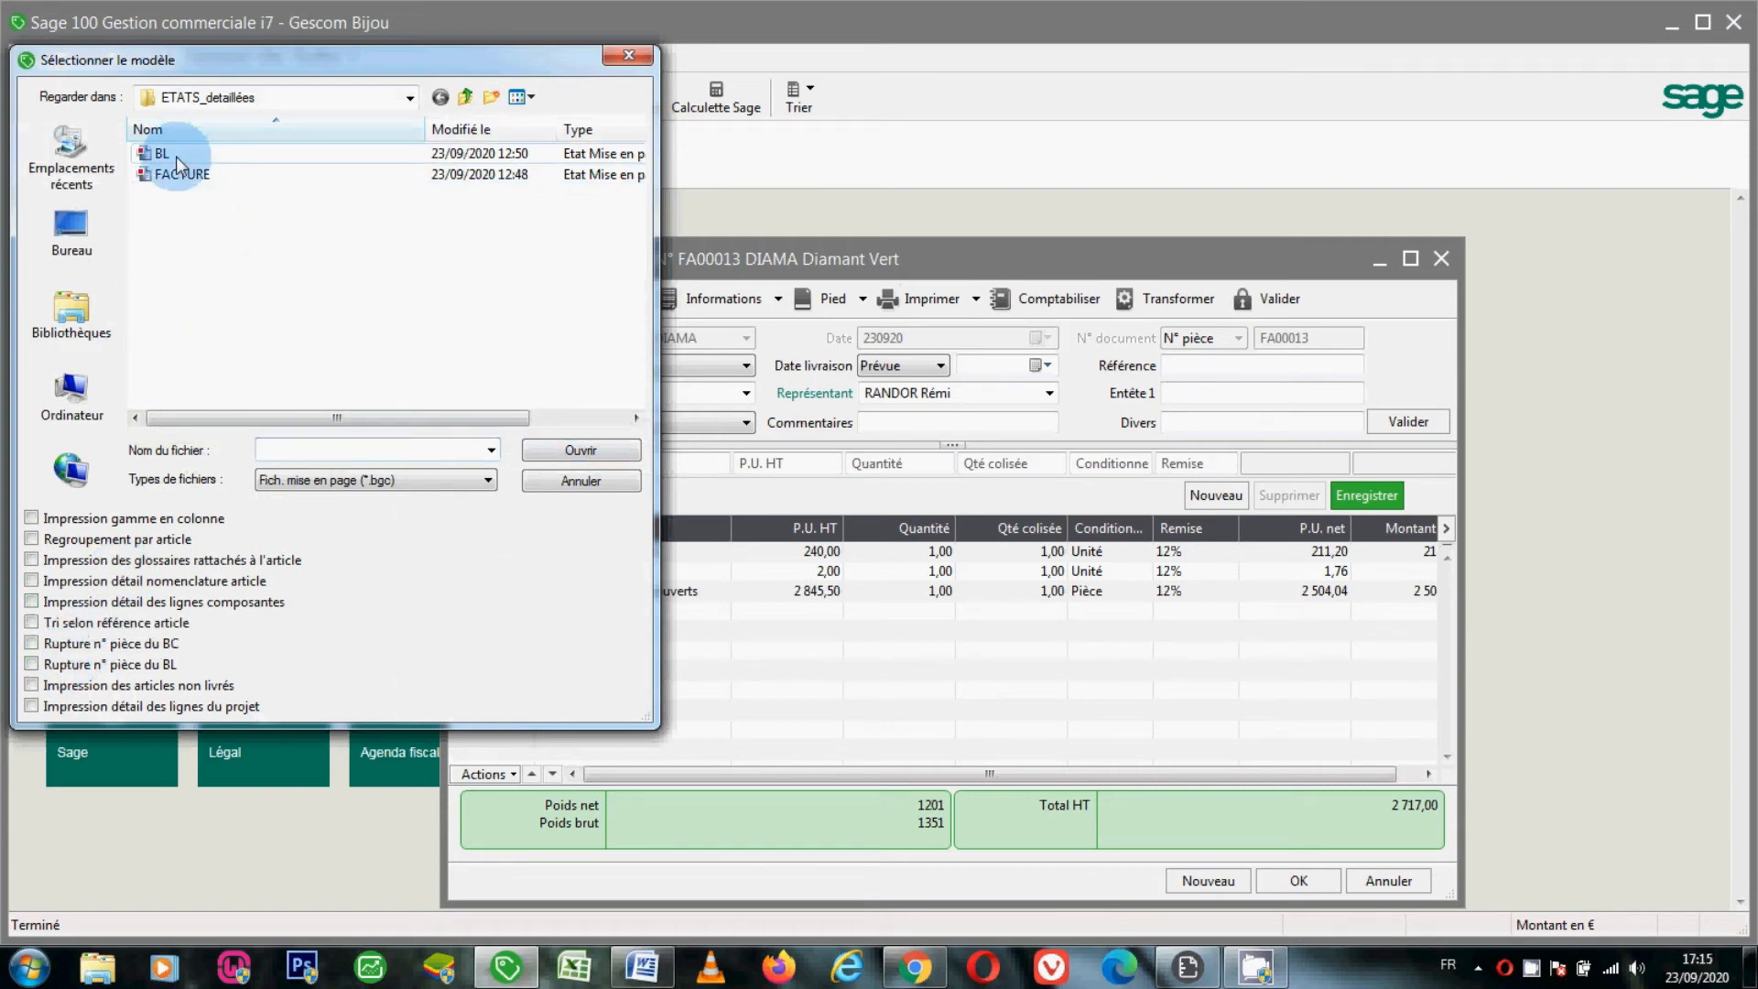
double_click(179, 173)
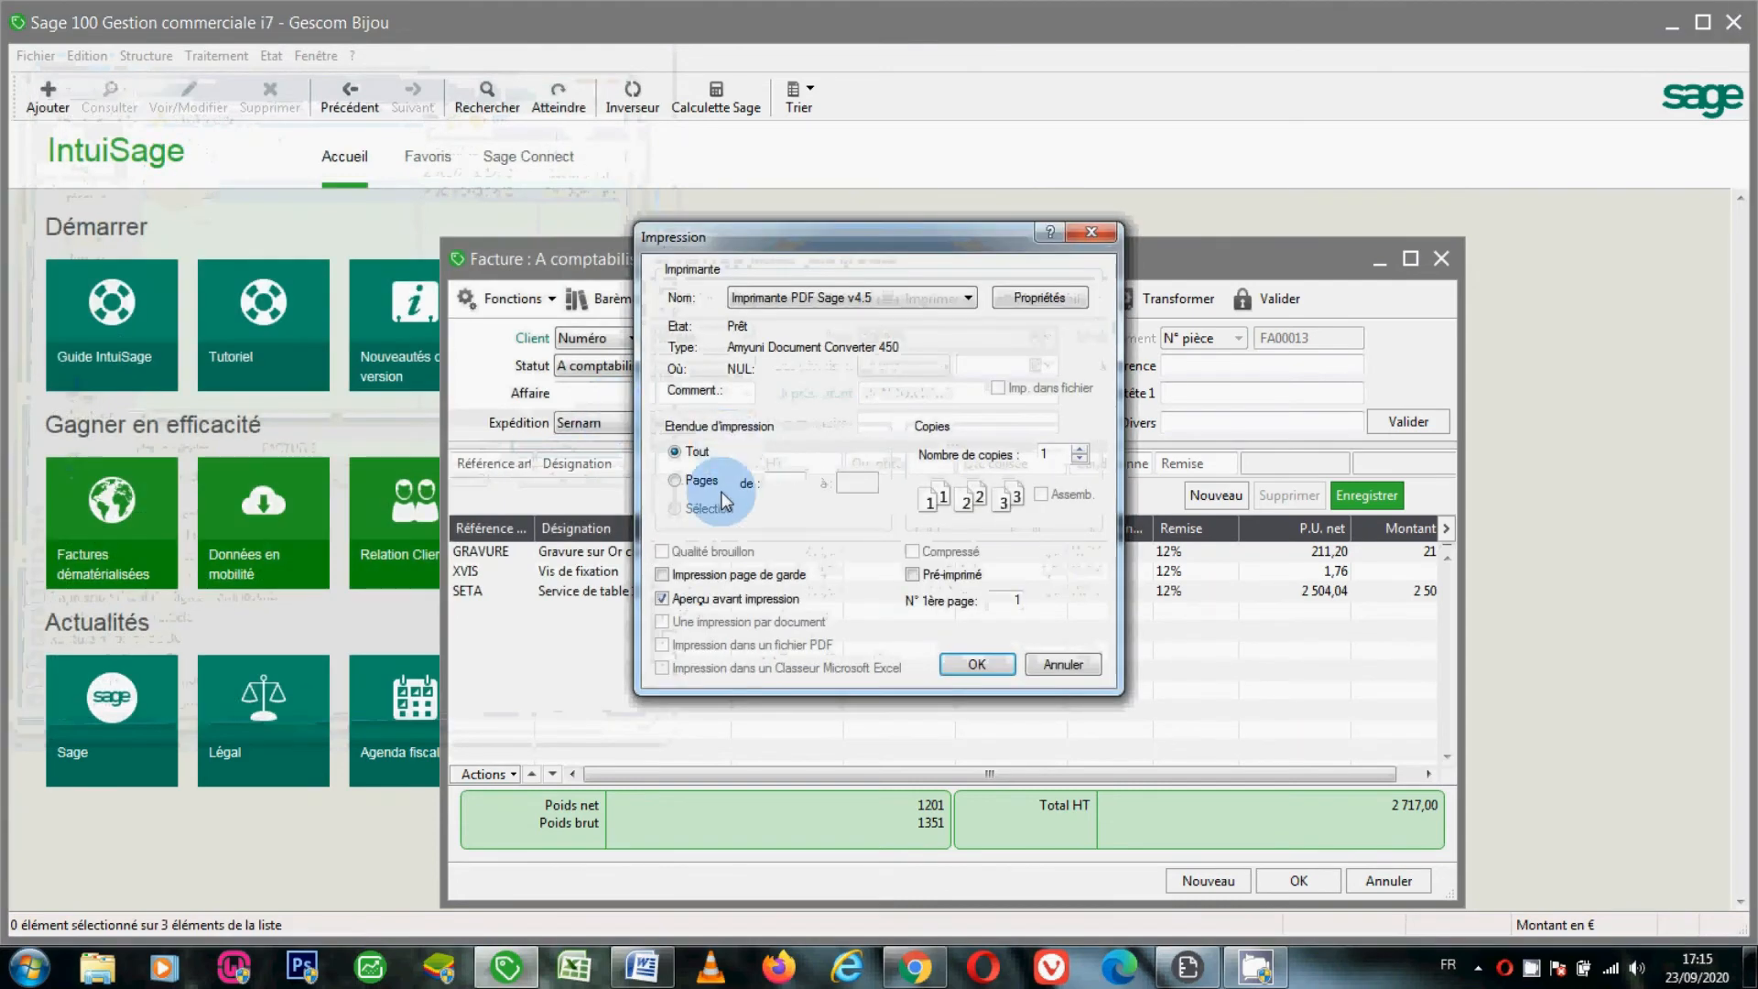
left_click(966, 668)
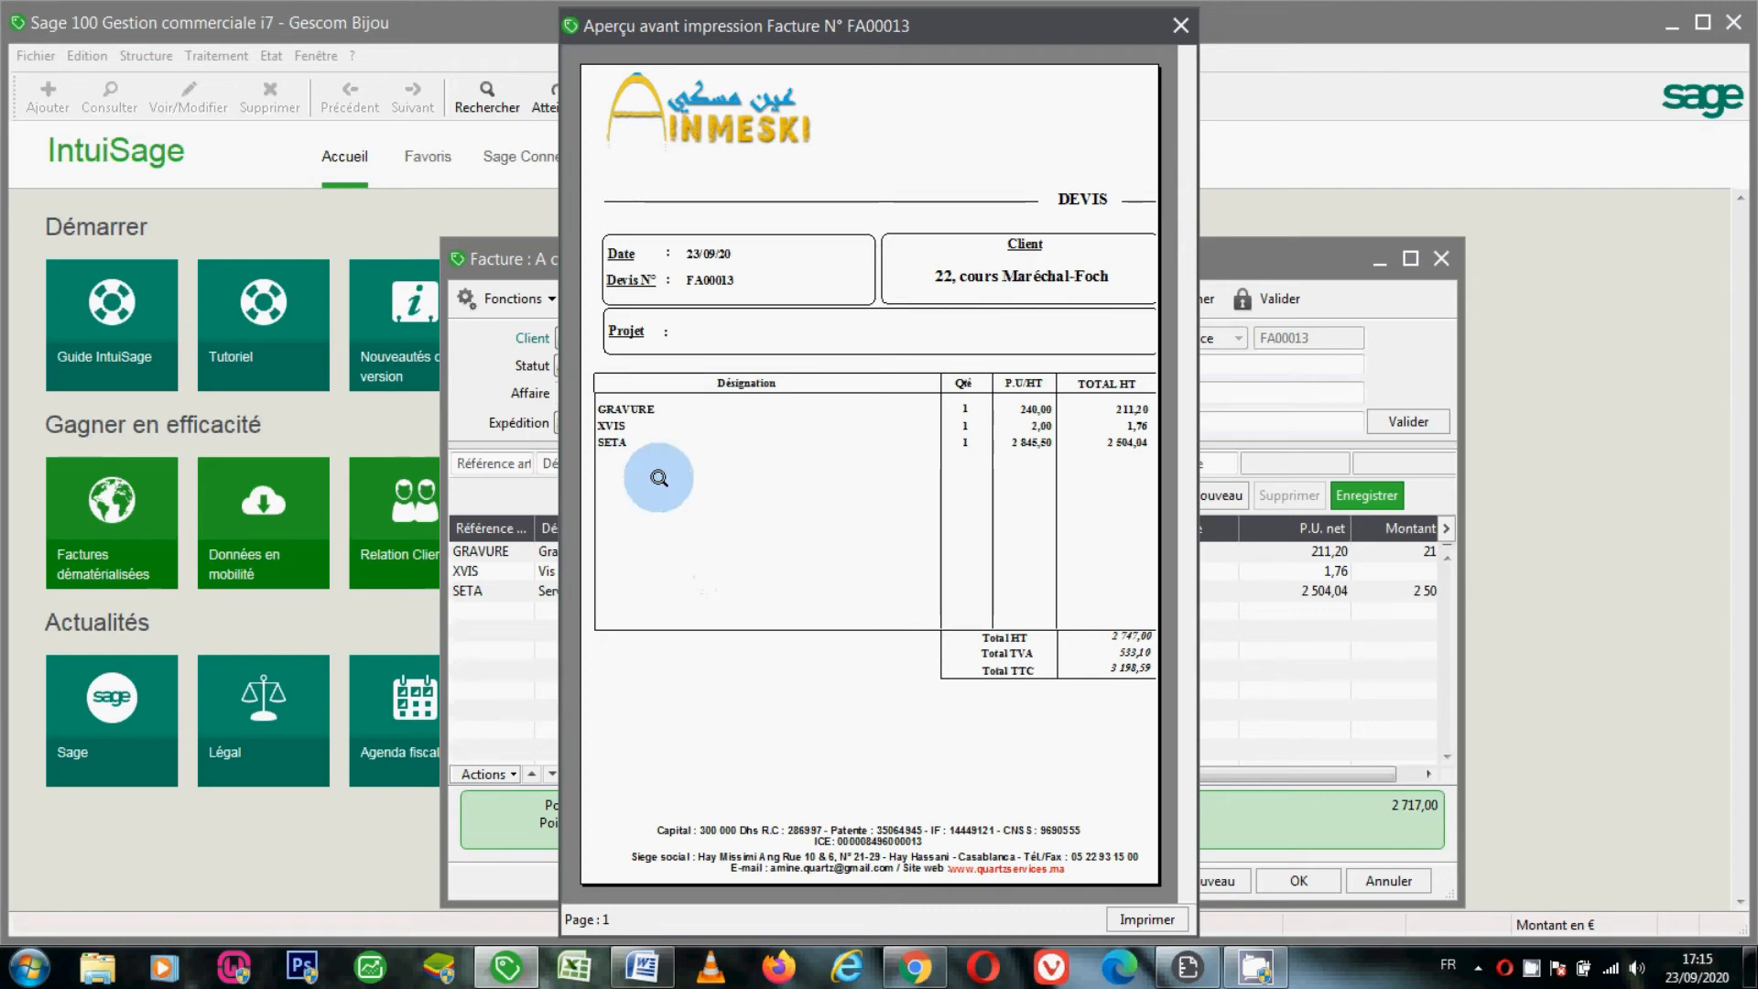
left_click(1180, 26)
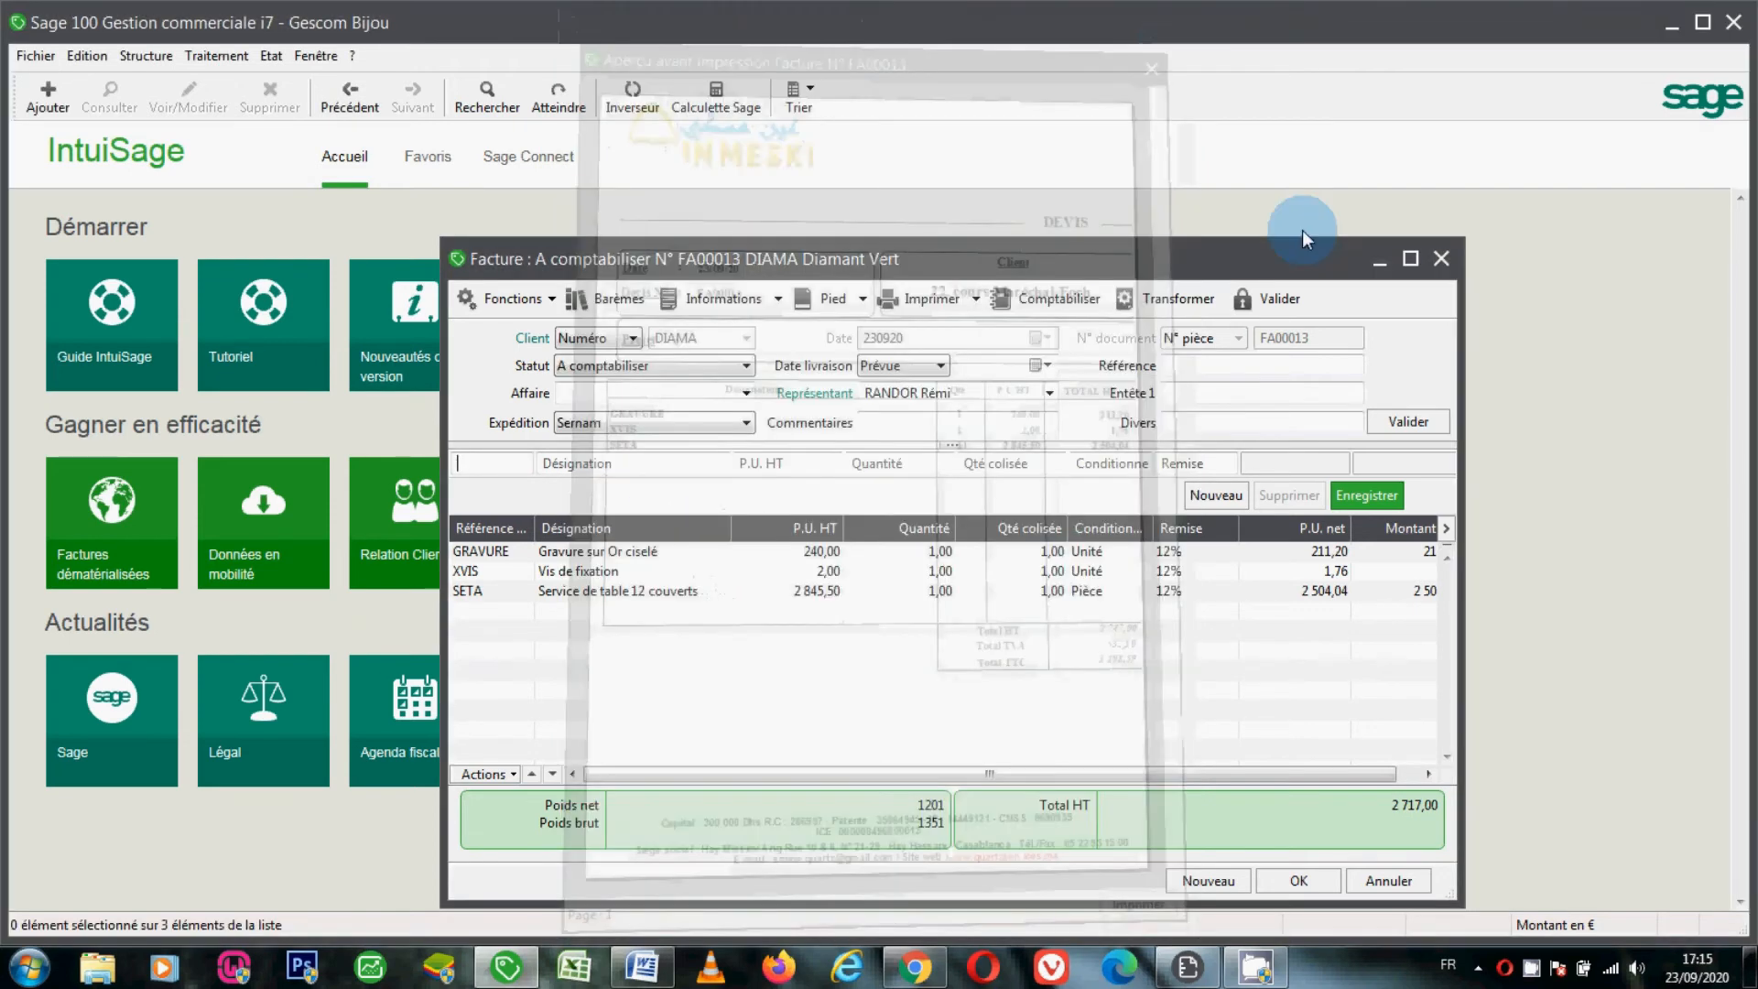
left_click(1389, 881)
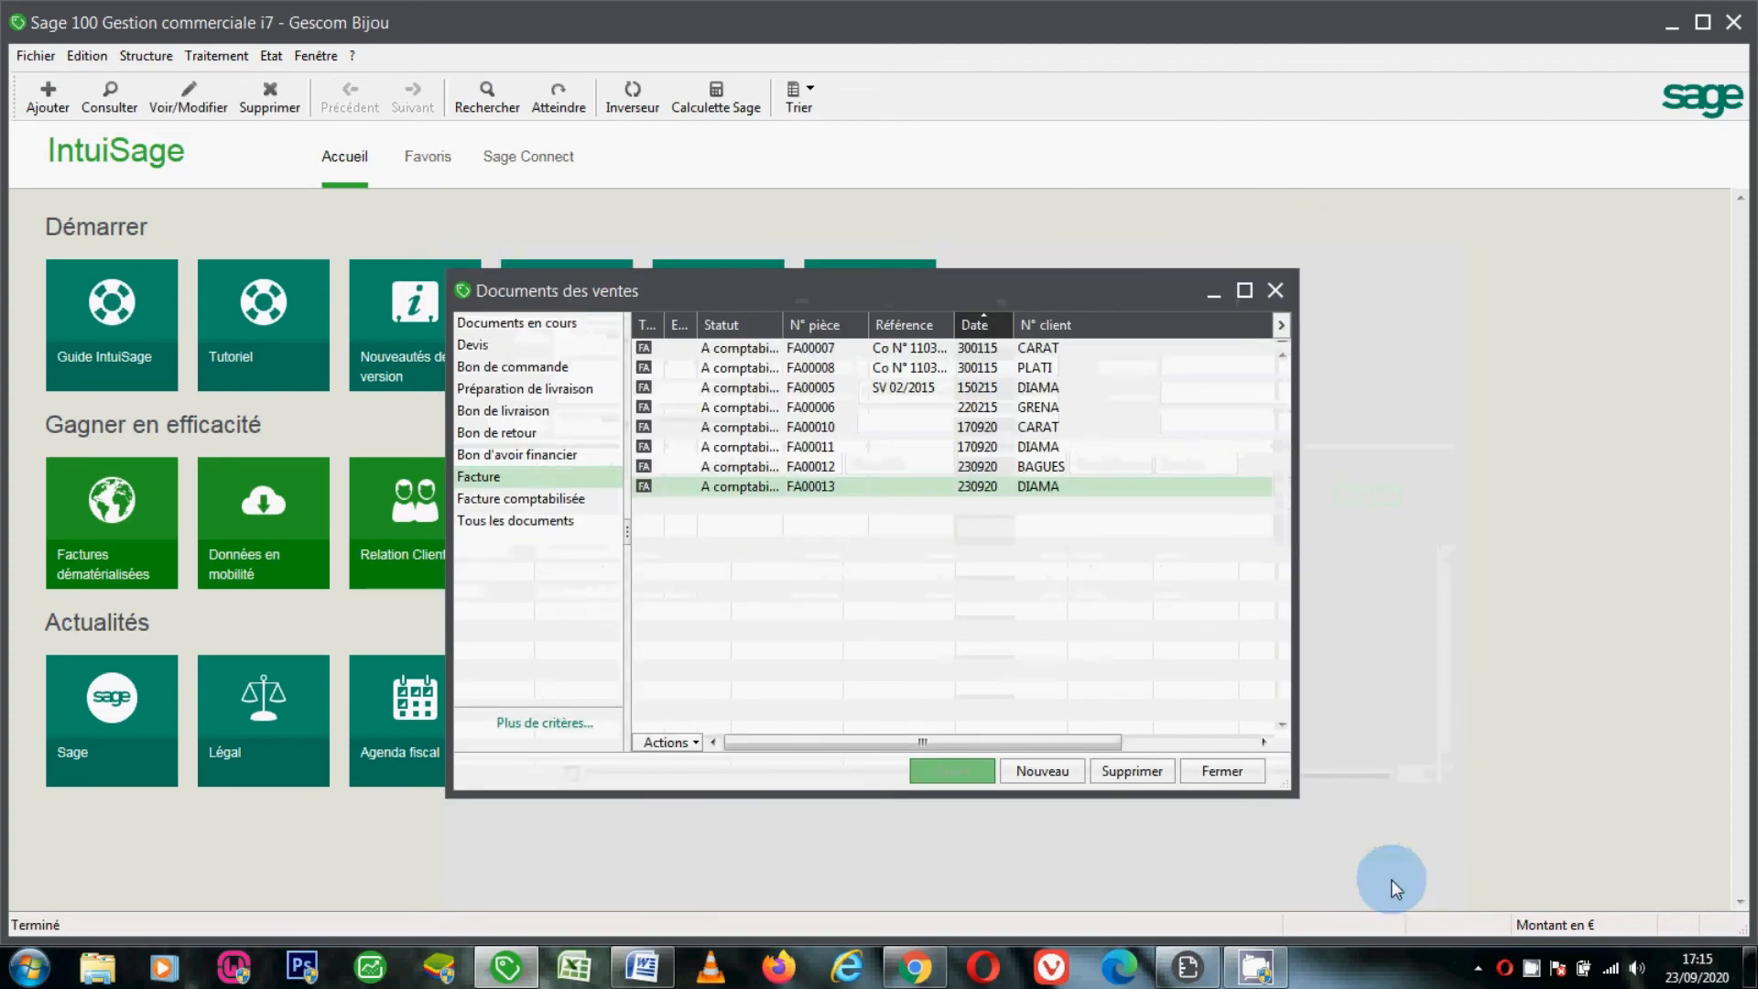
Delete the DIAMA invoice FA00013 and regenerate its original delivery notes.
right_click(877, 489)
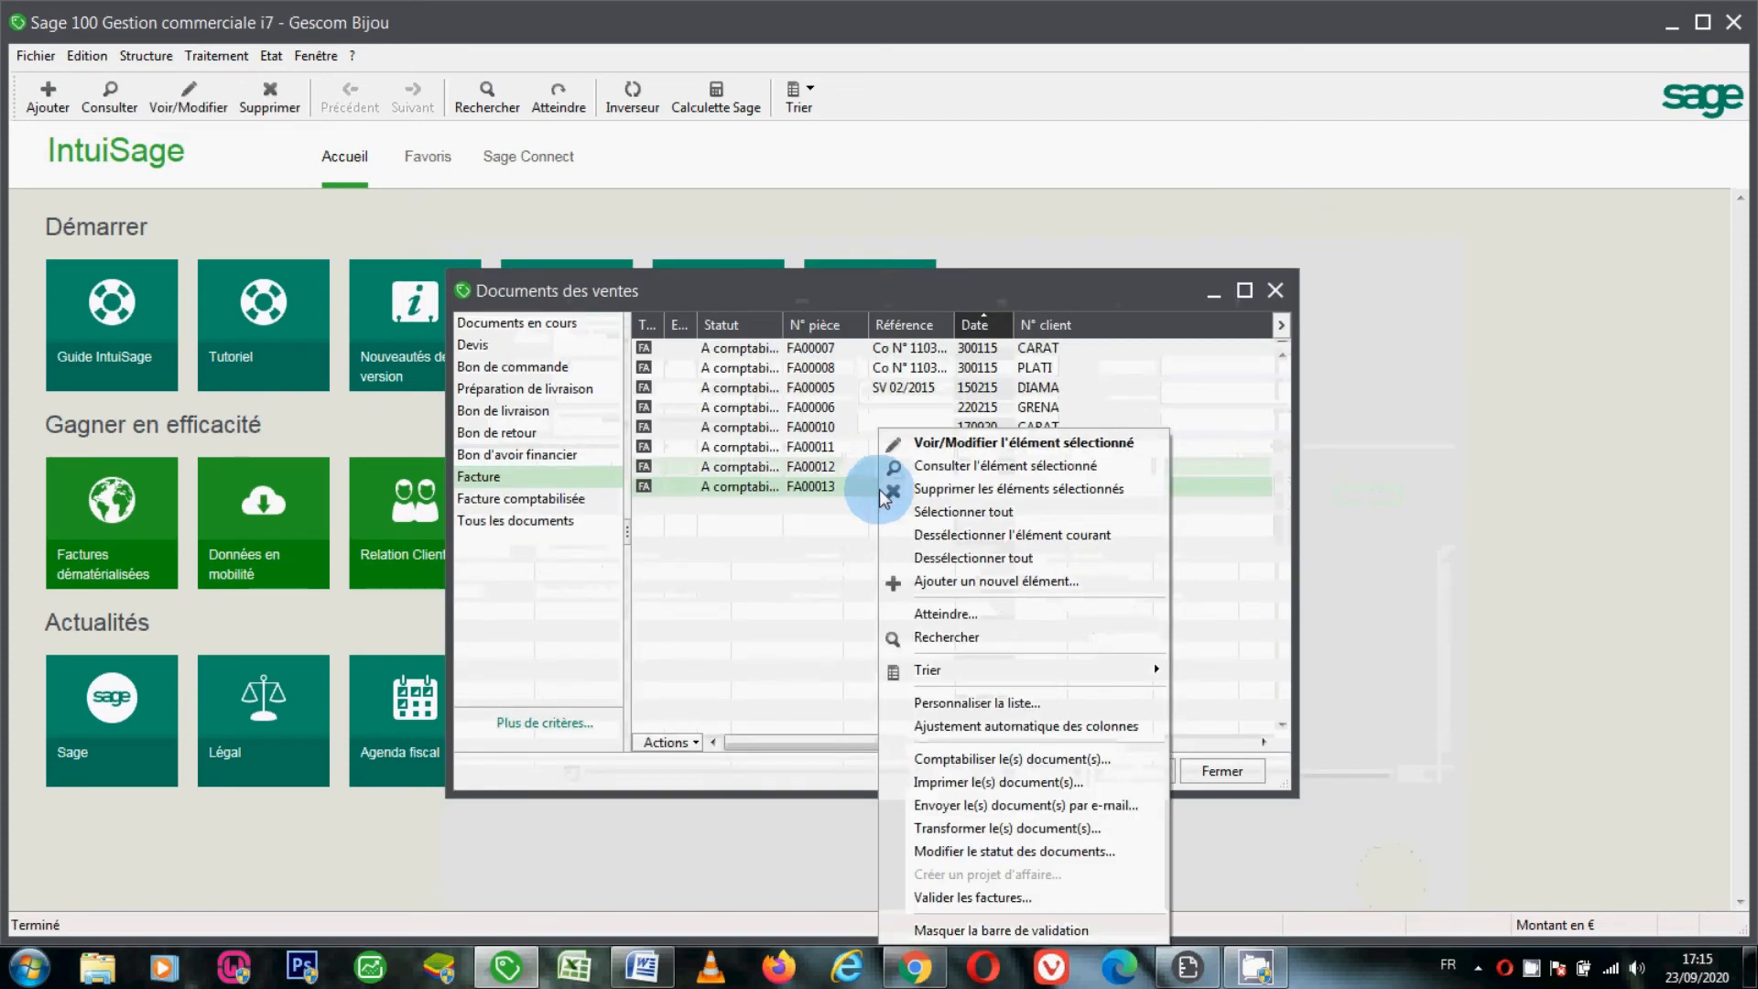
left_click(973, 492)
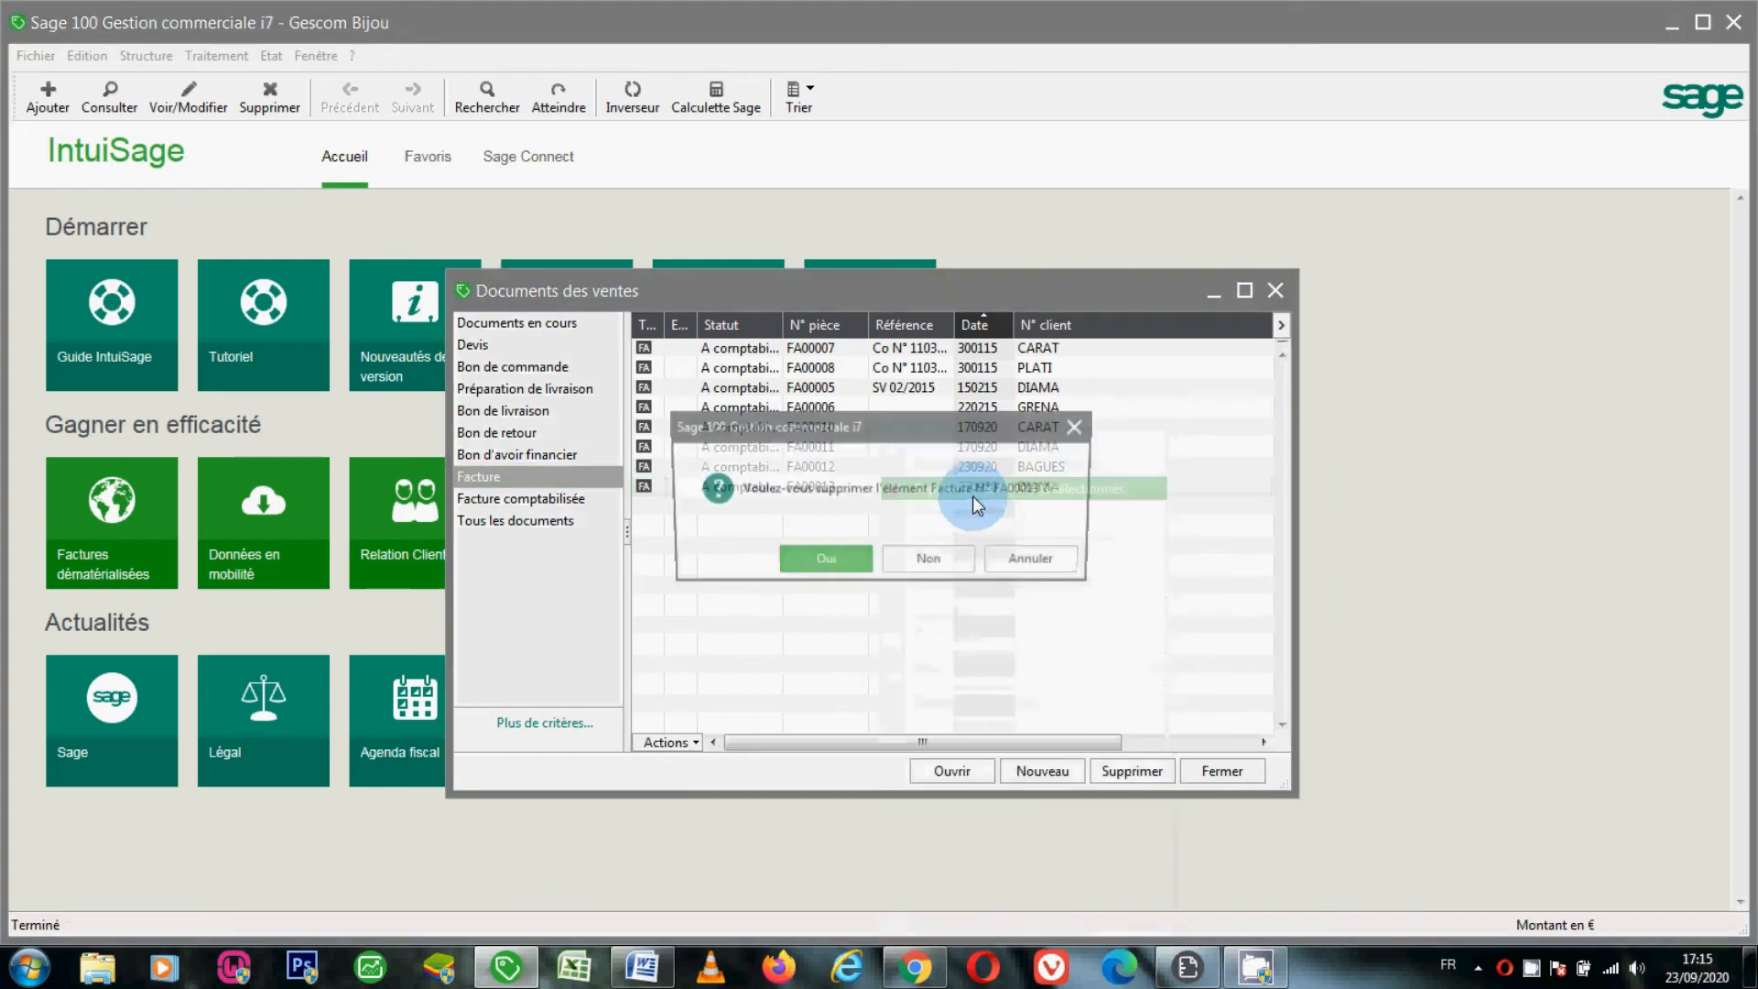
left_click(830, 557)
left_click(960, 566)
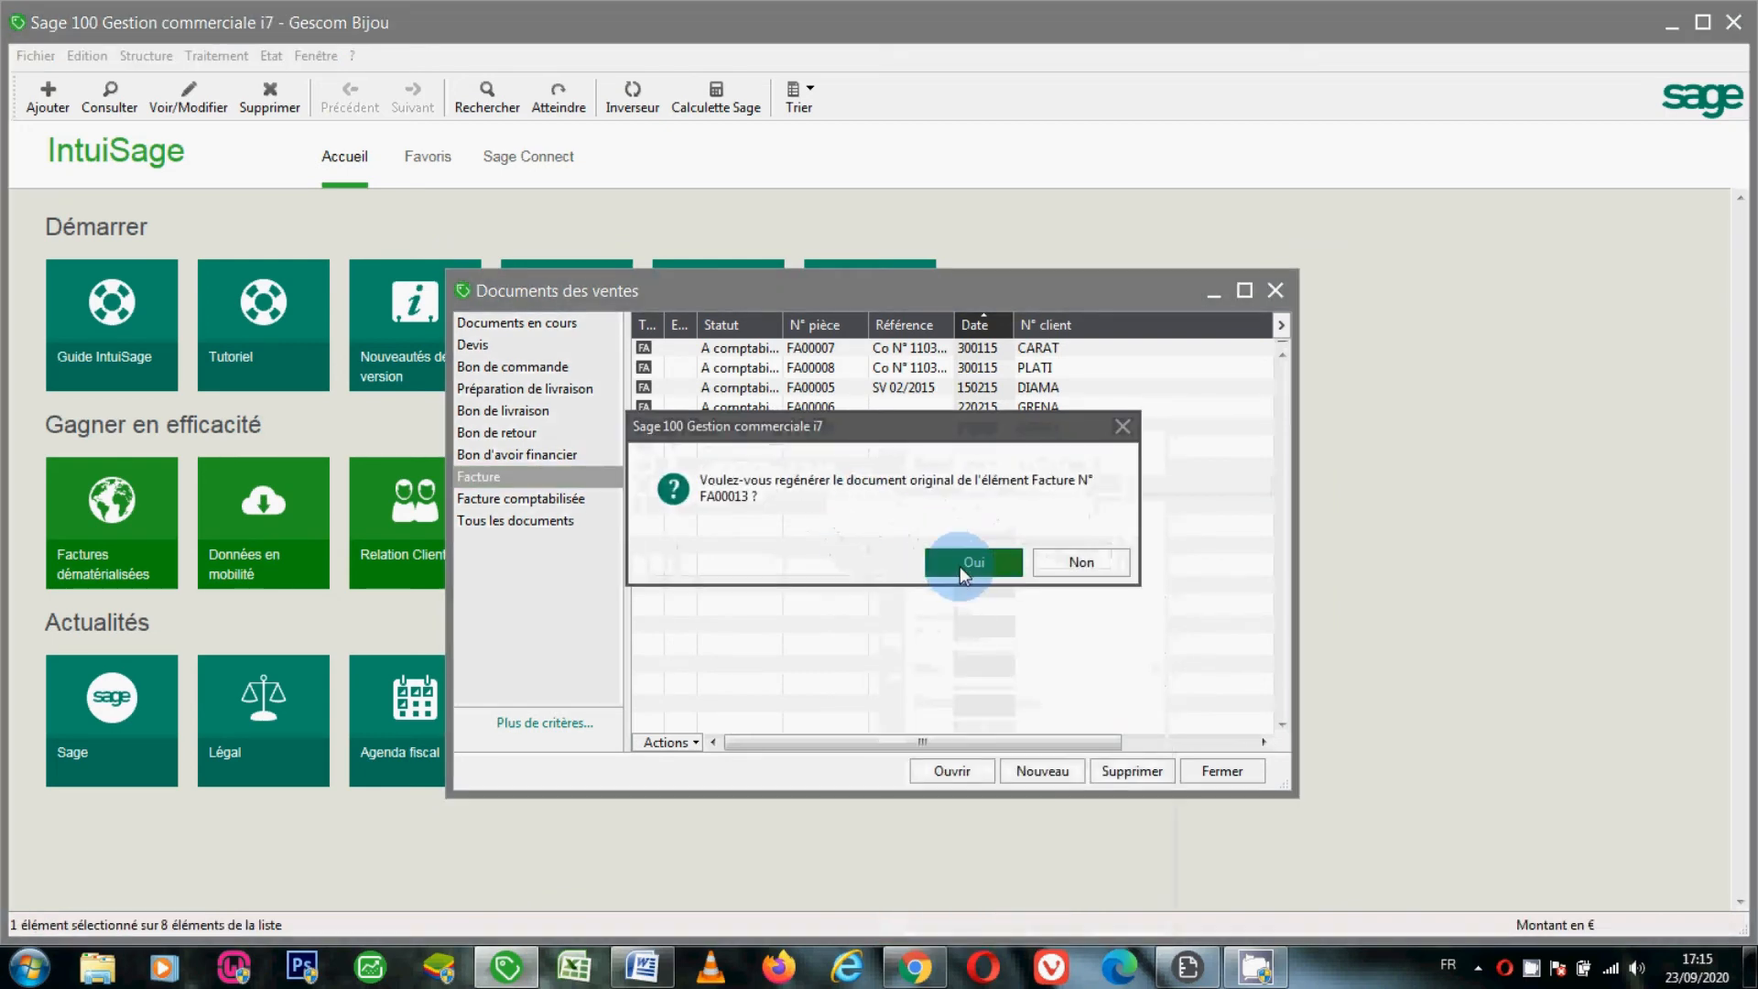
left_click(960, 566)
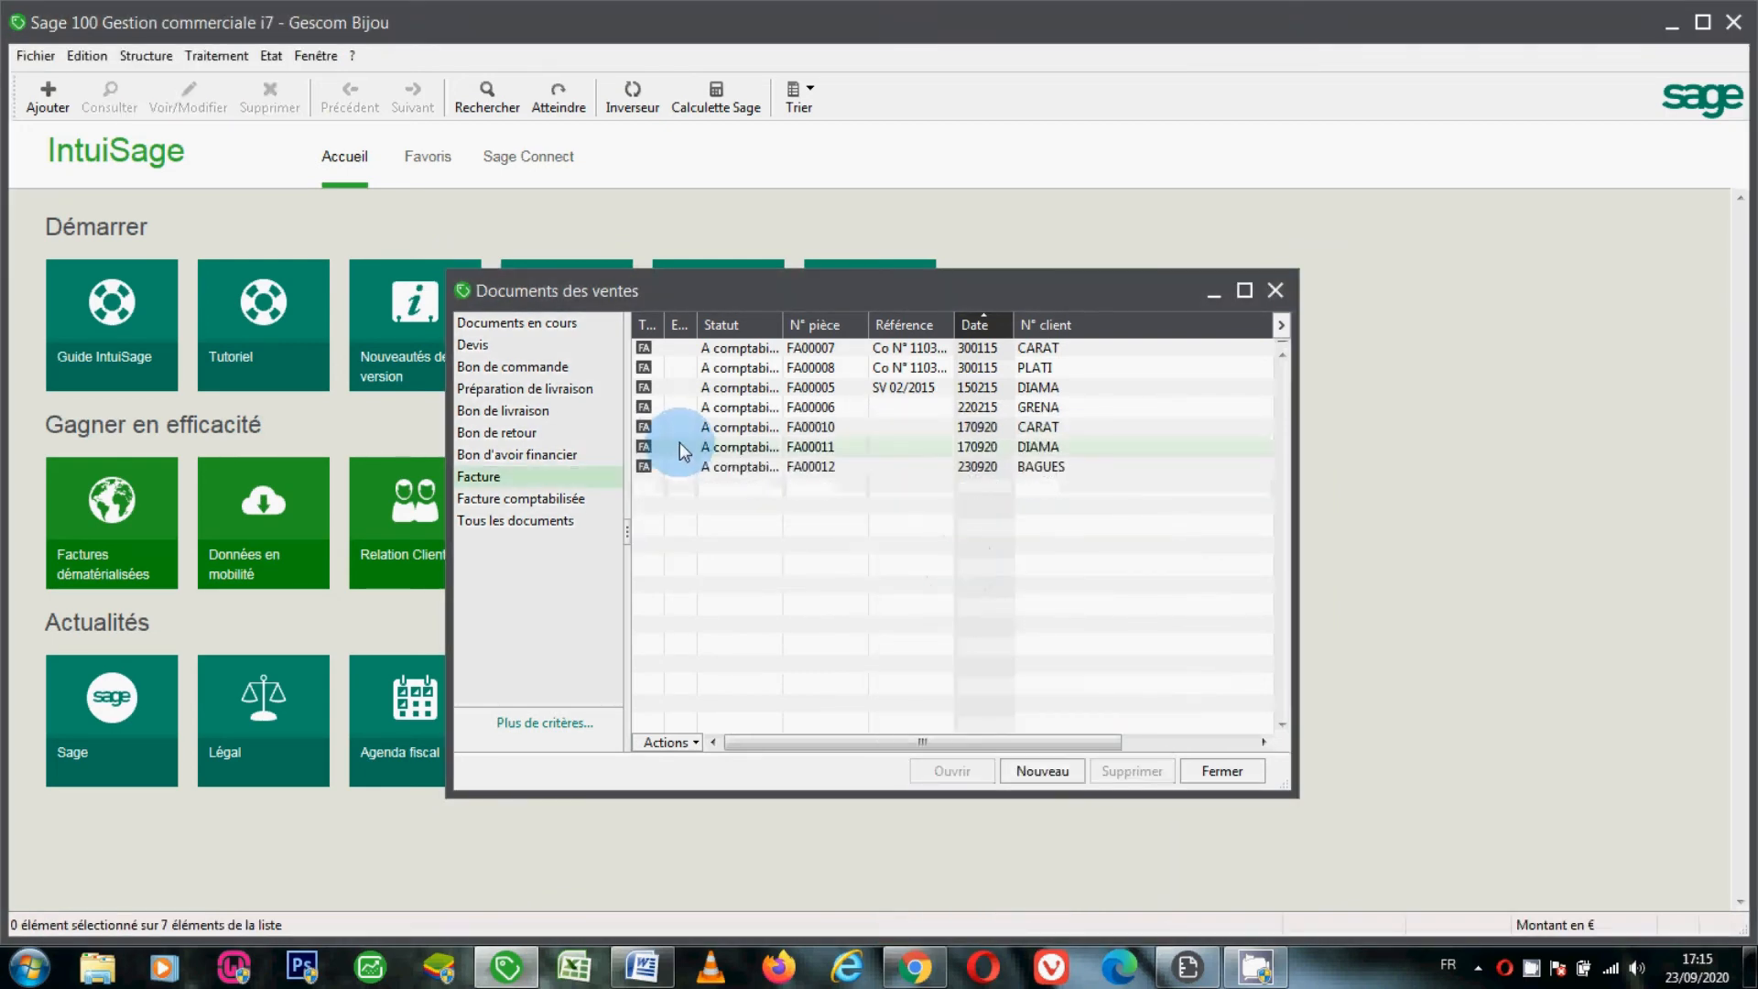
Add the article HROUE (Roue, mécanisme horloge) to the DIAMA delivery note dated 21/09/2020 and save the note.
left_click(554, 417)
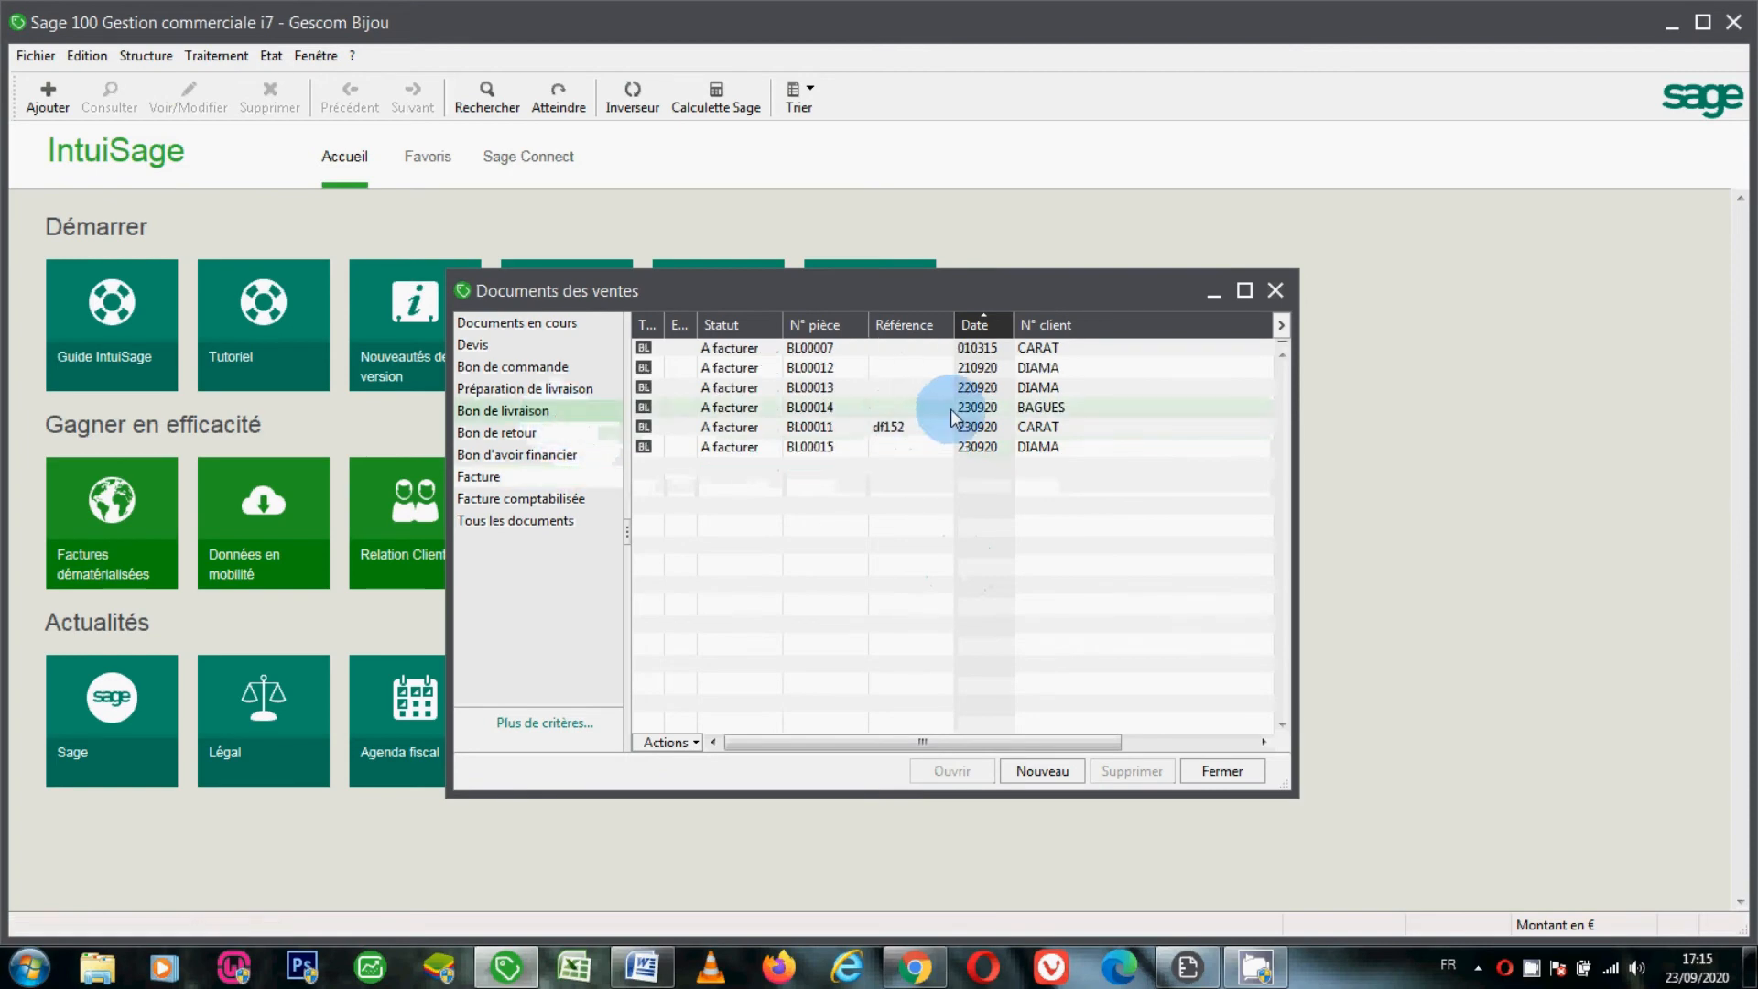
double_click(917, 371)
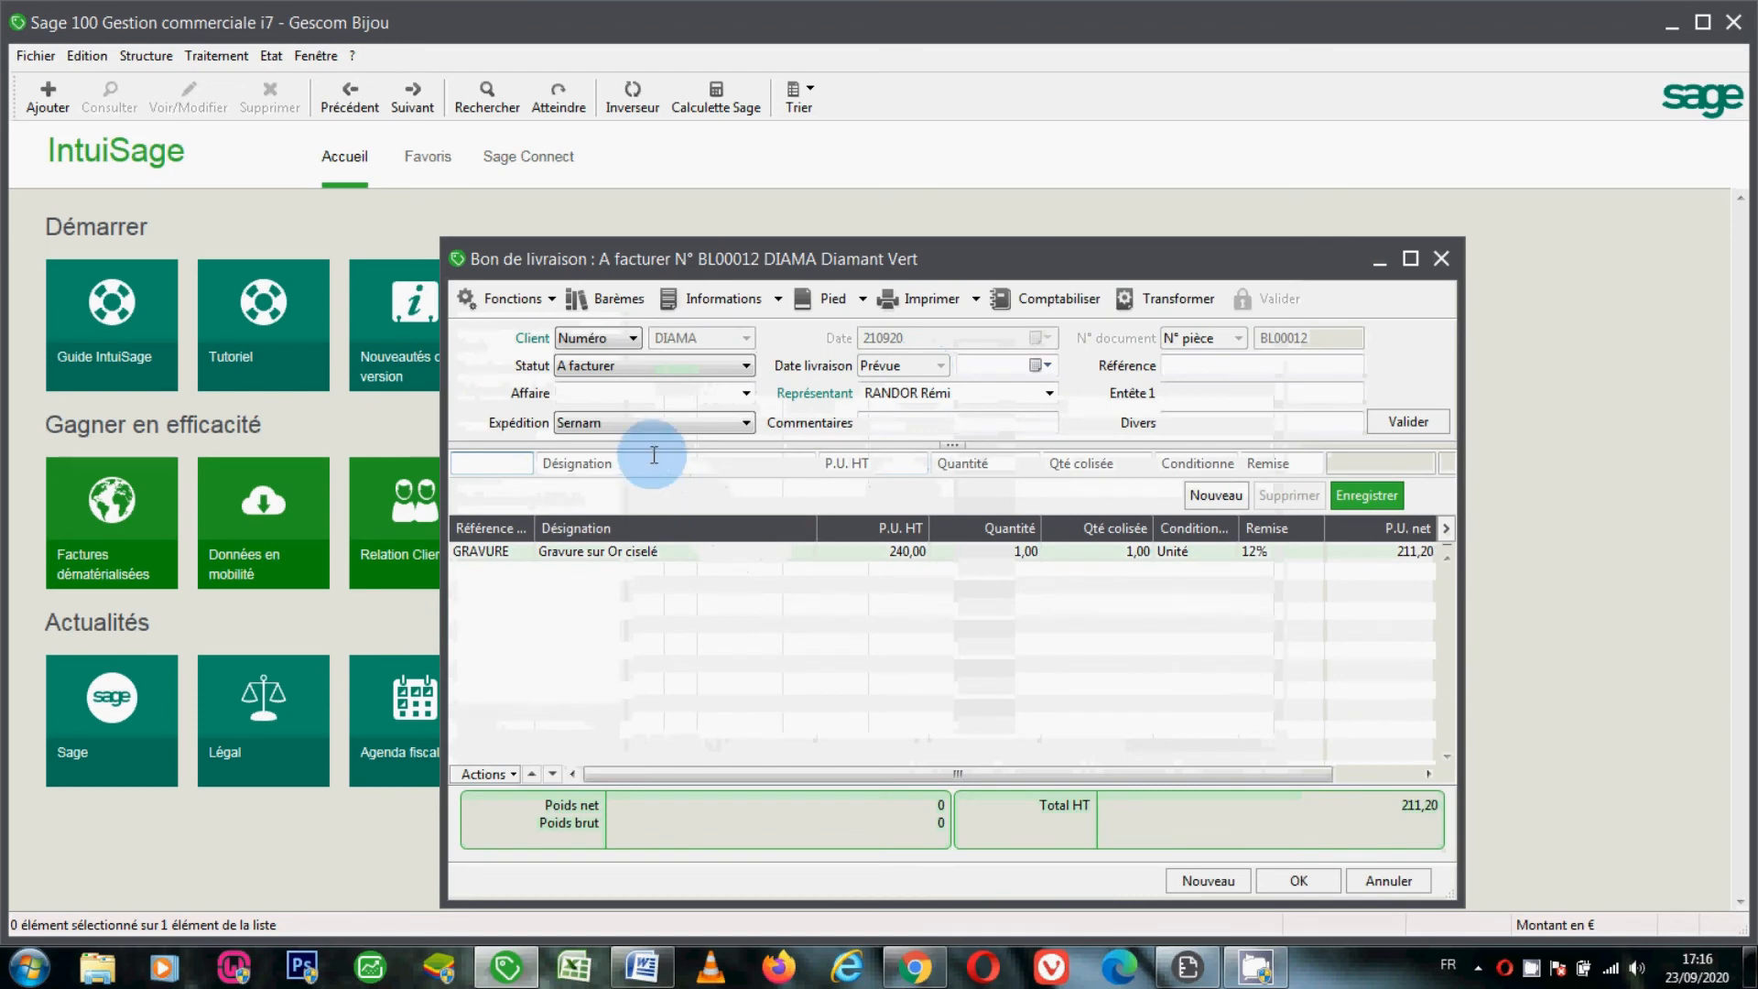
type("G")
key("Tab")
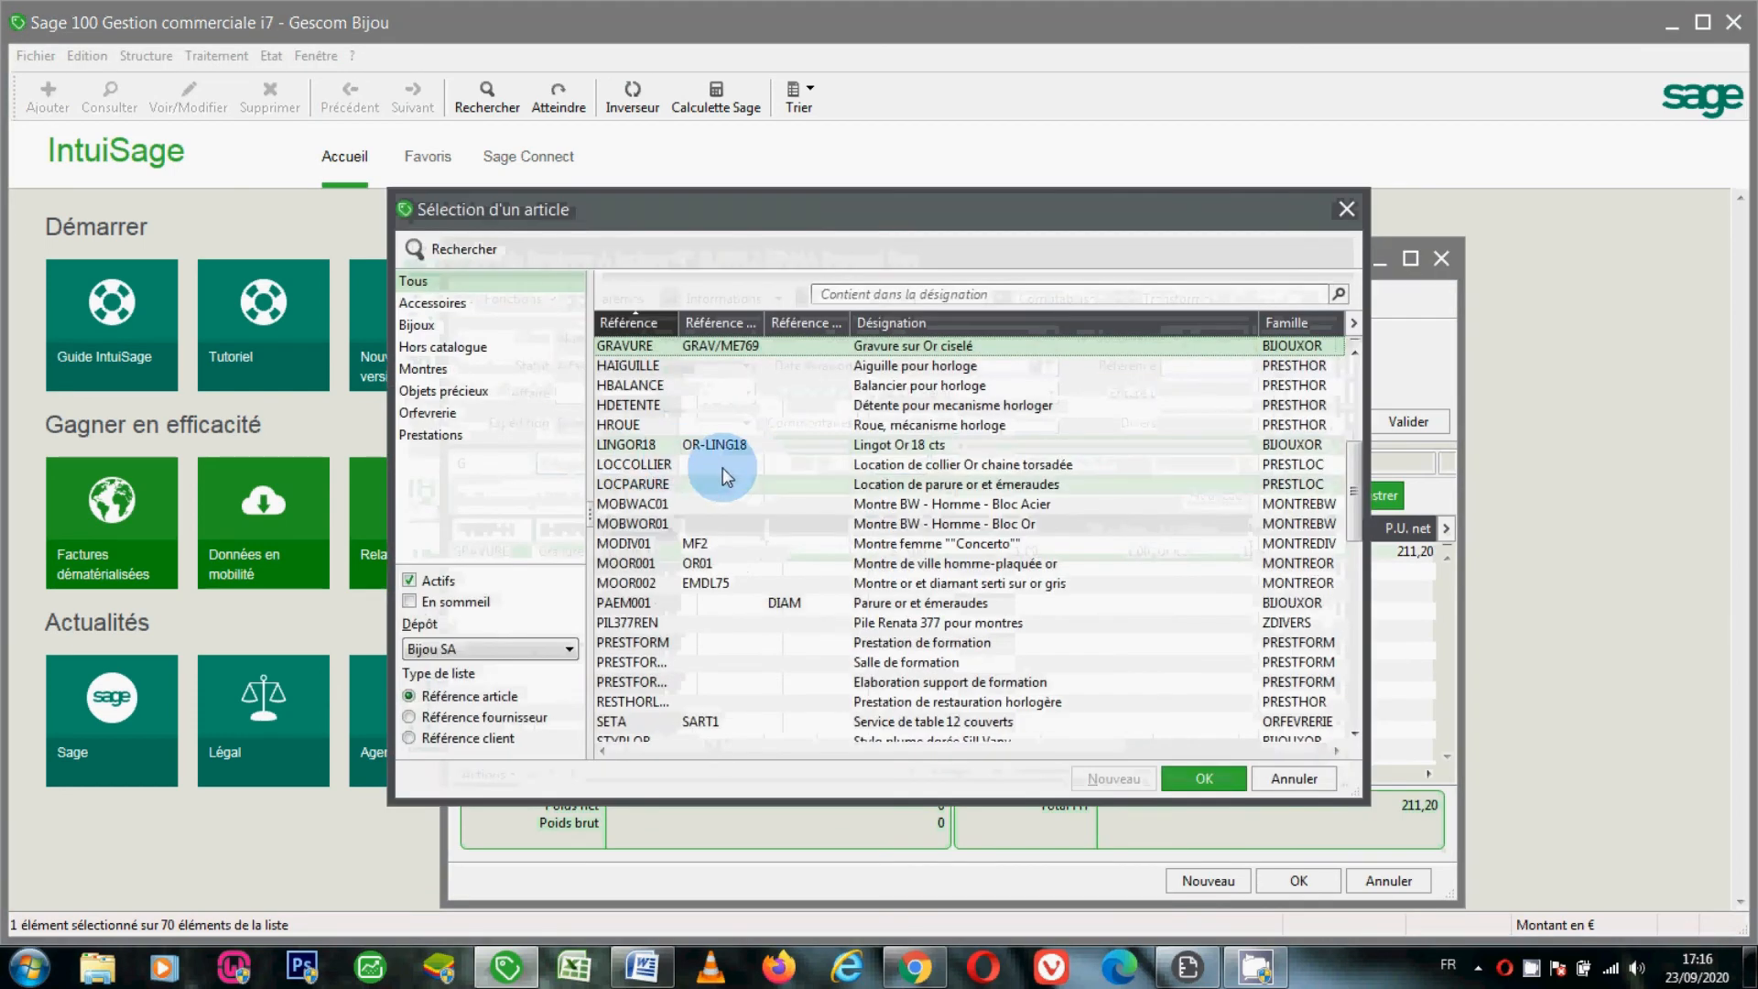
left_click(681, 425)
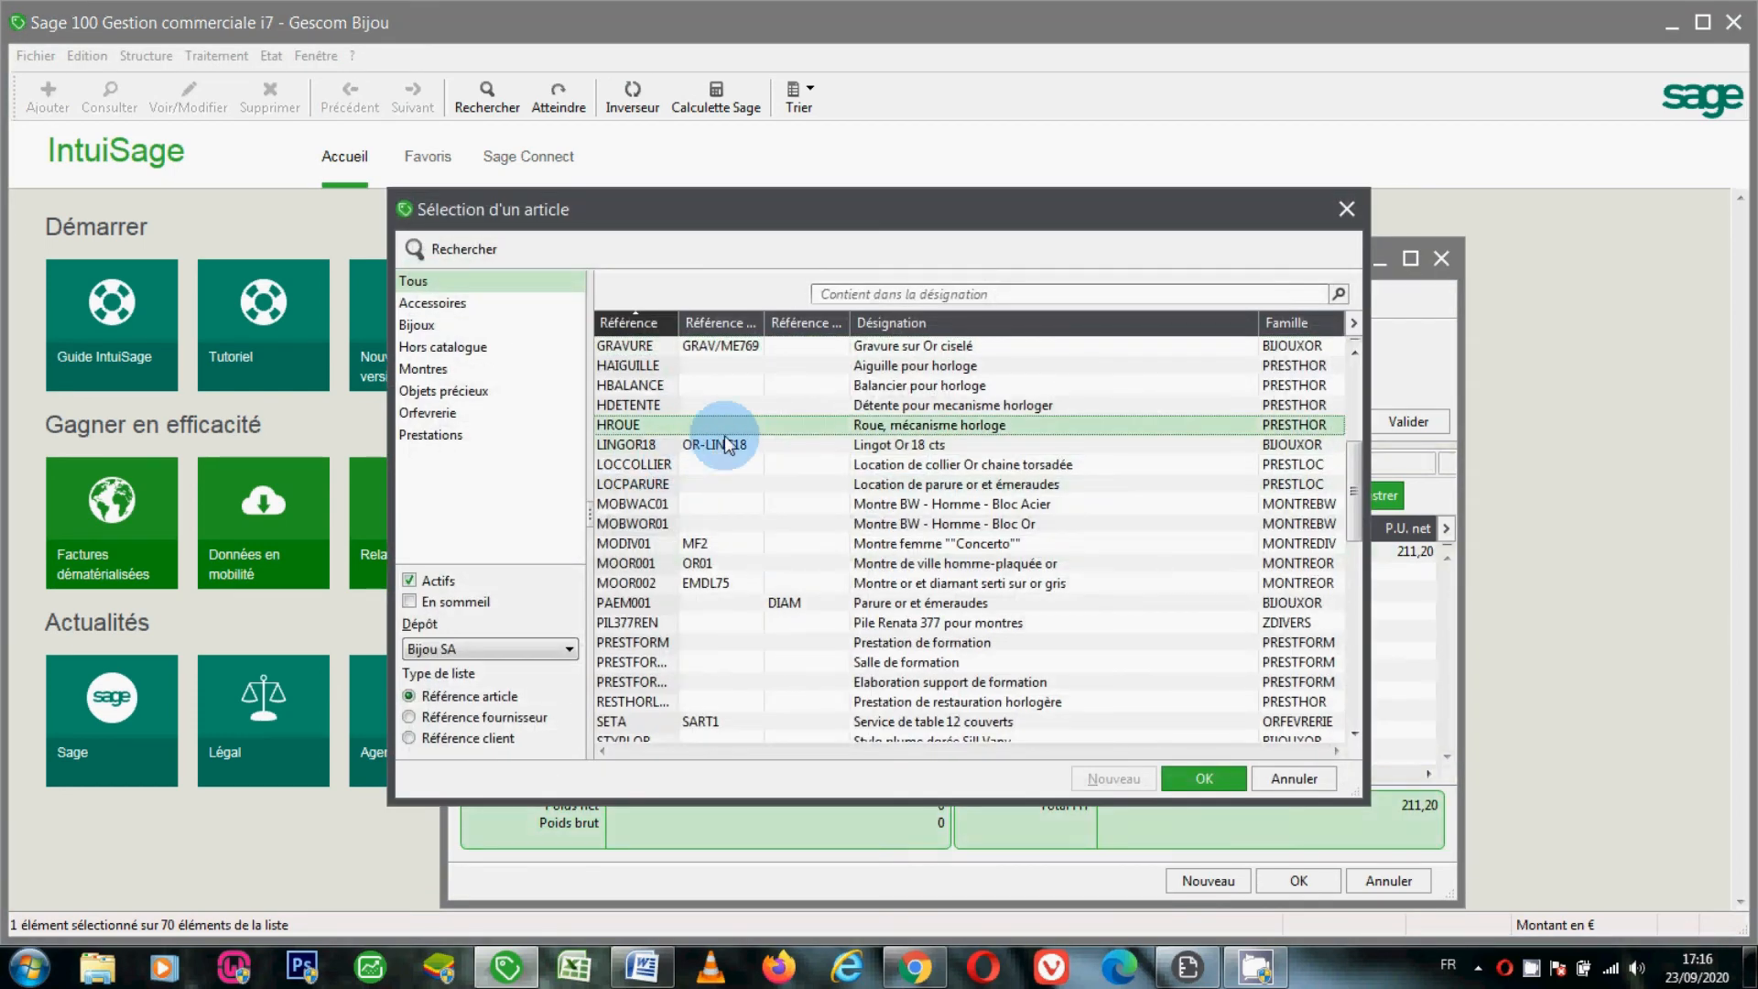
left_click(1190, 776)
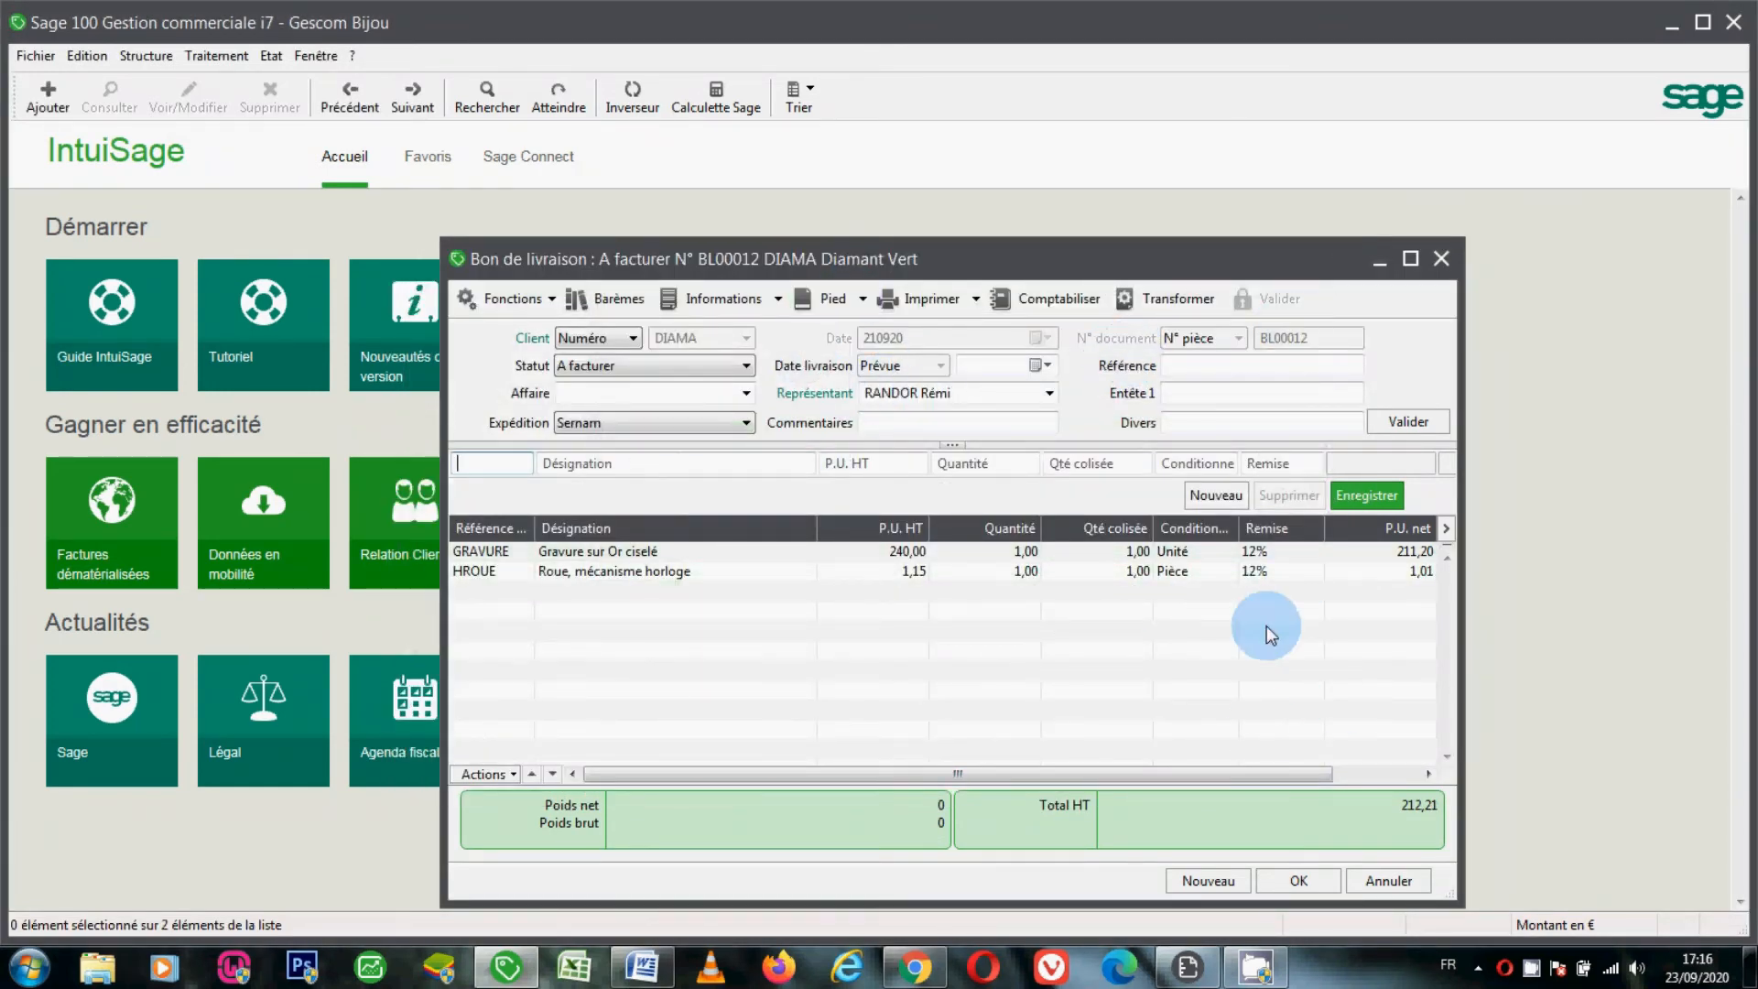
left_click(1298, 881)
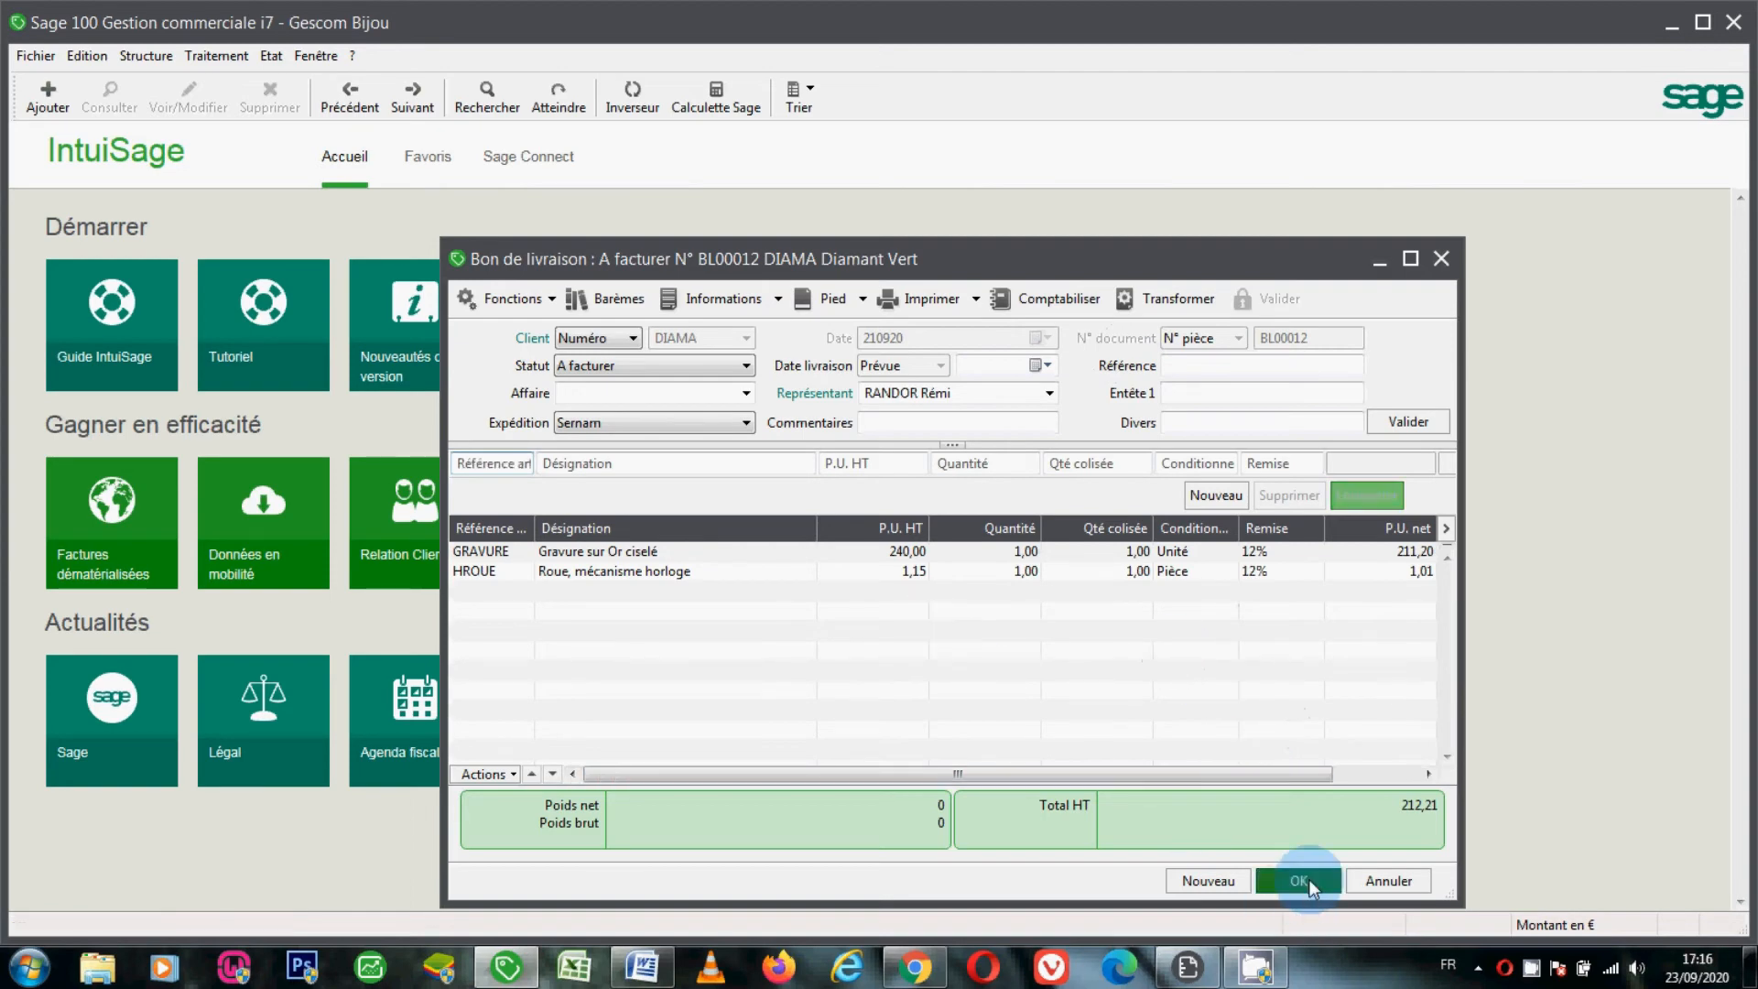
Transform the three DIAMA delivery notes together into an invoice dated 230920 with status A comptabiliser and souche N° pièce.
left_click(1035, 368)
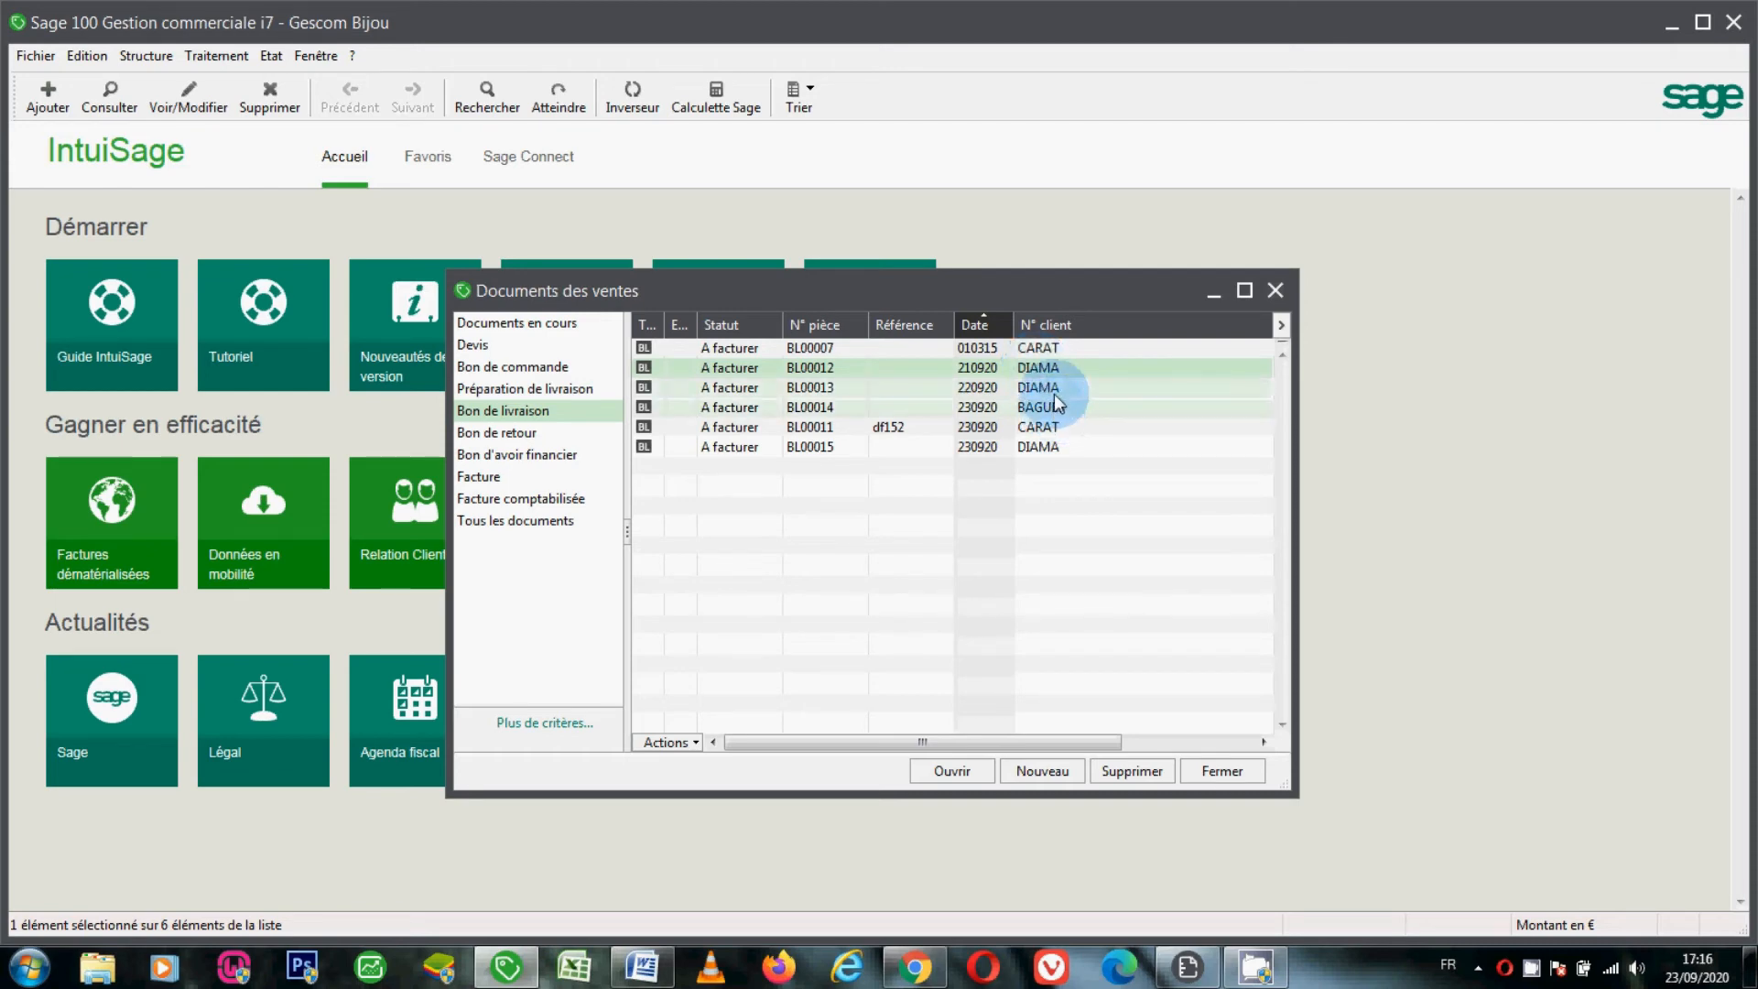
left_click(1053, 392, "ctrl")
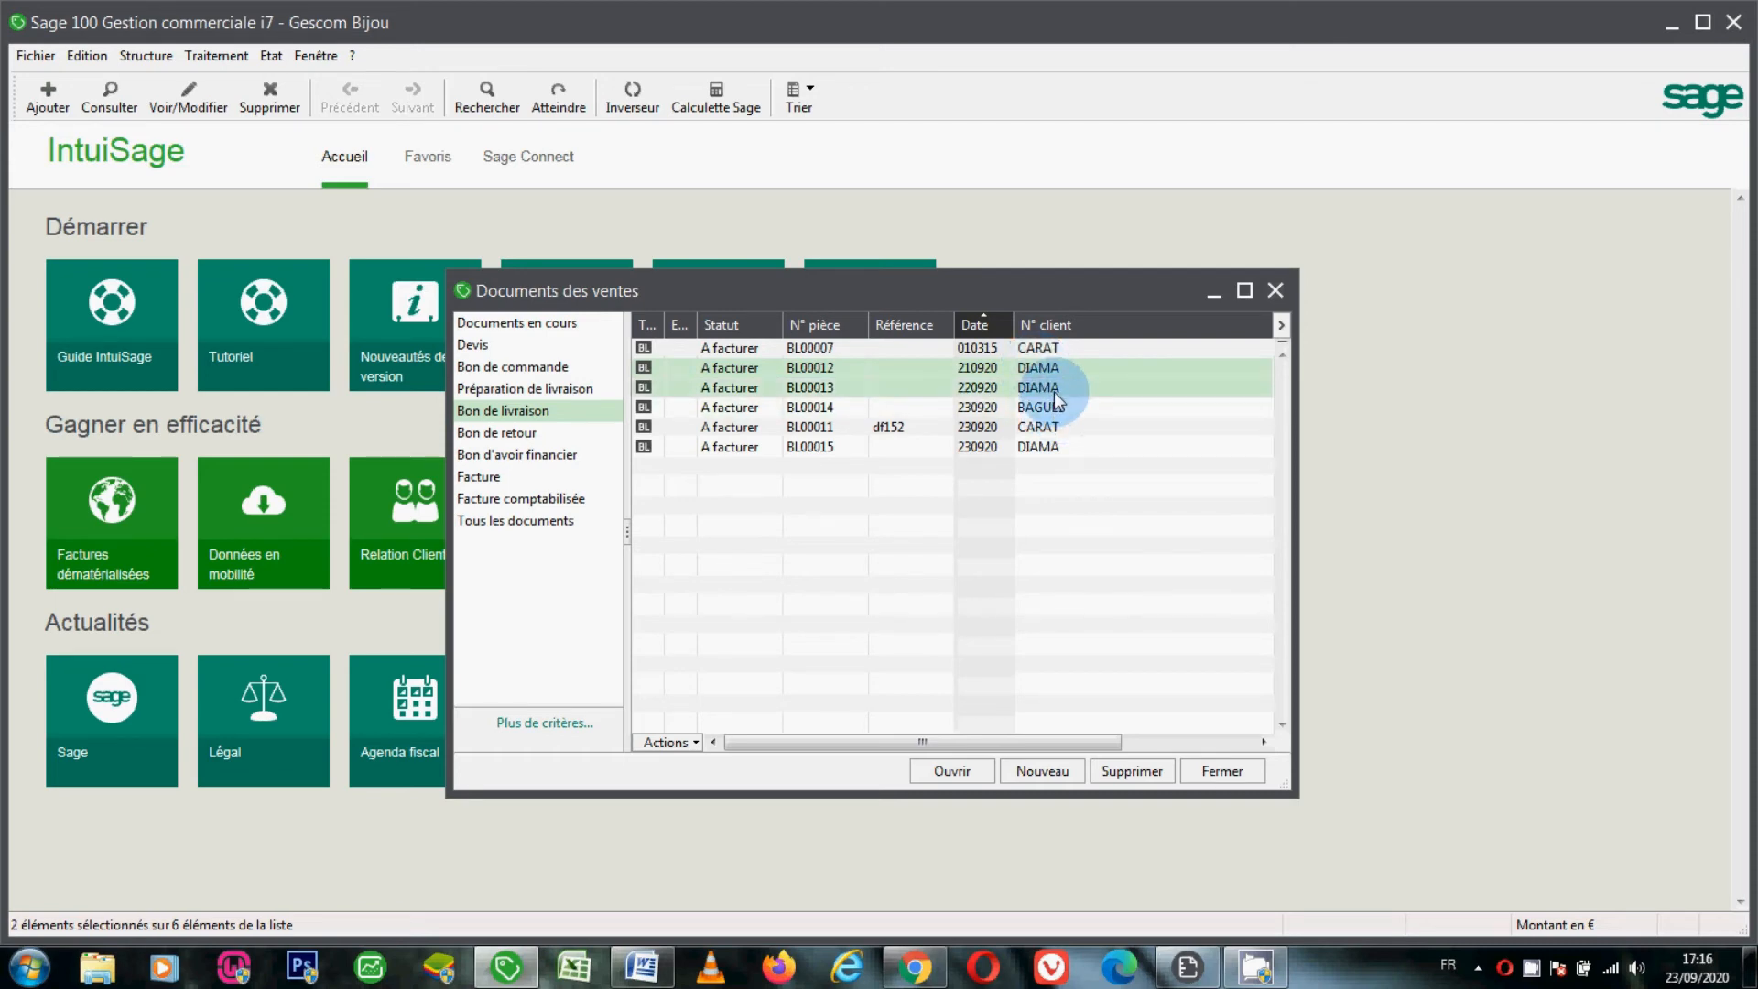
left_click(1052, 450, "ctrl")
right_click(1051, 451)
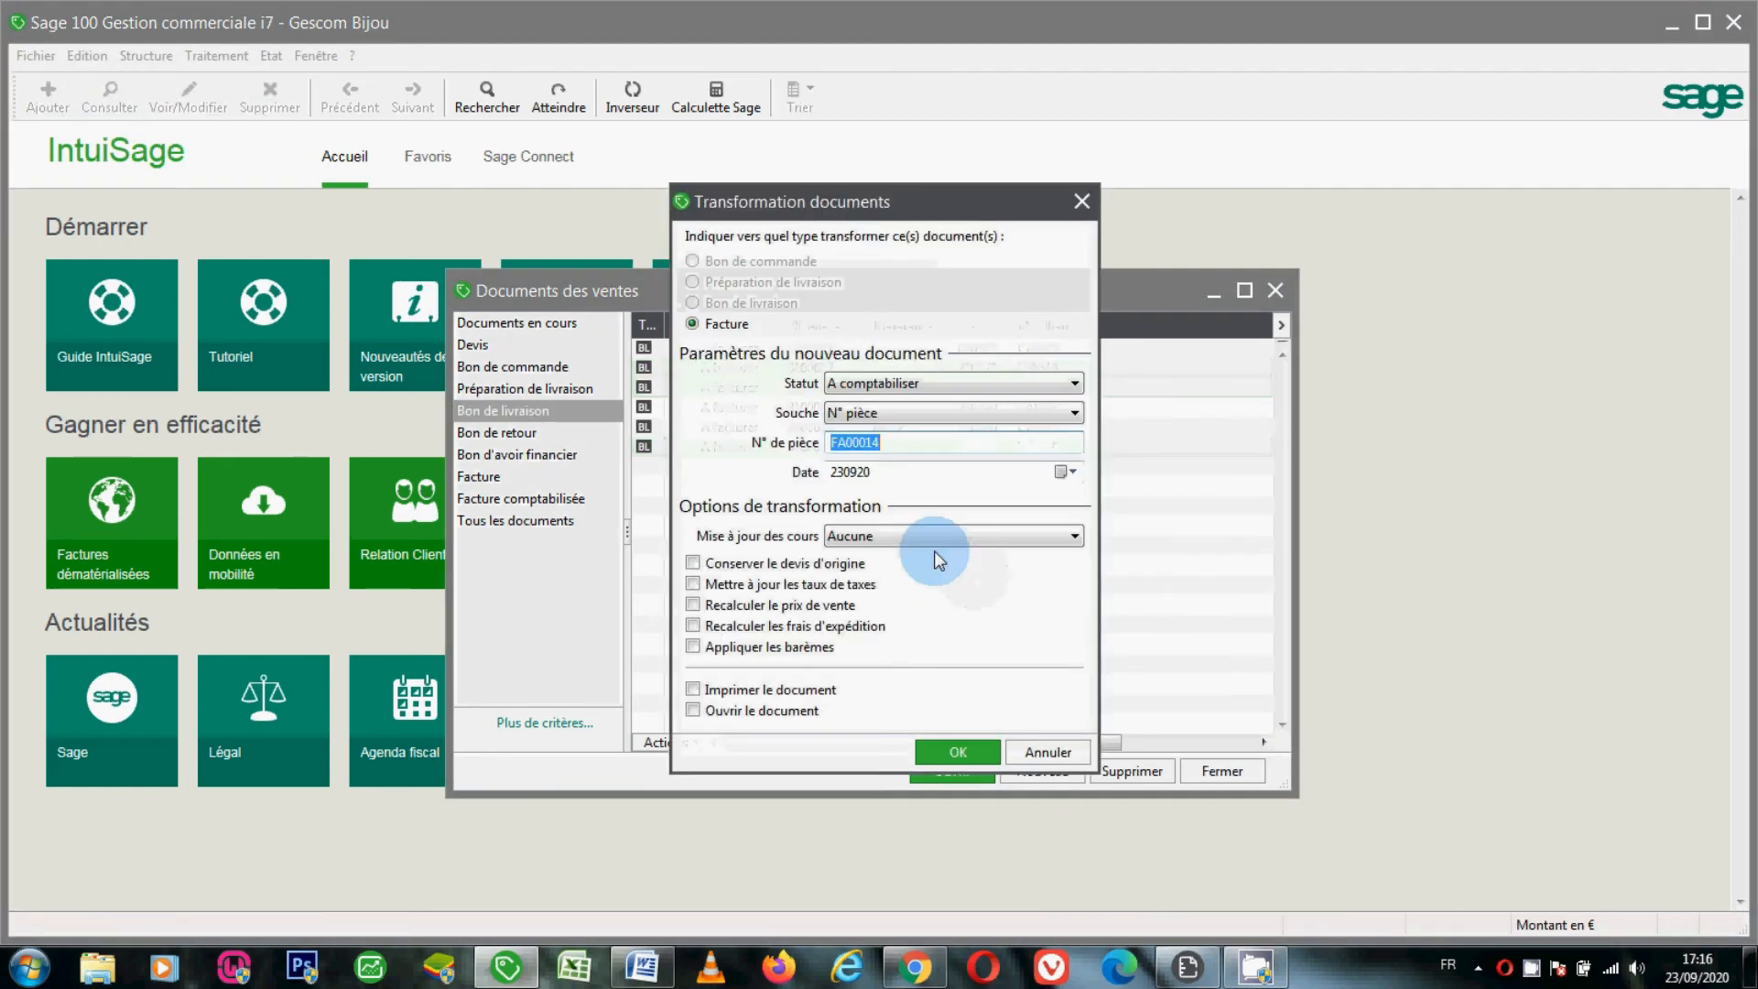
left_click(957, 758)
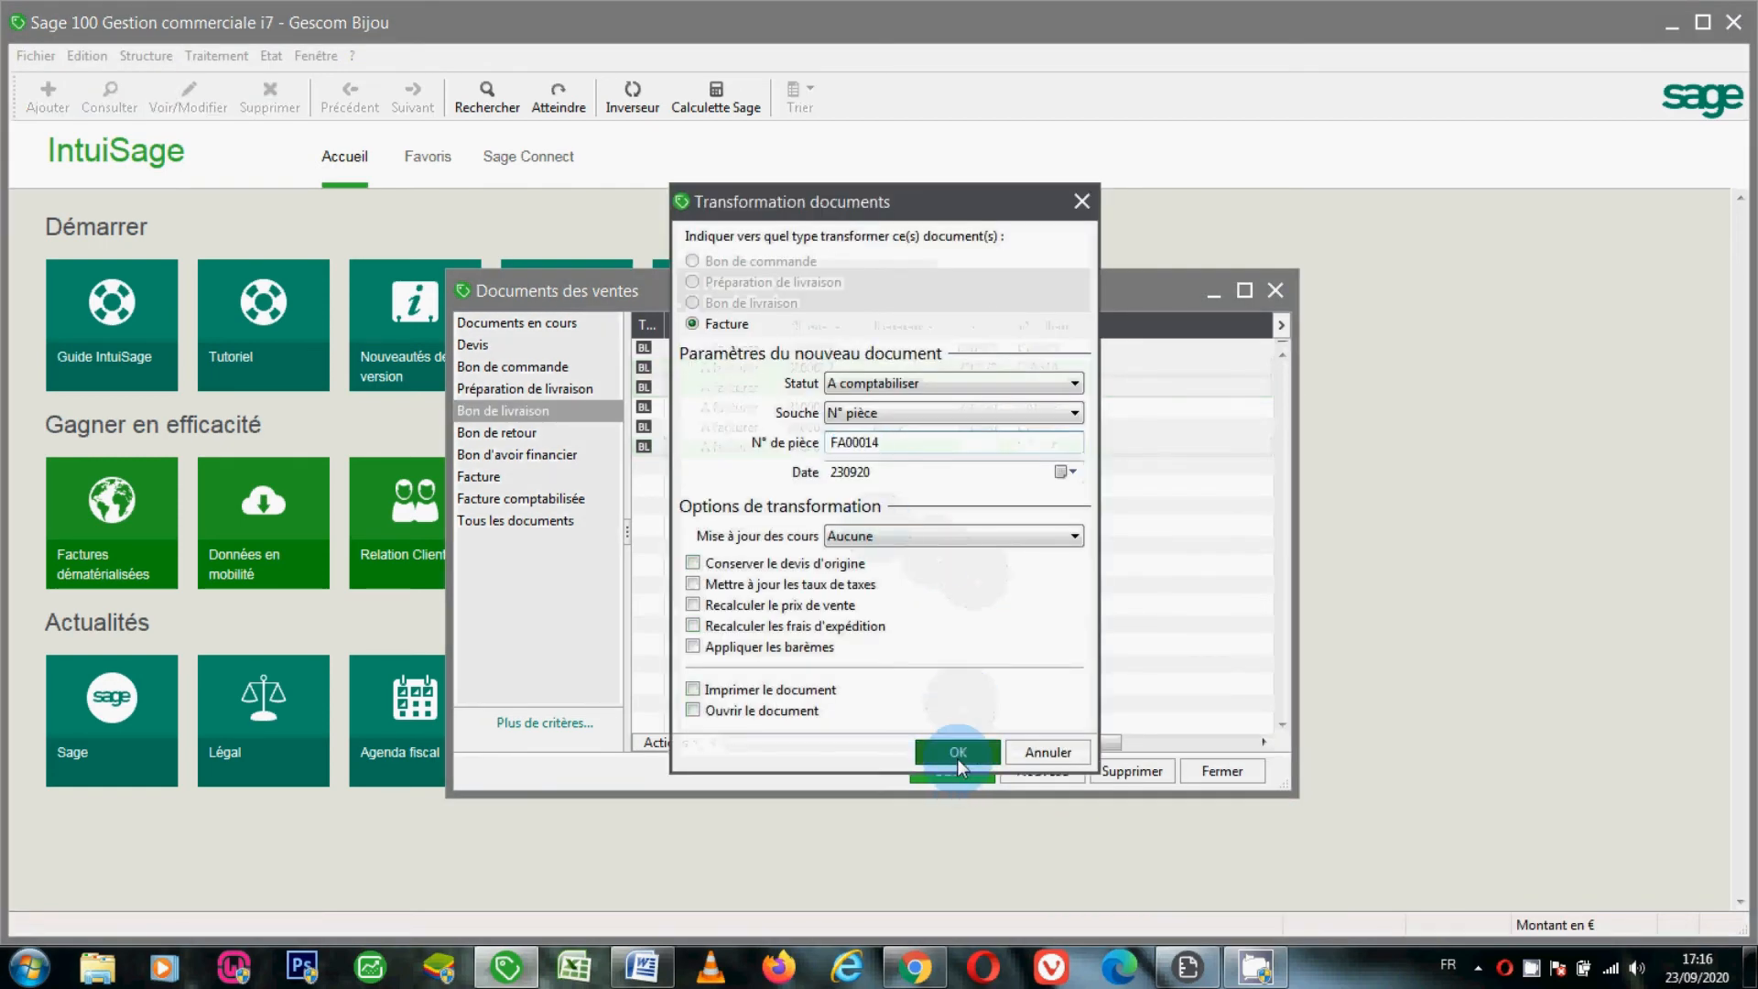
Check the article lines and total excluding tax of the new DIAMA invoice dated 23/09/2020, and close the sales documents list.
left_click(518, 475)
double_click(840, 485)
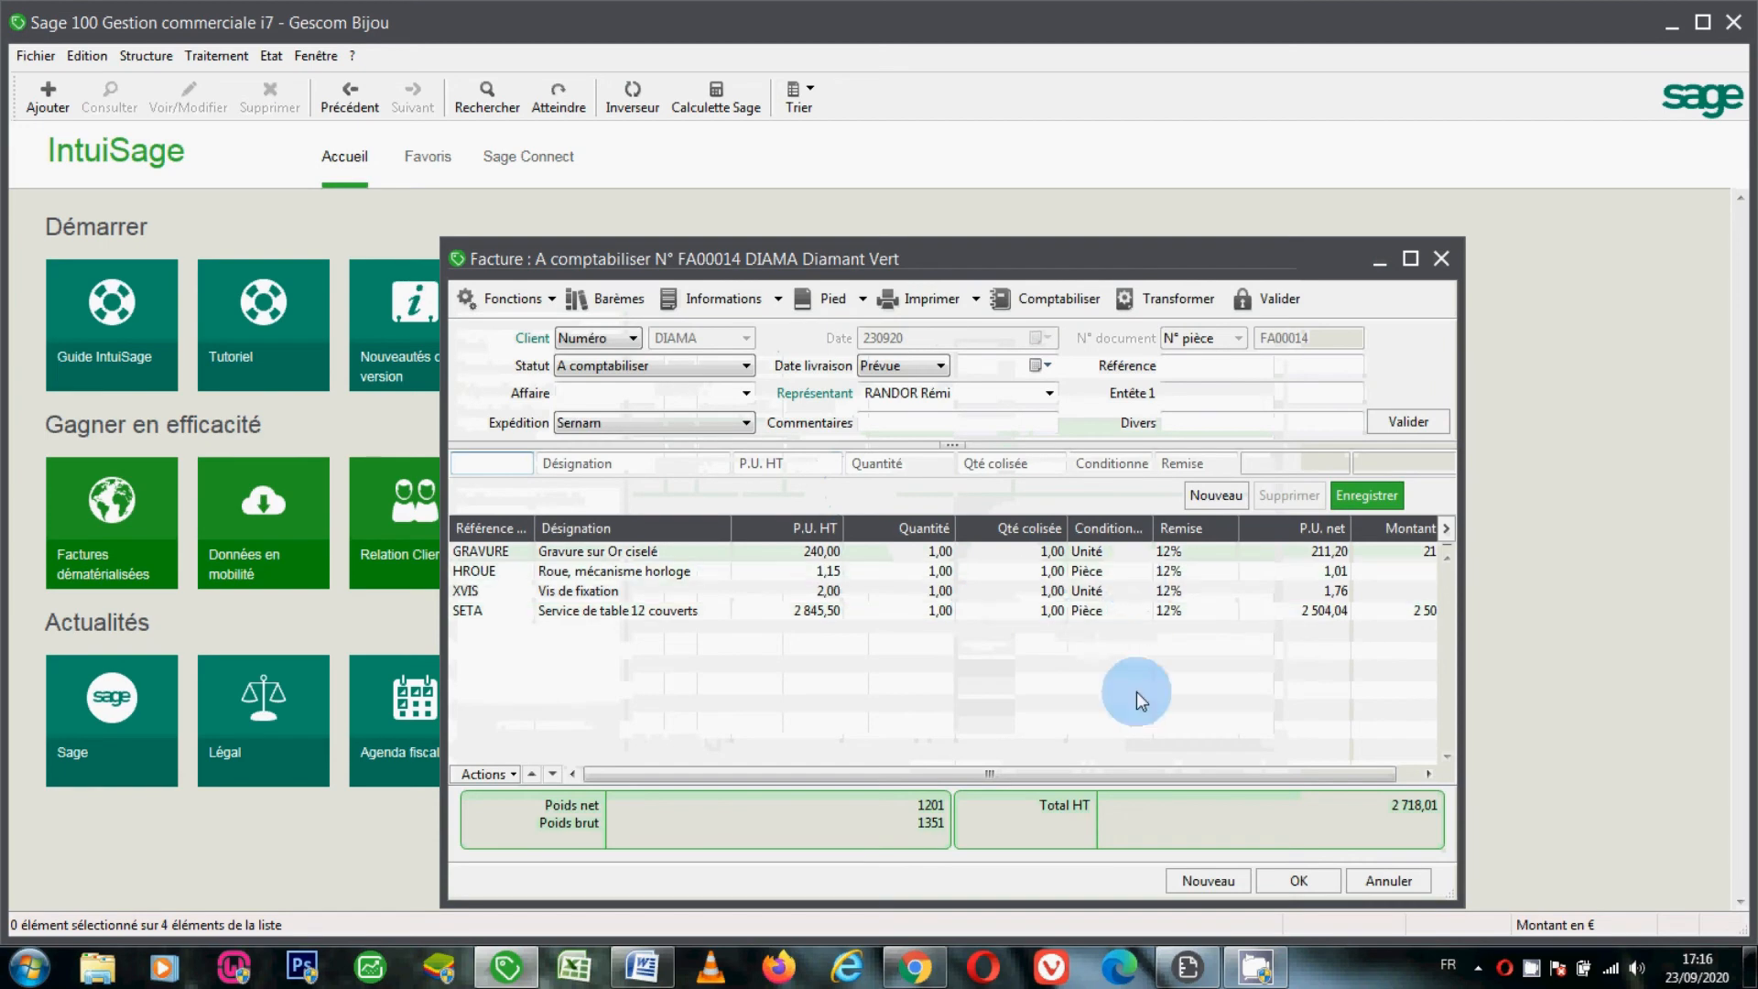
left_click(1373, 877)
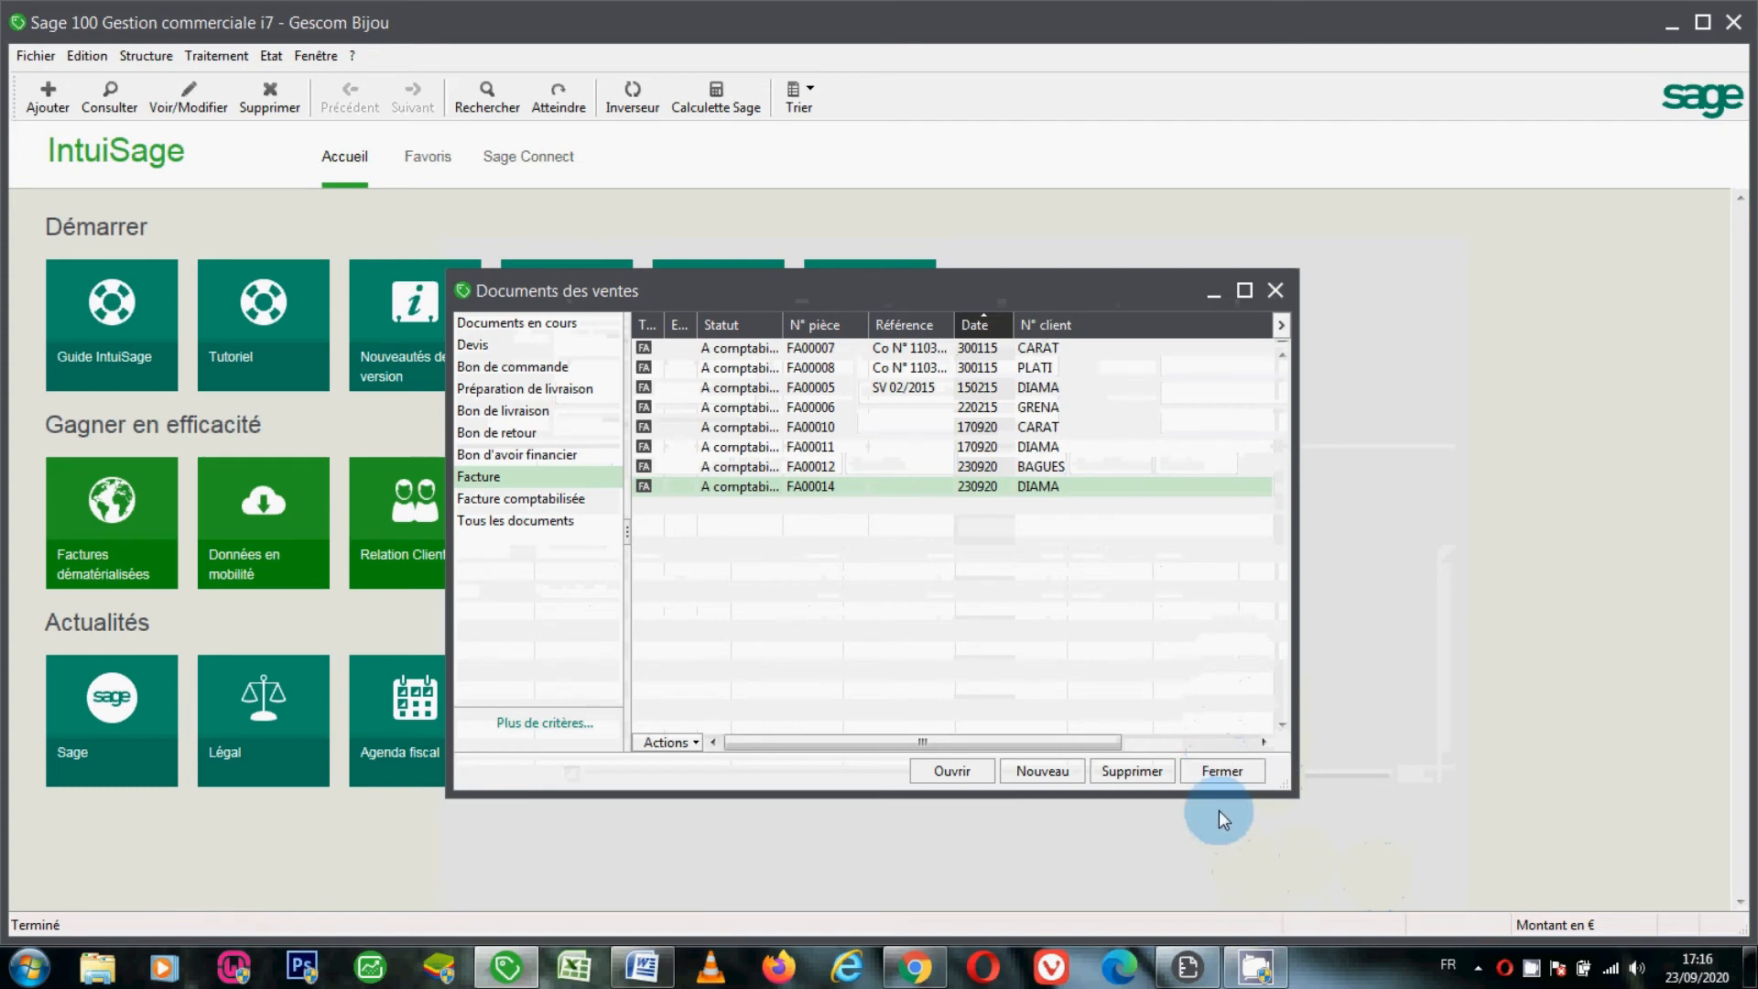
left_click(1215, 772)
Switch to Mise en page Gestion Commerciale and move the article table's frame up to the top of the heading row in the BL template.
left_click(1191, 967)
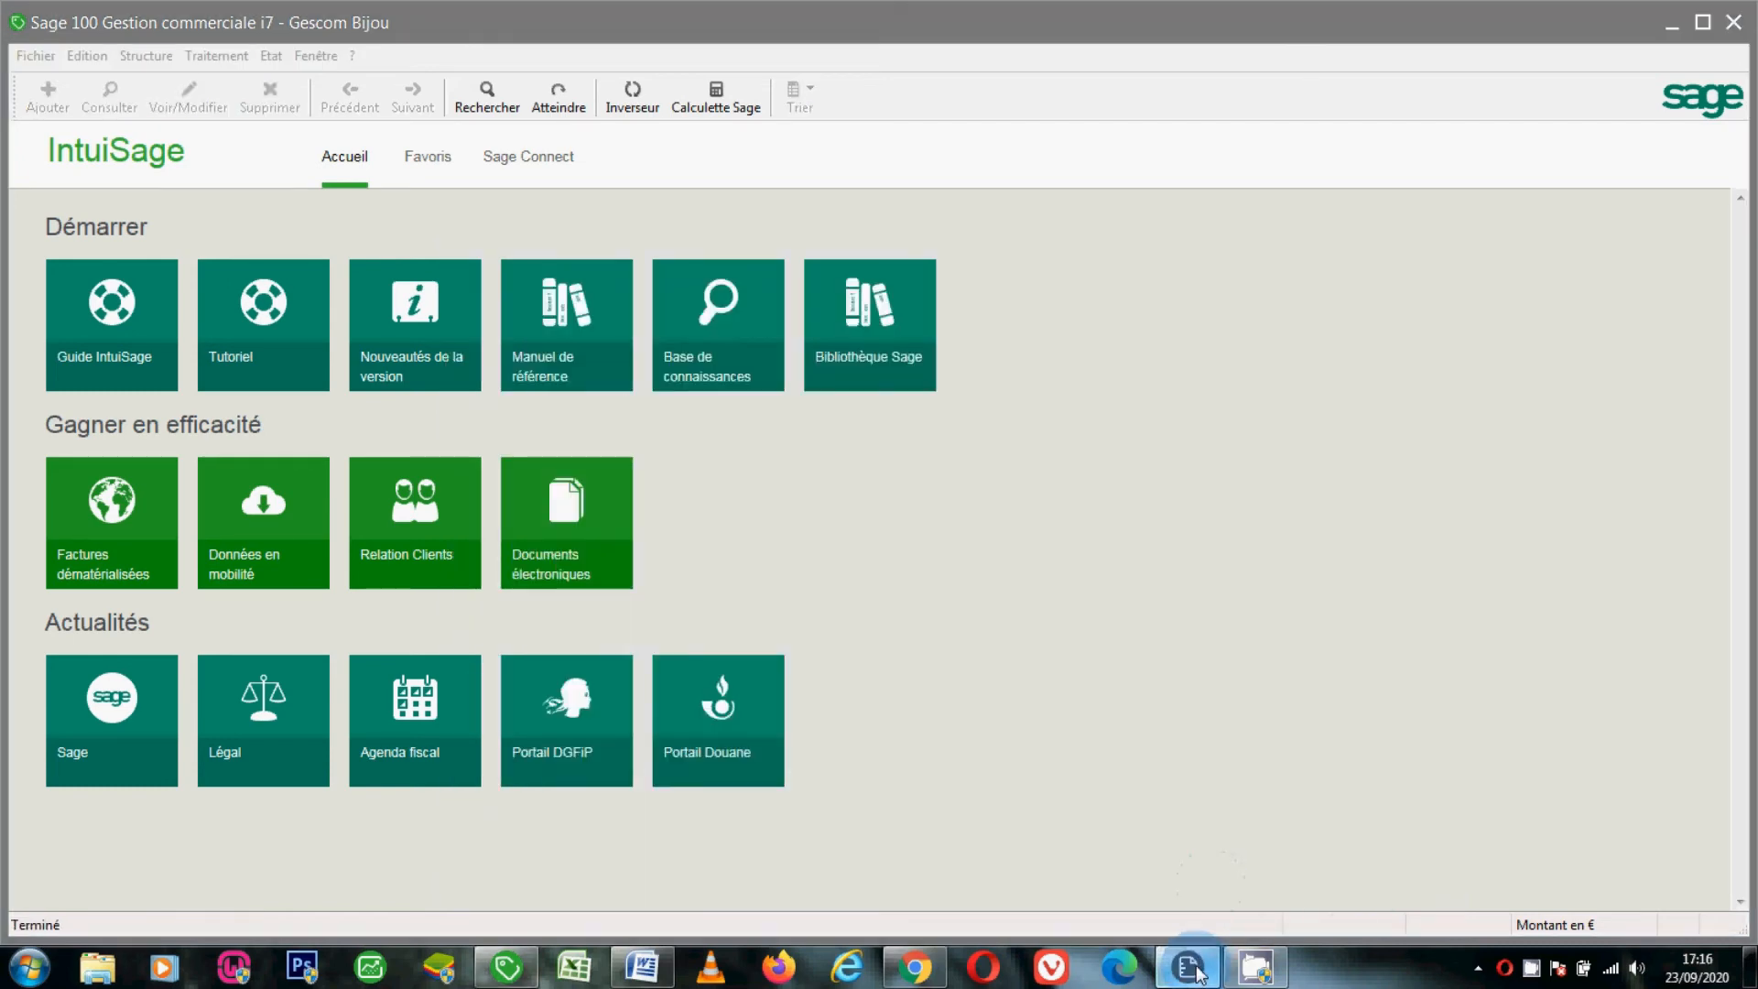
left_click(410, 738)
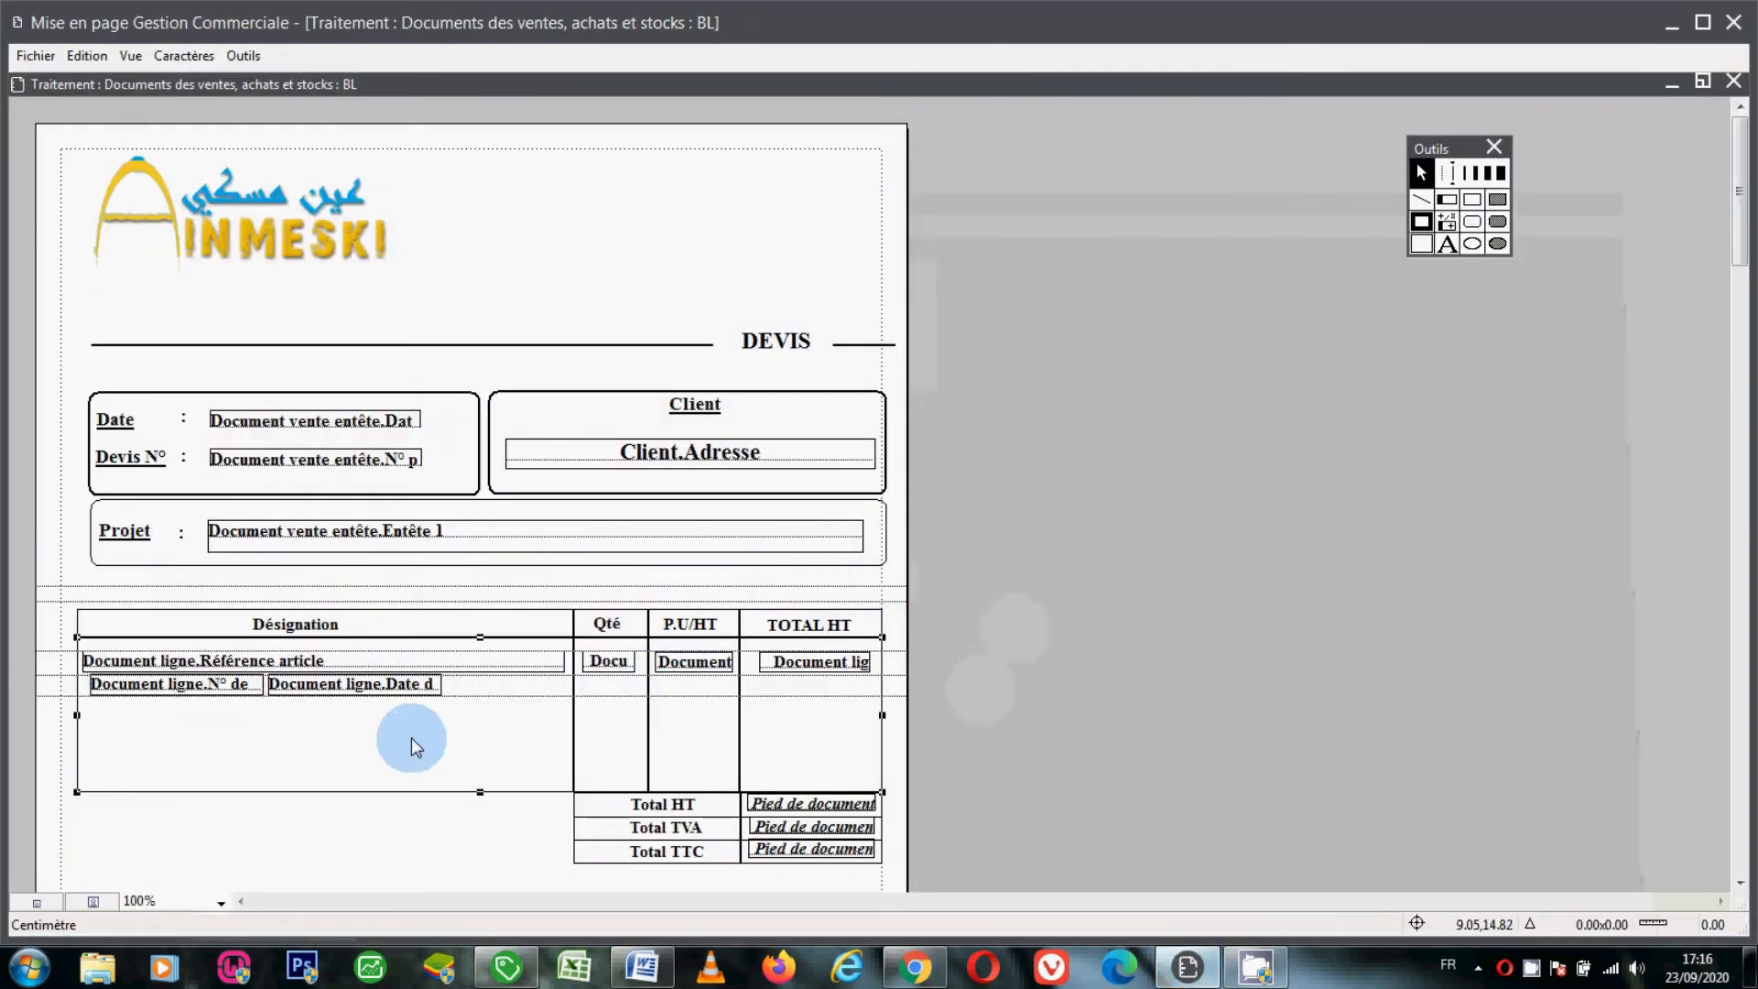
left_click_drag(410, 738, 373, 696)
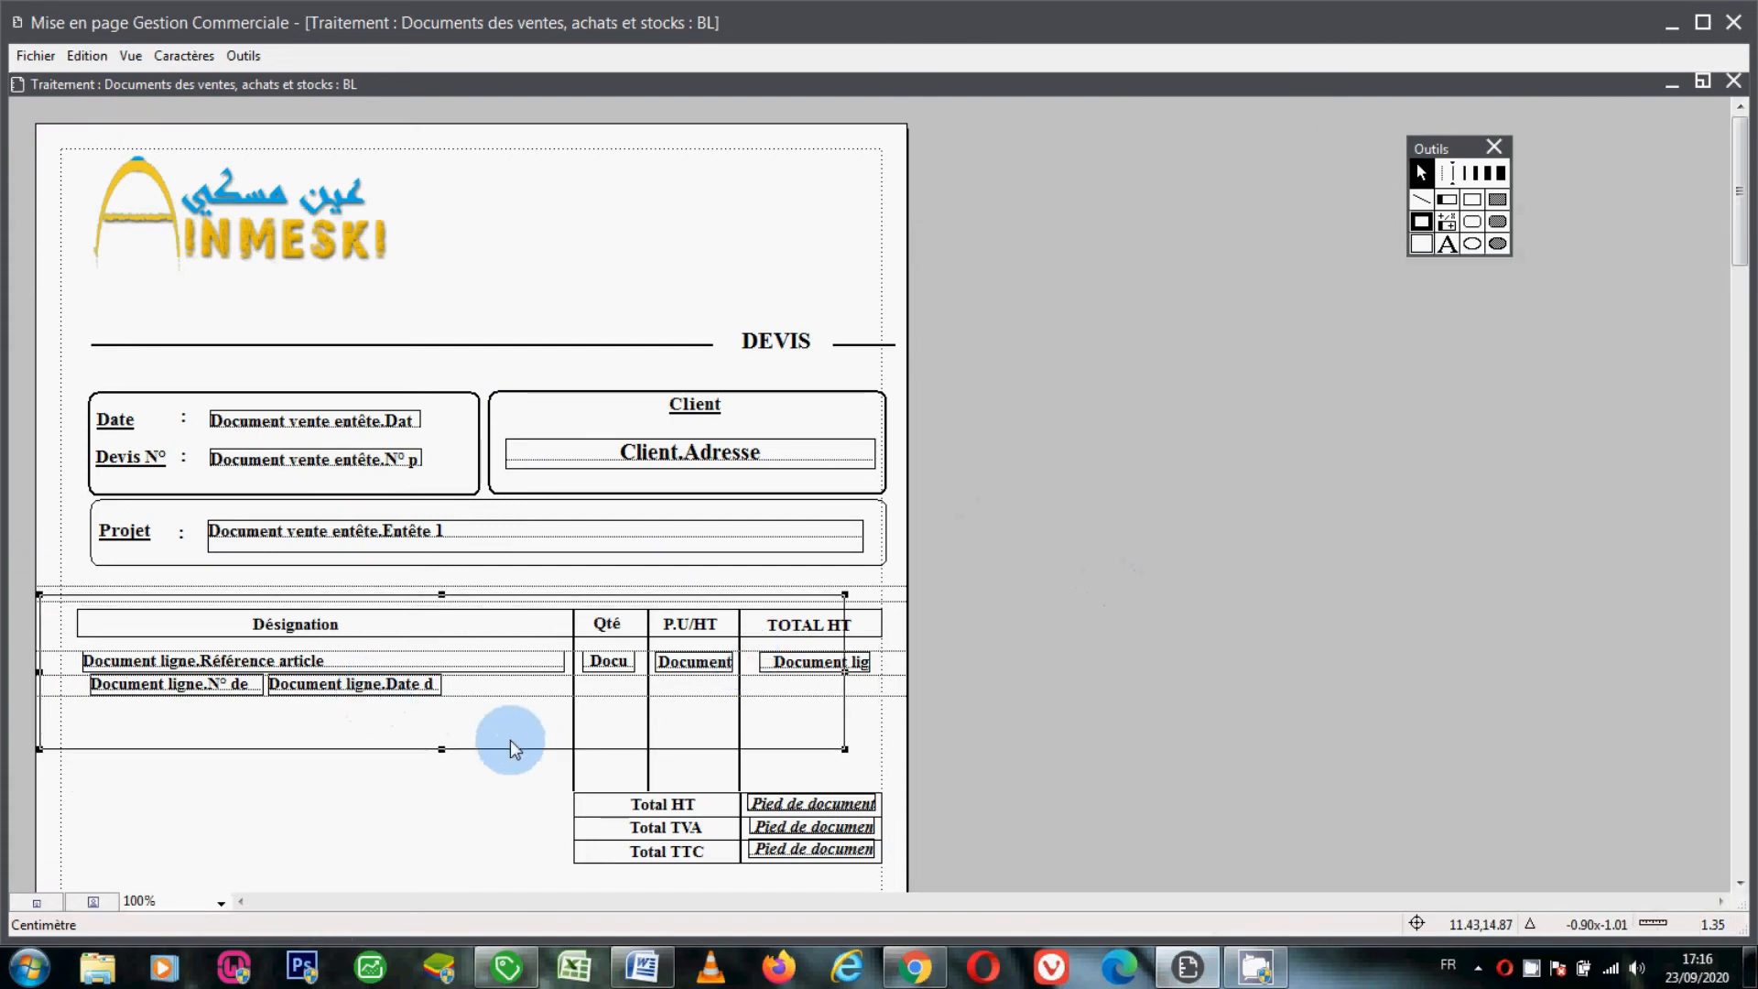
left_click_drag(508, 734, 546, 753)
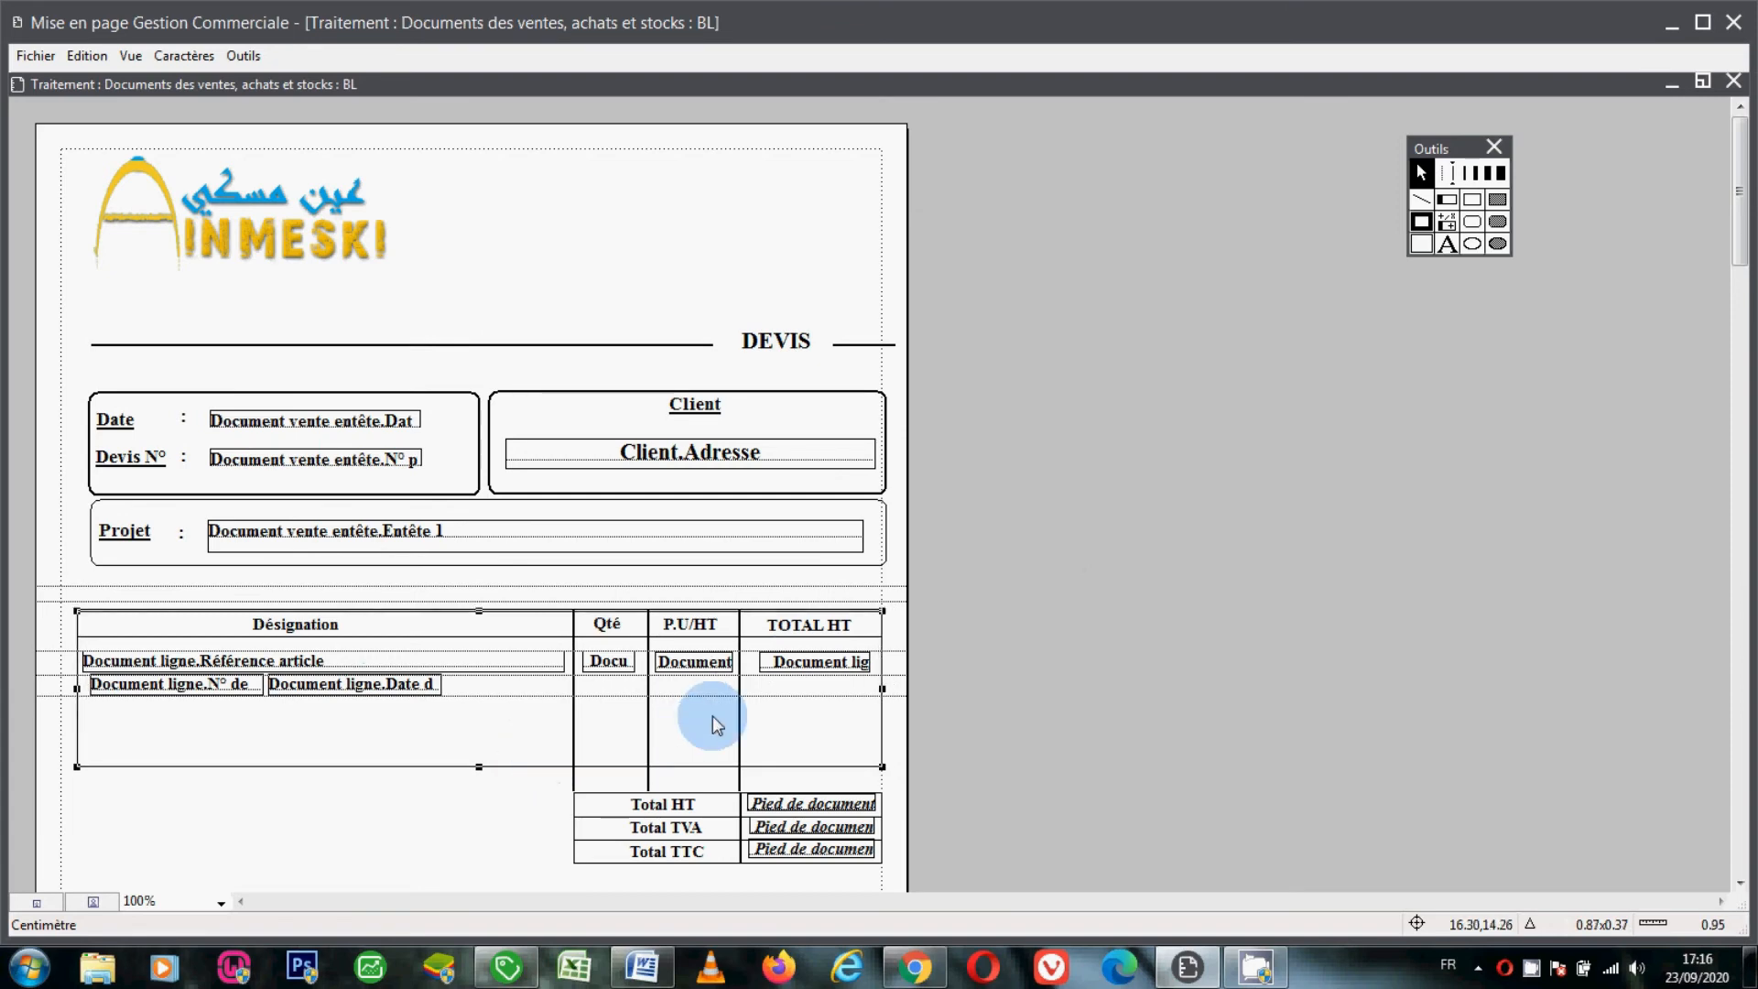
Delete the document line number and date fields below the Référence article field in the BL template.
left_click(954, 696)
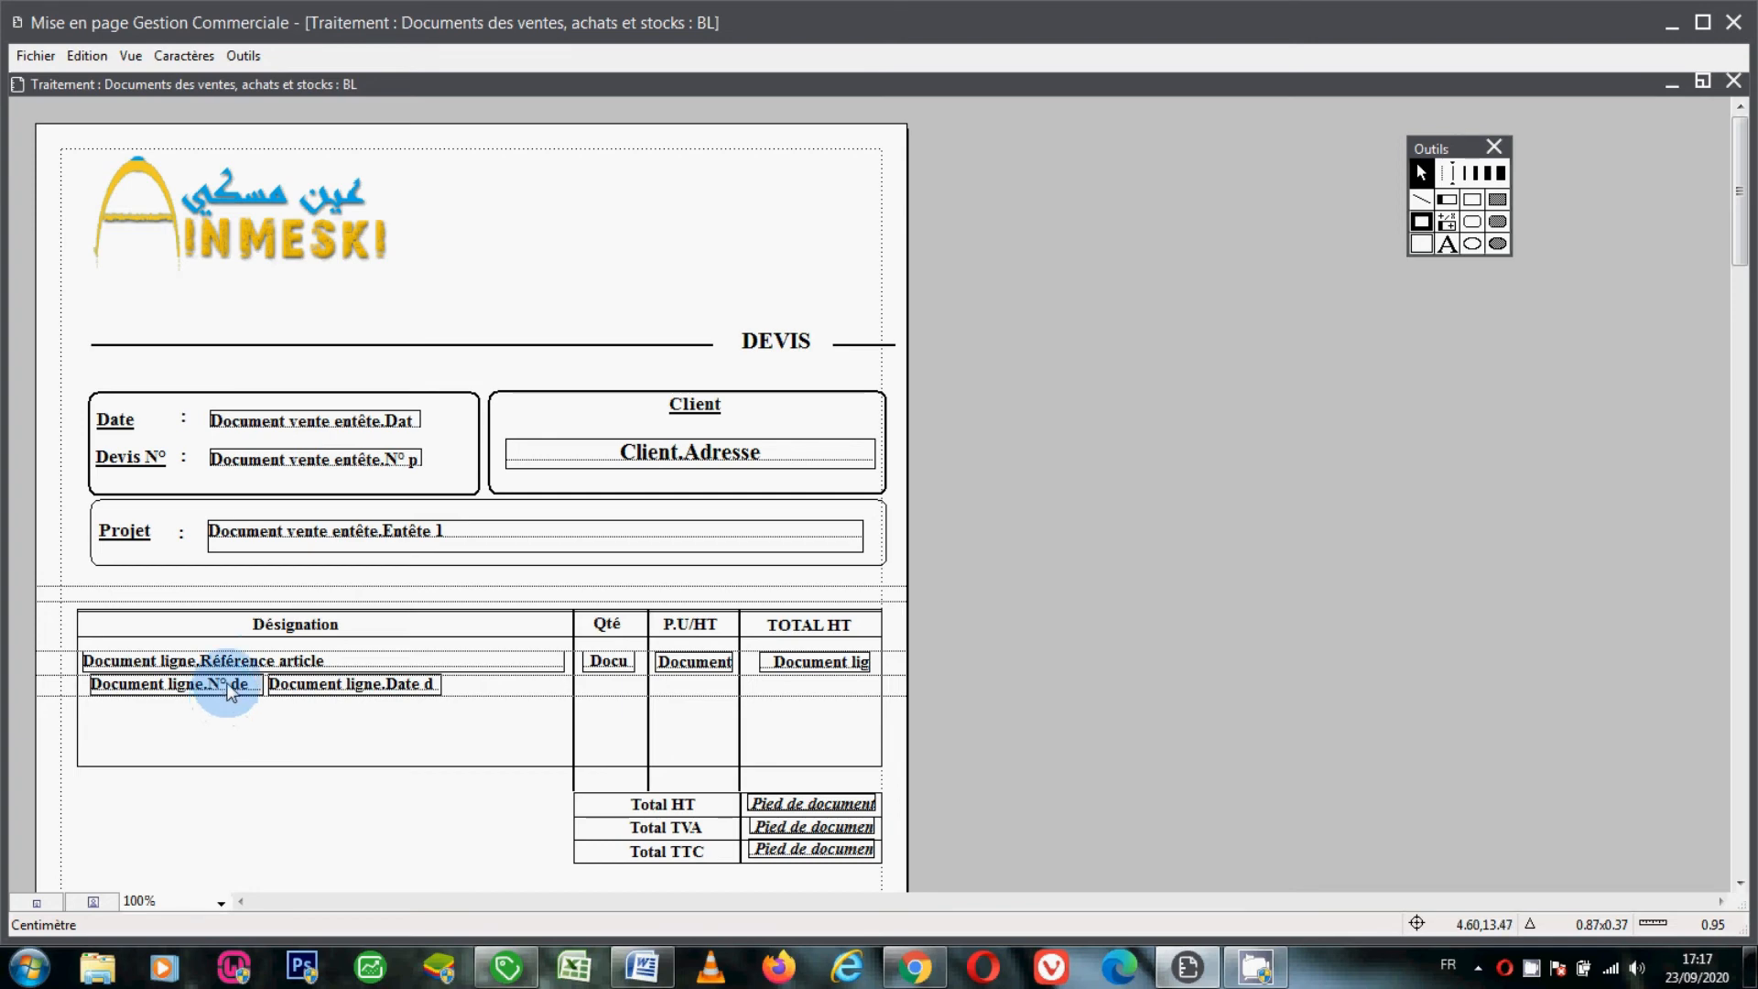
key("Delete")
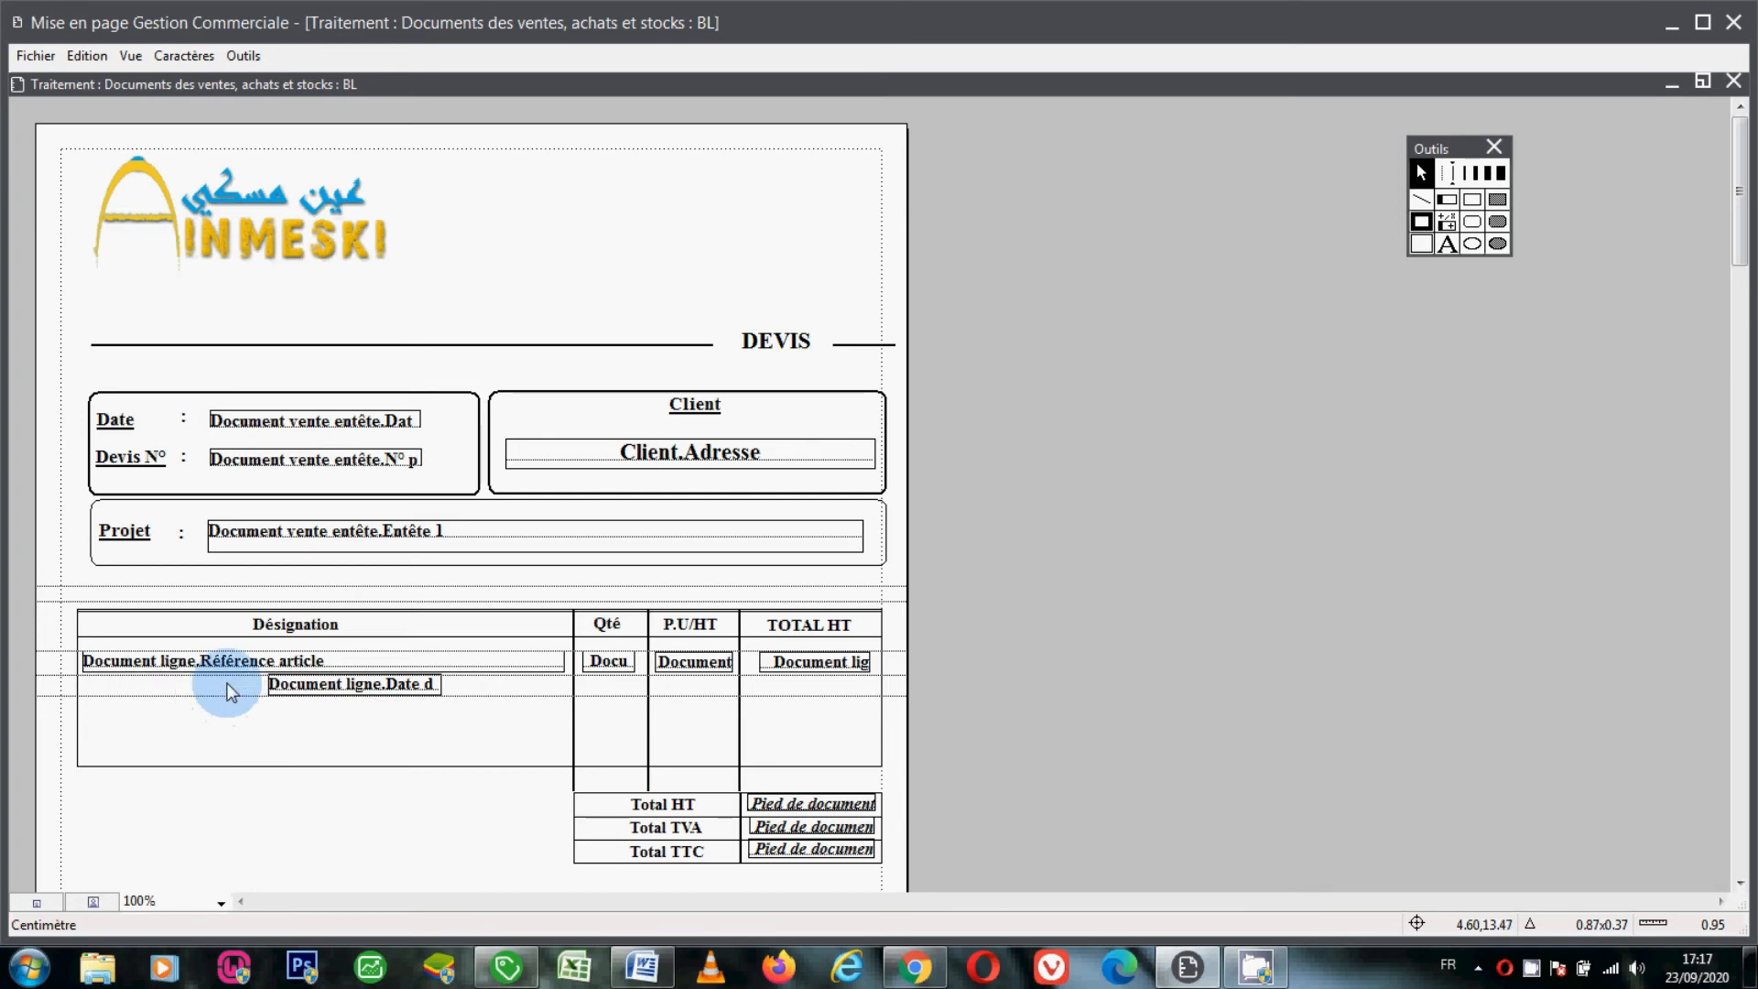
key("Delete")
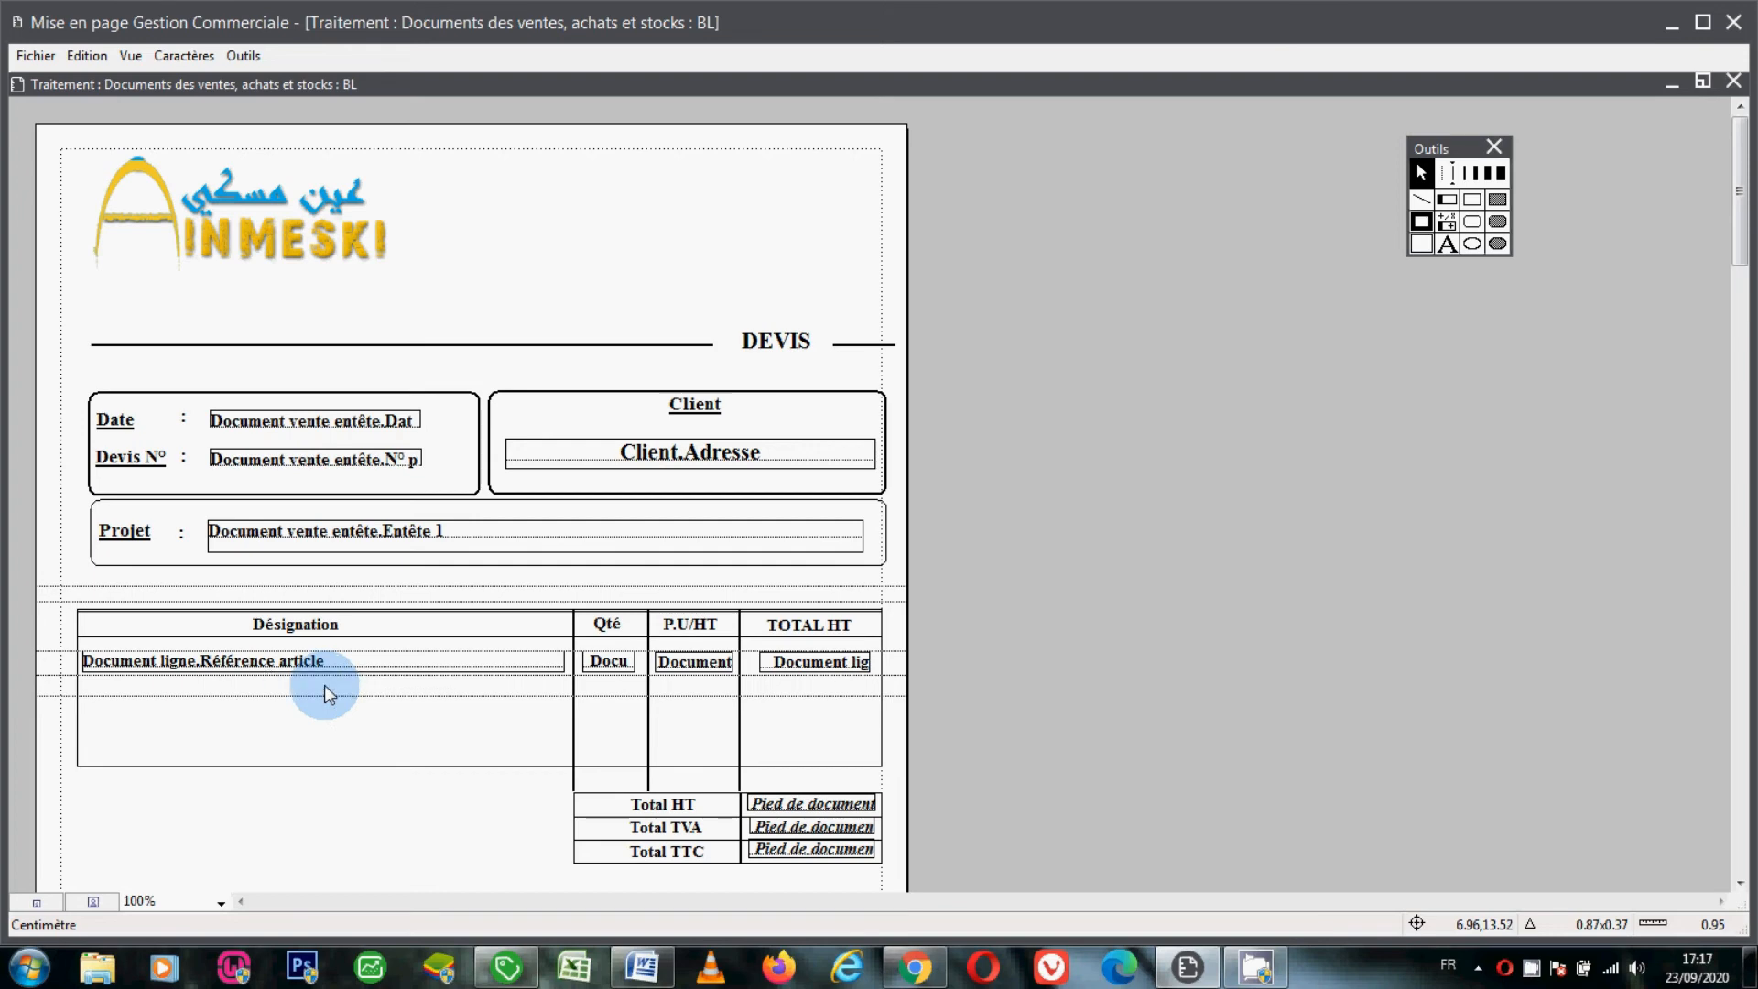
left_click(133, 57)
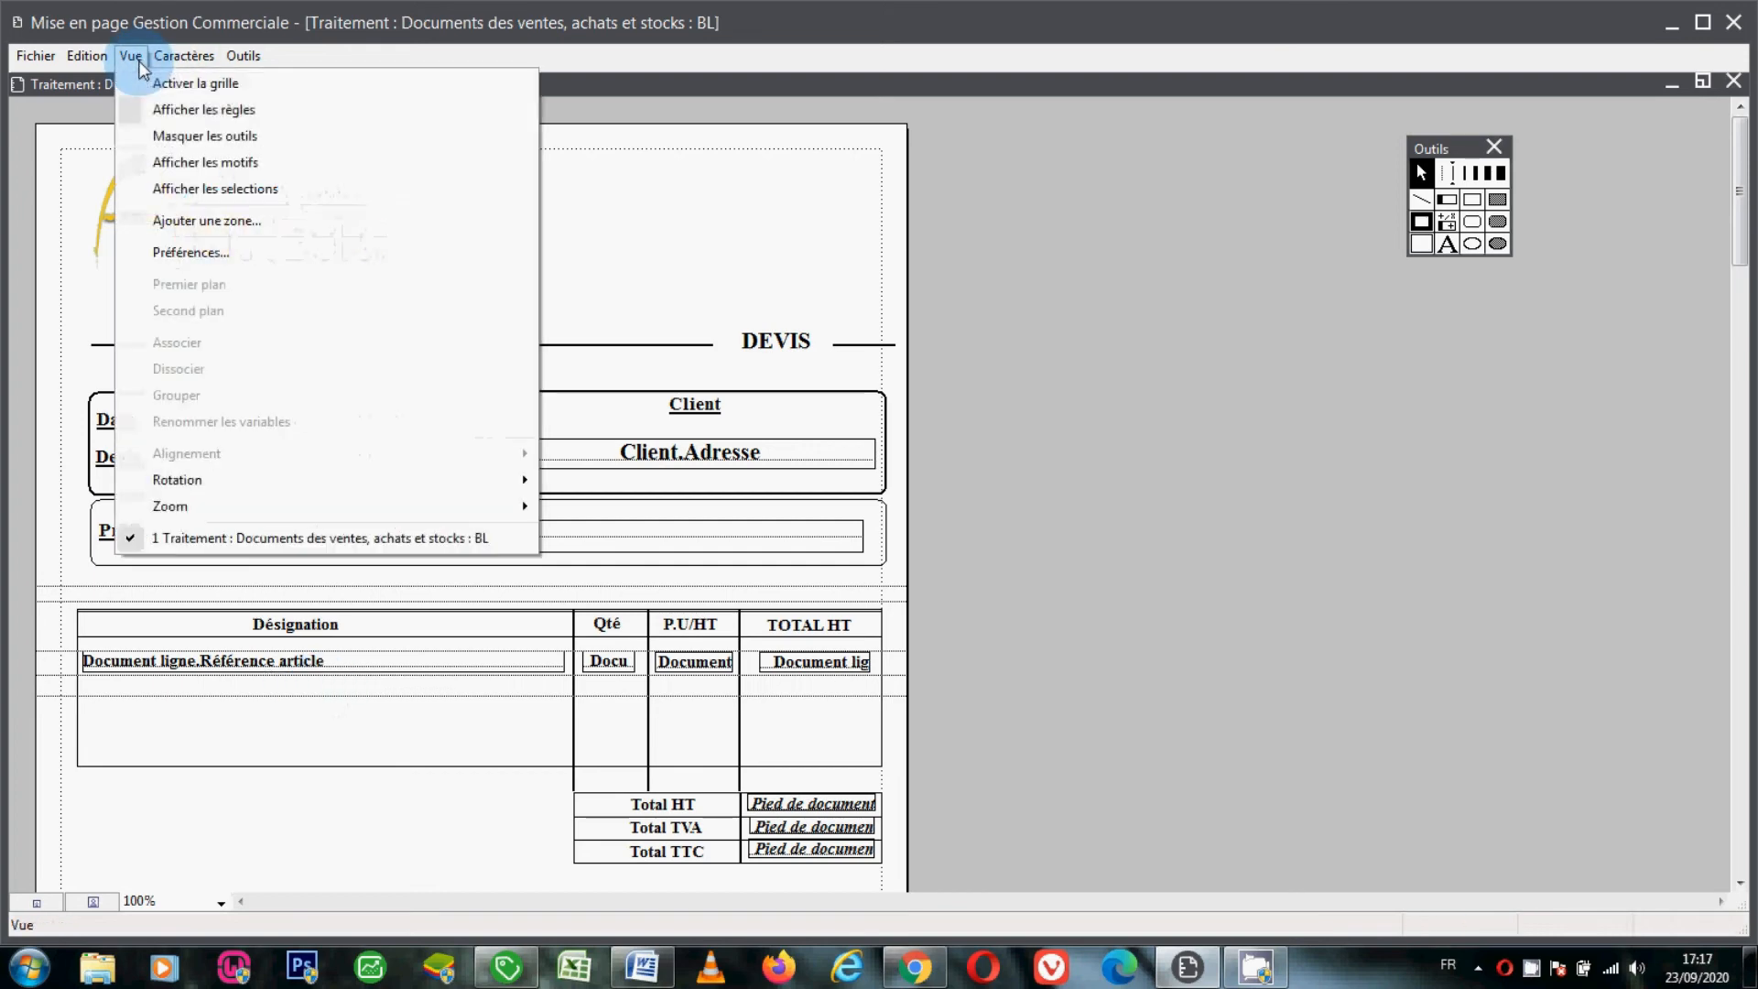
left_click(207, 220)
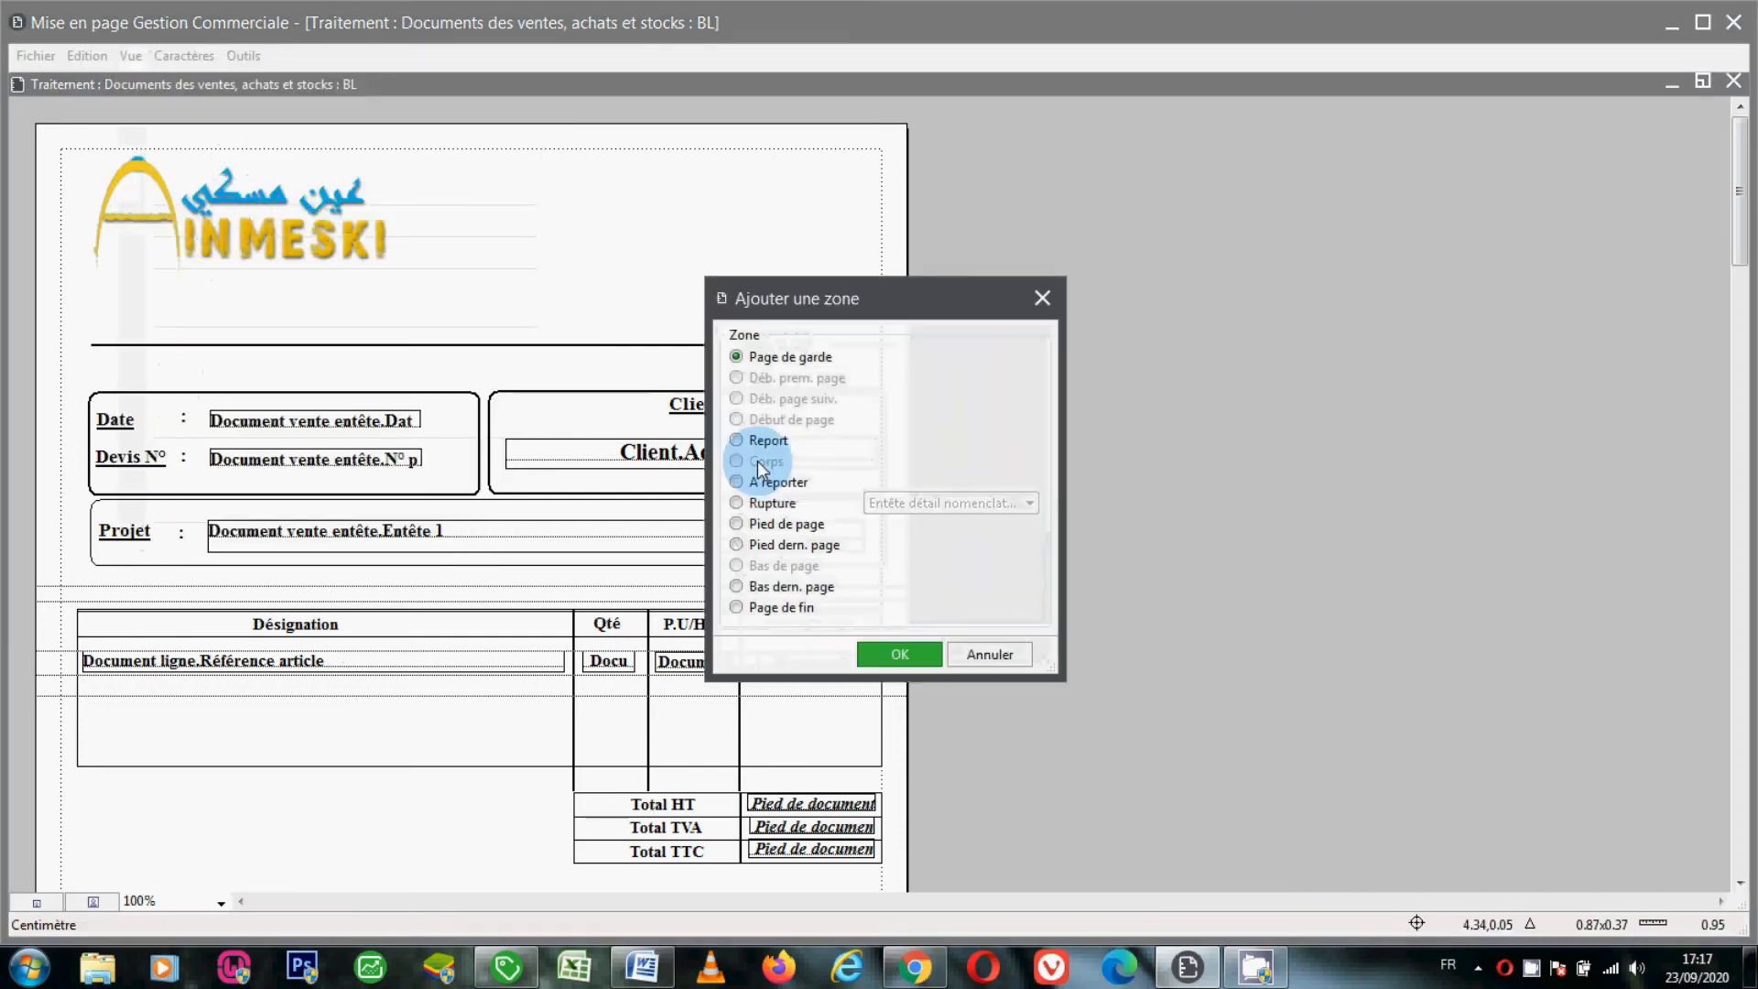
left_click(987, 654)
Display the rulers and remove the Par pièce zone from the BL template by collapsing it into the Corps zone.
left_click(136, 61)
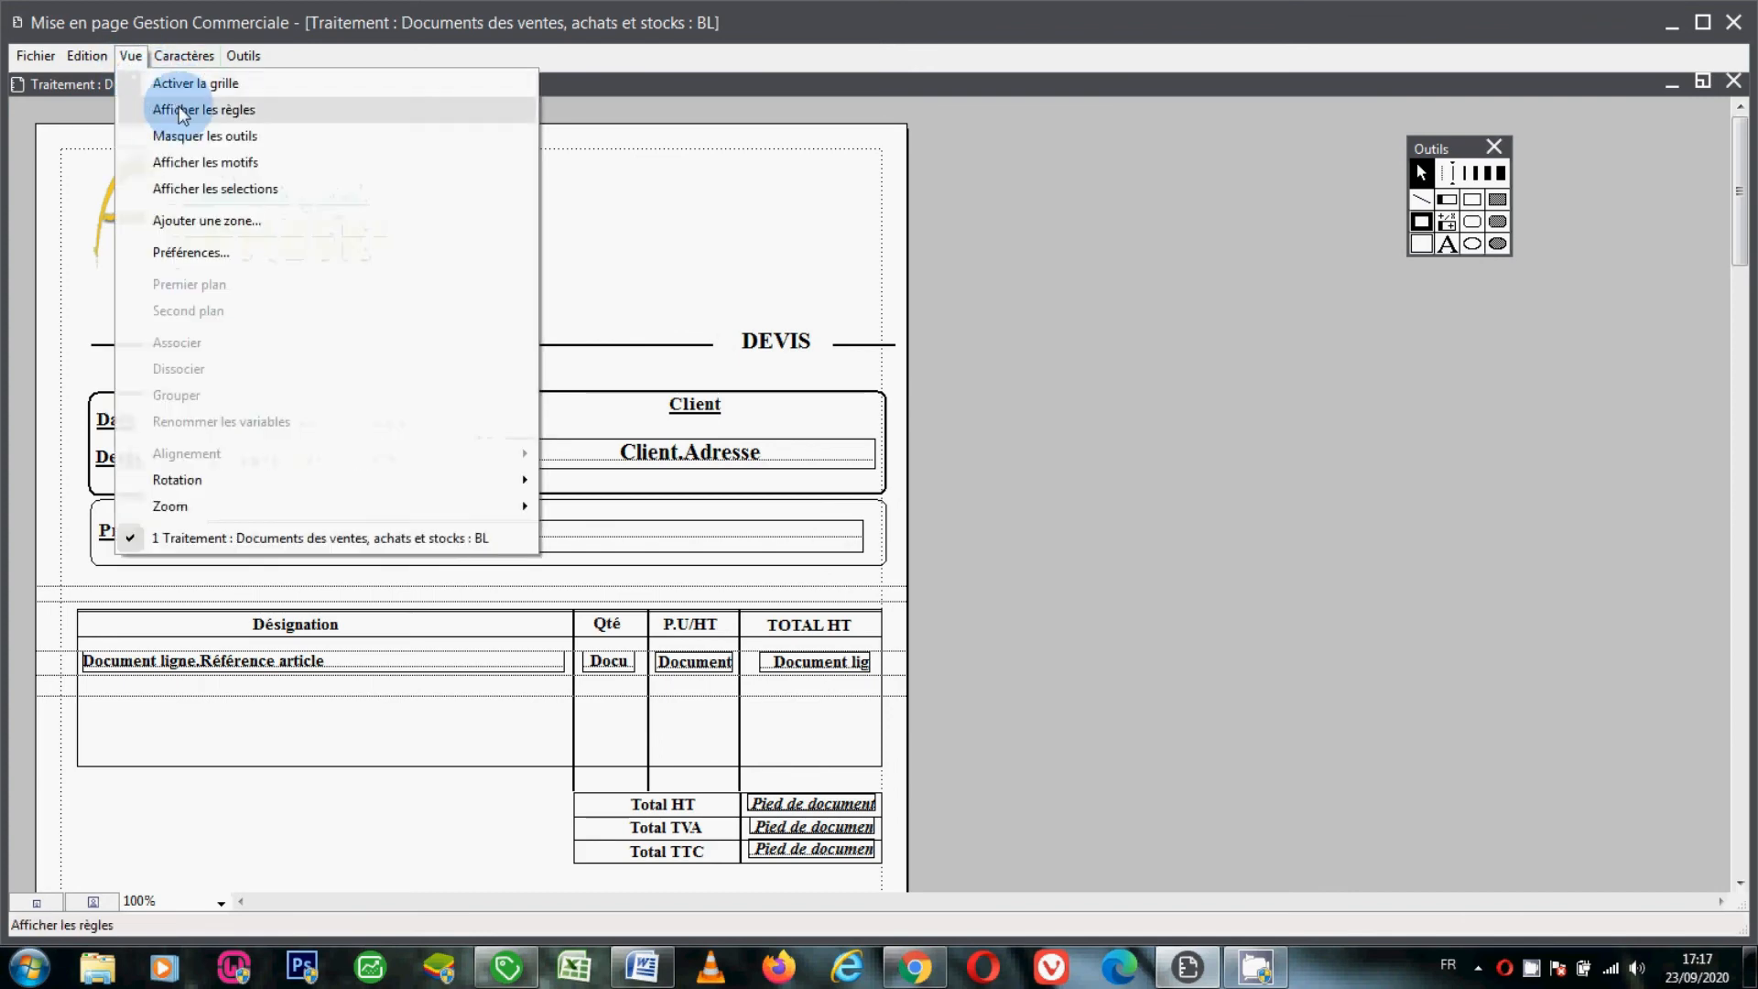
left_click(180, 110)
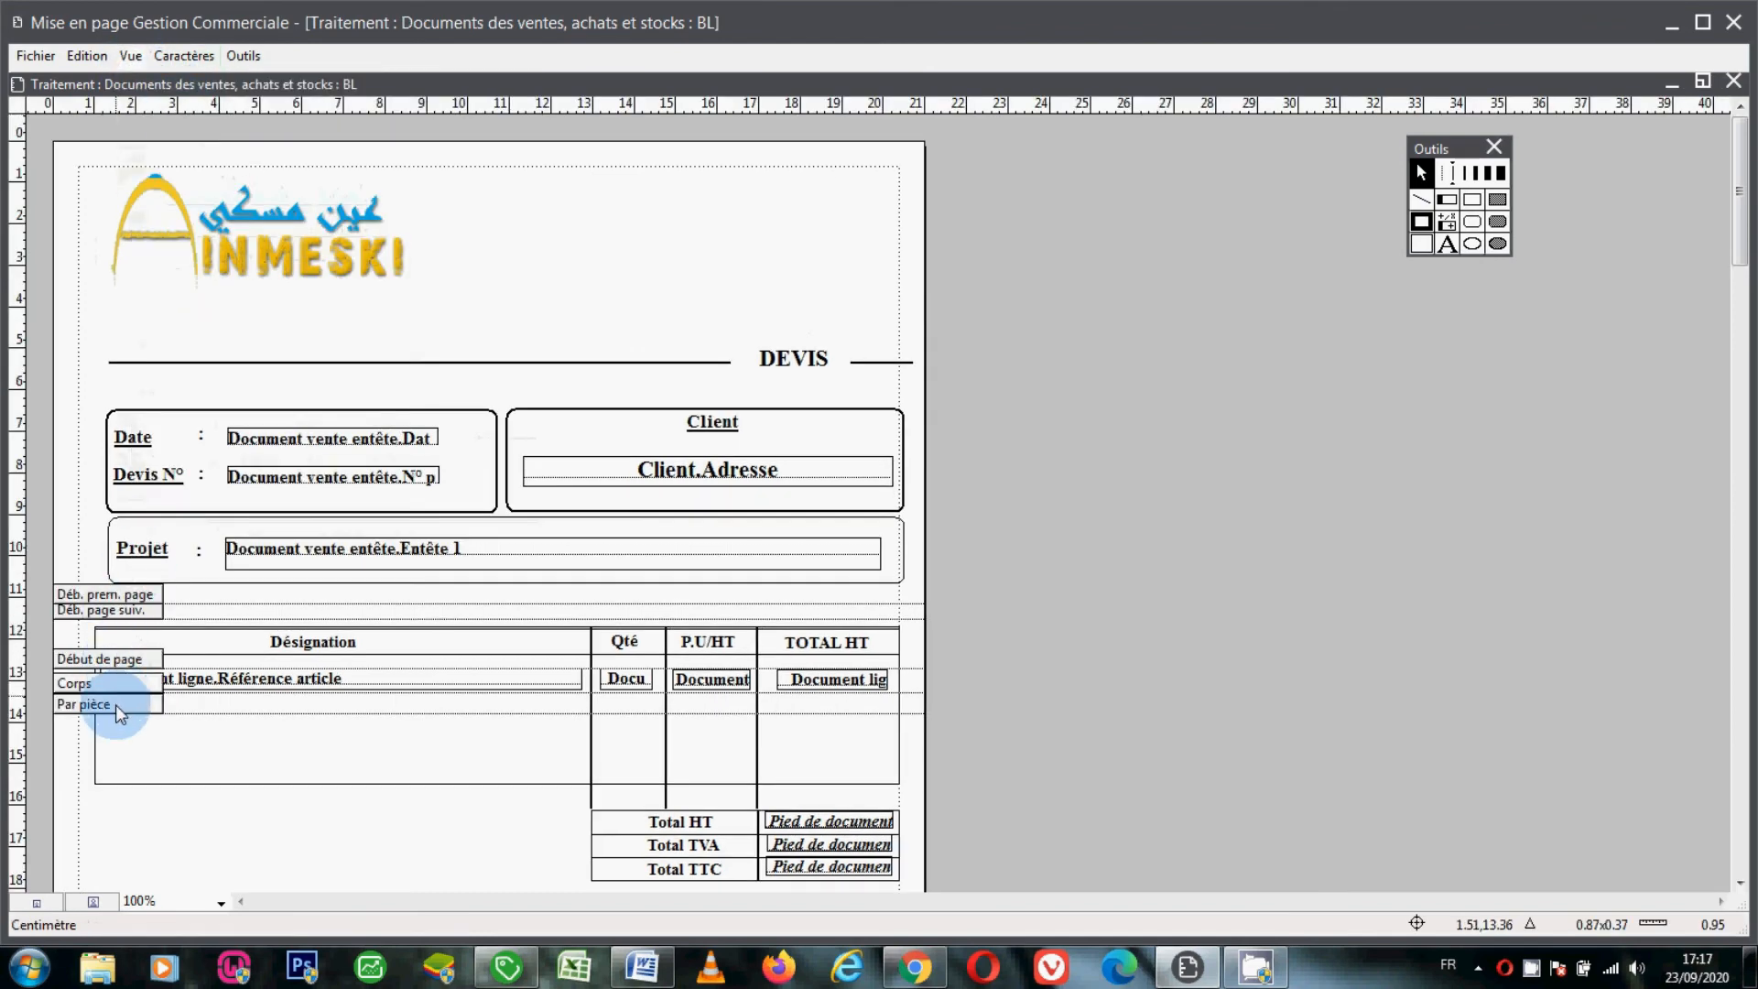
left_click_drag(115, 705, 113, 678)
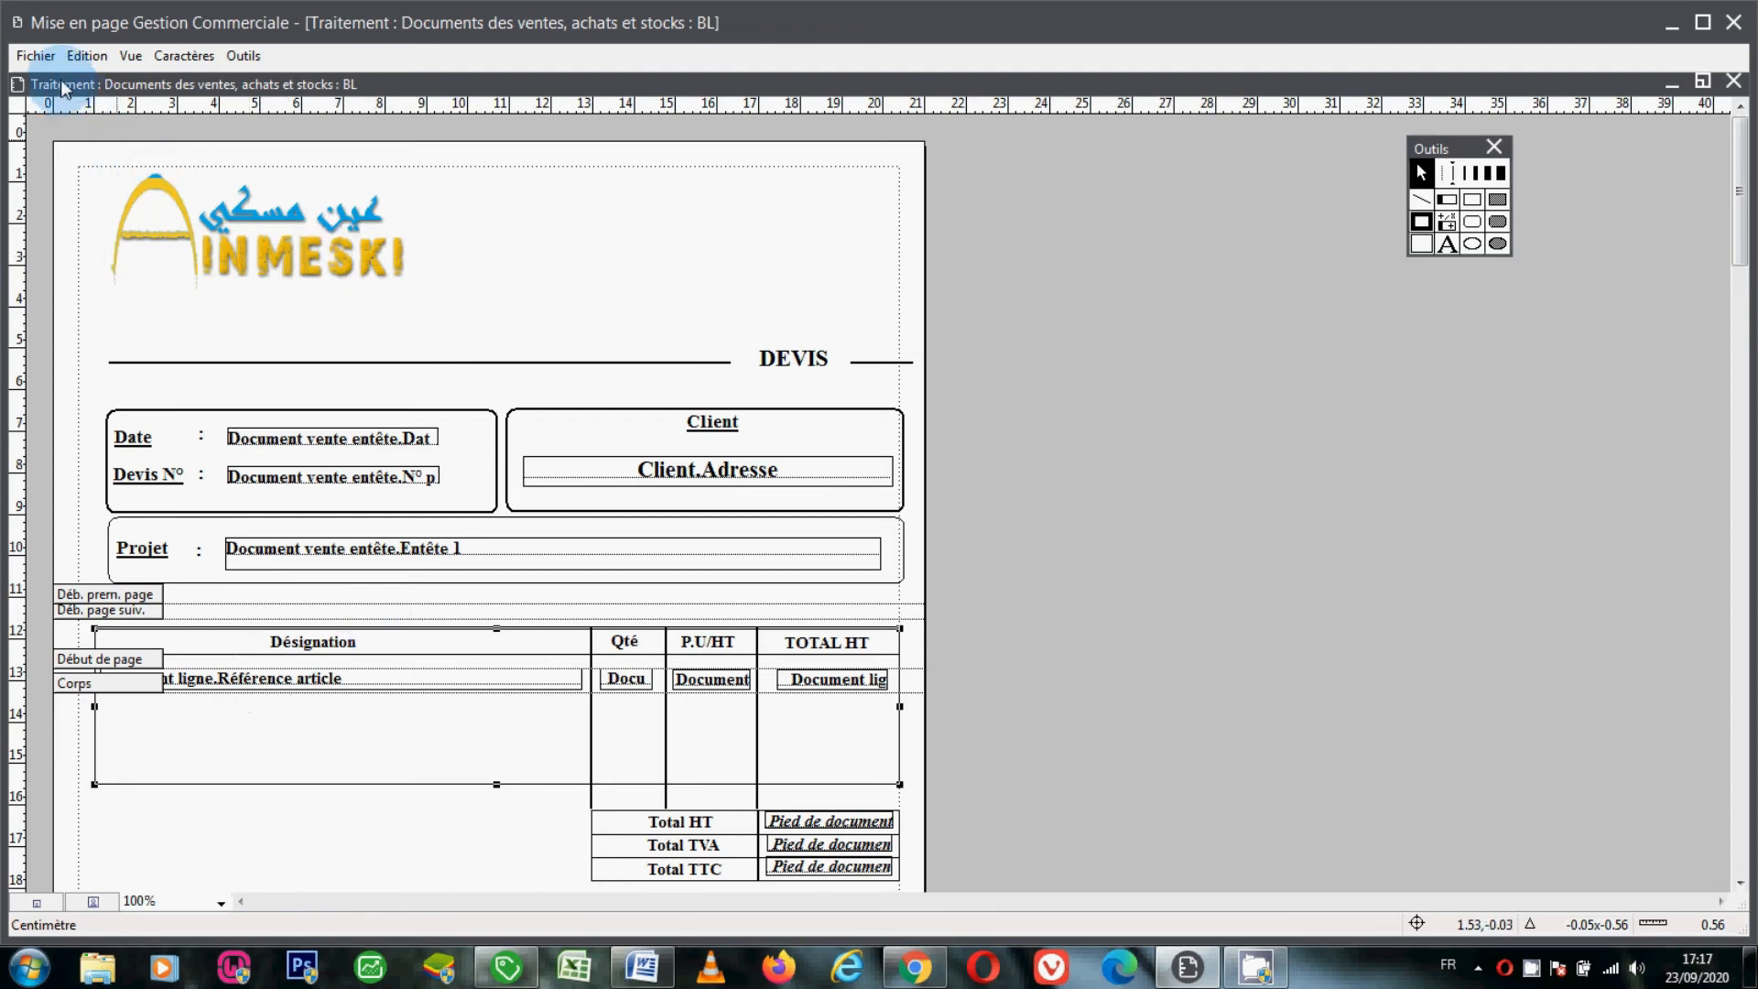
Close the BL template and save its modifications.
left_click(43, 60)
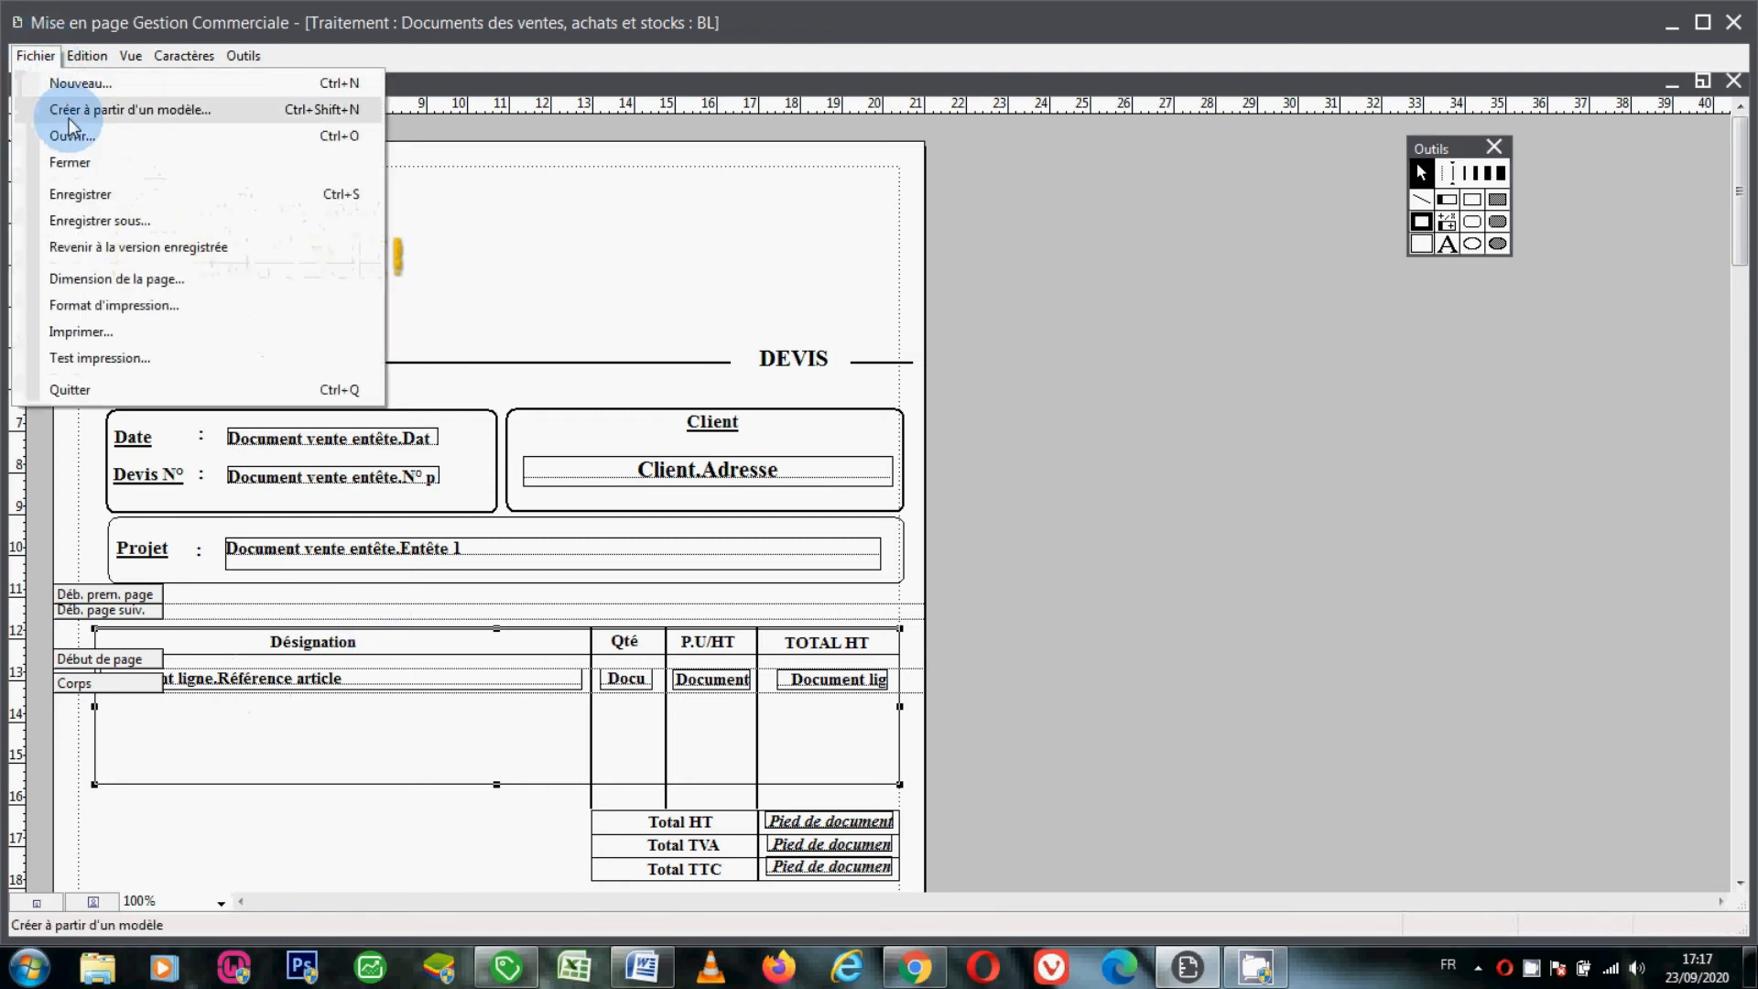
left_click(88, 165)
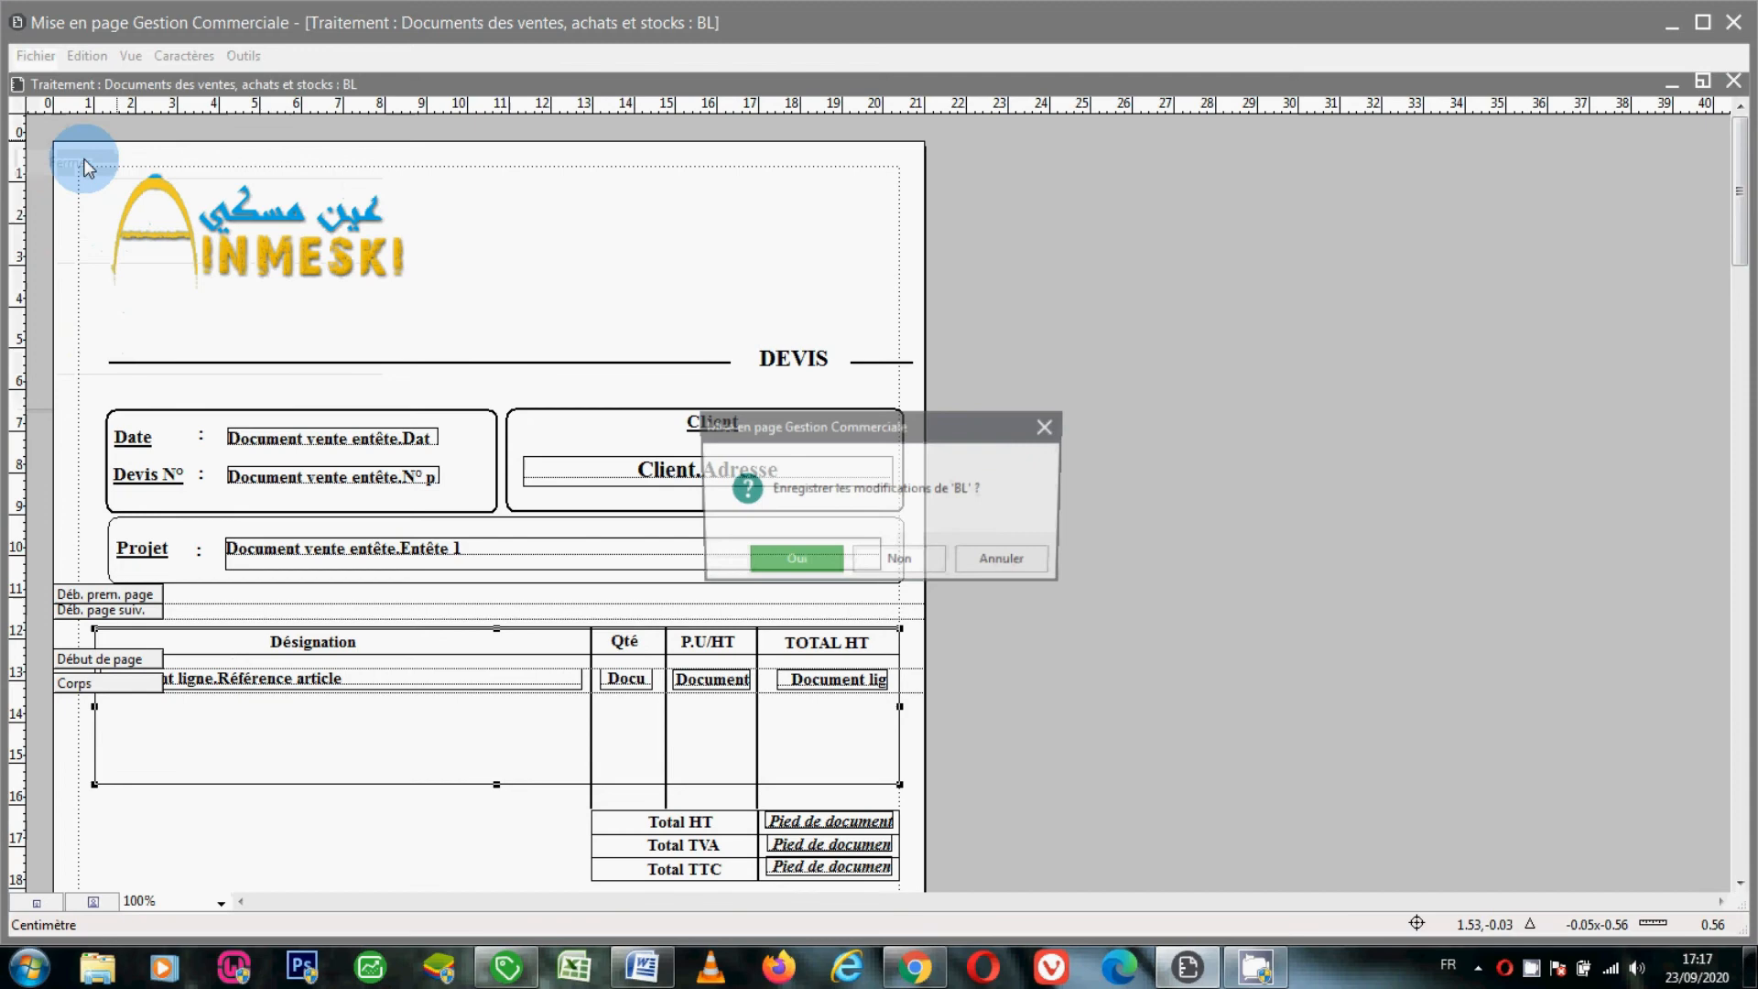
left_click(820, 569)
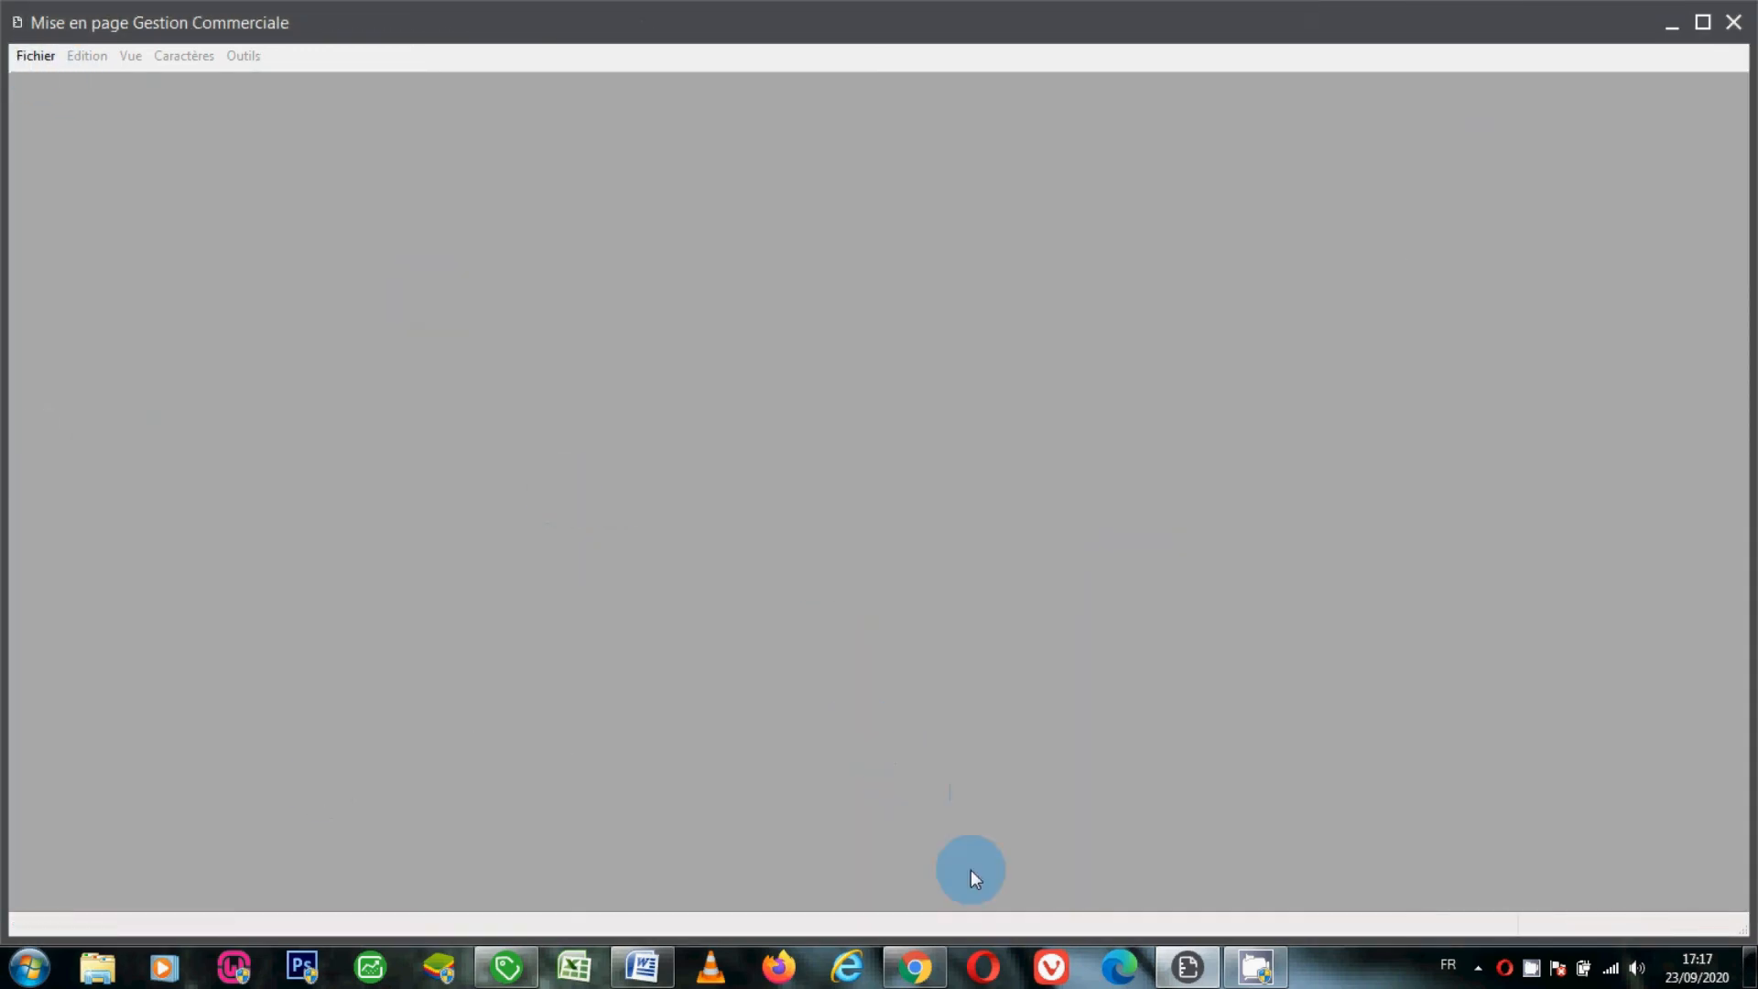
Open the FACTURE template from the ETATS_detaillées folder in Mise en page Gestion Commerciale and maximise its window.
left_click(513, 974)
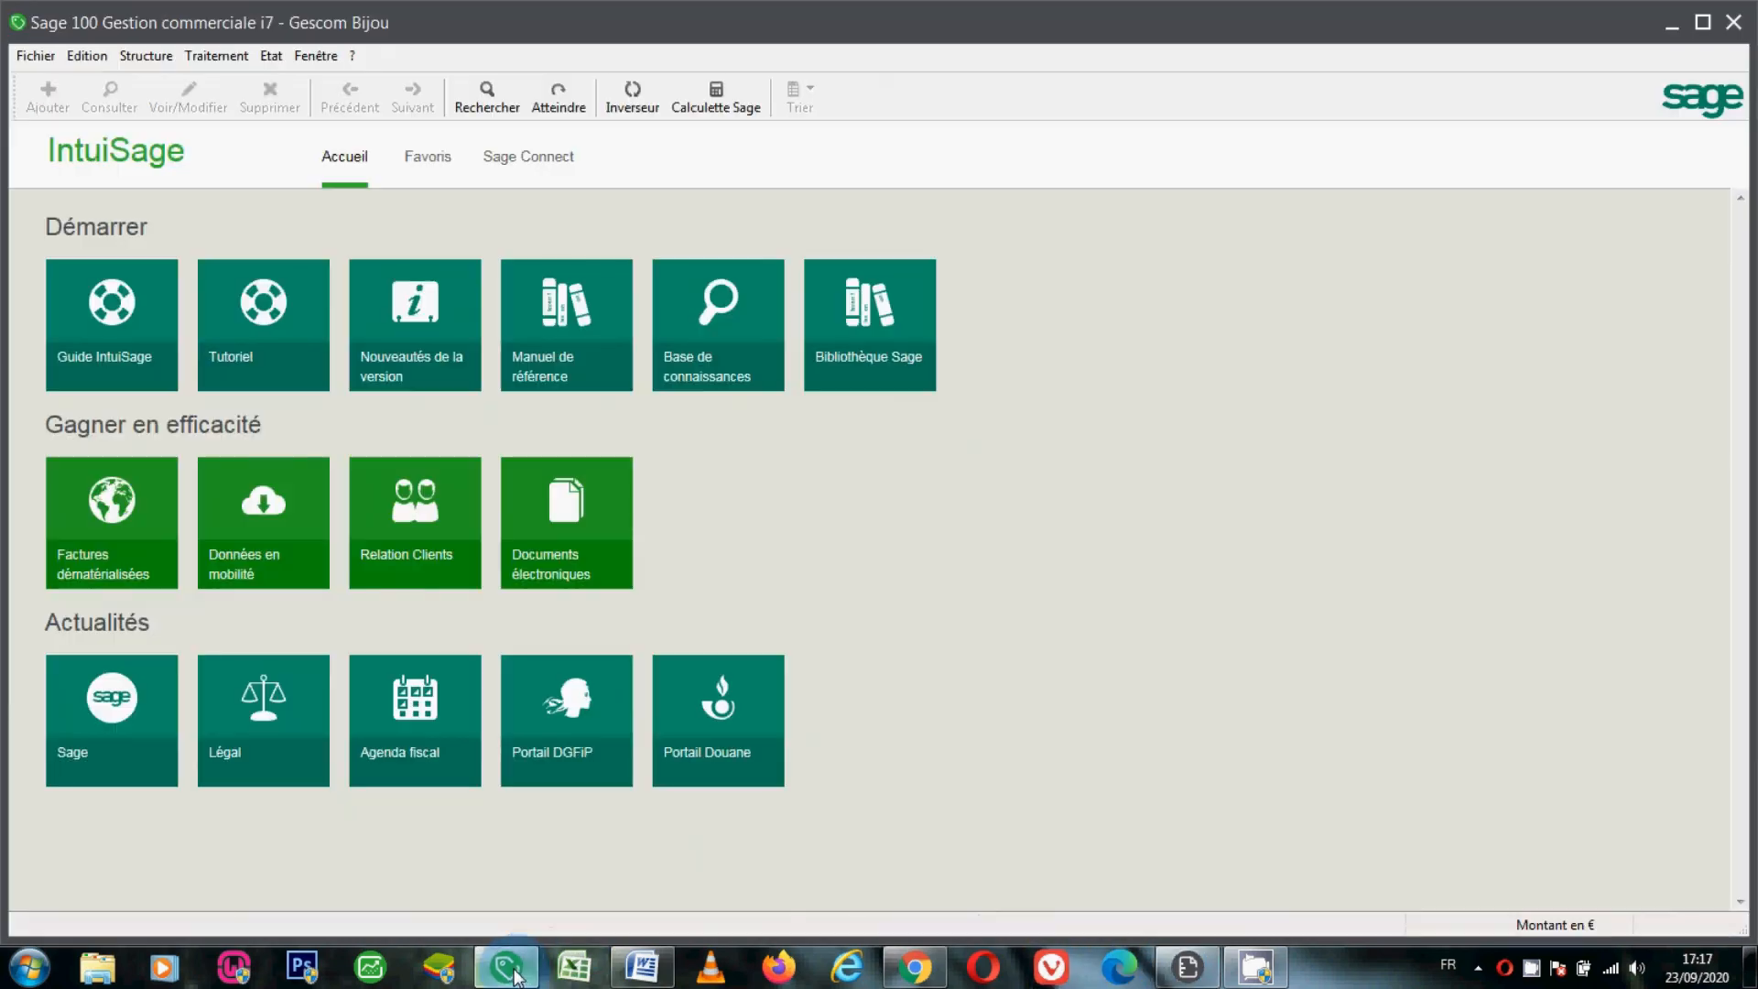
left_click(34, 57)
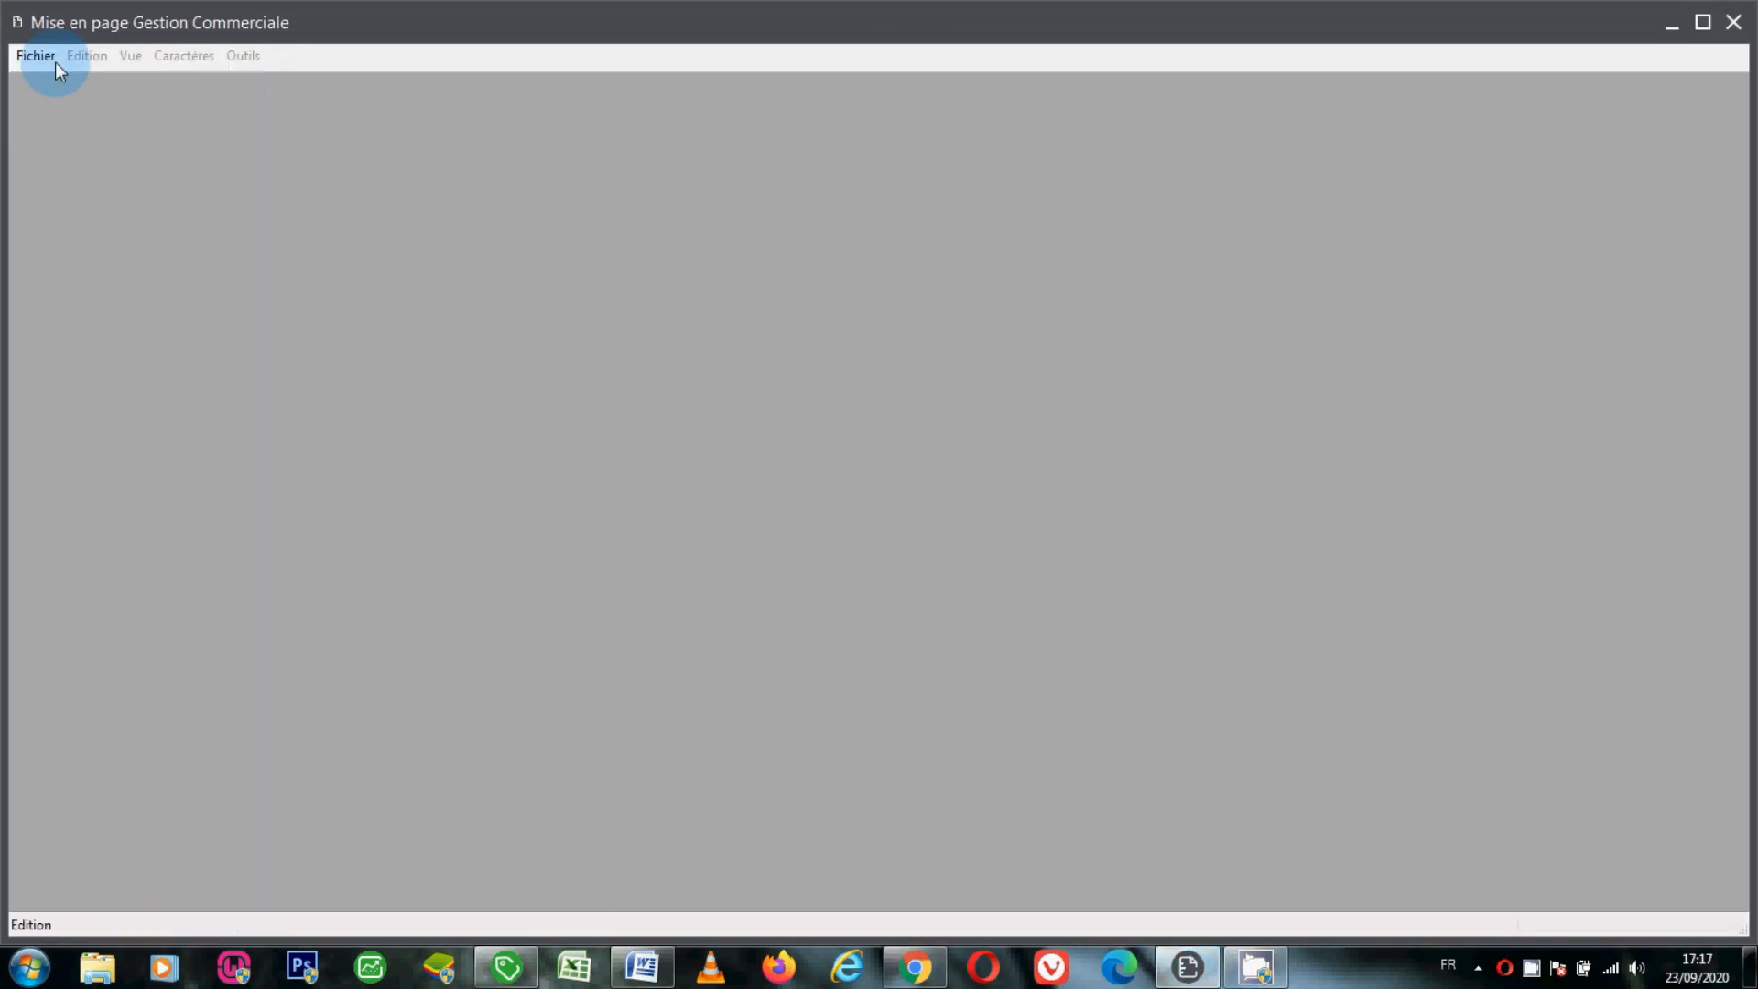
left_click(55, 63)
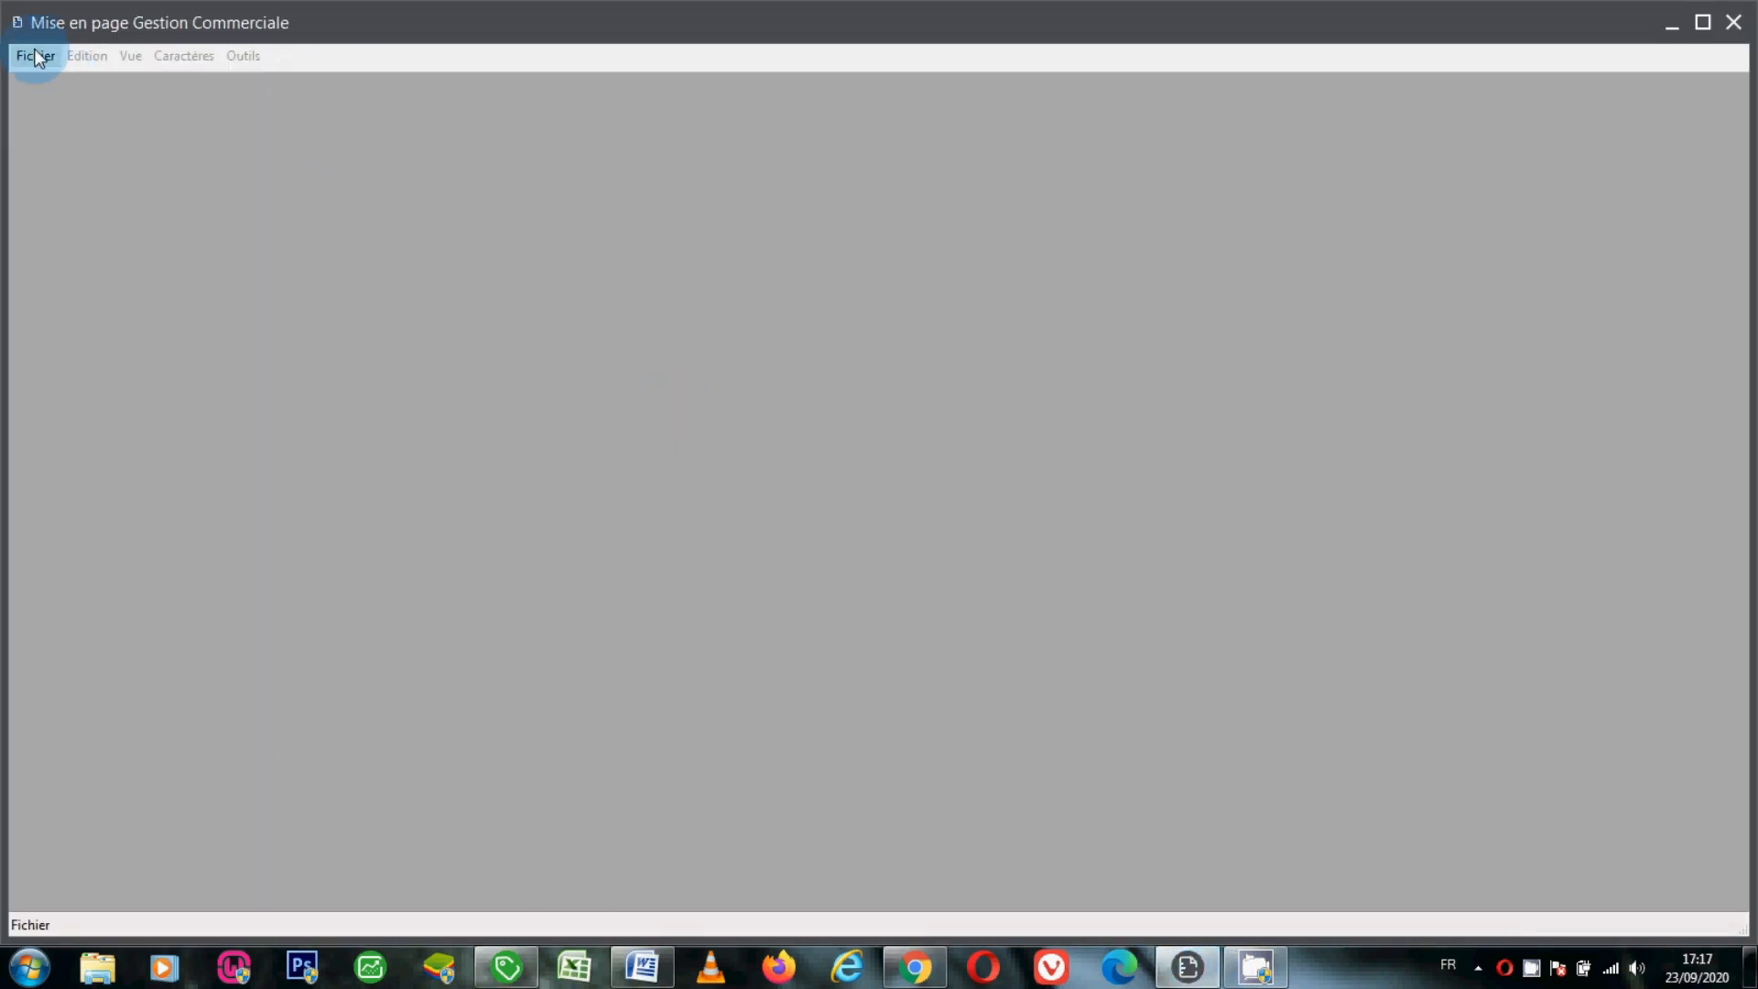
left_click(72, 136)
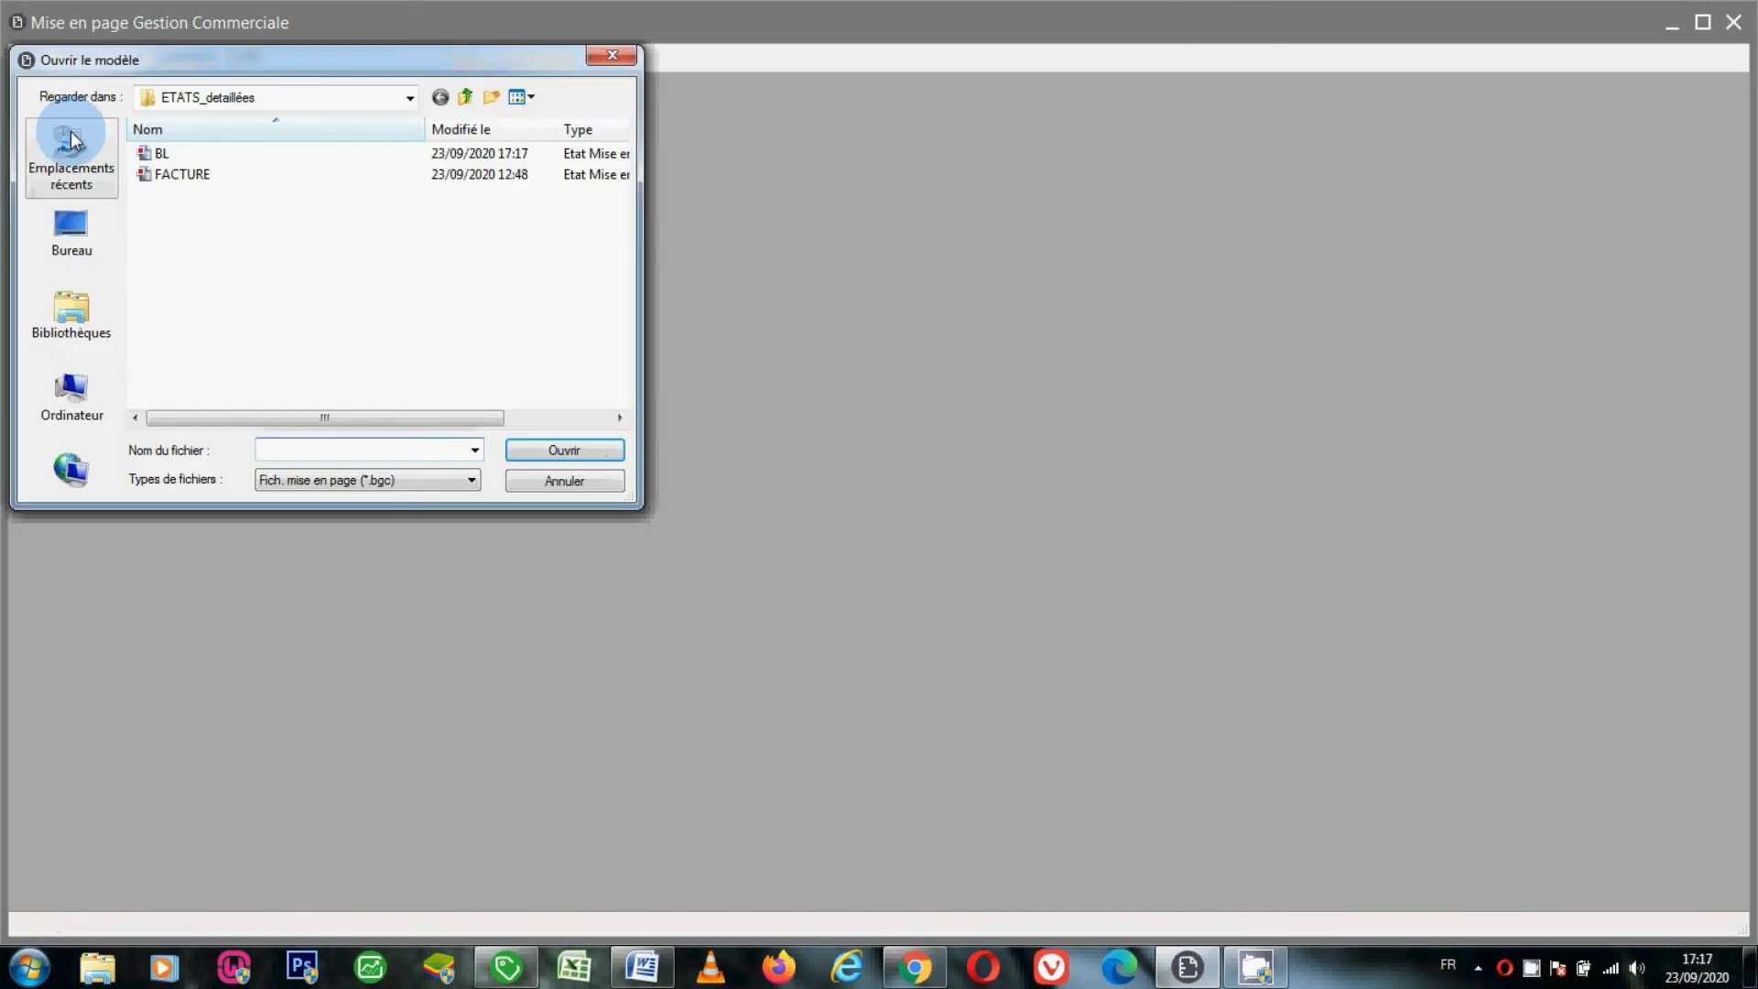
left_click(197, 157)
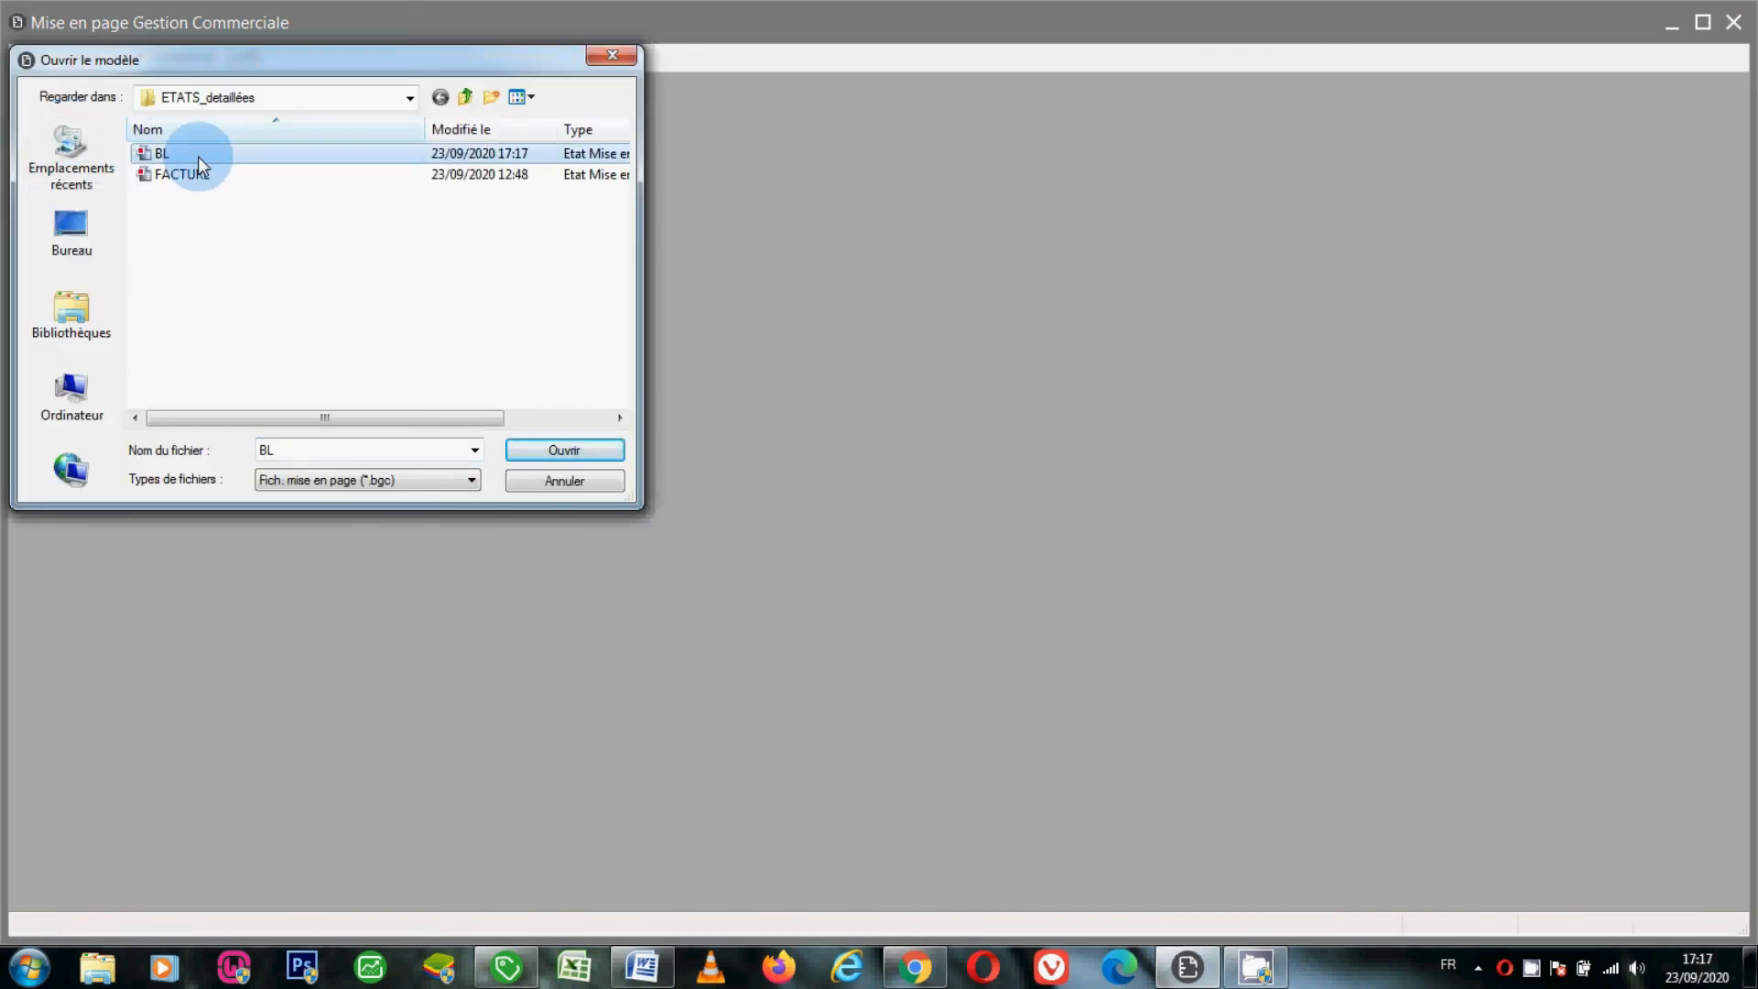
double_click(202, 176)
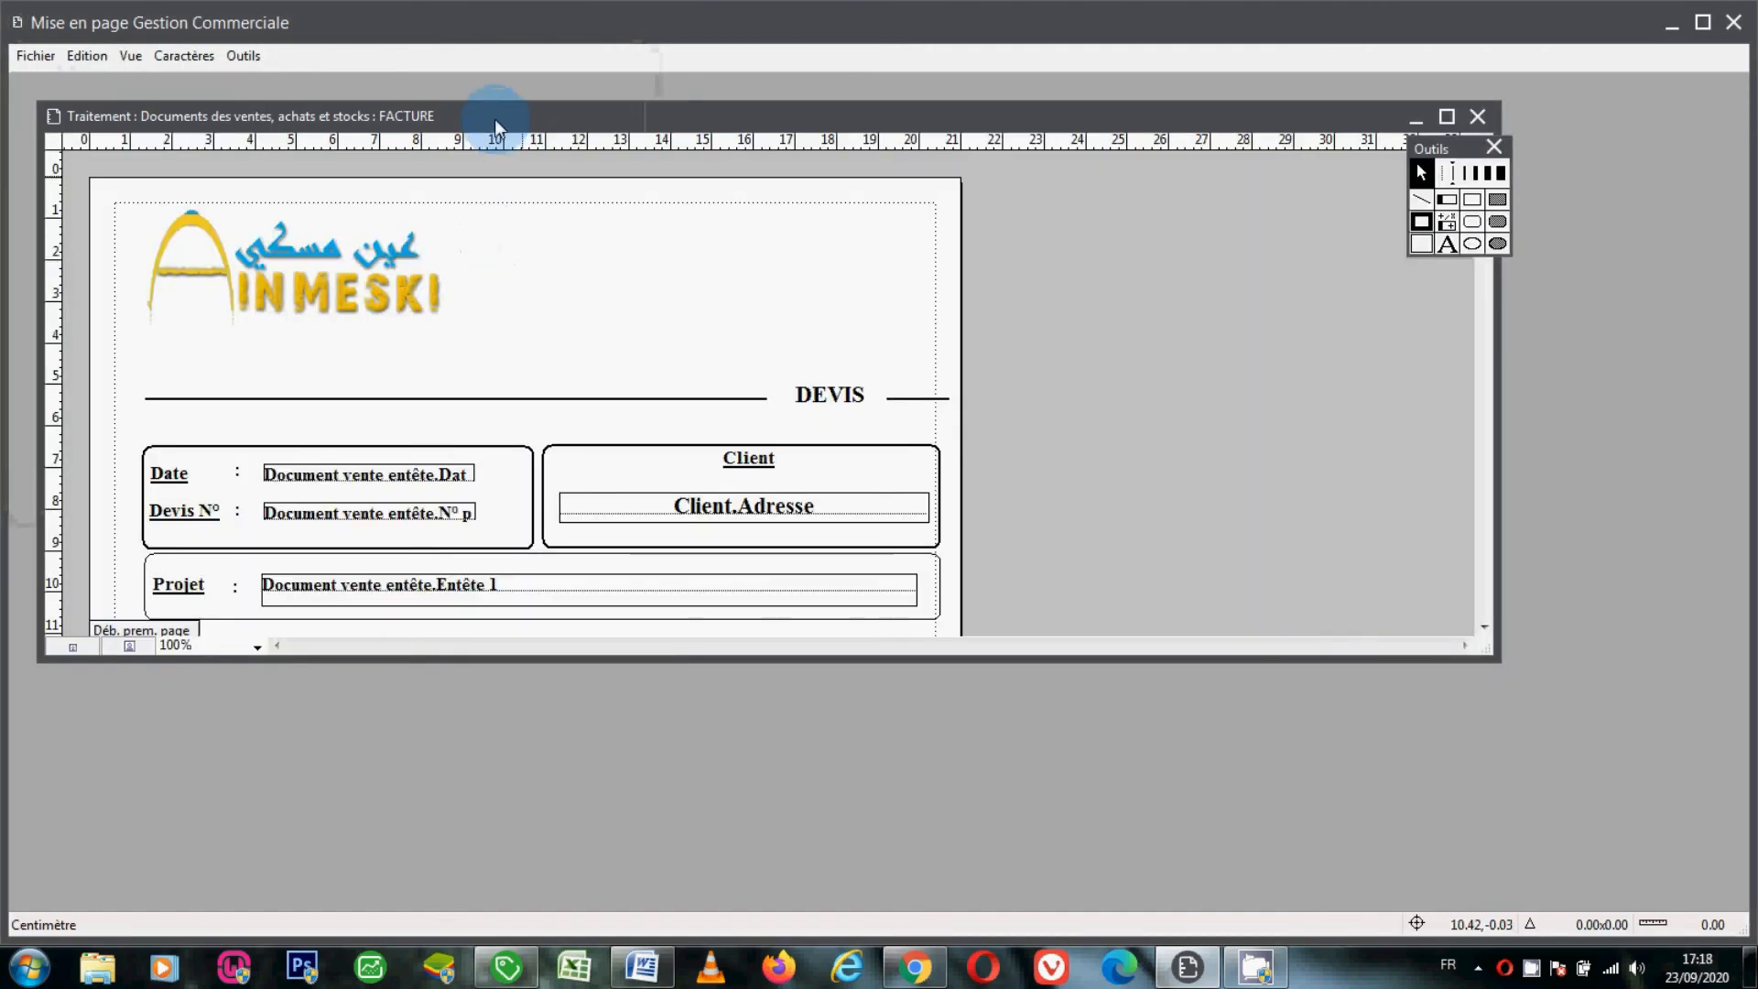
double_click(494, 119)
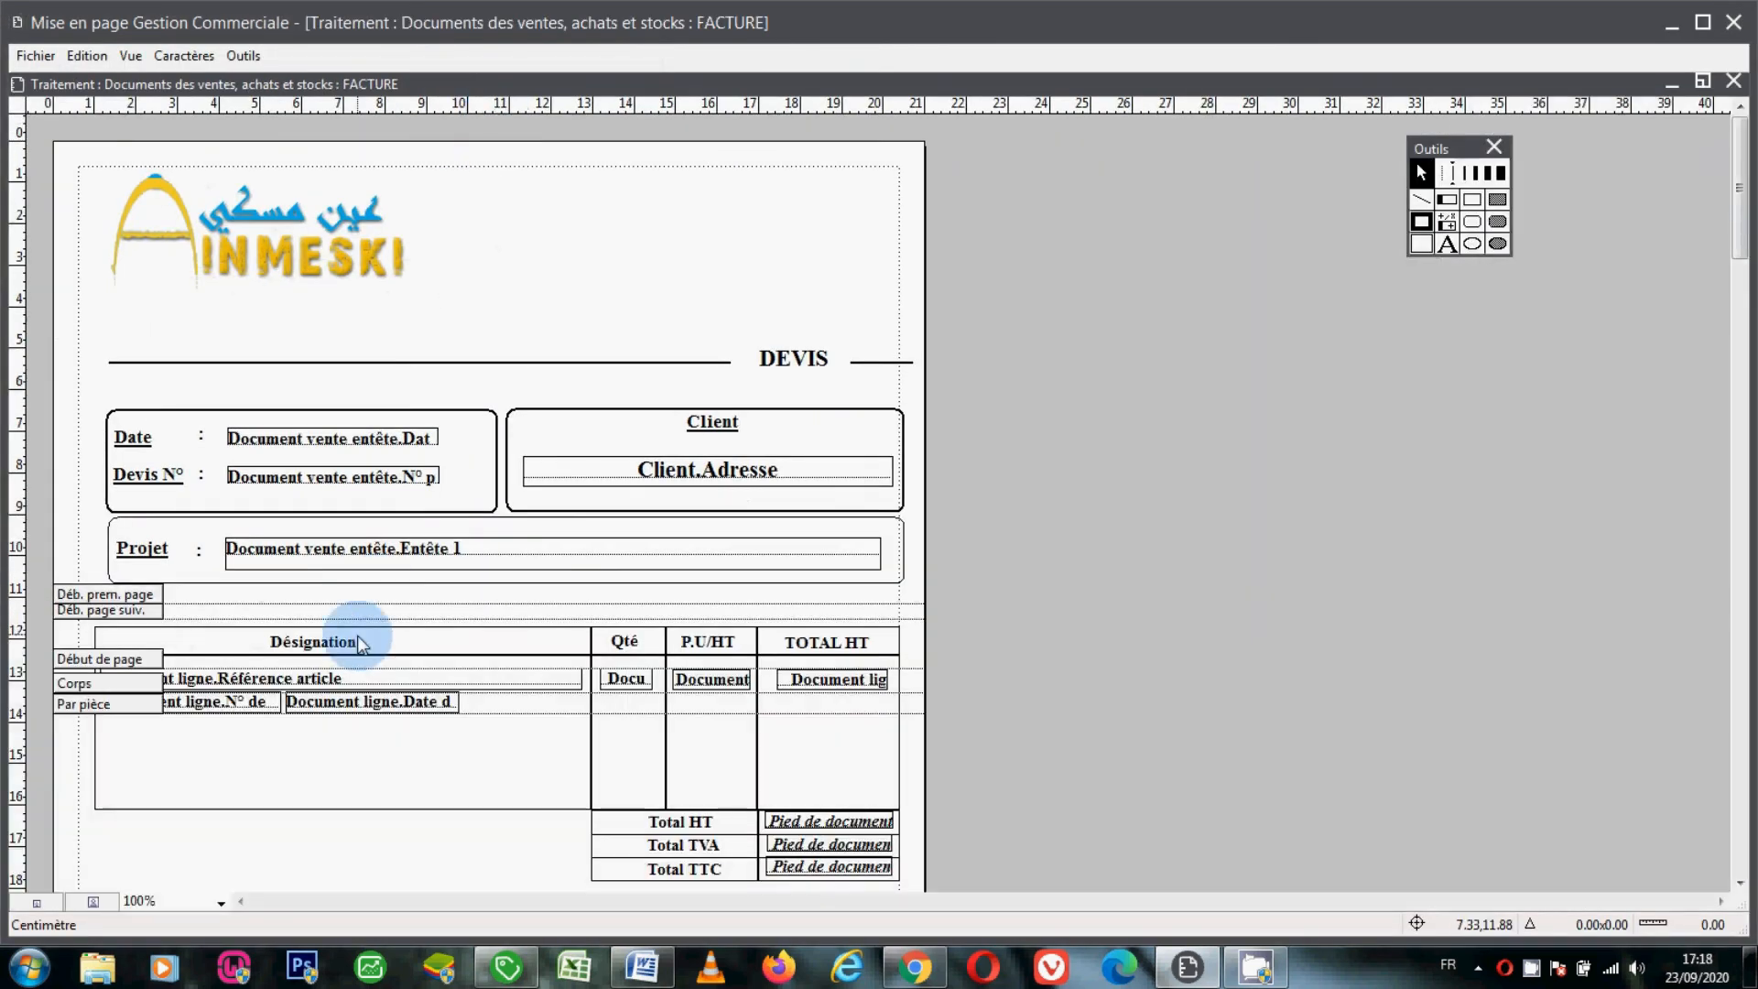
Delete the document line number and date fields below Référence article, and remove the Par pièce zone by collapsing it into Corps.
left_click(245, 710)
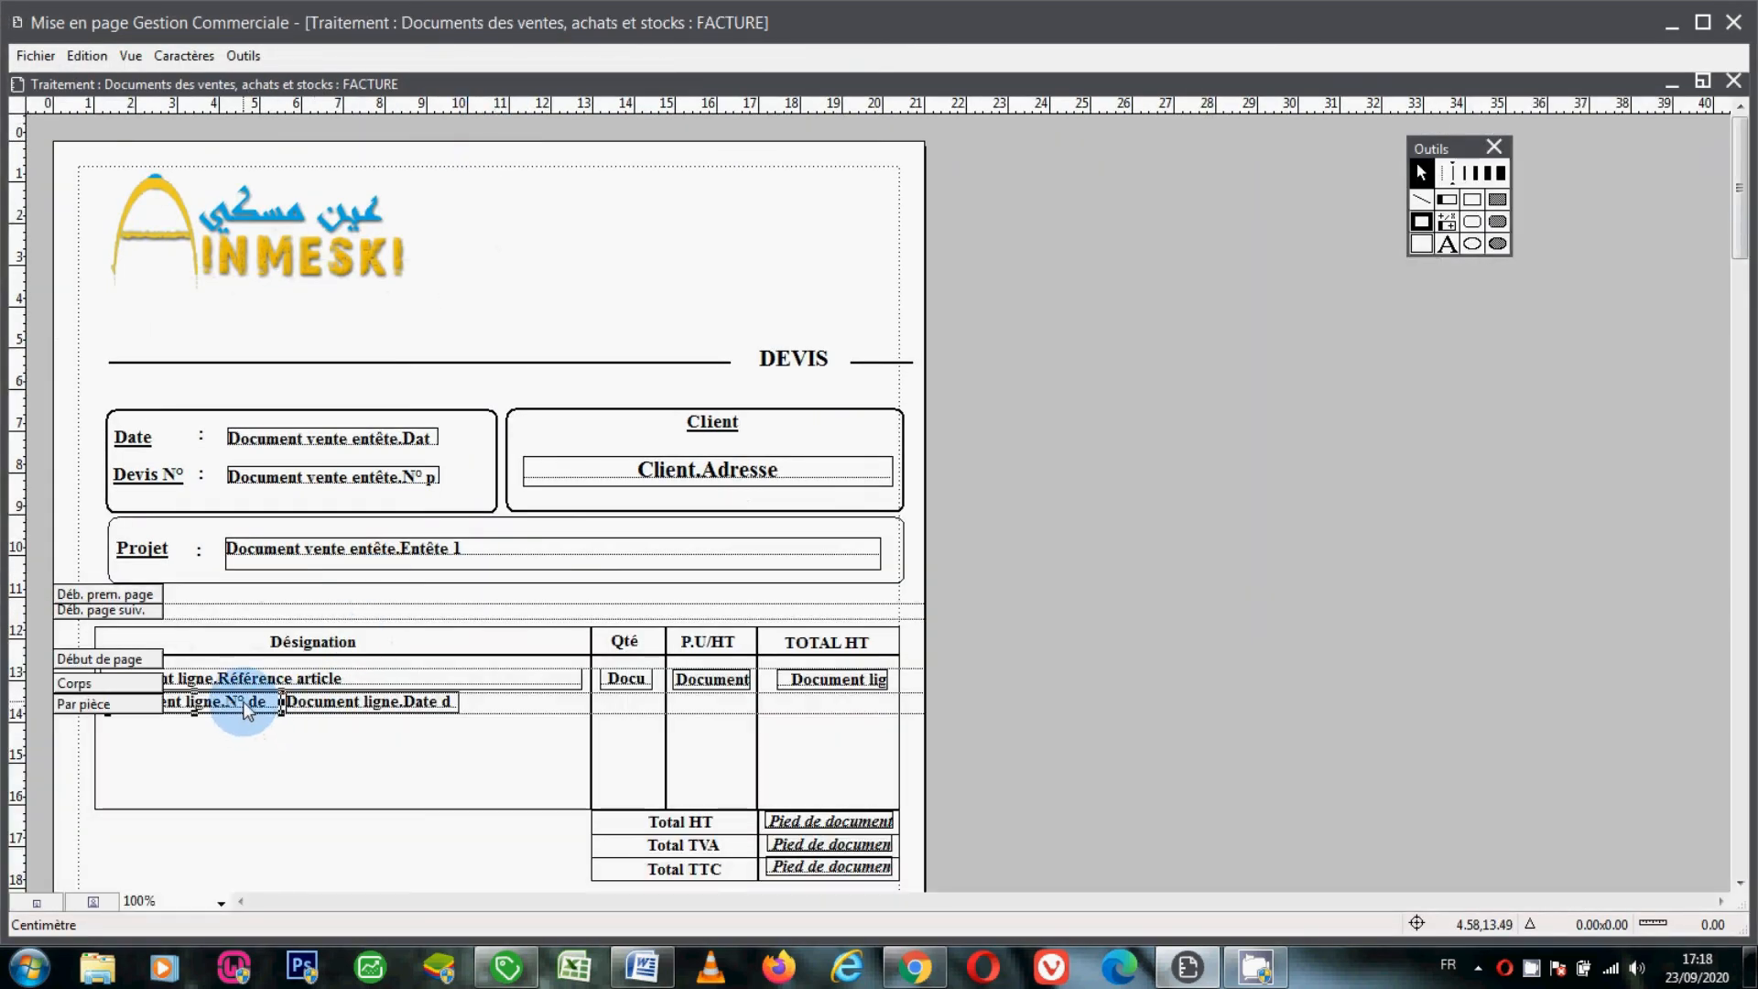
key("Delete")
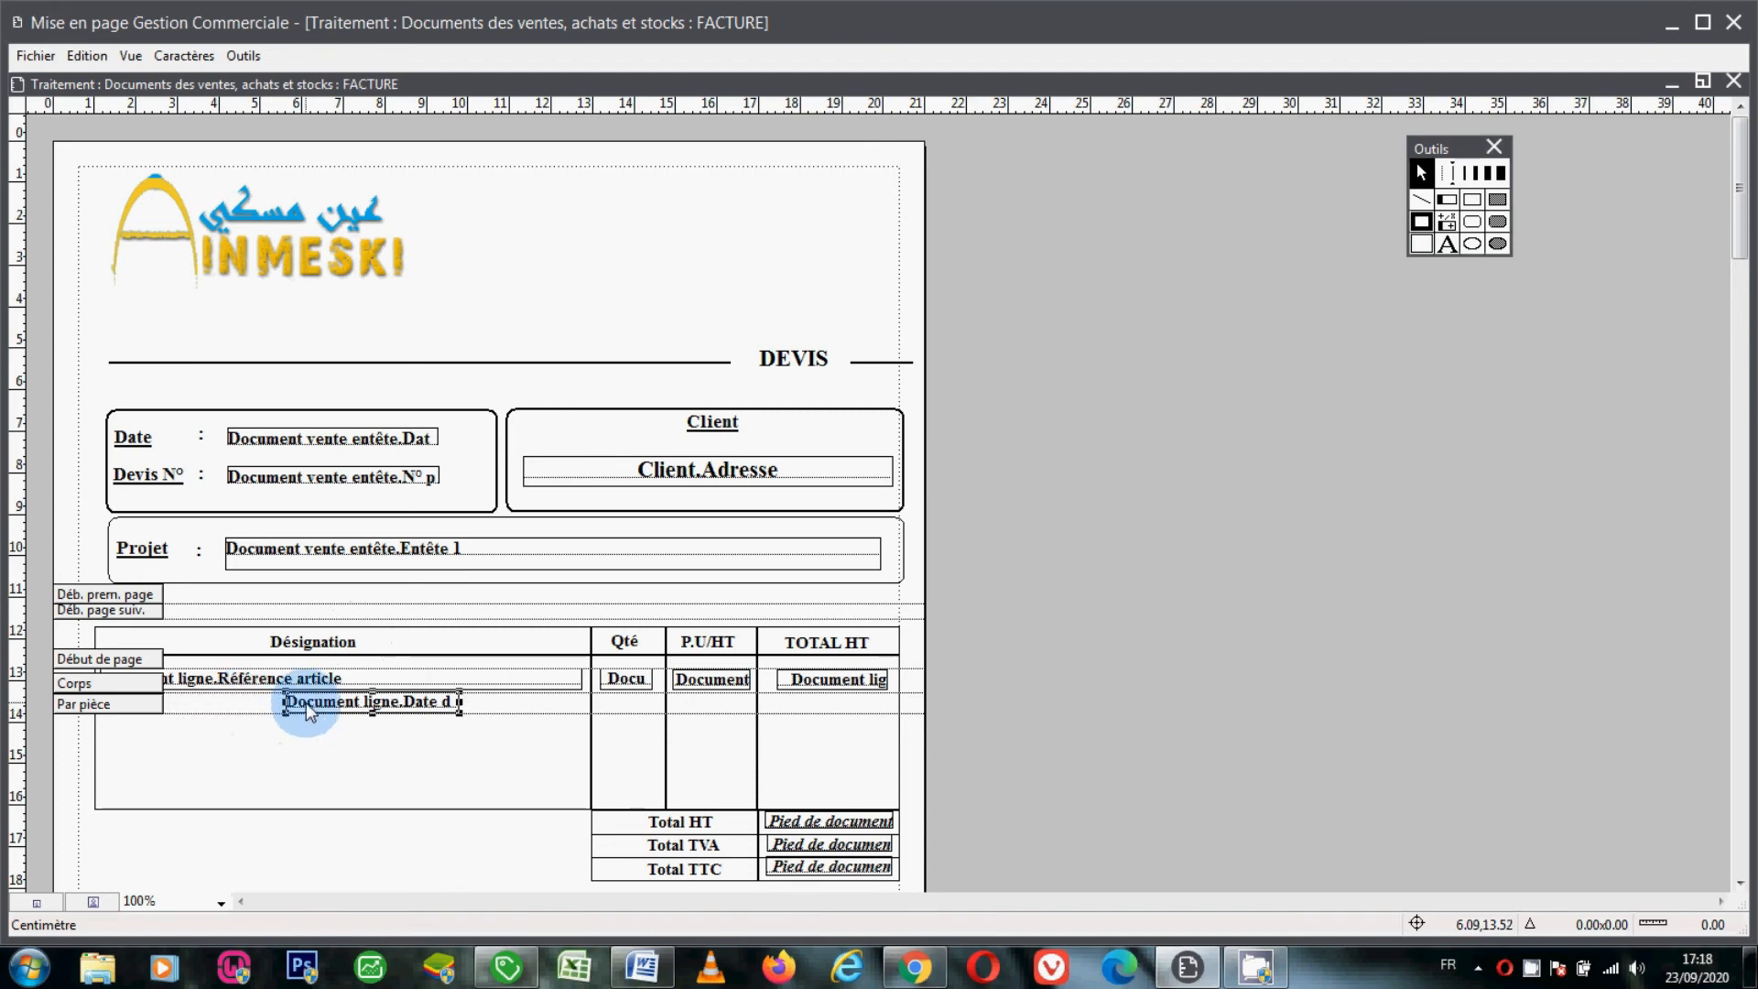
key("Delete")
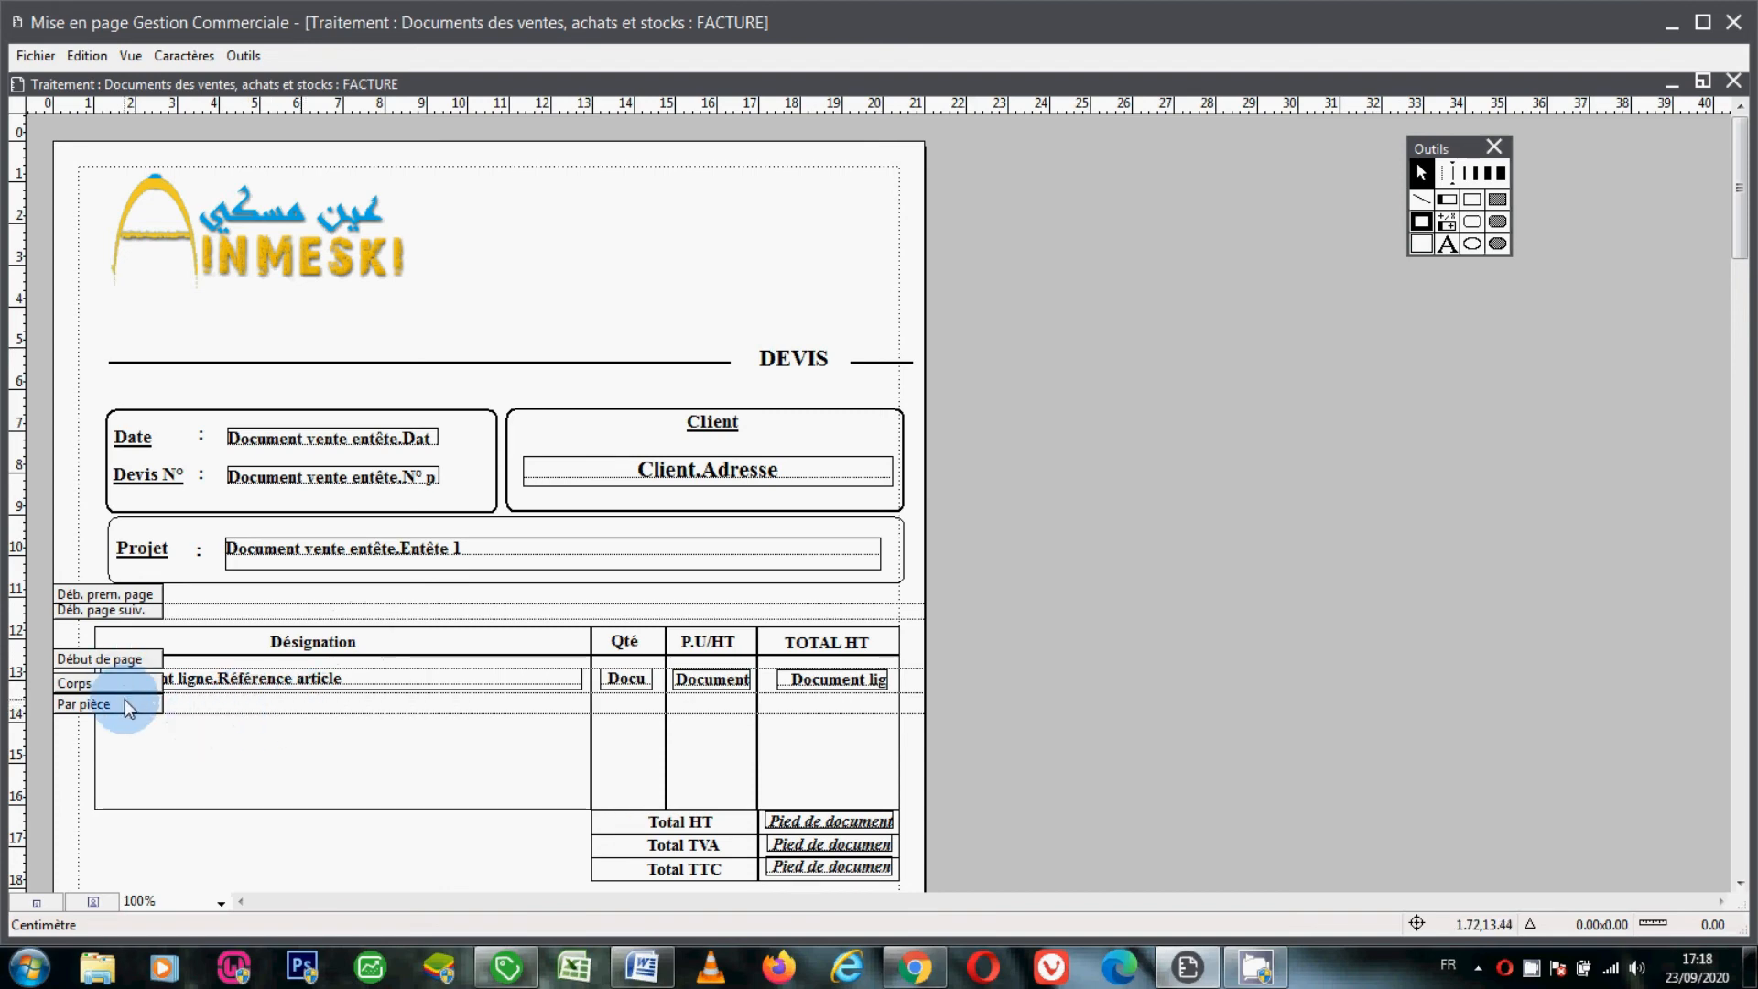
mouse_move(125, 699)
left_mouse_down()
mouse_move(119, 679)
mouse_move(147, 696)
left_mouse_up()
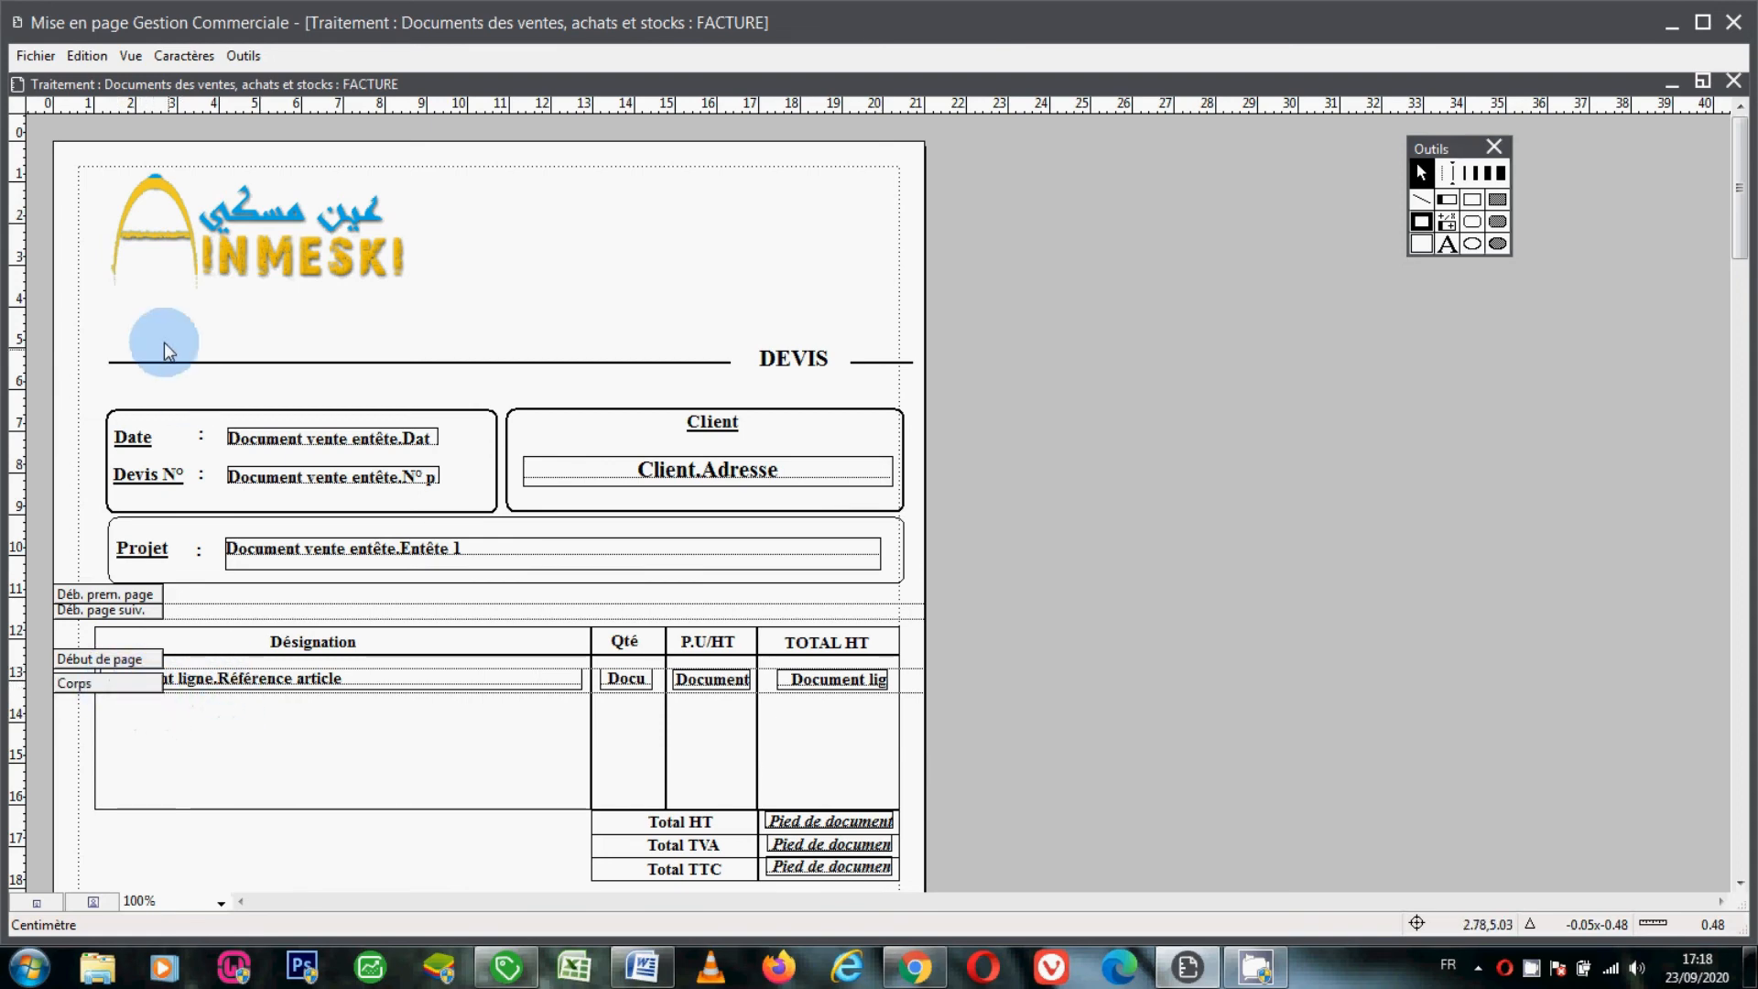
Add a Rupture zone of type Par pièce and shift its boundary up to just below the Corps zone.
left_click(135, 55)
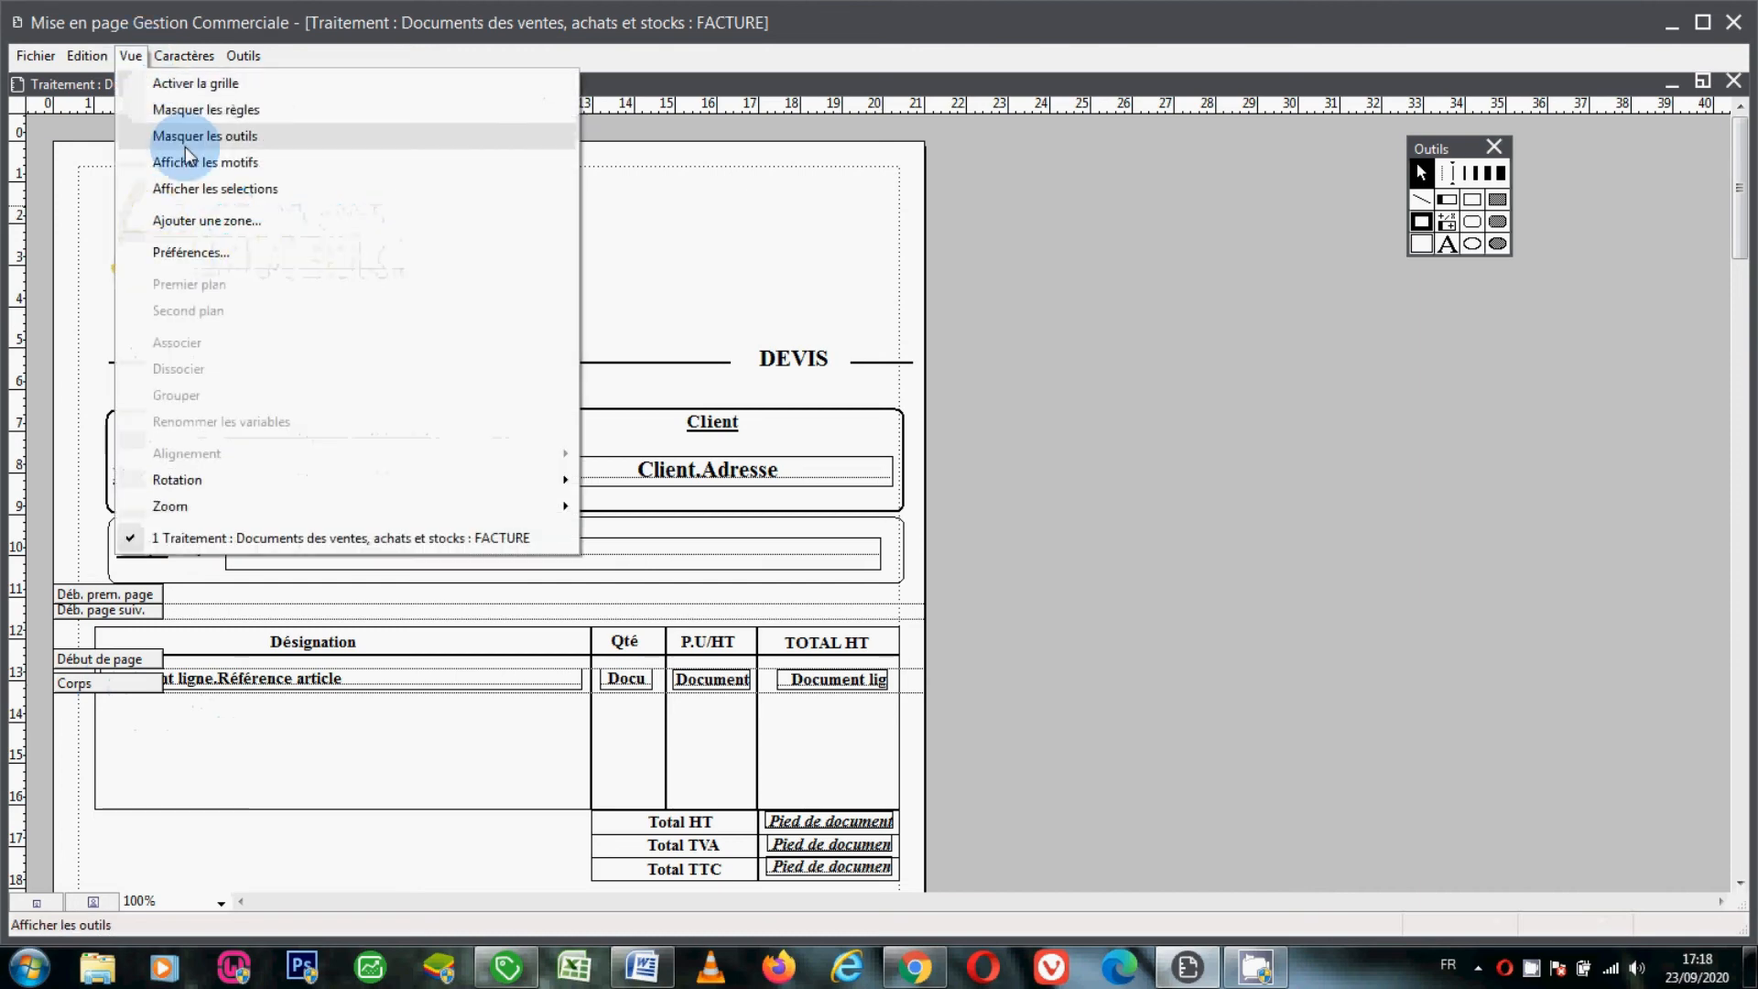
left_click(209, 221)
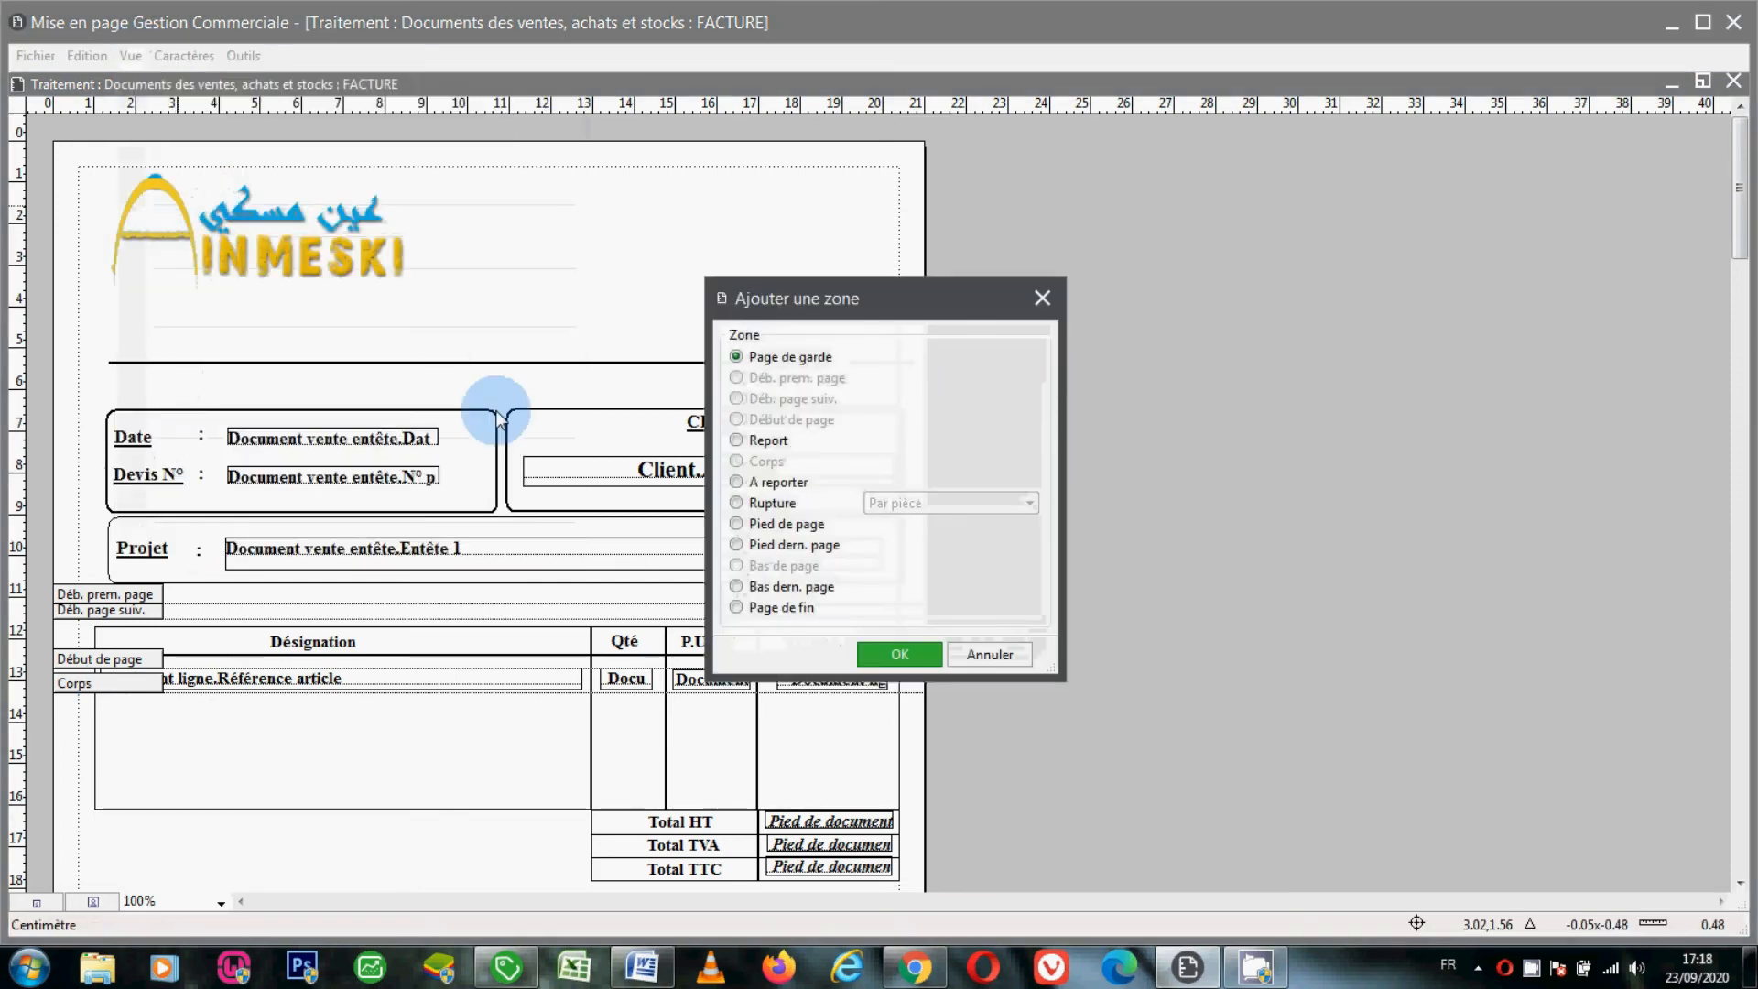
left_click(755, 504)
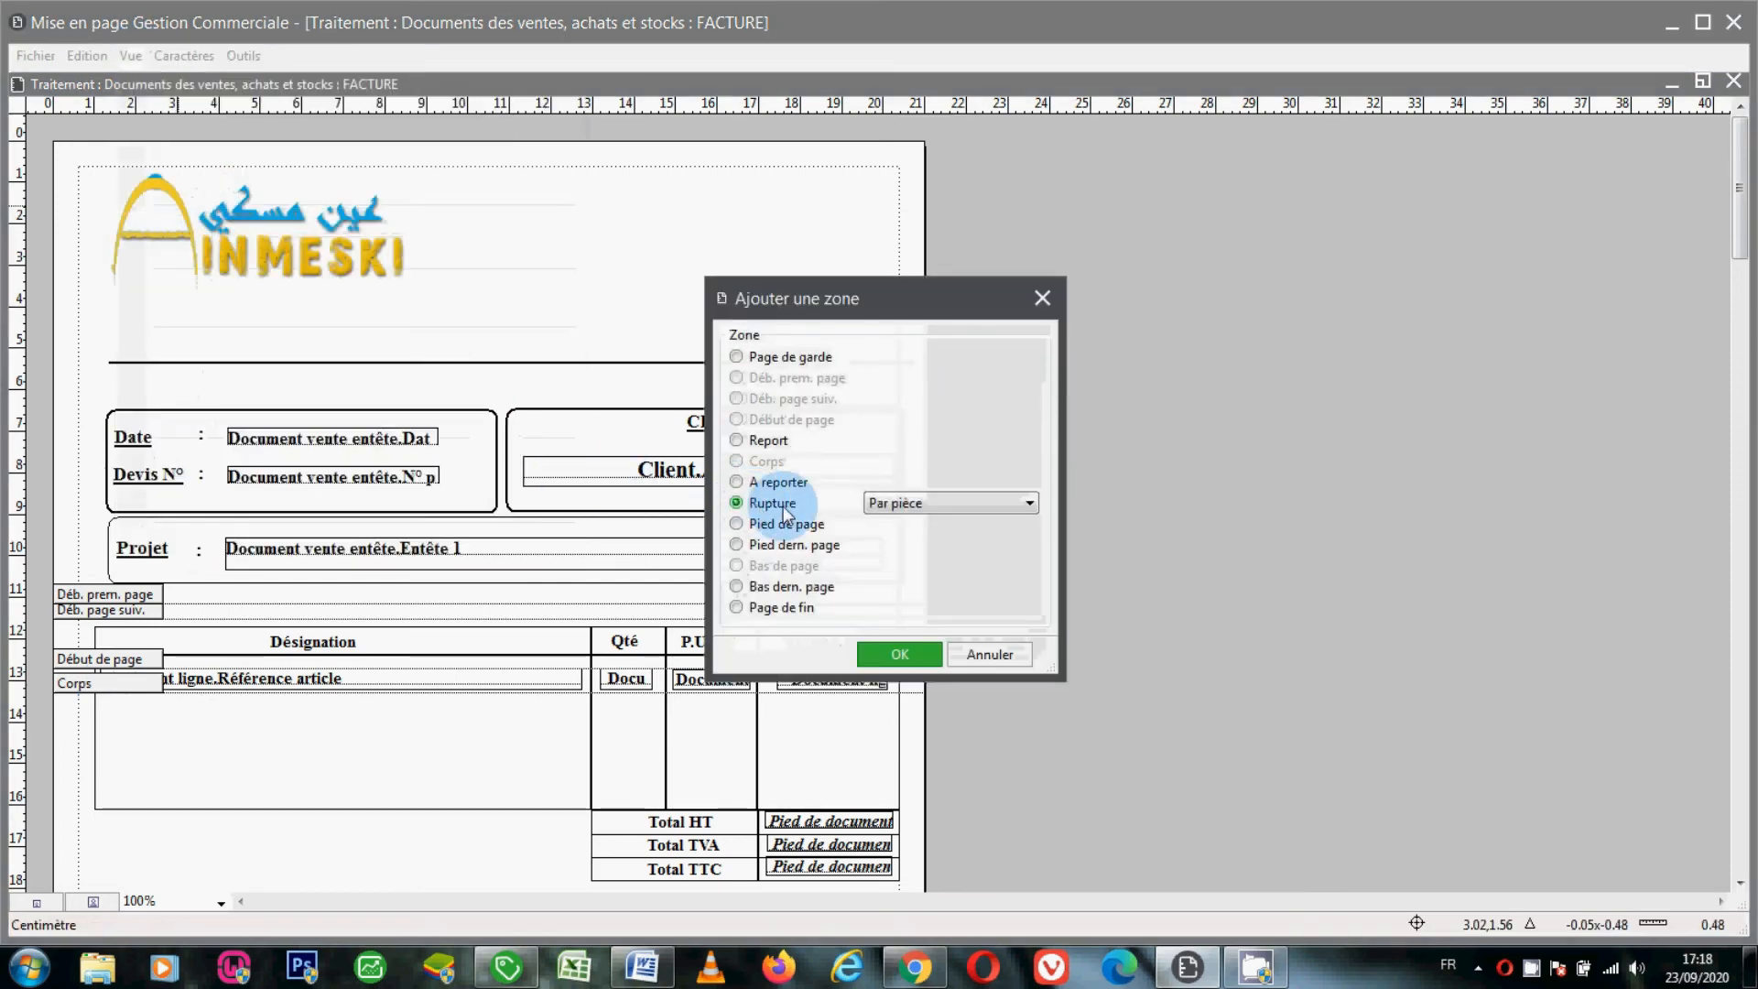
left_click(915, 505)
left_click(919, 510)
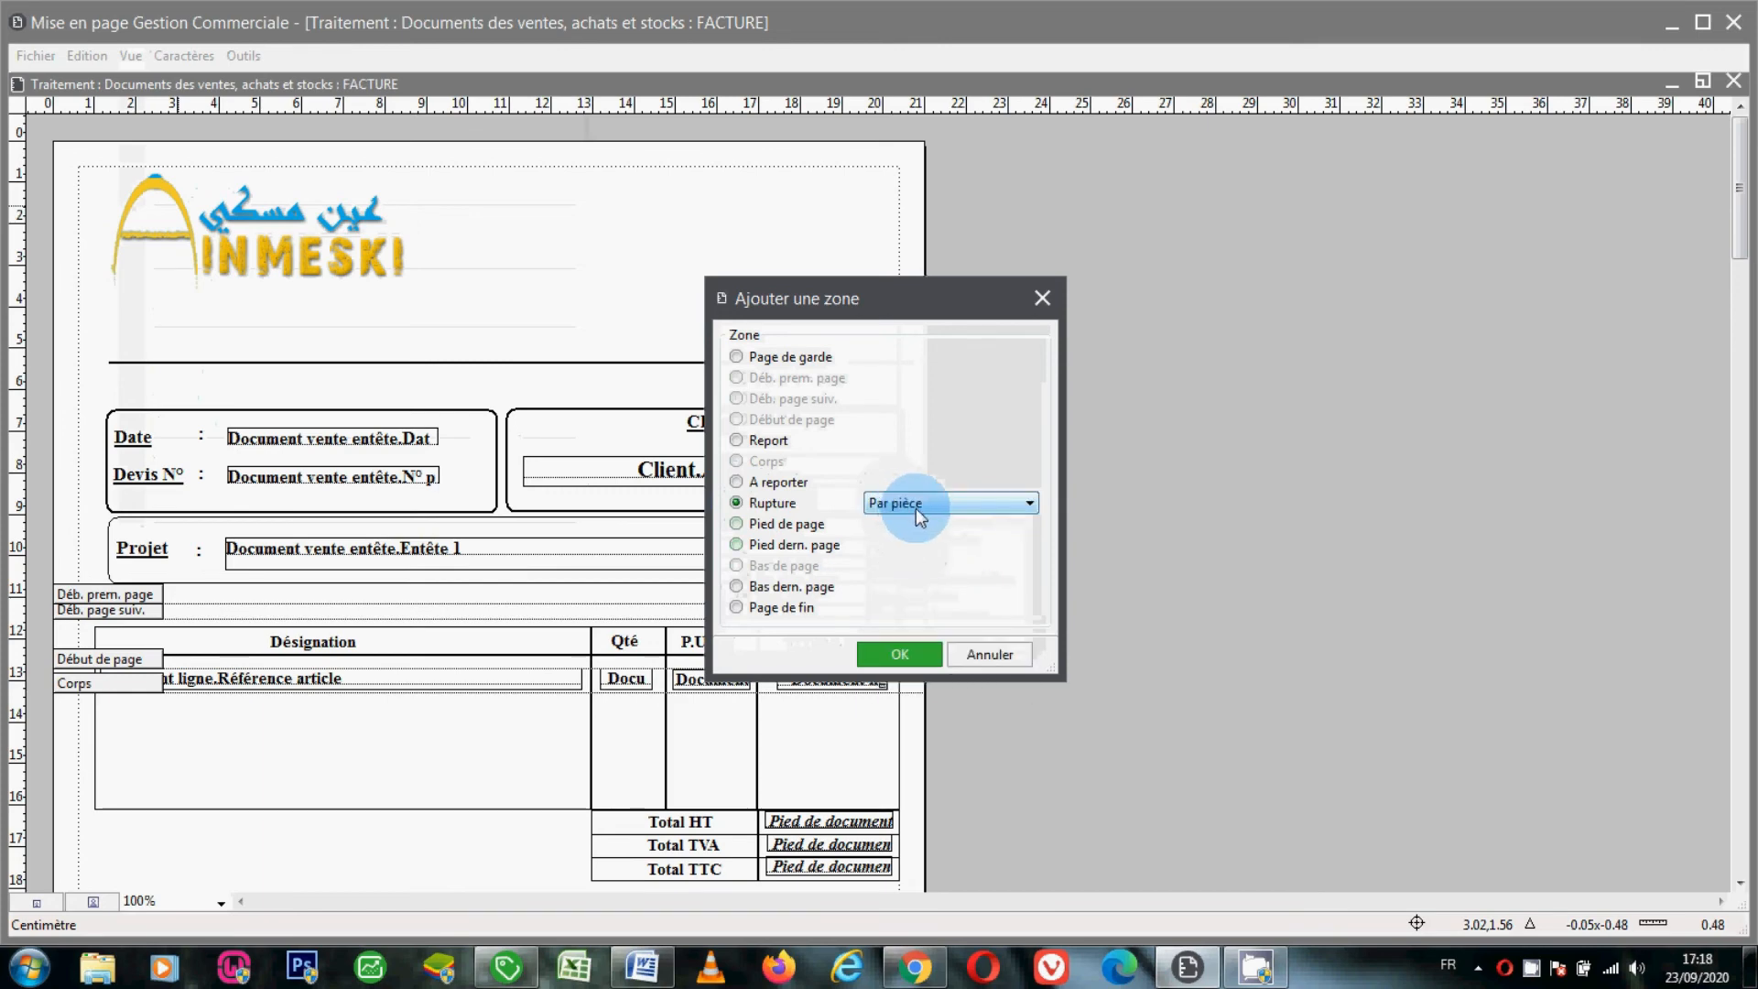
left_click(909, 647)
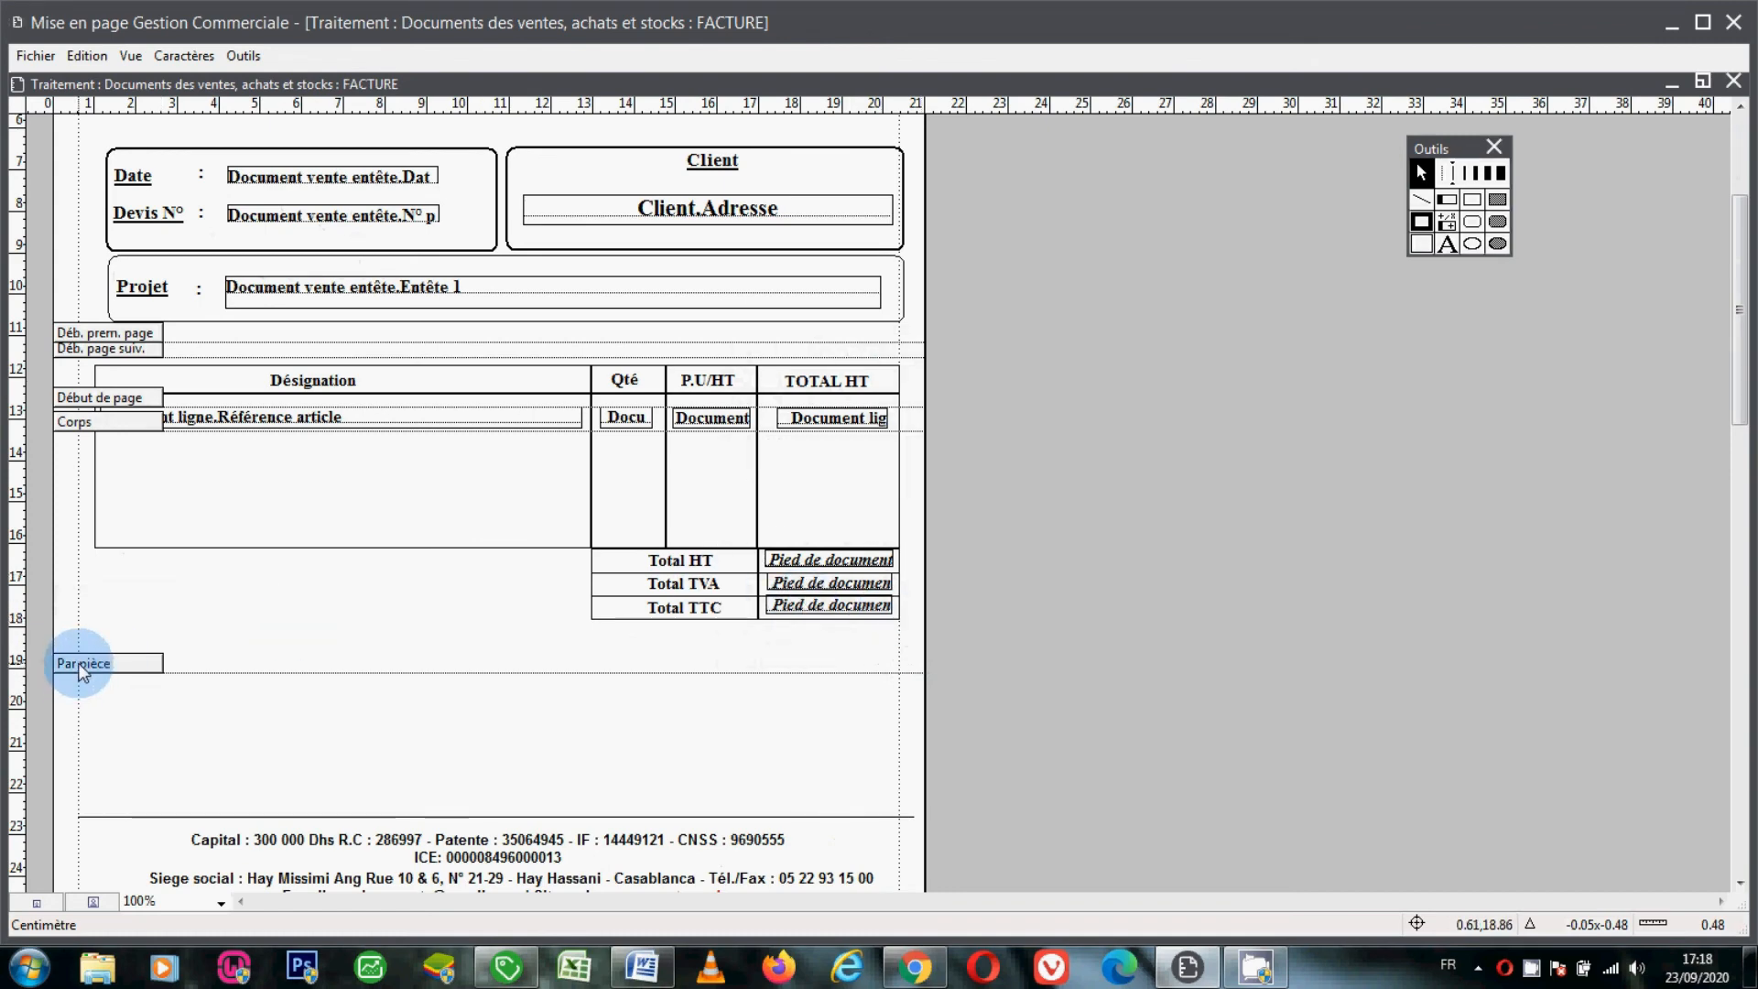
left_click_drag(82, 673, 72, 448)
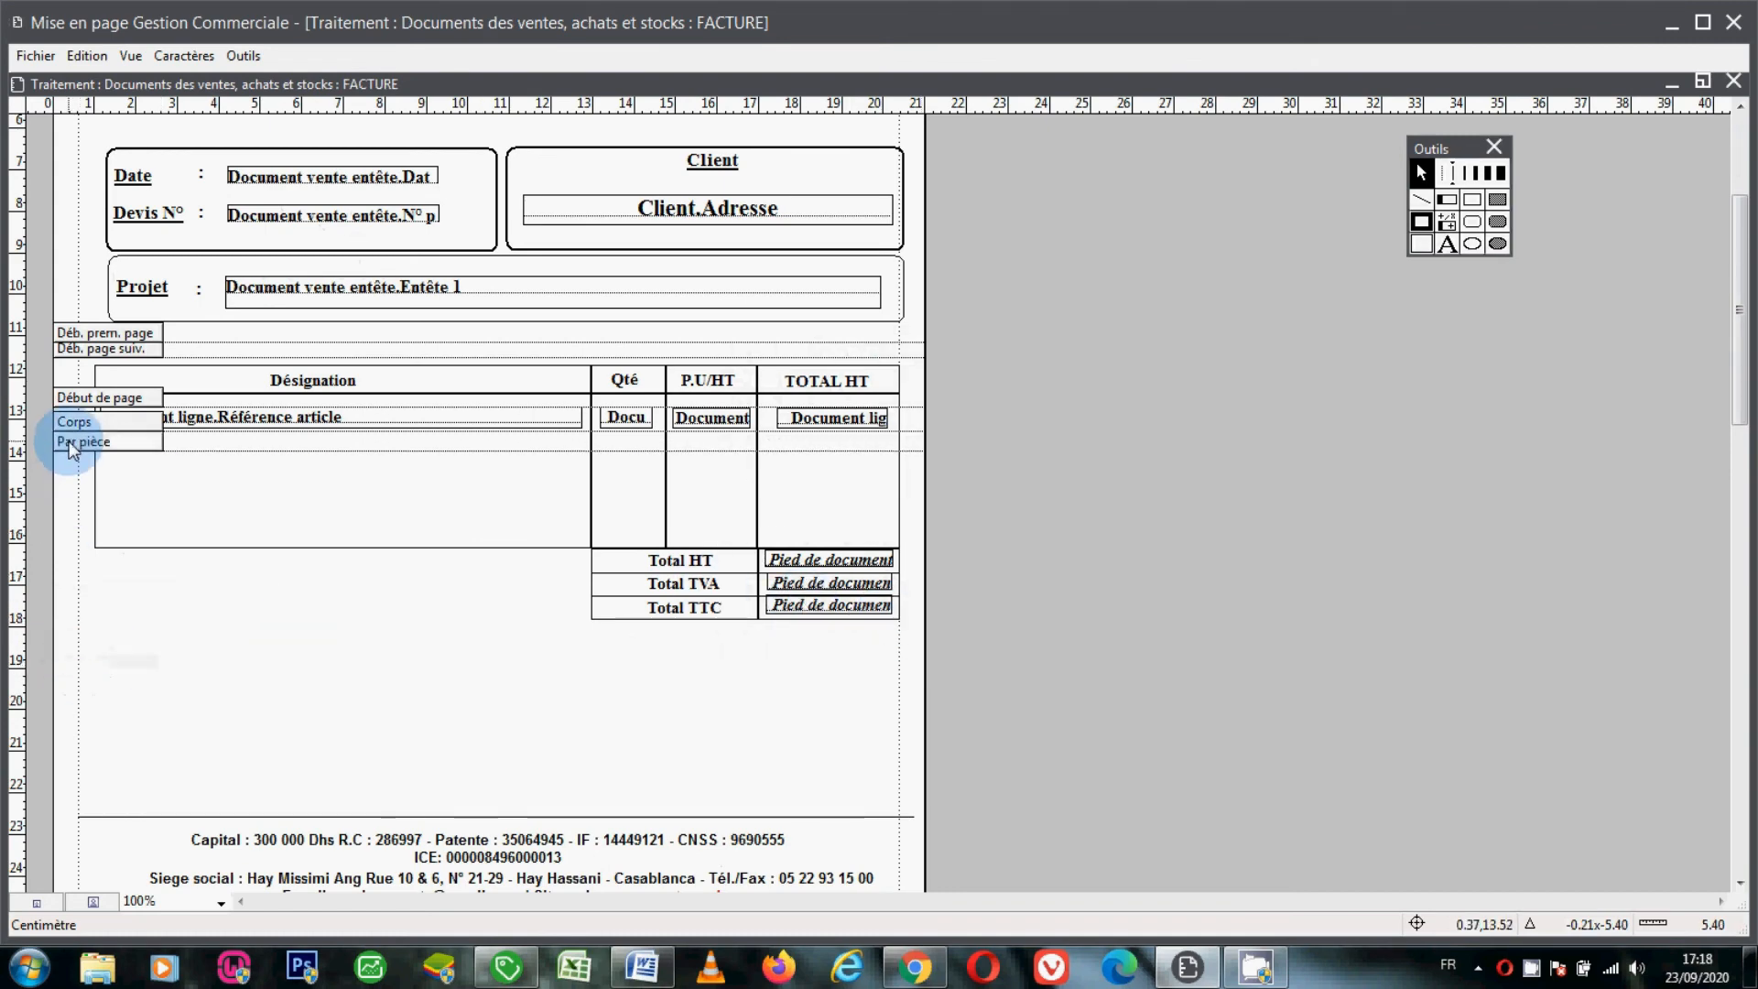
Duplicate the Référence article field and move the copy straight down into the Par pièce zone.
left_click(221, 902)
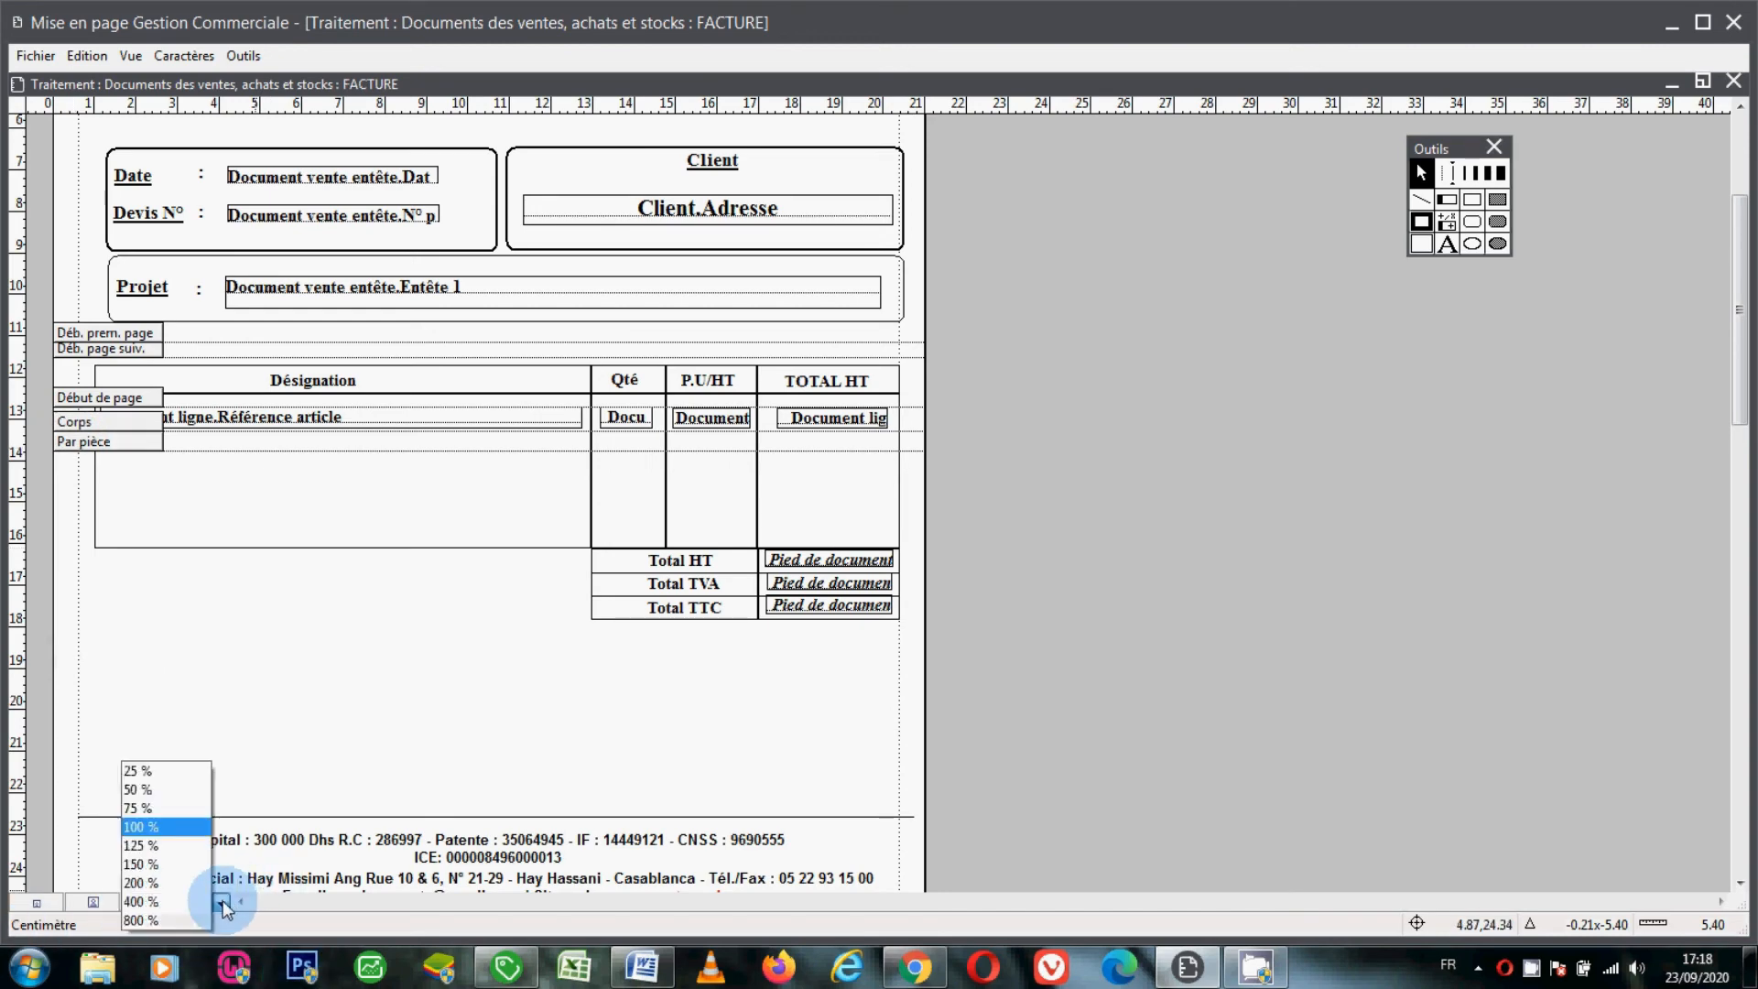
left_click(163, 863)
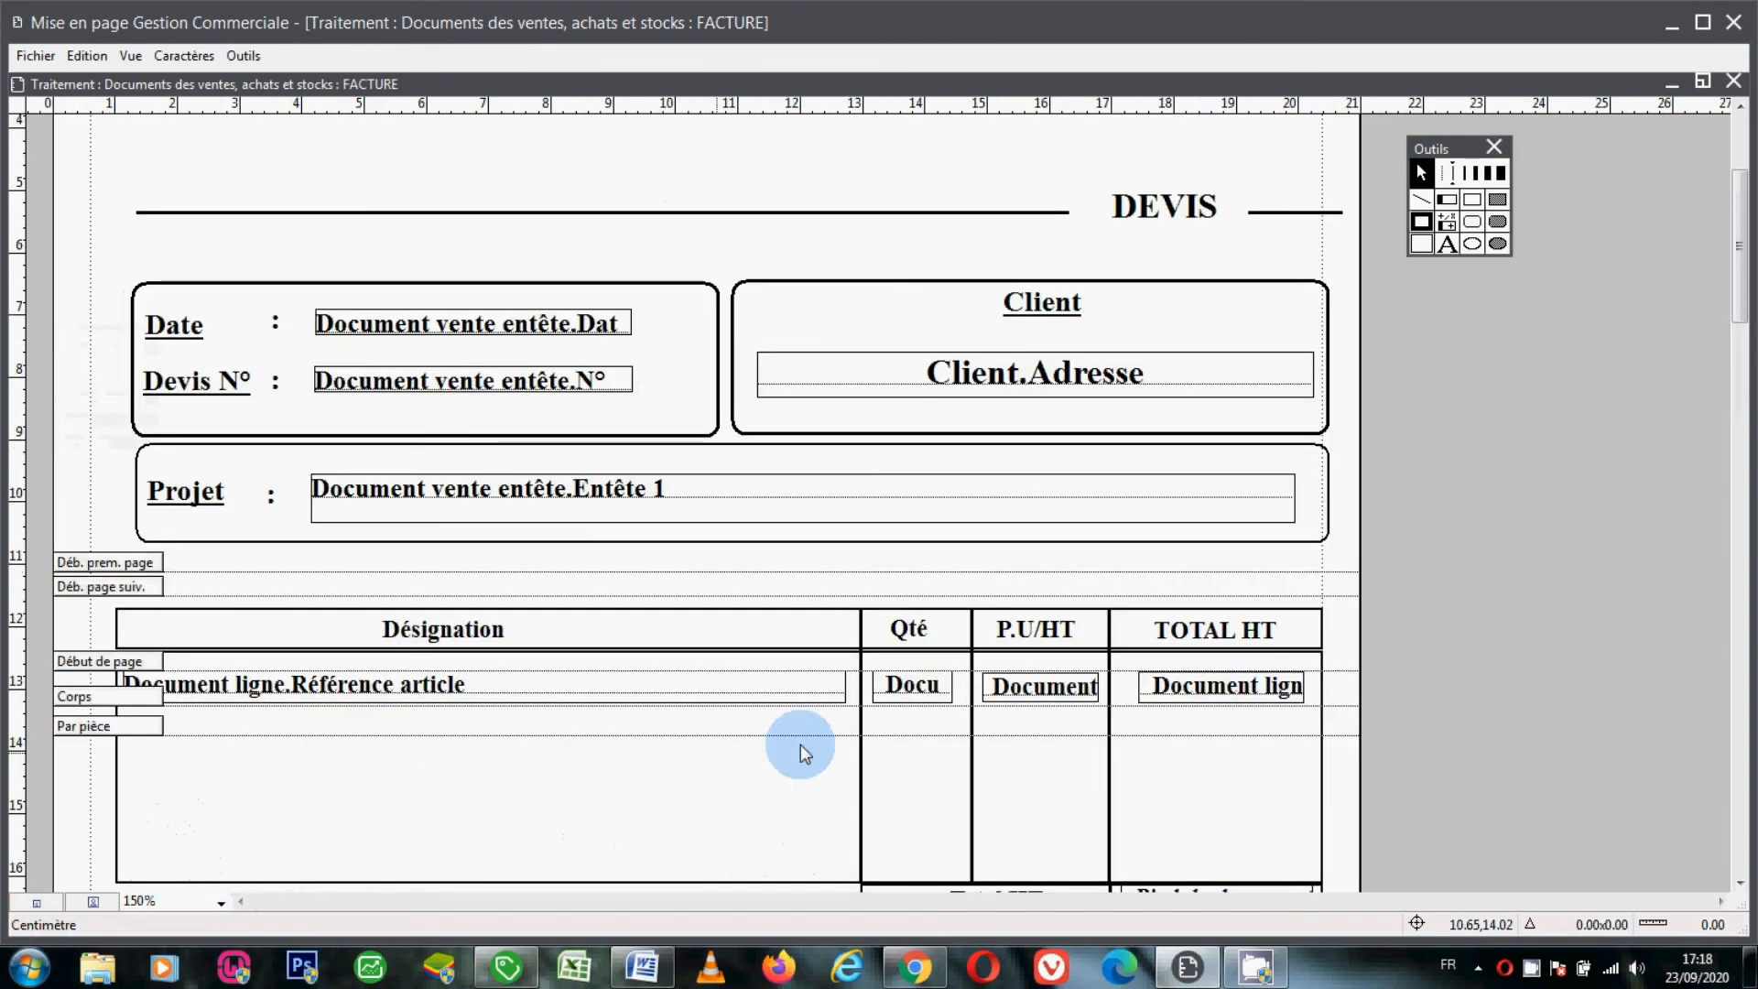
left_click(1740, 882)
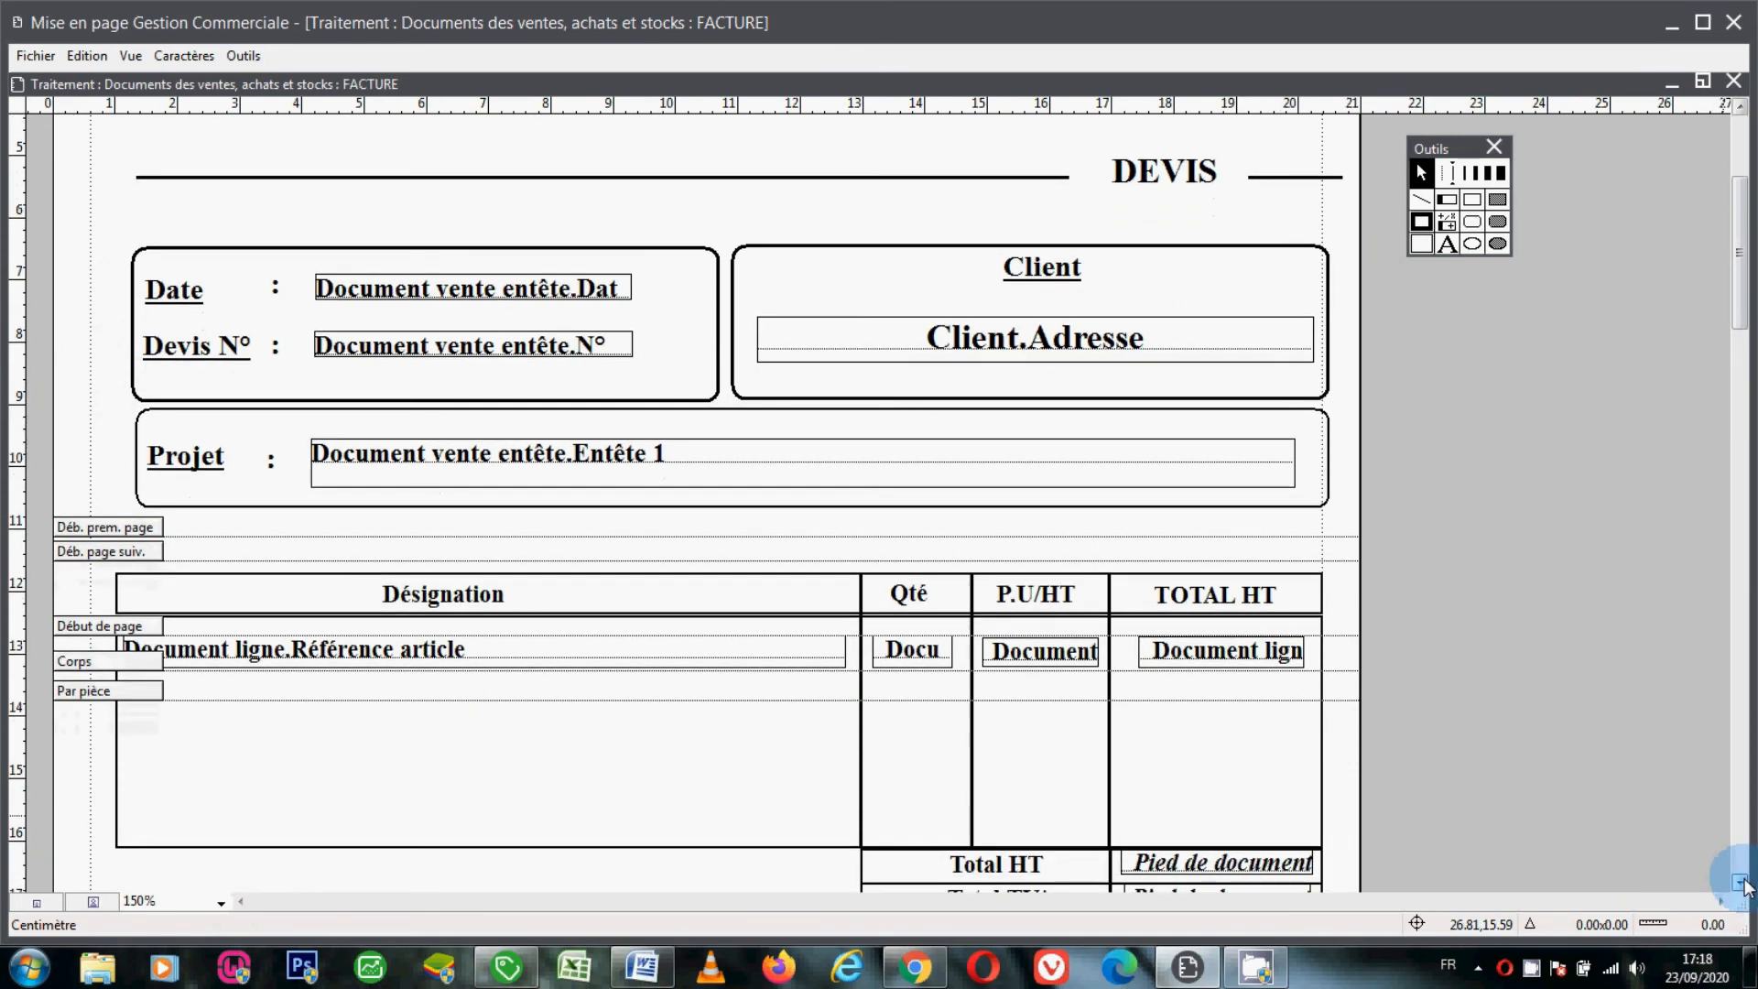
left_click(1740, 882)
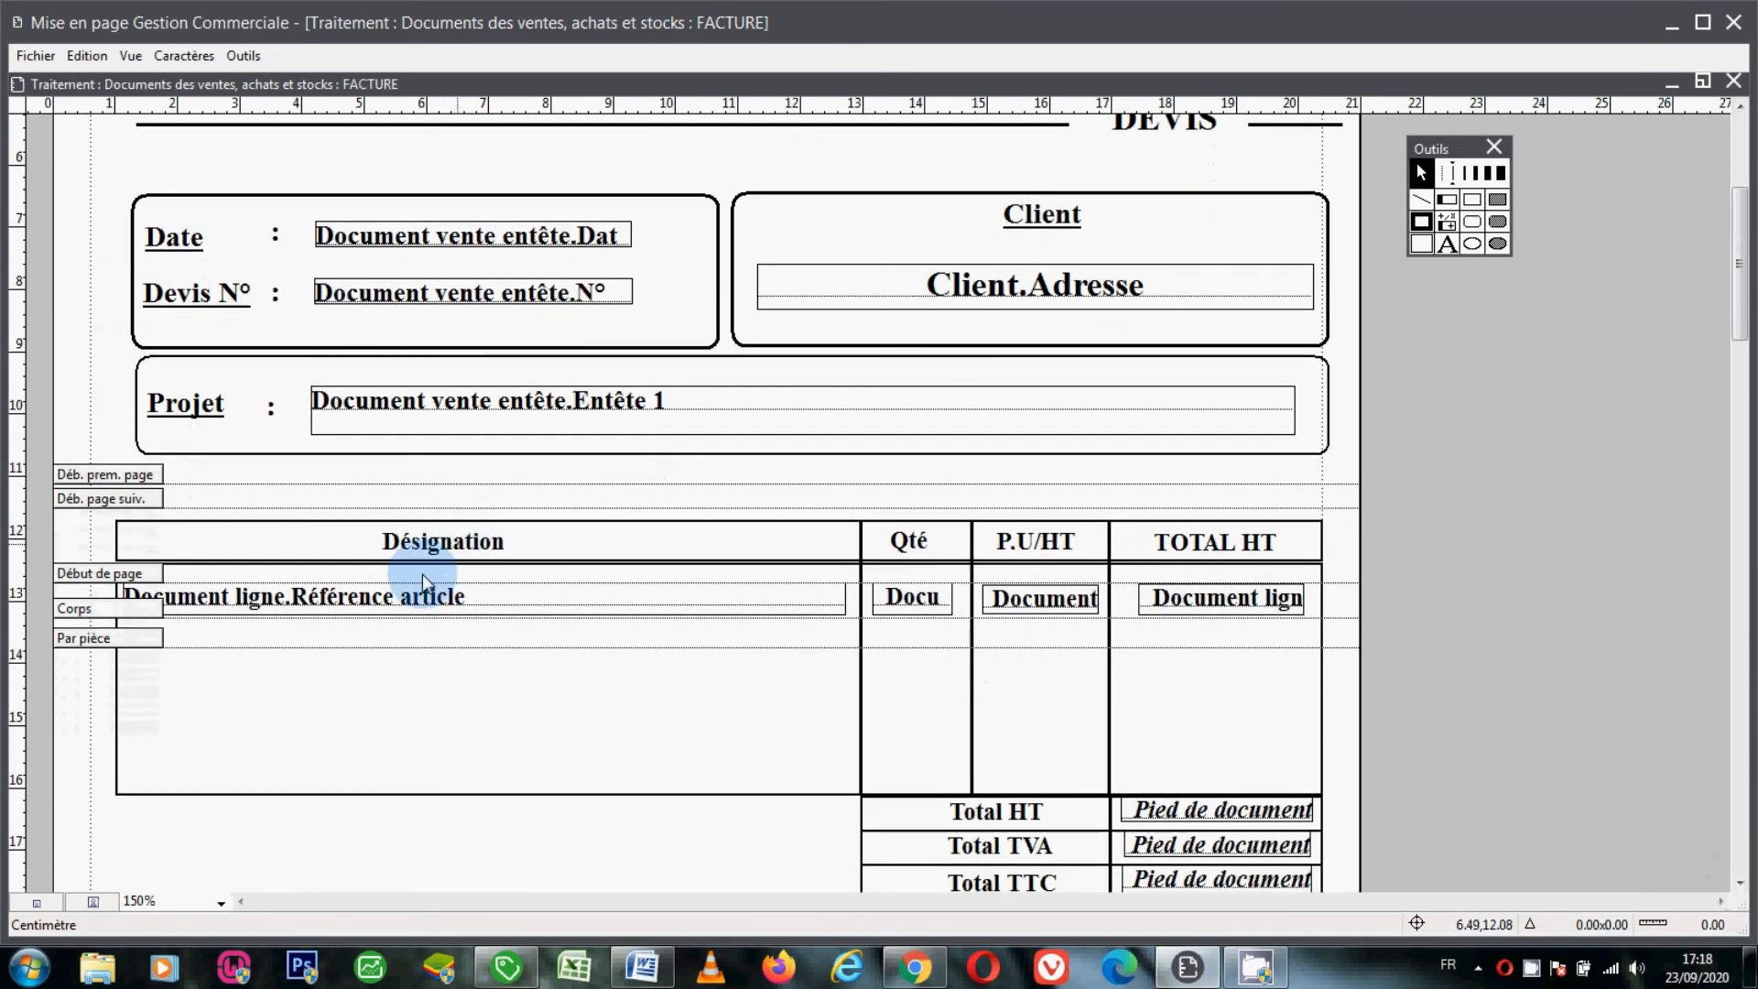
left_click(395, 606)
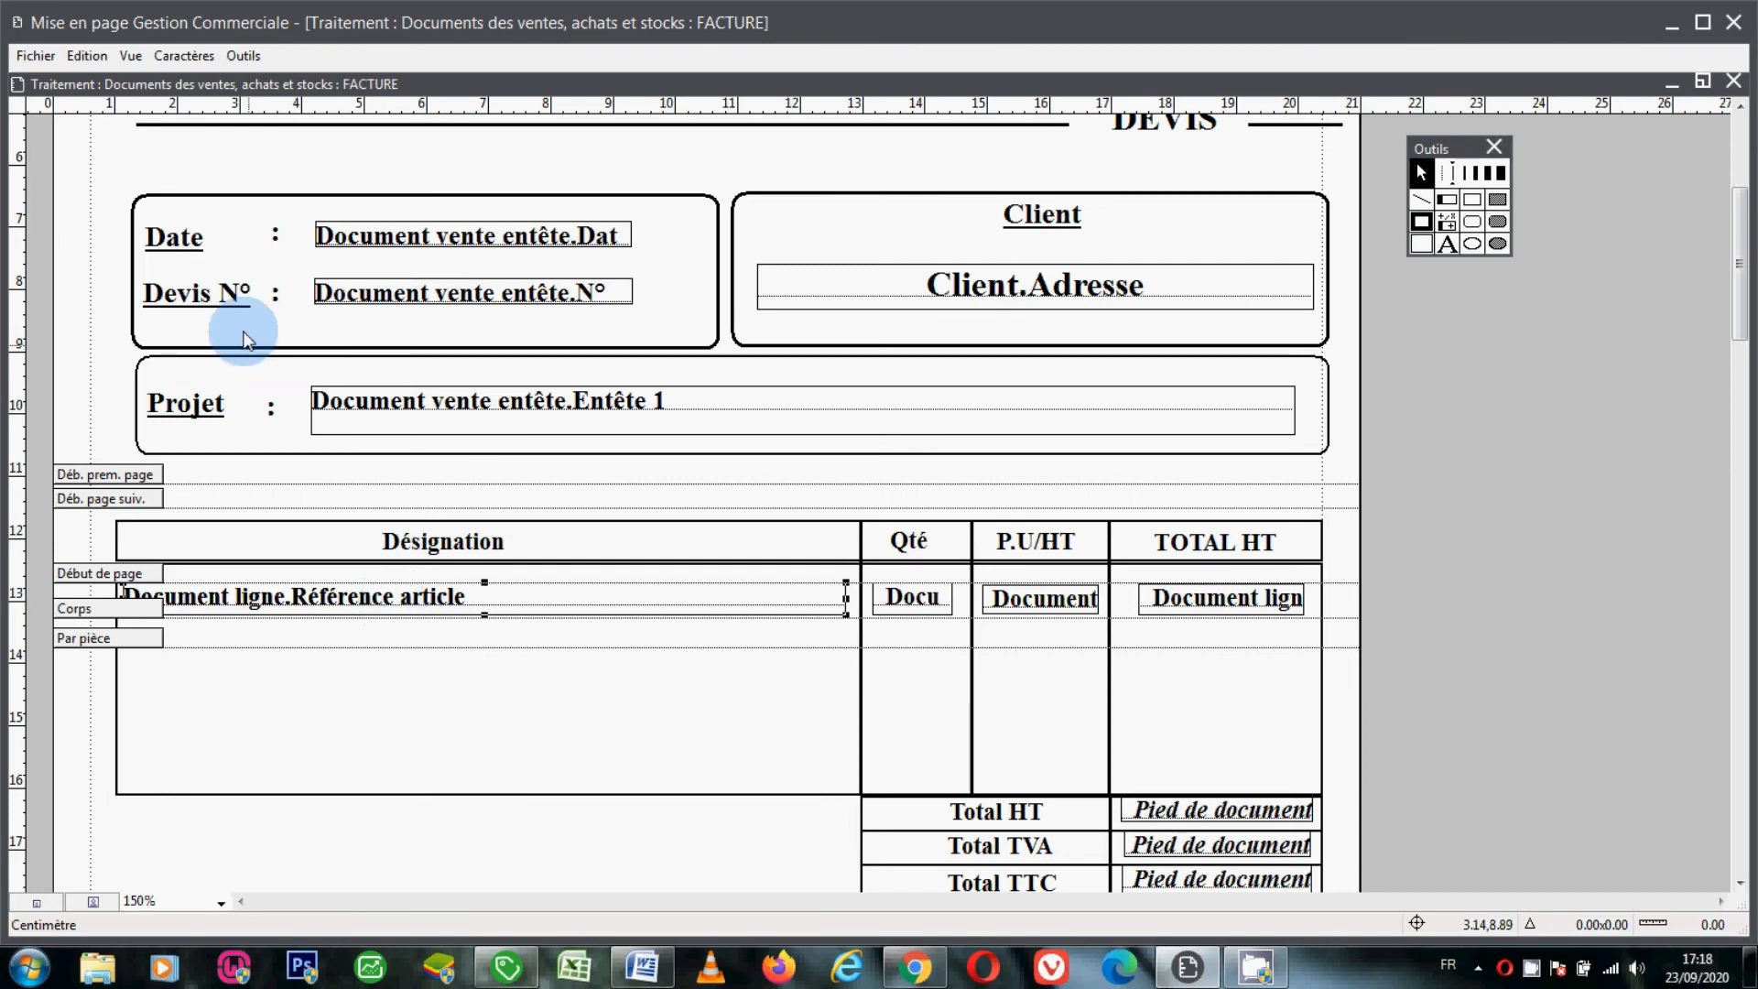
left_click(97, 60)
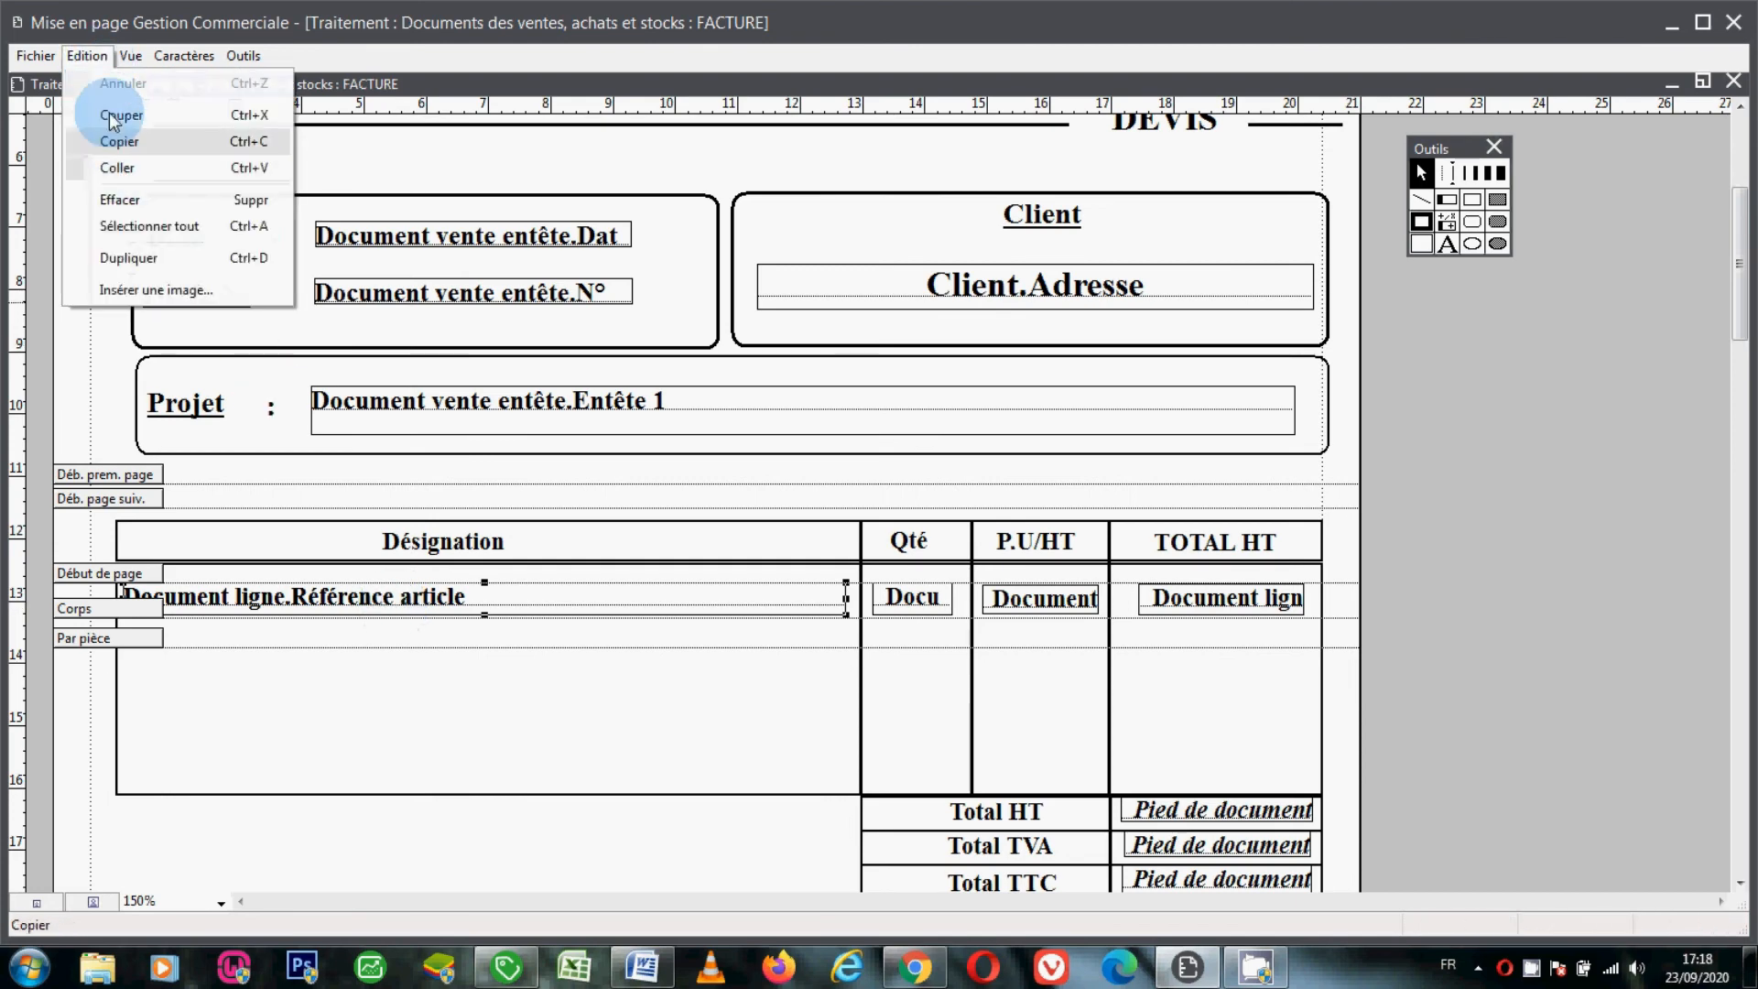
left_click(86, 59)
left_click(406, 615)
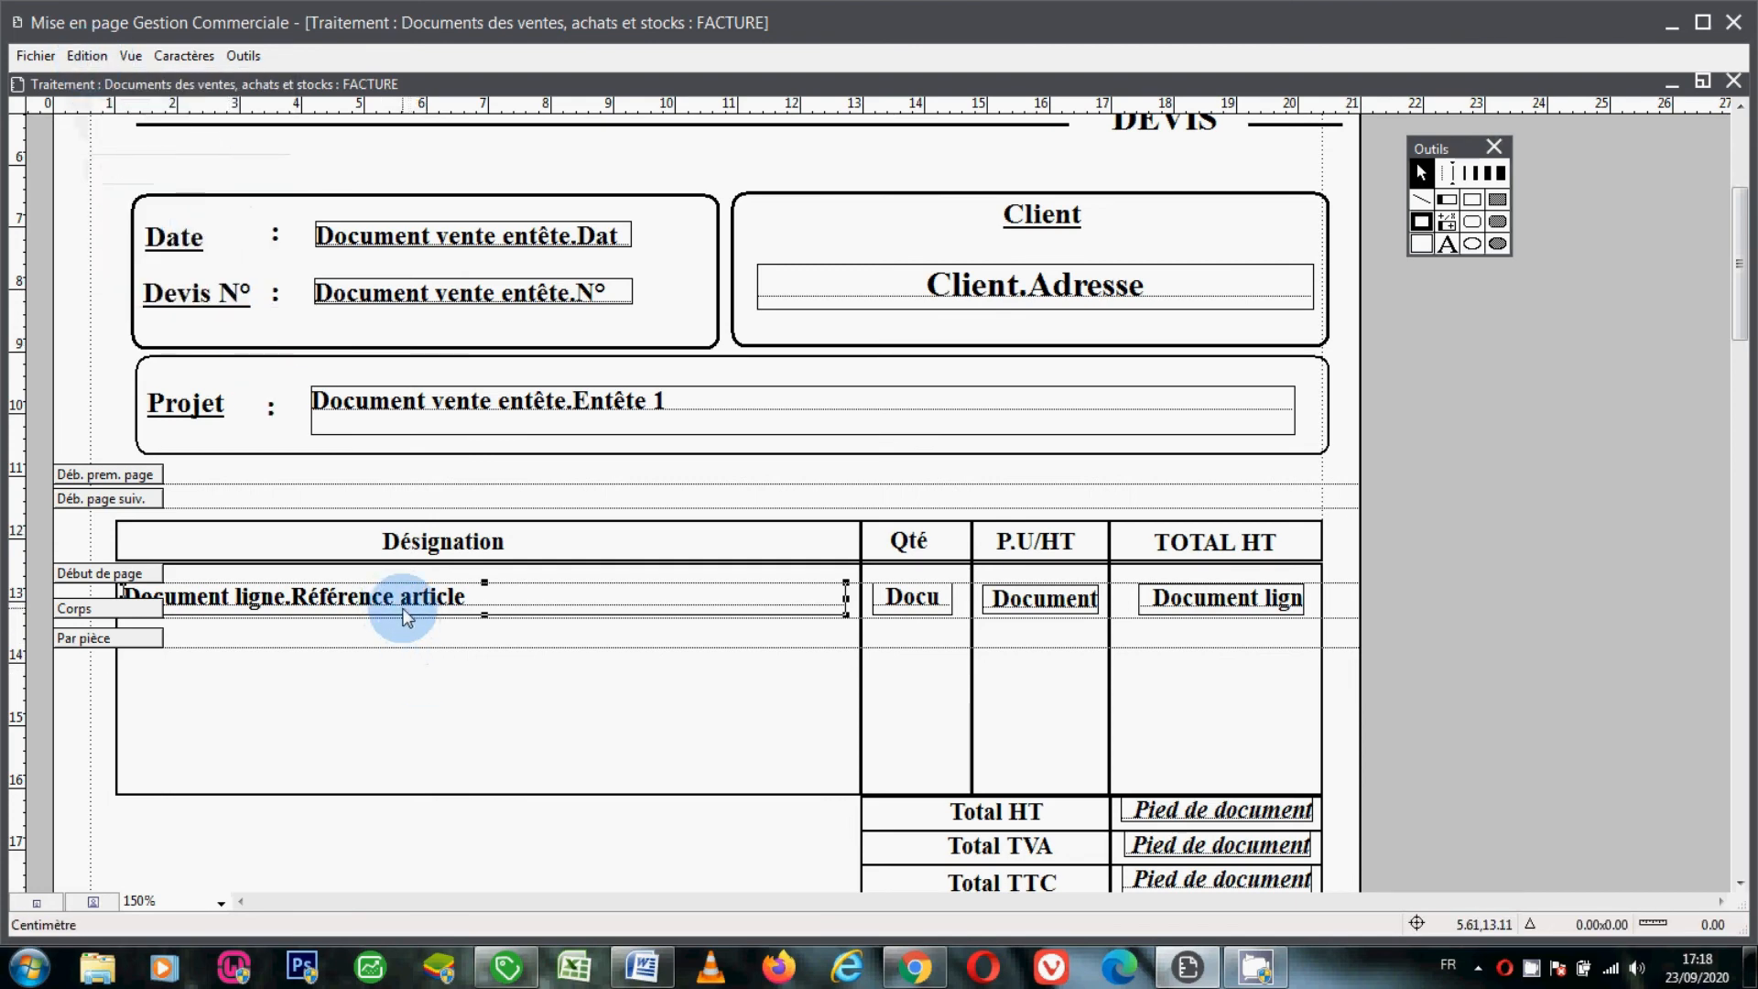
key("Down")
key("Down")
key("Down")
key("Down")
key("Down")
key("Down")
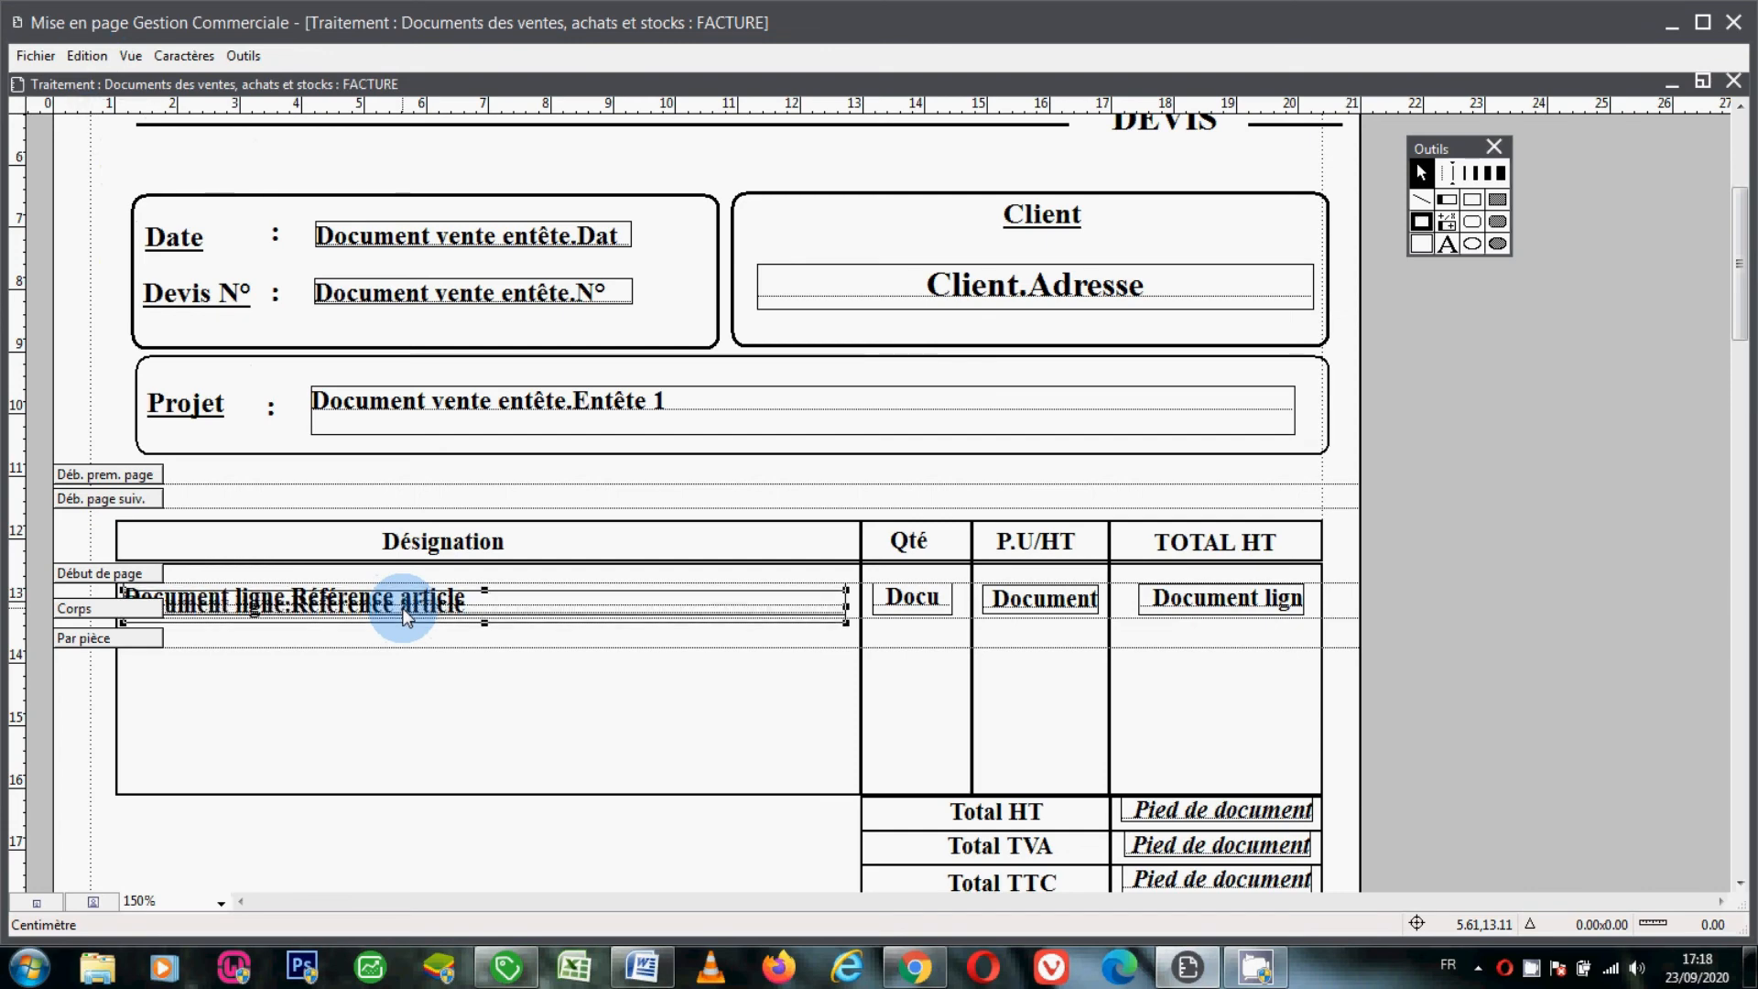
key("Down")
key("Down")
key("Down")
key("Down")
key("Down")
key("Down")
key("Down")
key("Down")
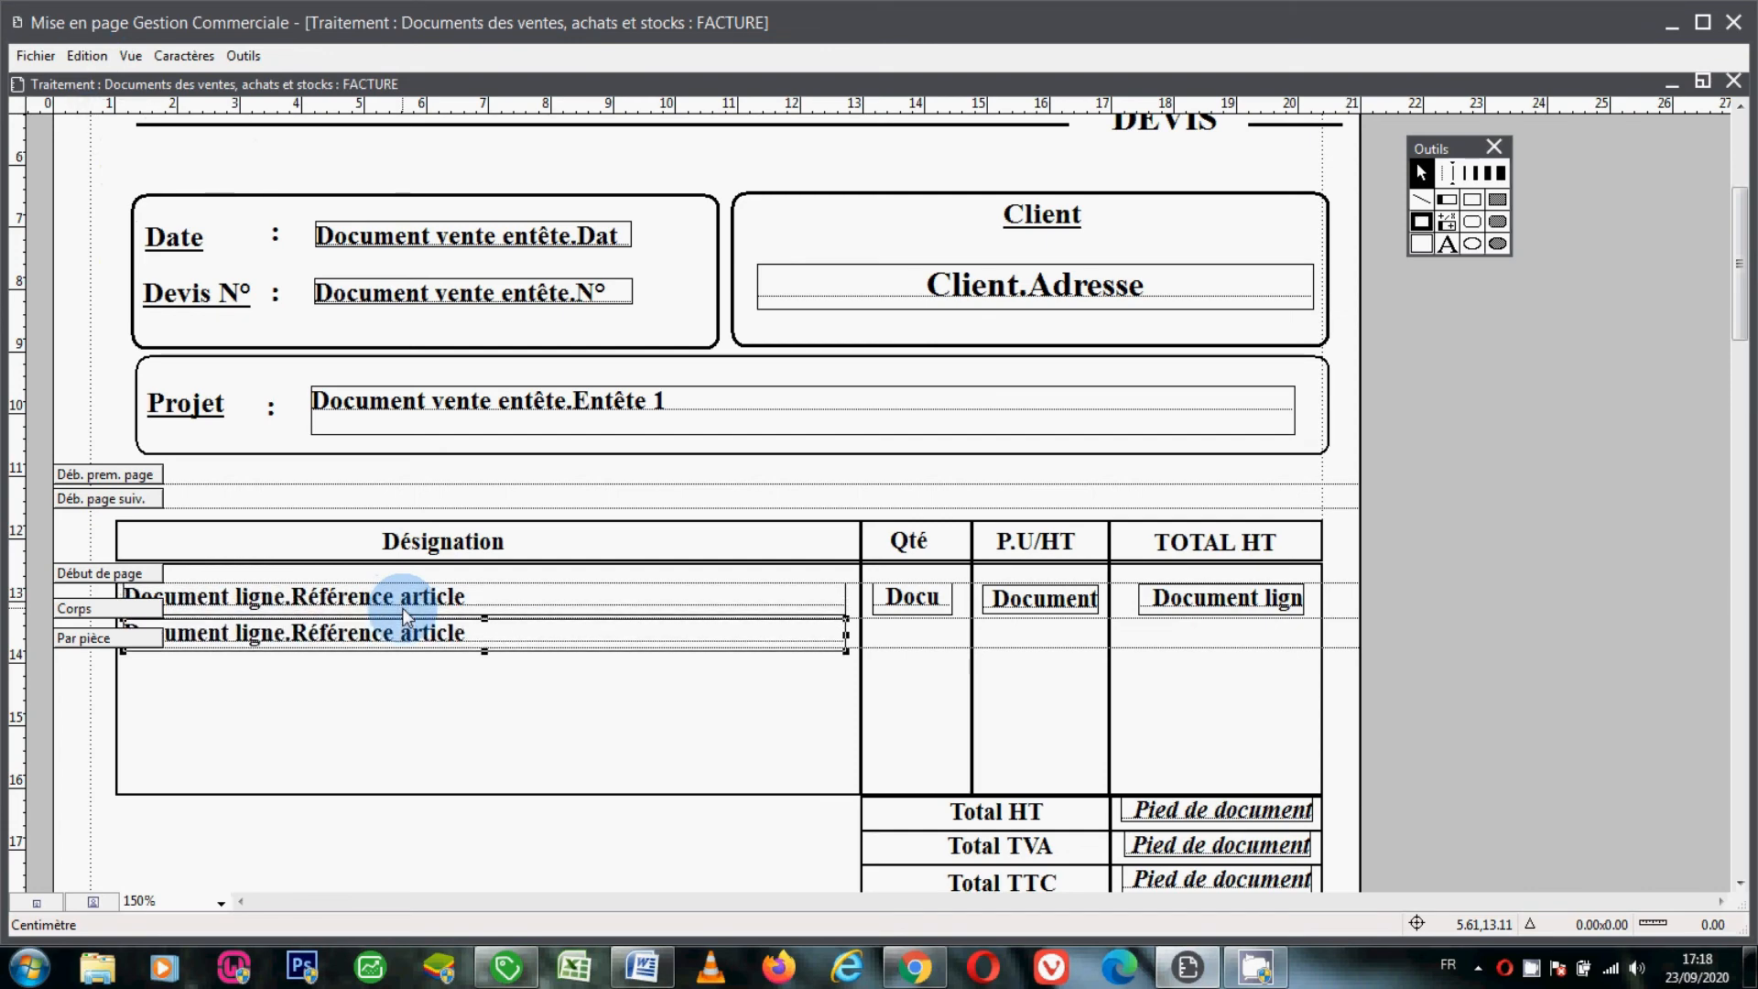
Set the copied field's variable to N° de pièce du bon de livraison from the Document ligne file.
double_click(502, 639)
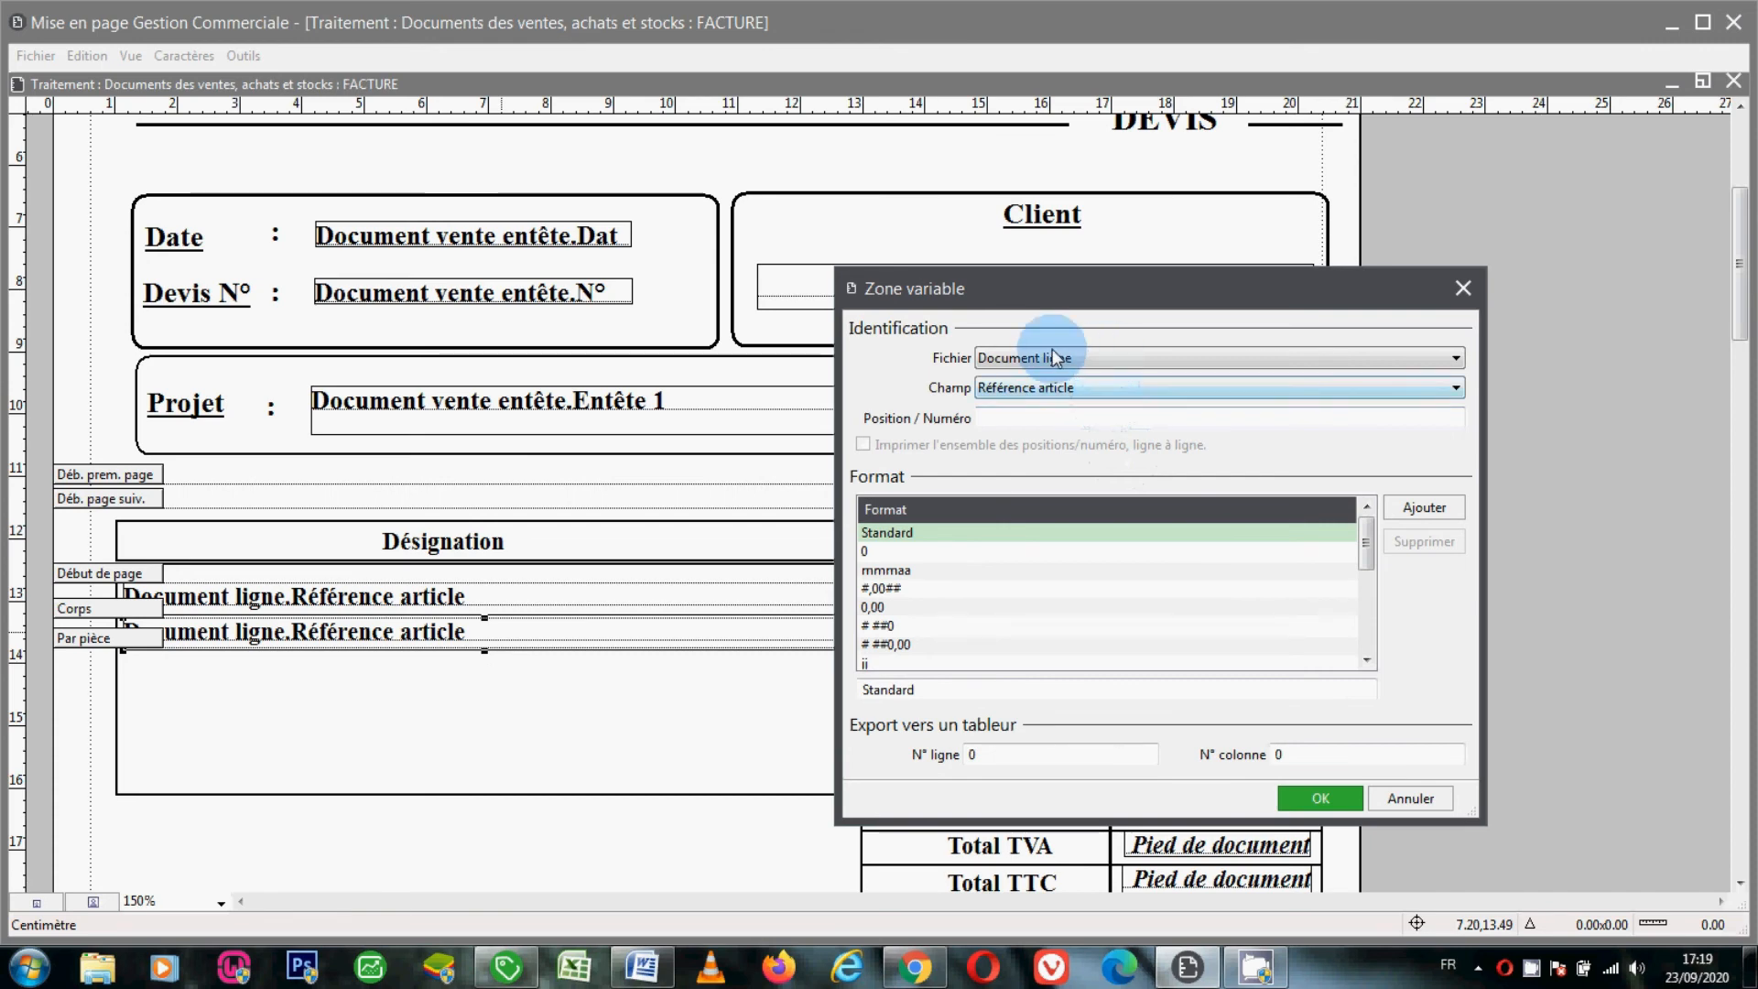
left_click(1106, 388)
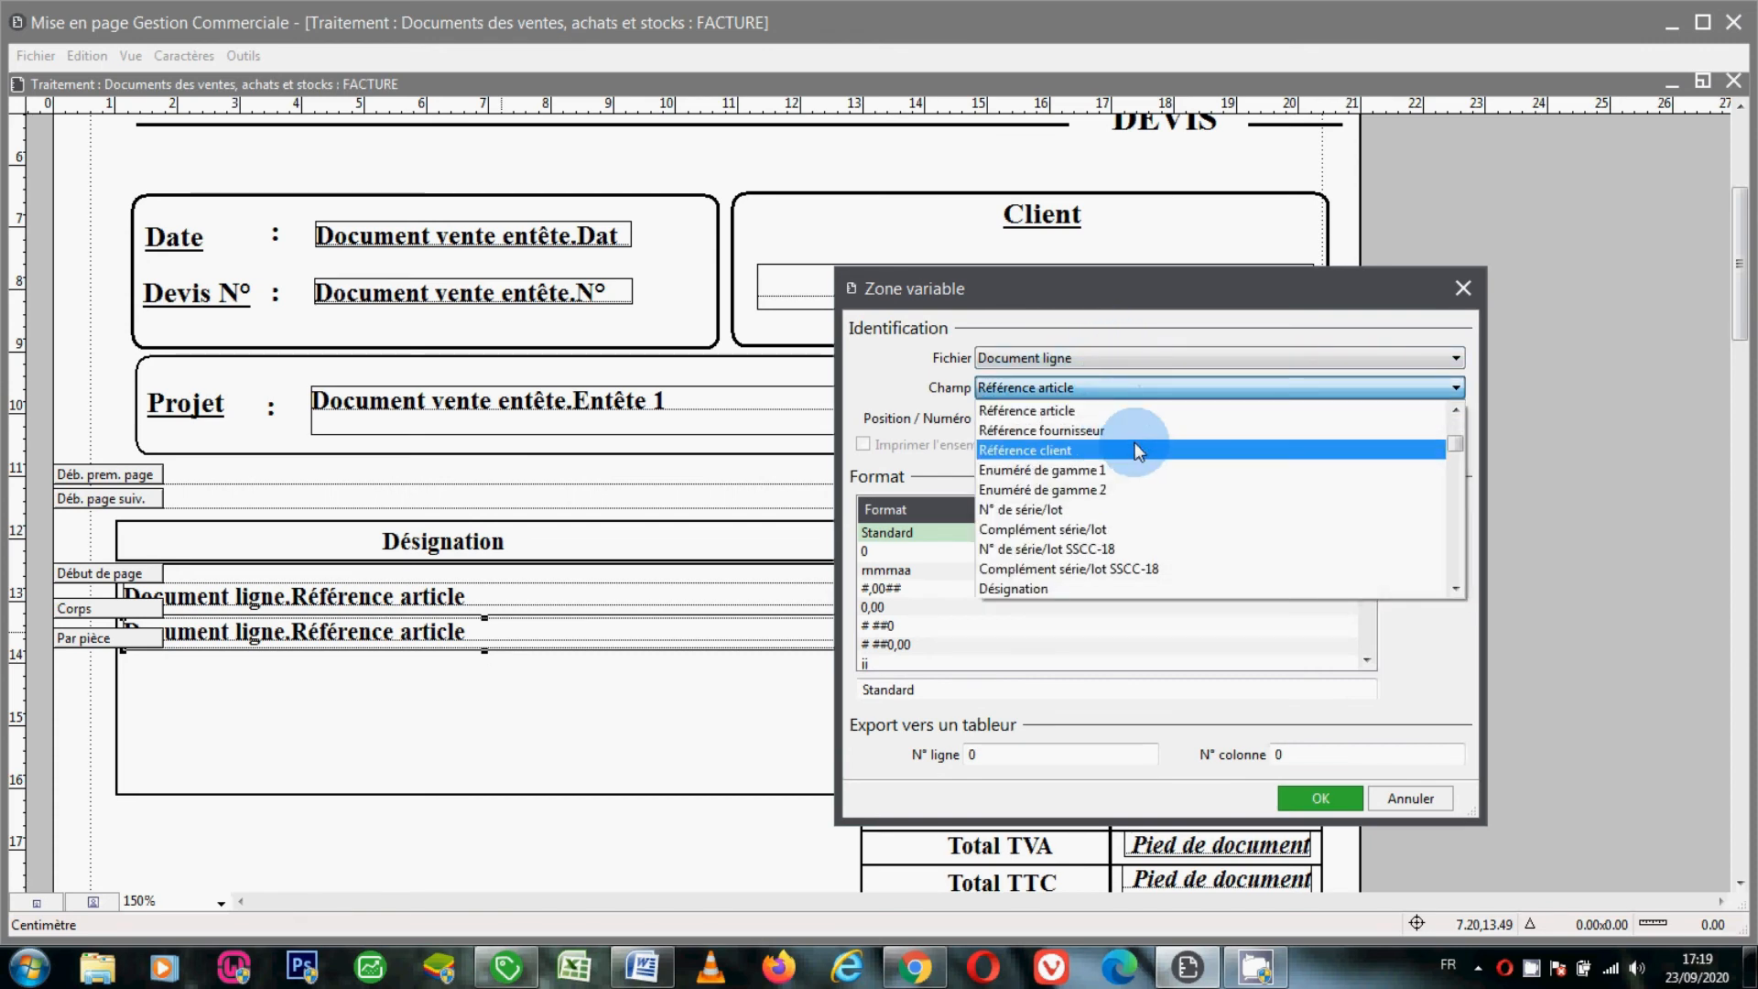
left_click(1460, 561)
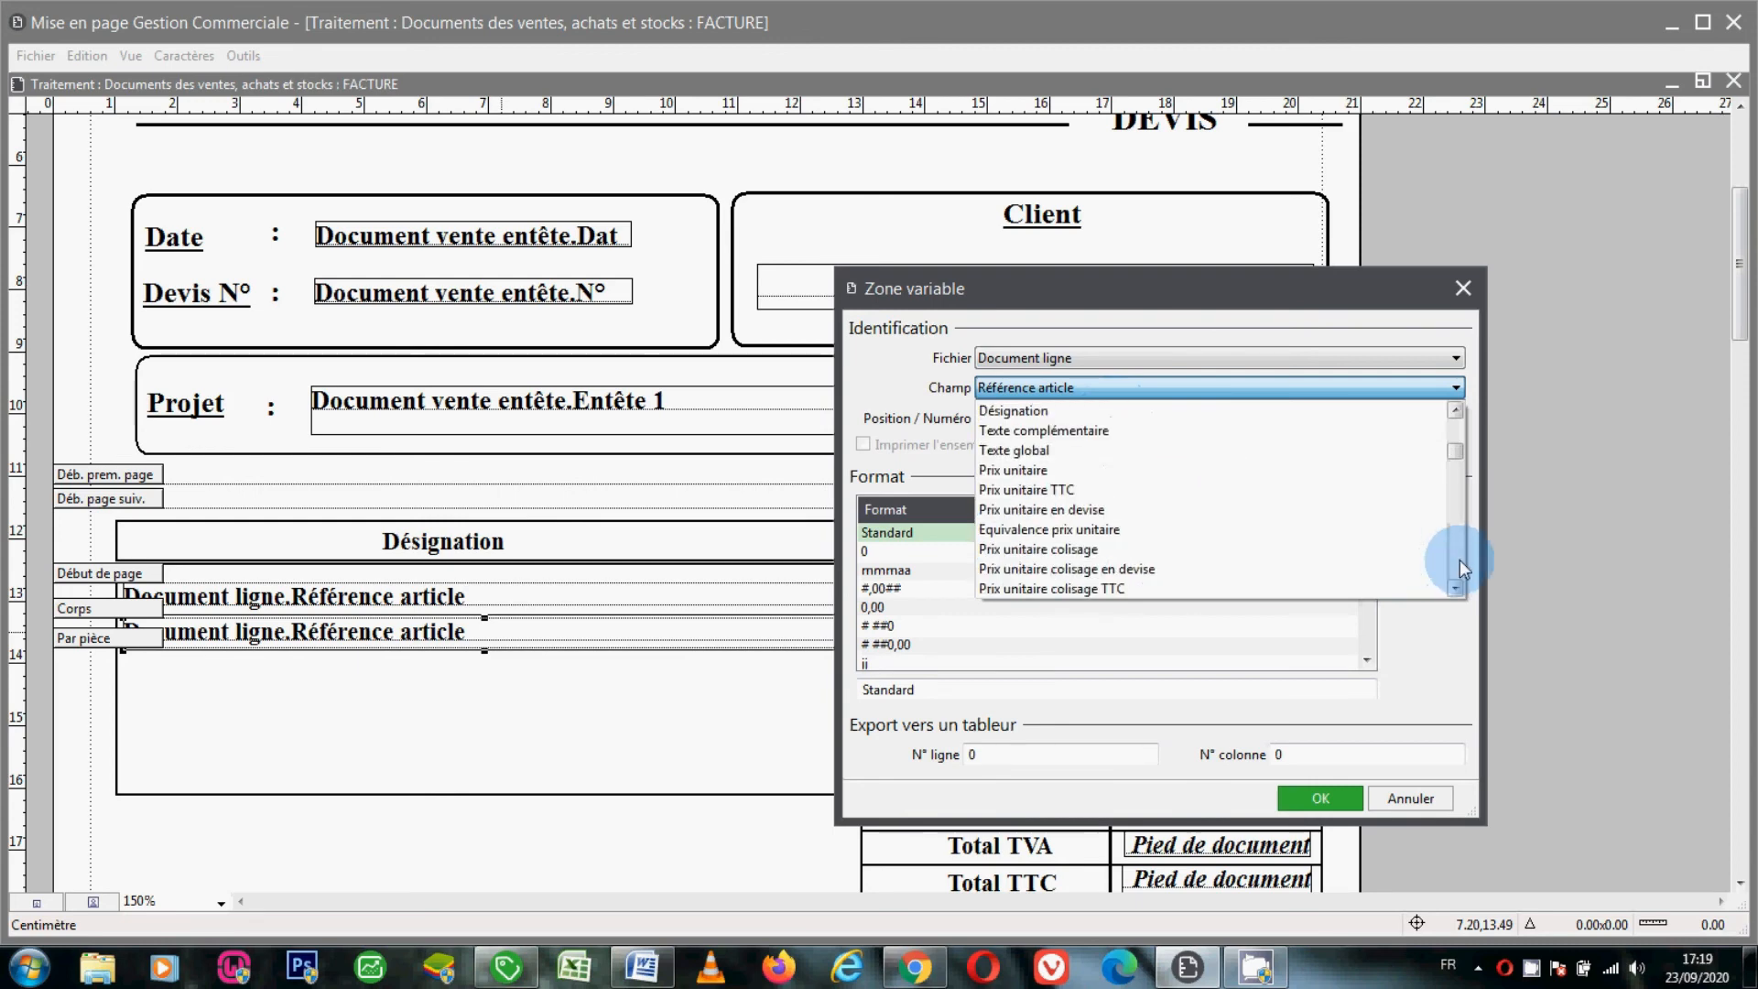
left_click(1455, 590)
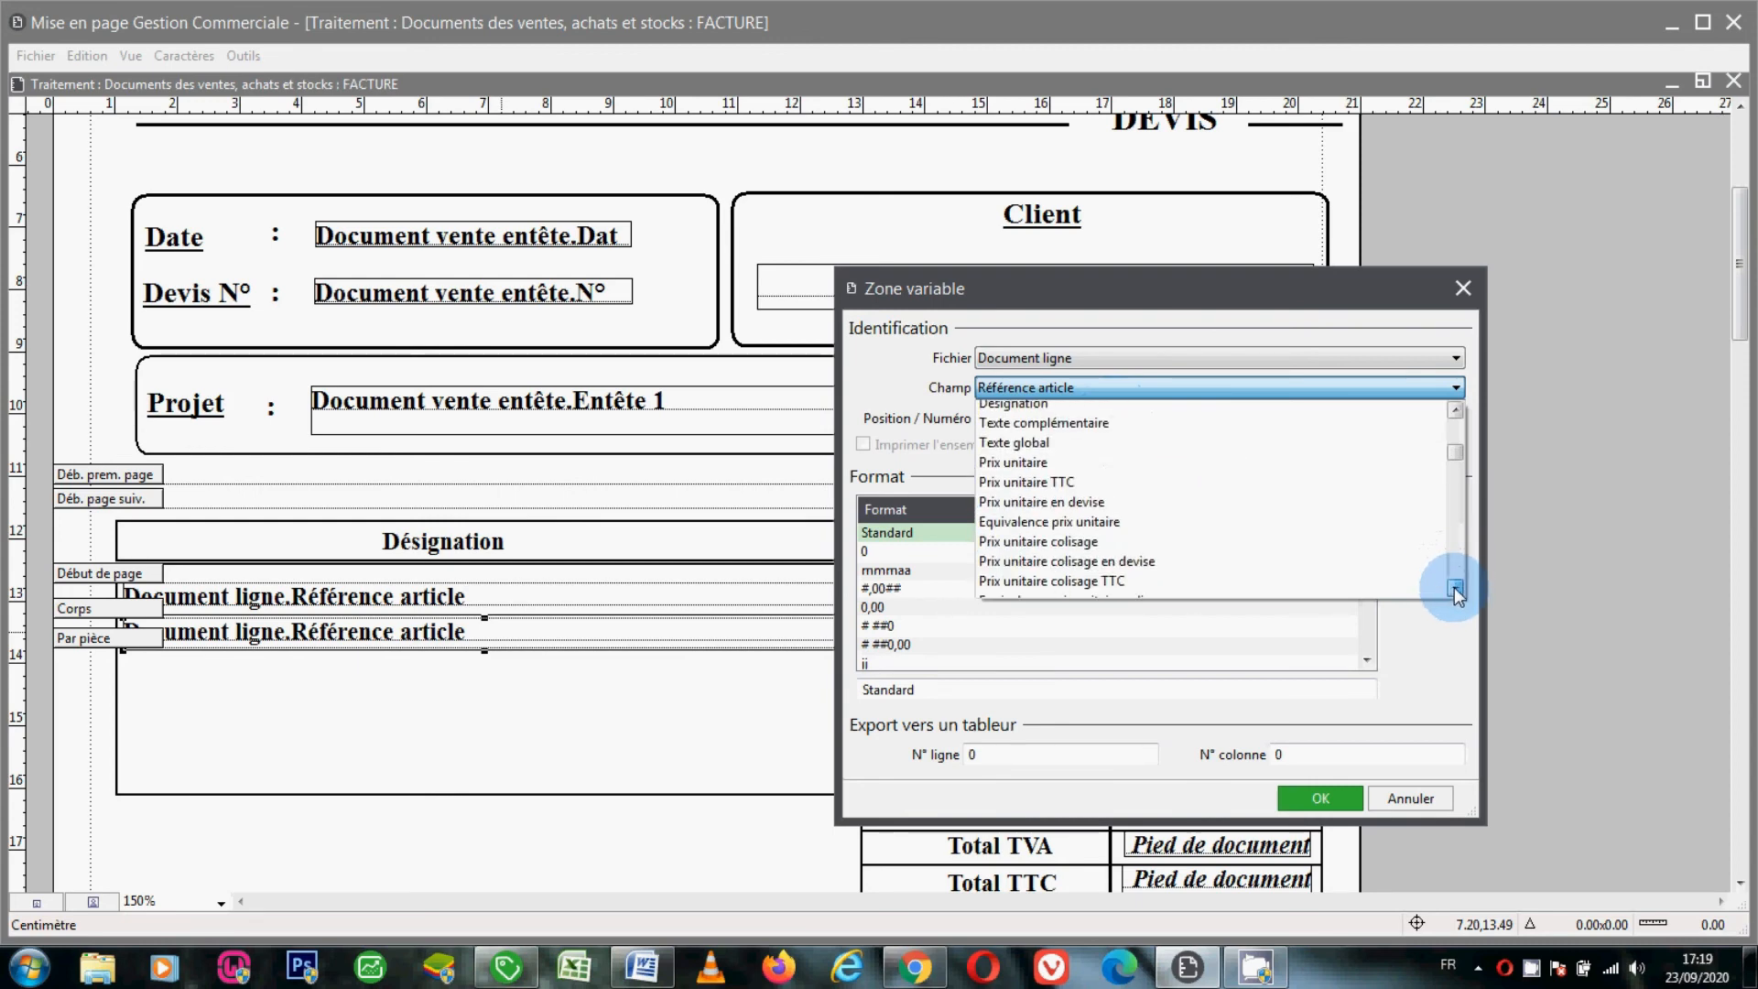
left_click(1456, 589)
left_click_drag(1456, 590, 1062, 392)
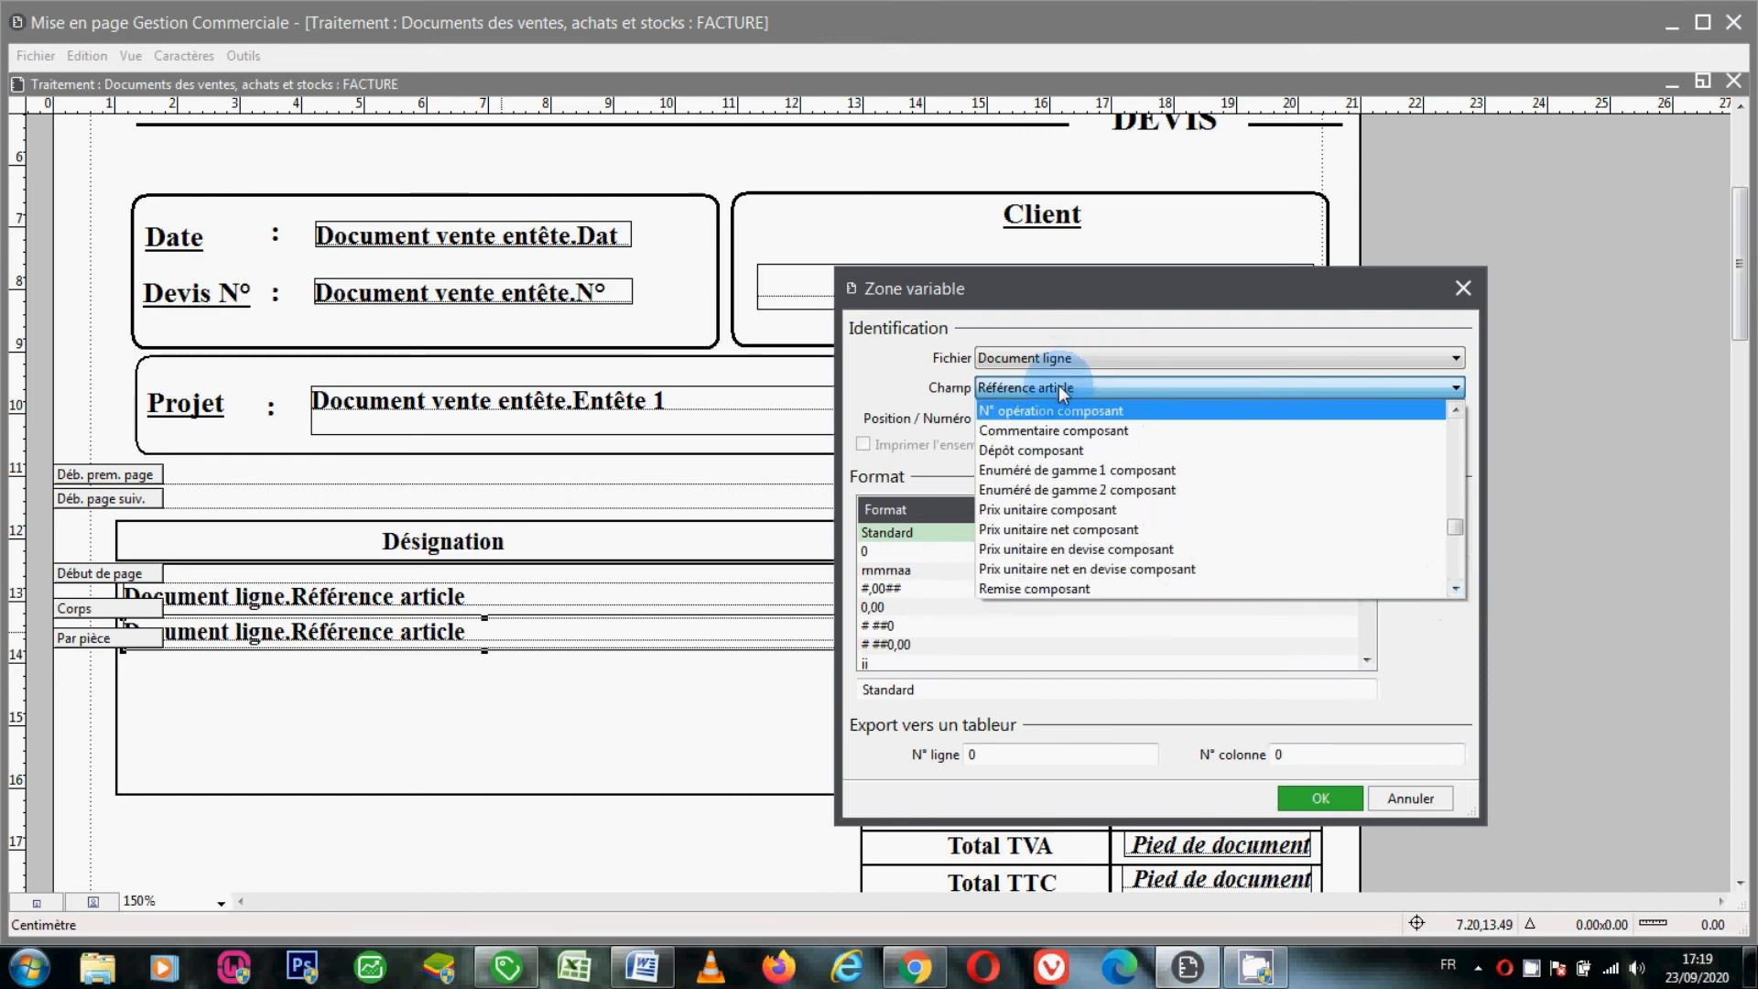
left_click(1059, 386)
scroll(1058, 386, "up", 5)
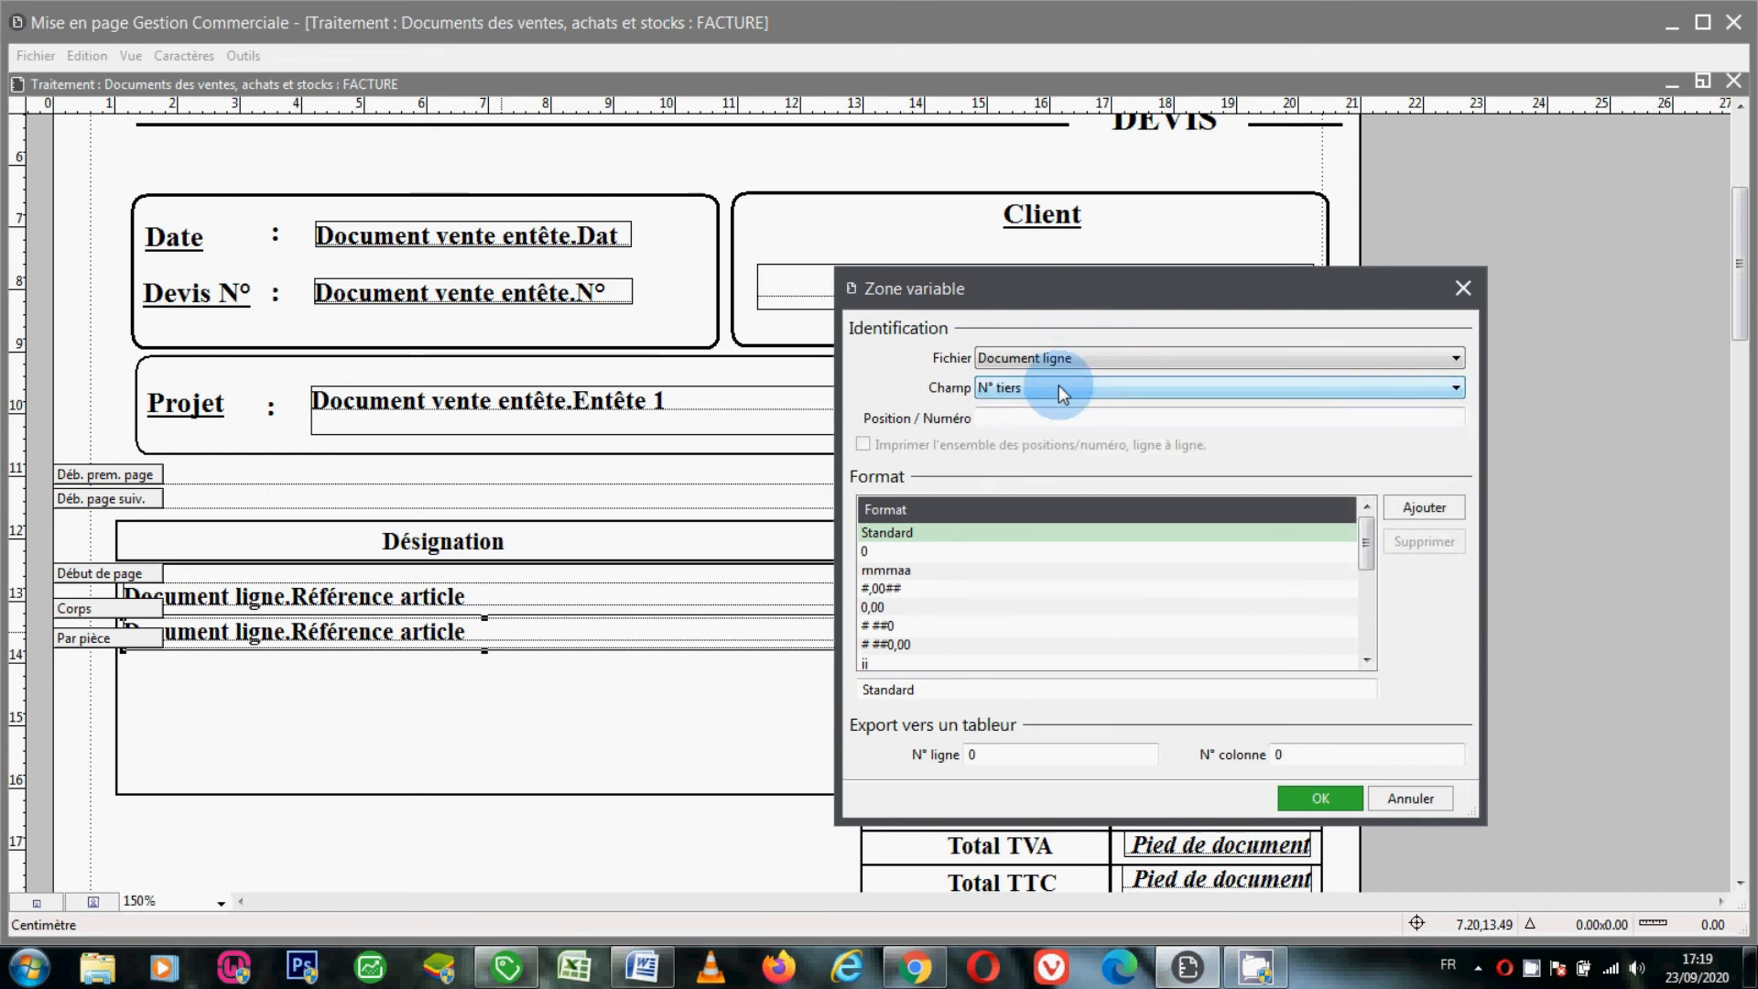
left_click(1058, 386)
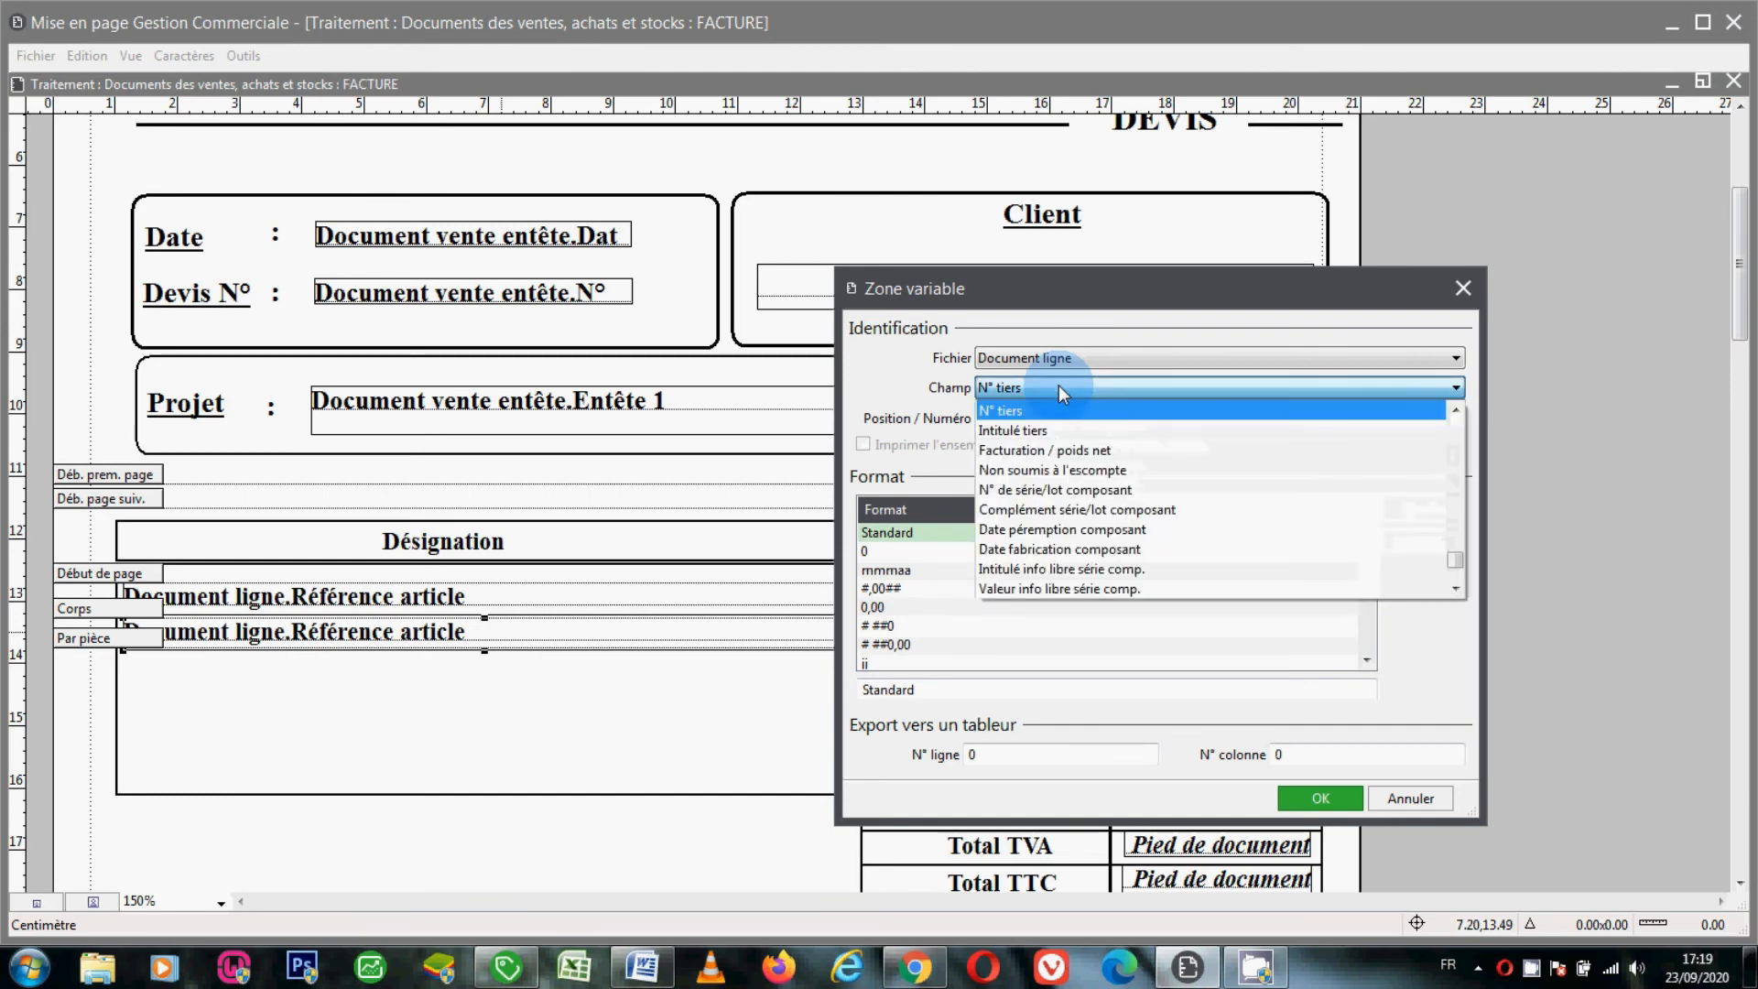
left_click(1058, 386)
scroll(1059, 386, "down", 4)
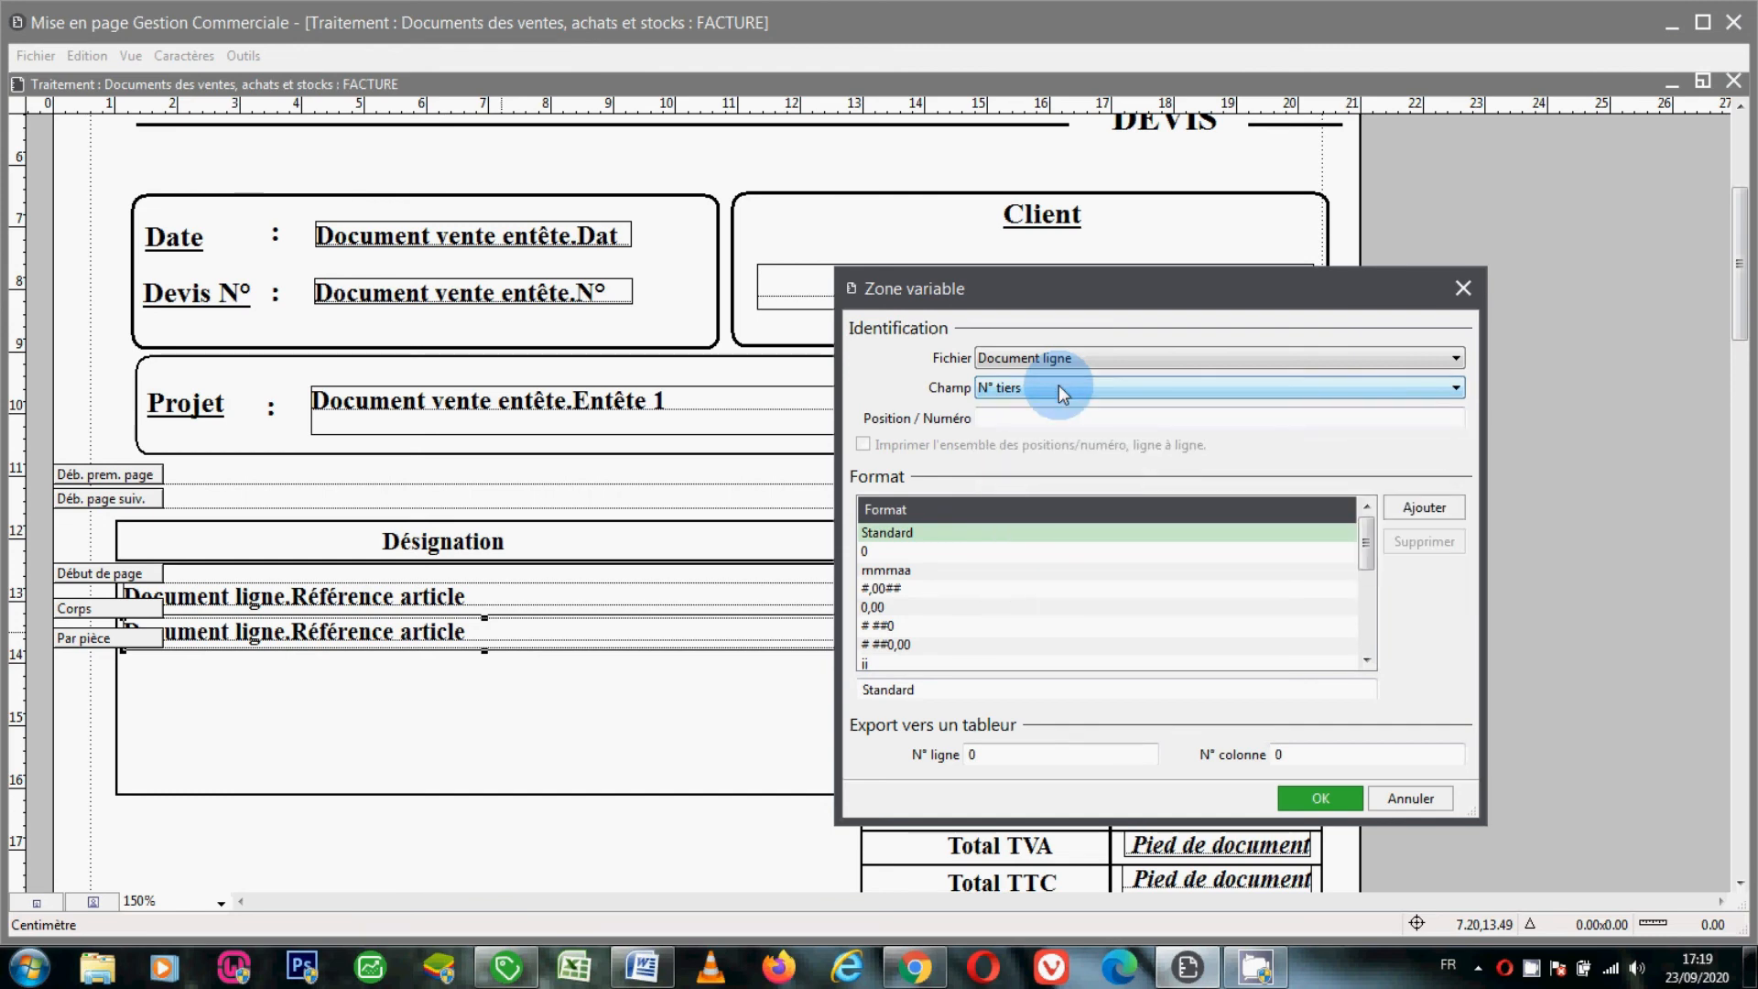
scroll(1058, 385, "down", 3)
scroll(1058, 388, "down", 1)
left_click(1059, 384)
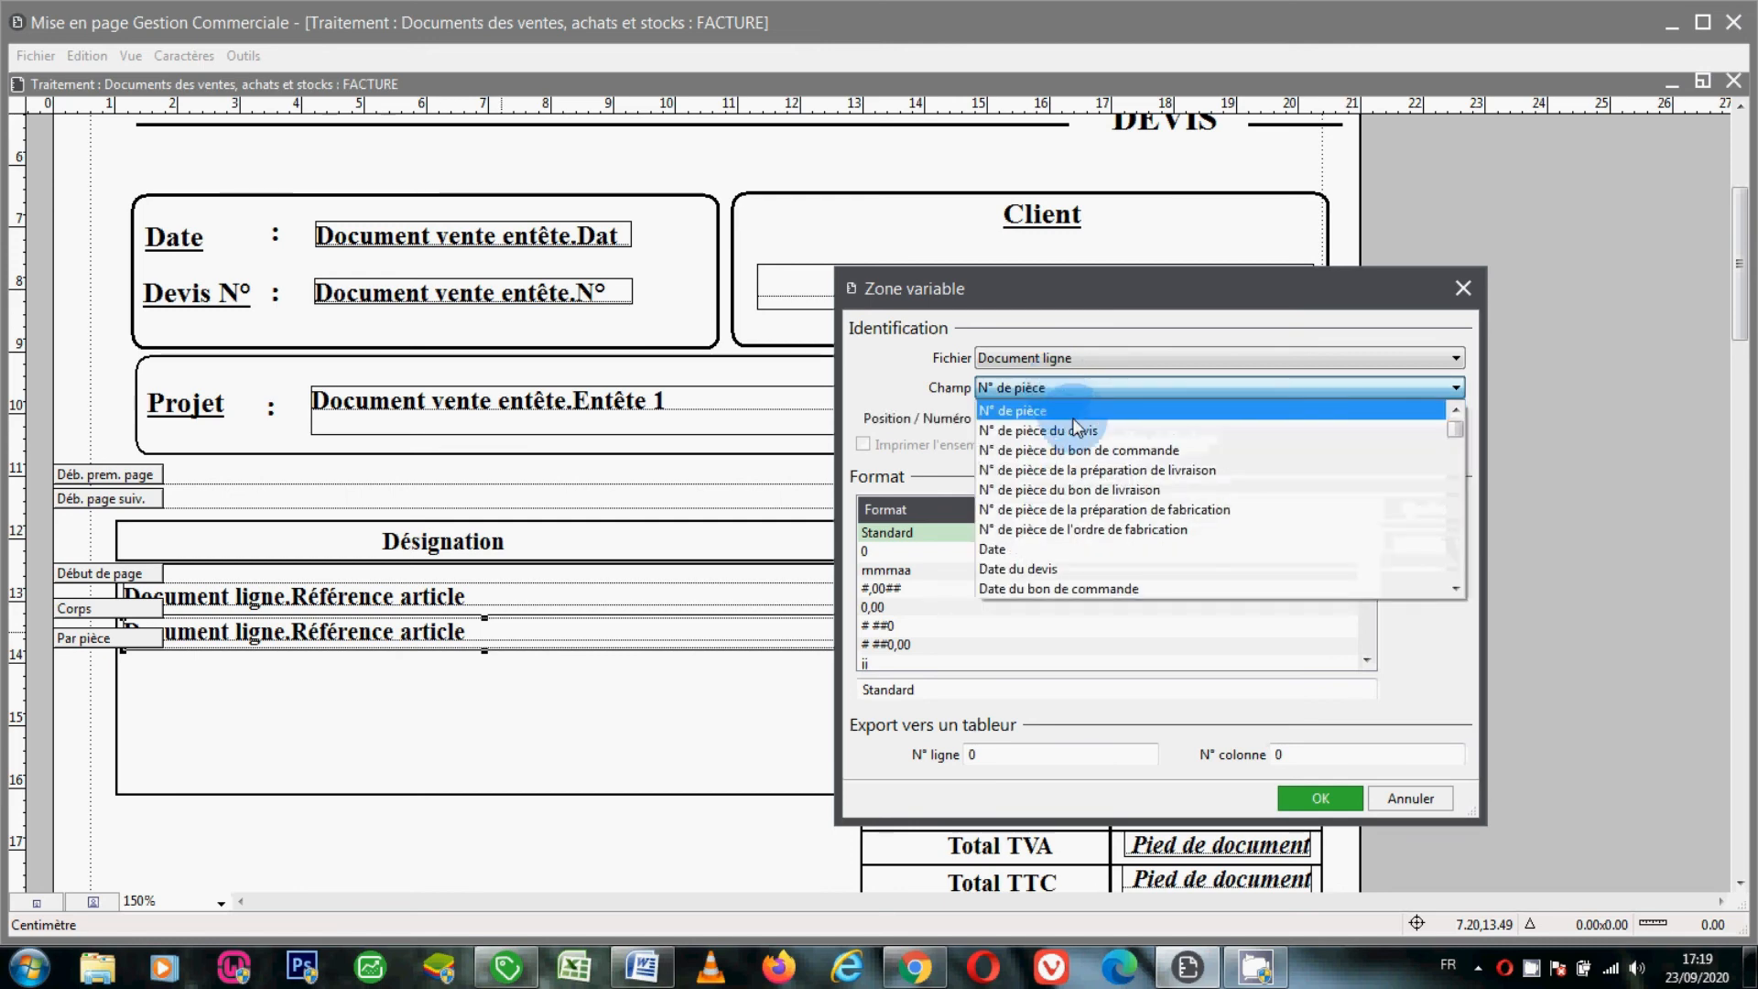
left_click(1088, 488)
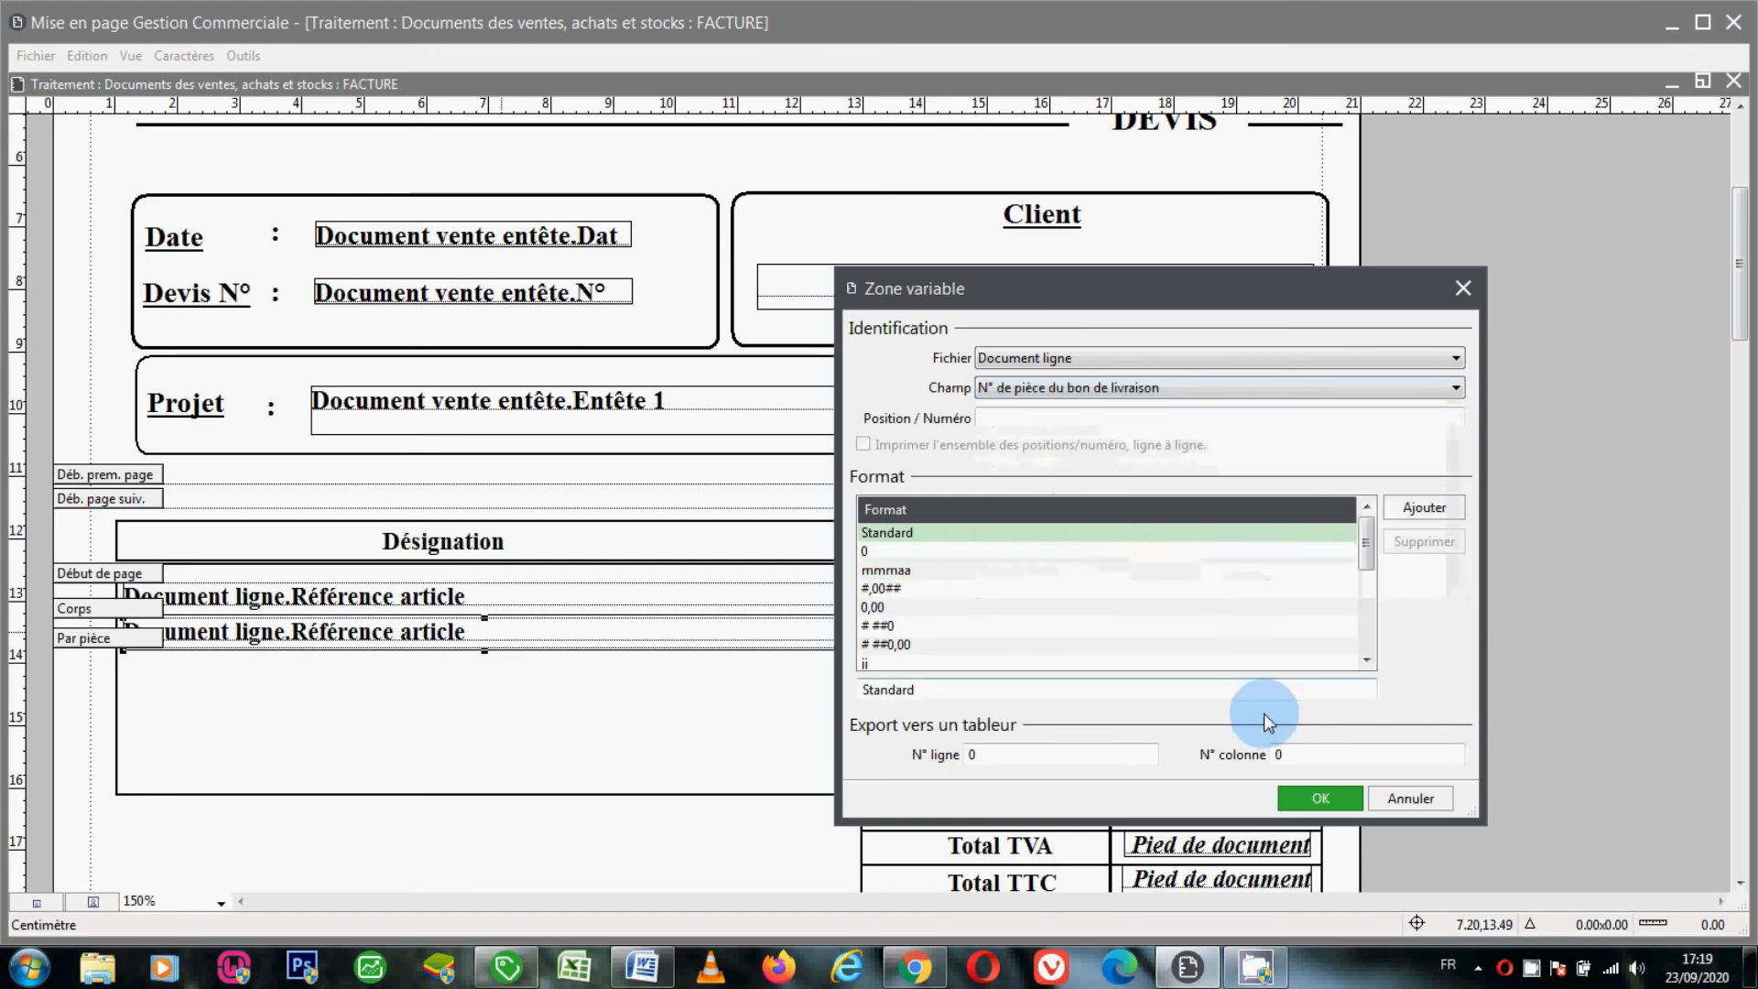
left_click(1318, 797)
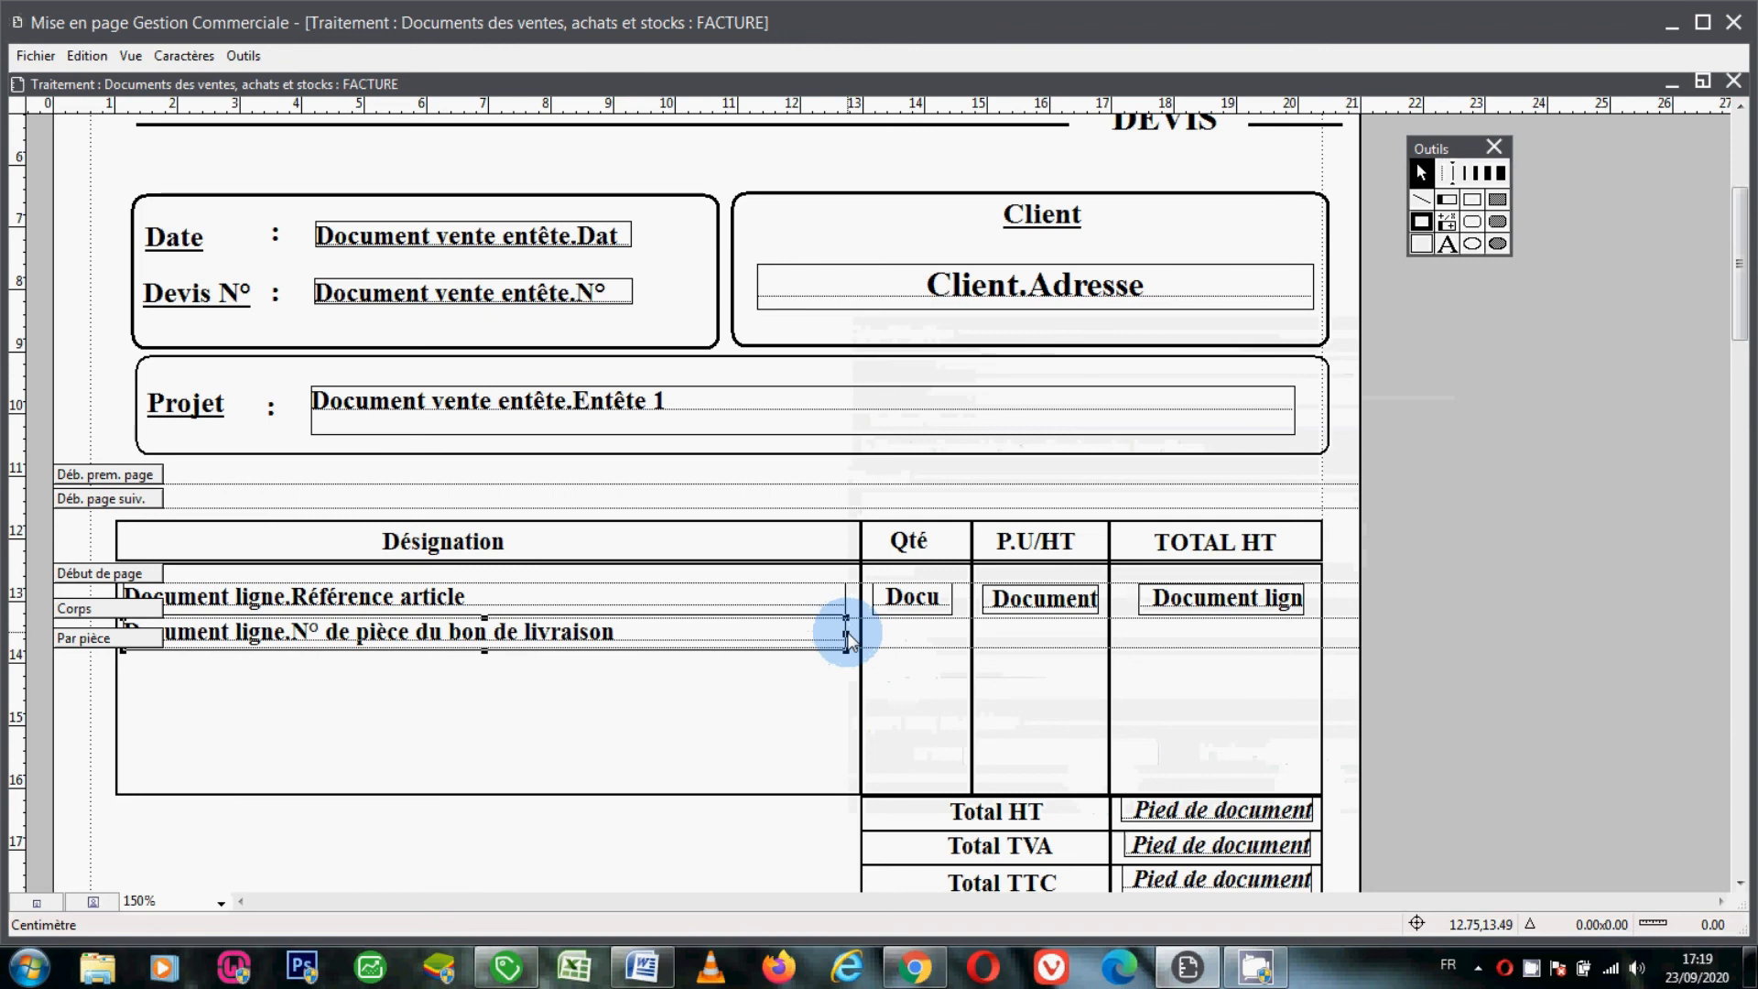
Narrow the delivery note number field by about 6.35 cm and place a slightly wider duplicate beside it in the Par pièce zone.
left_click_drag(849, 638, 454, 630)
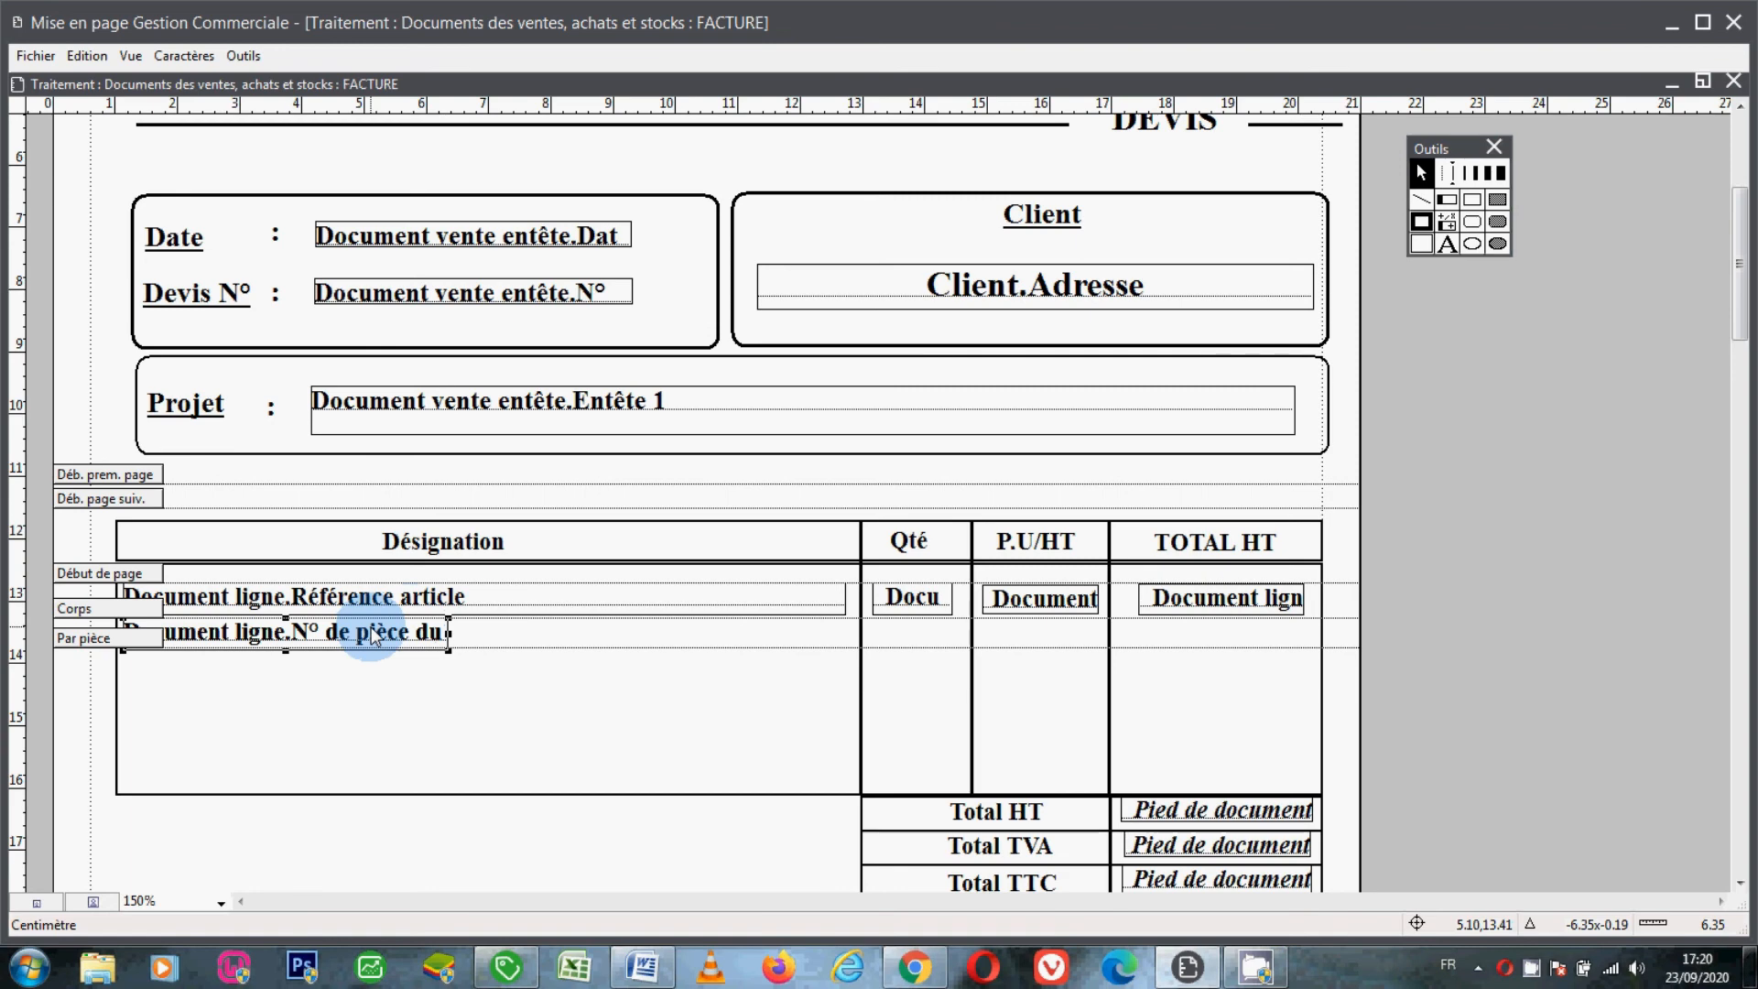
left_click_drag(373, 636, 706, 638)
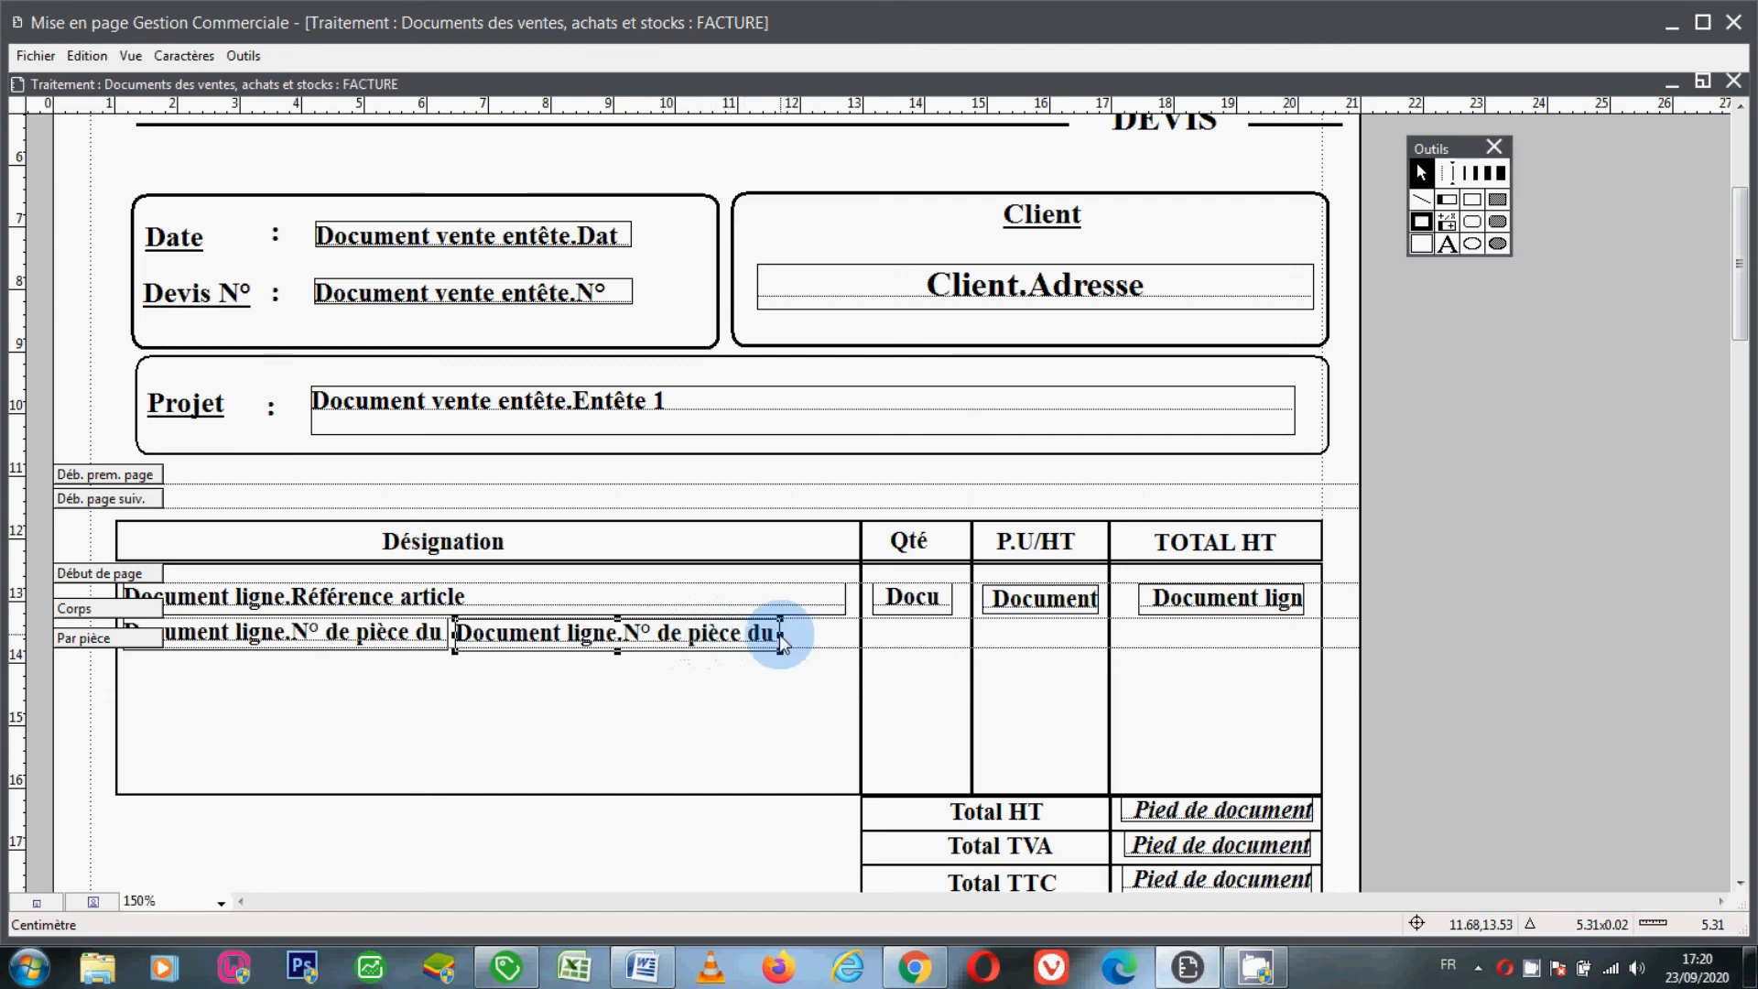
left_click_drag(781, 638, 821, 648)
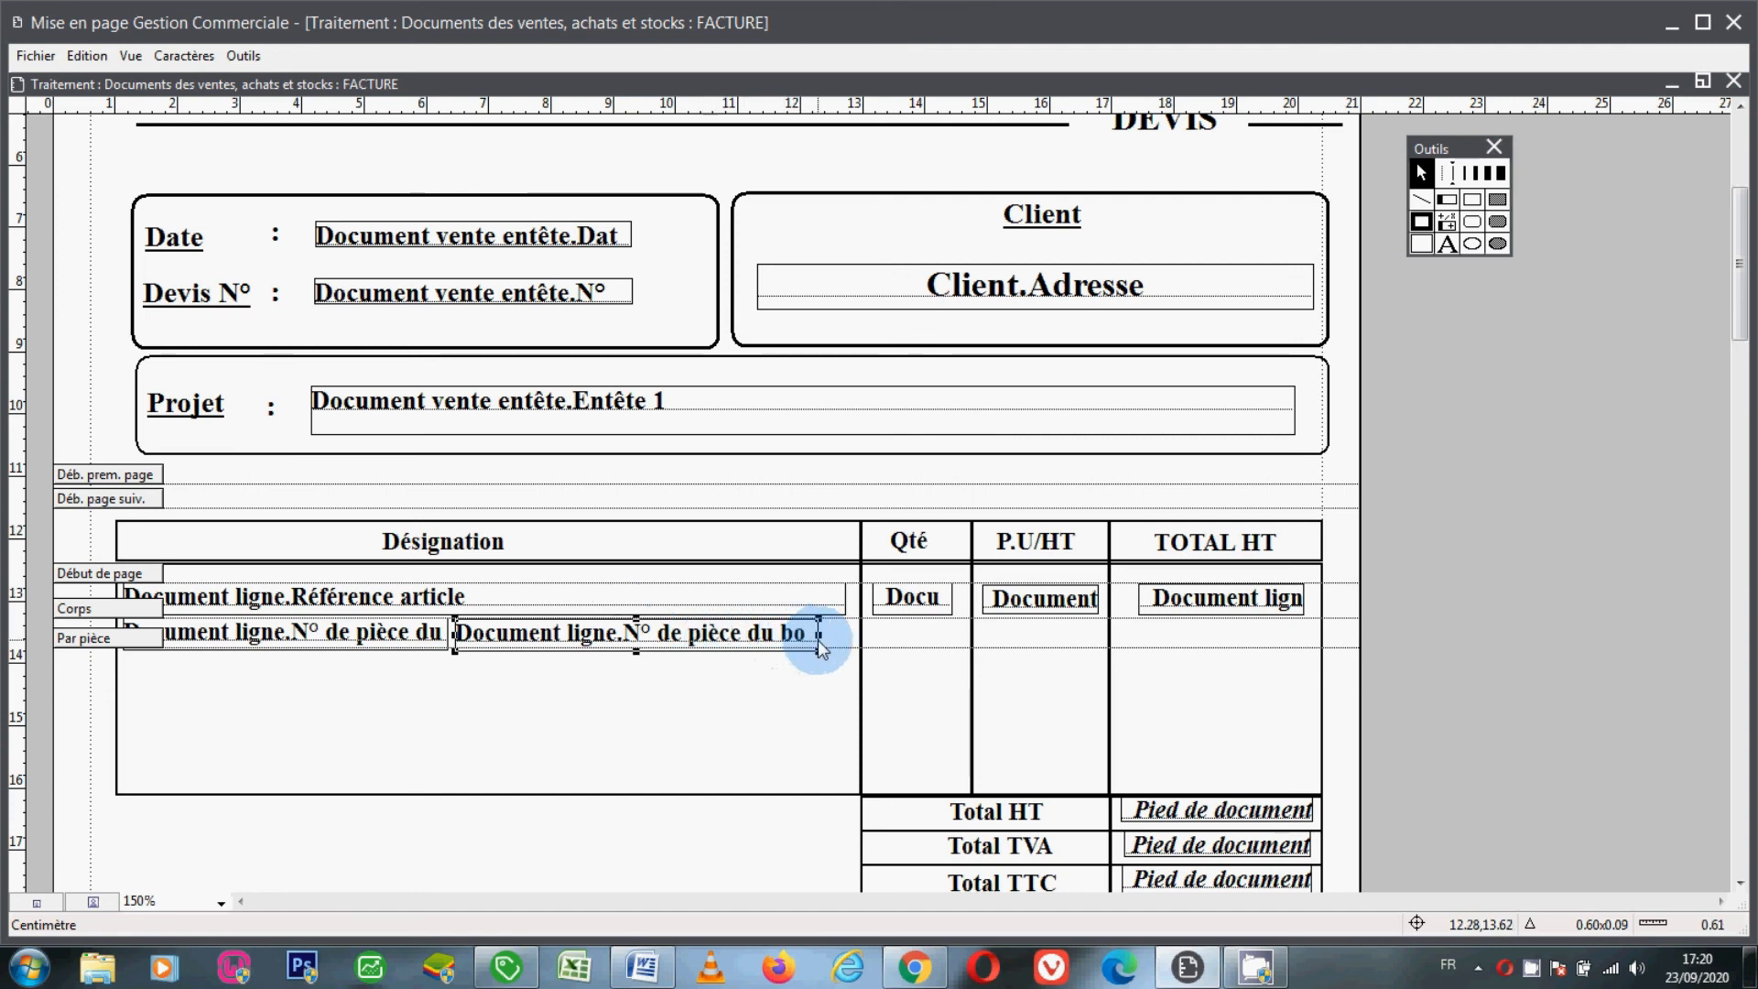
left_click(103, 59)
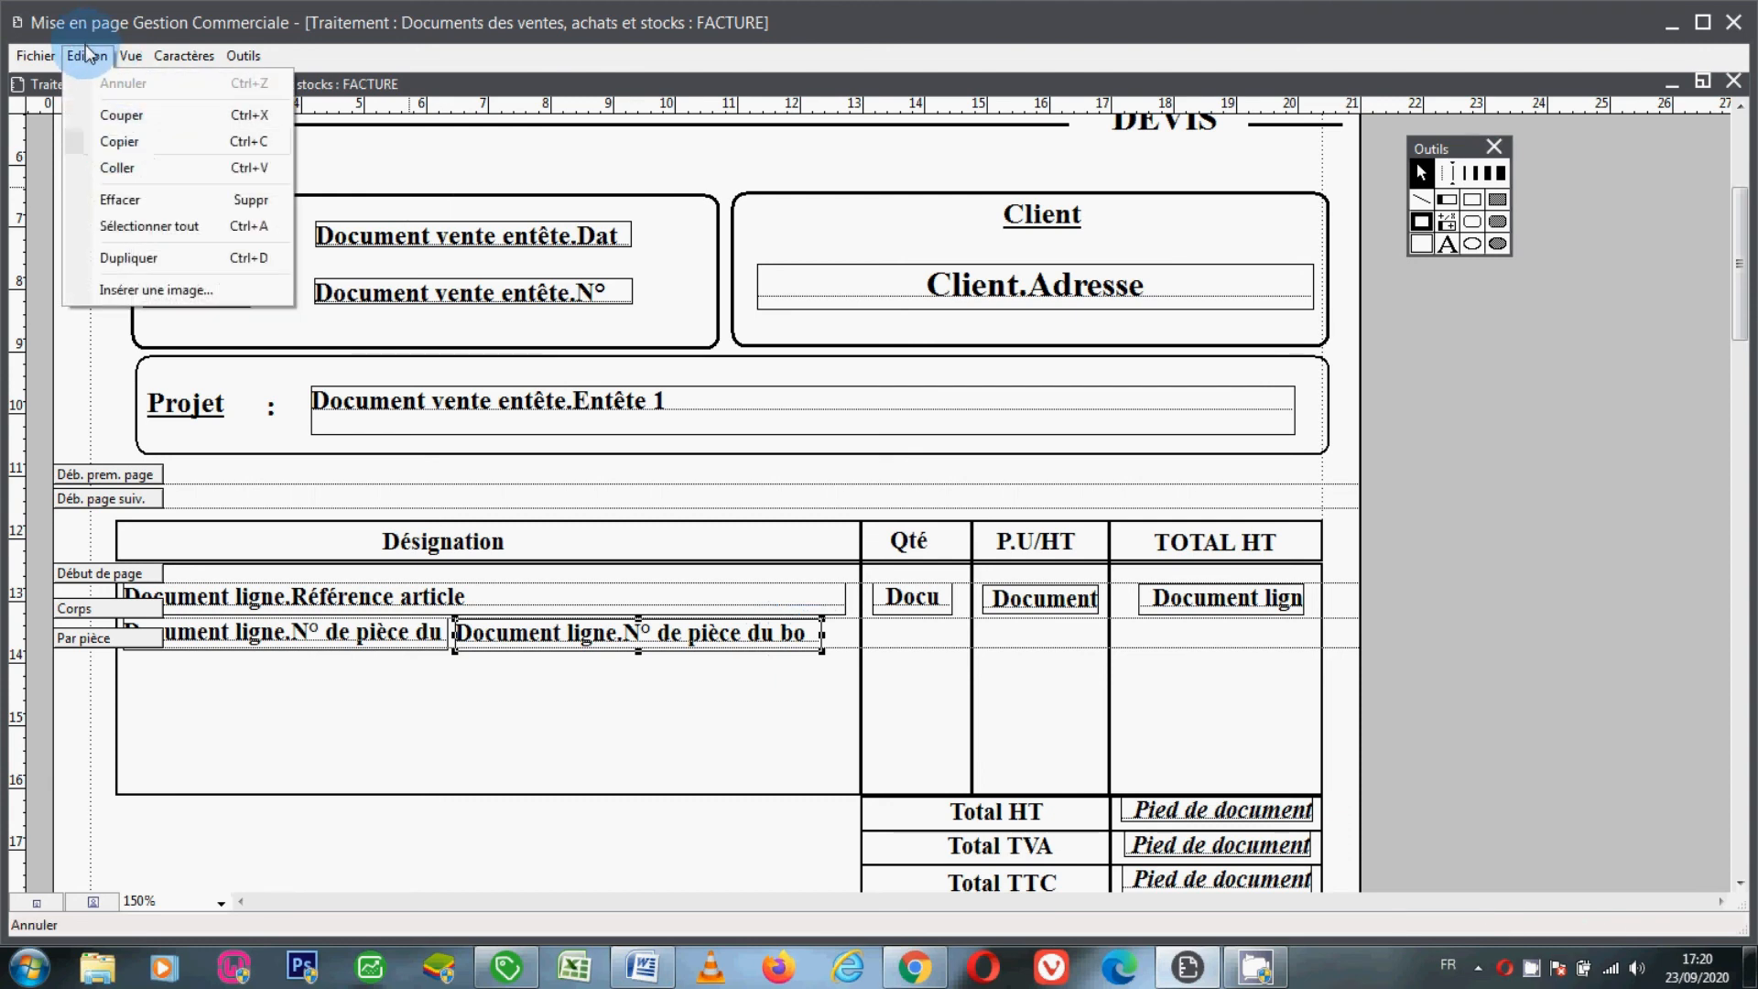
left_click(87, 53)
left_click(569, 634)
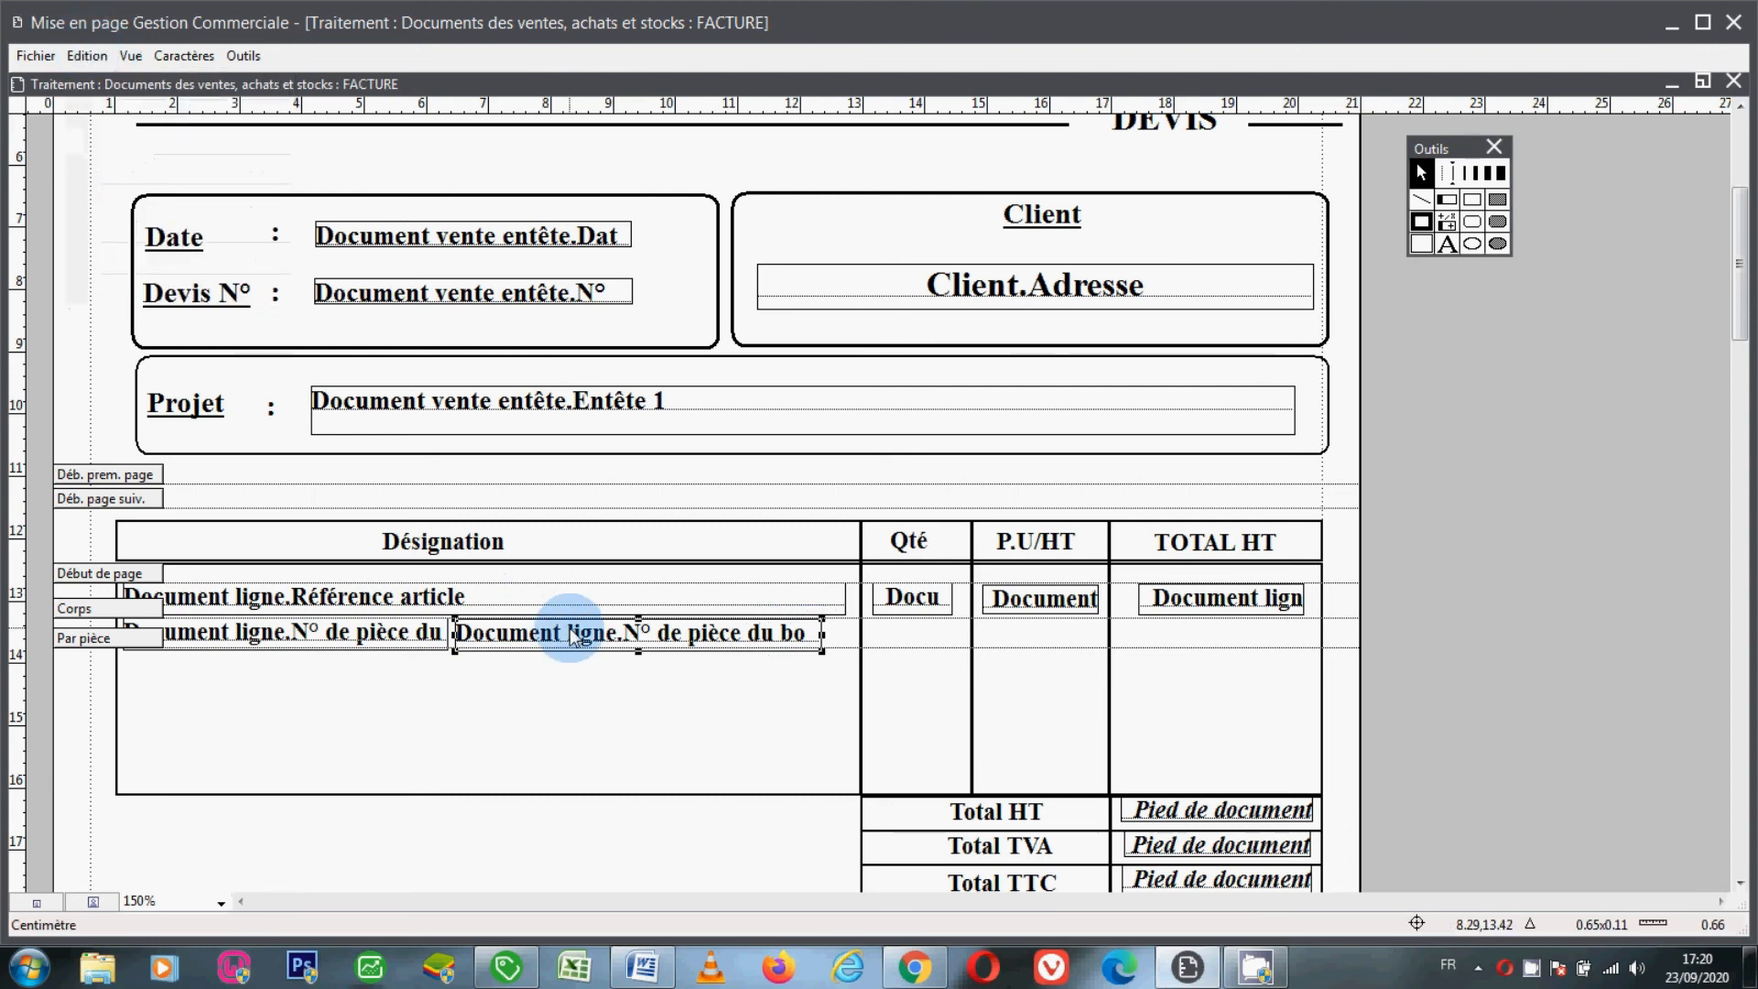
Set the duplicated field's variable in the Par pièce zone to Date du bon de livraison from the Document ligne file.
double_click(569, 634)
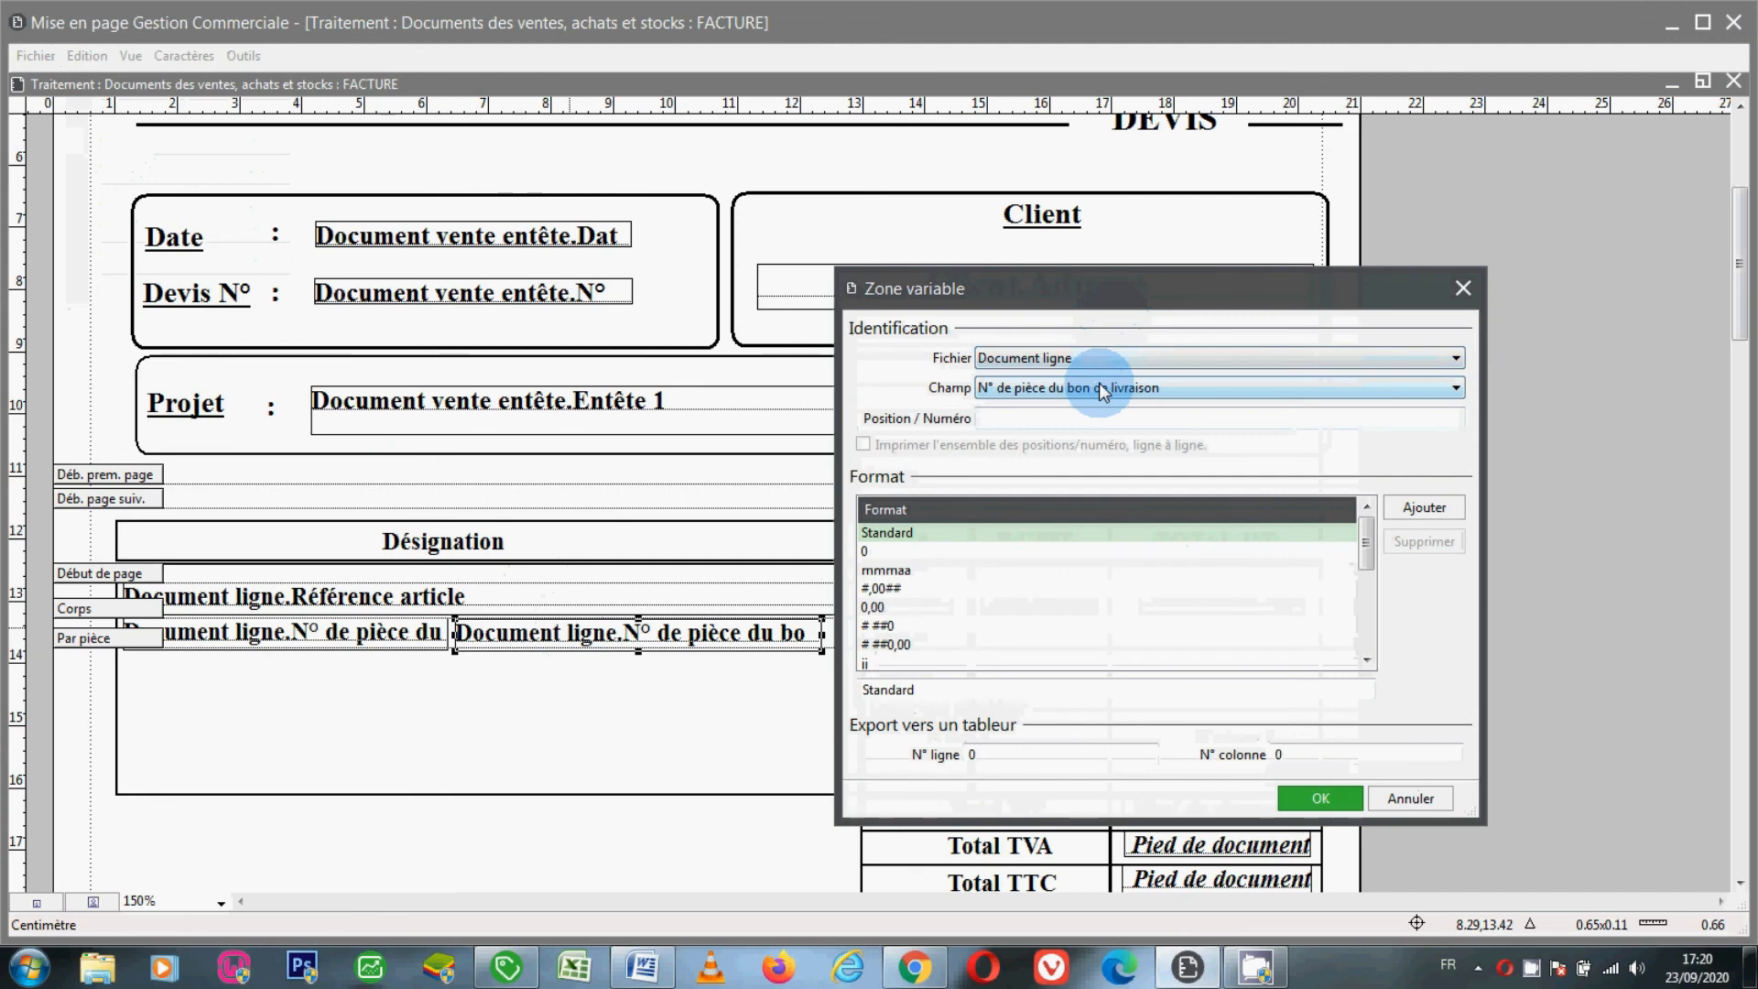
left_click(1102, 389)
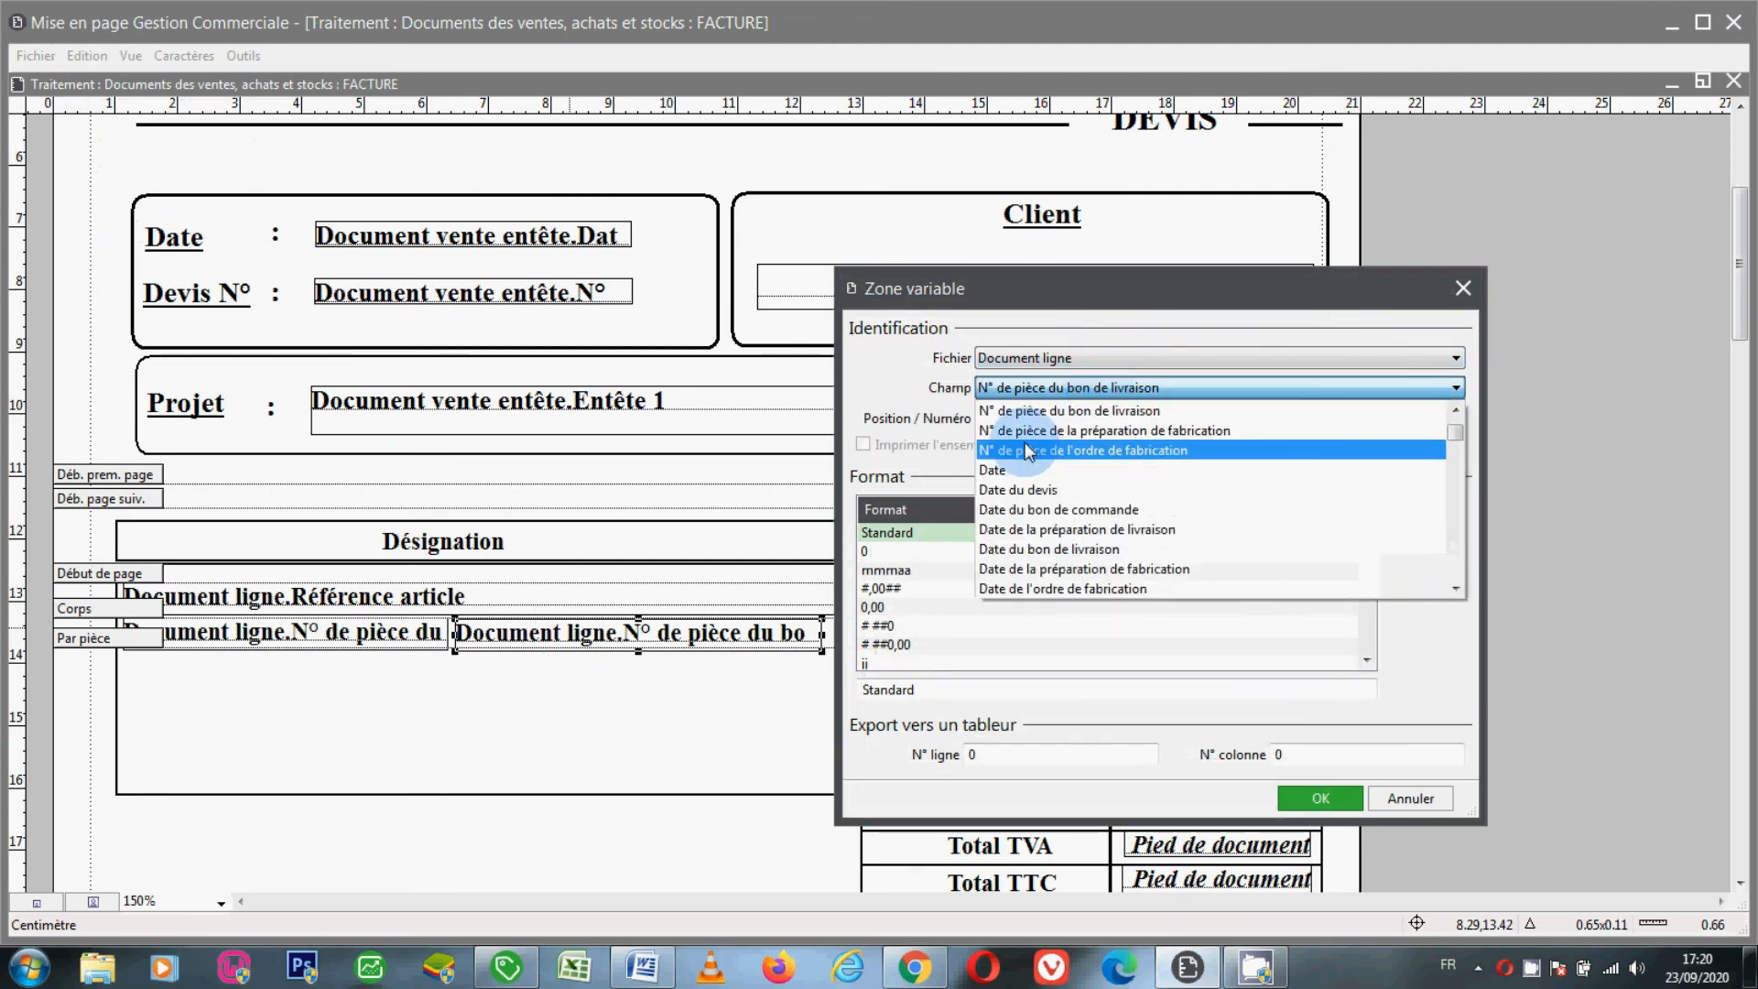
left_click(1076, 551)
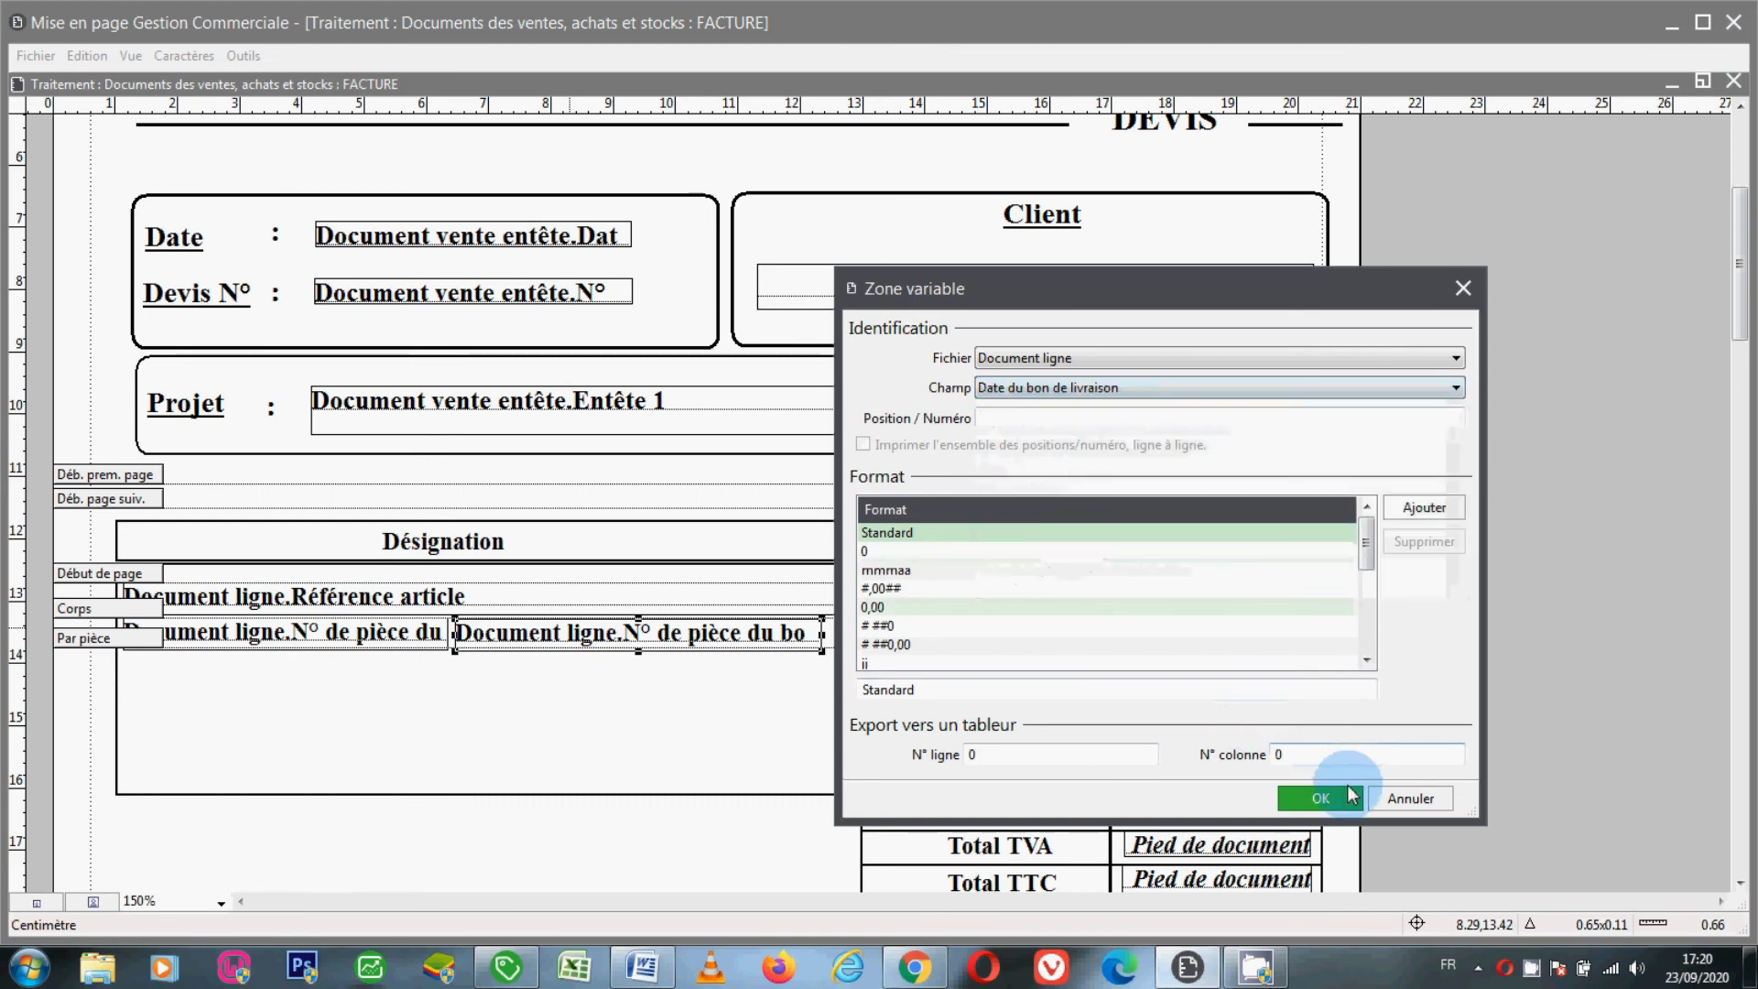
left_click(1346, 798)
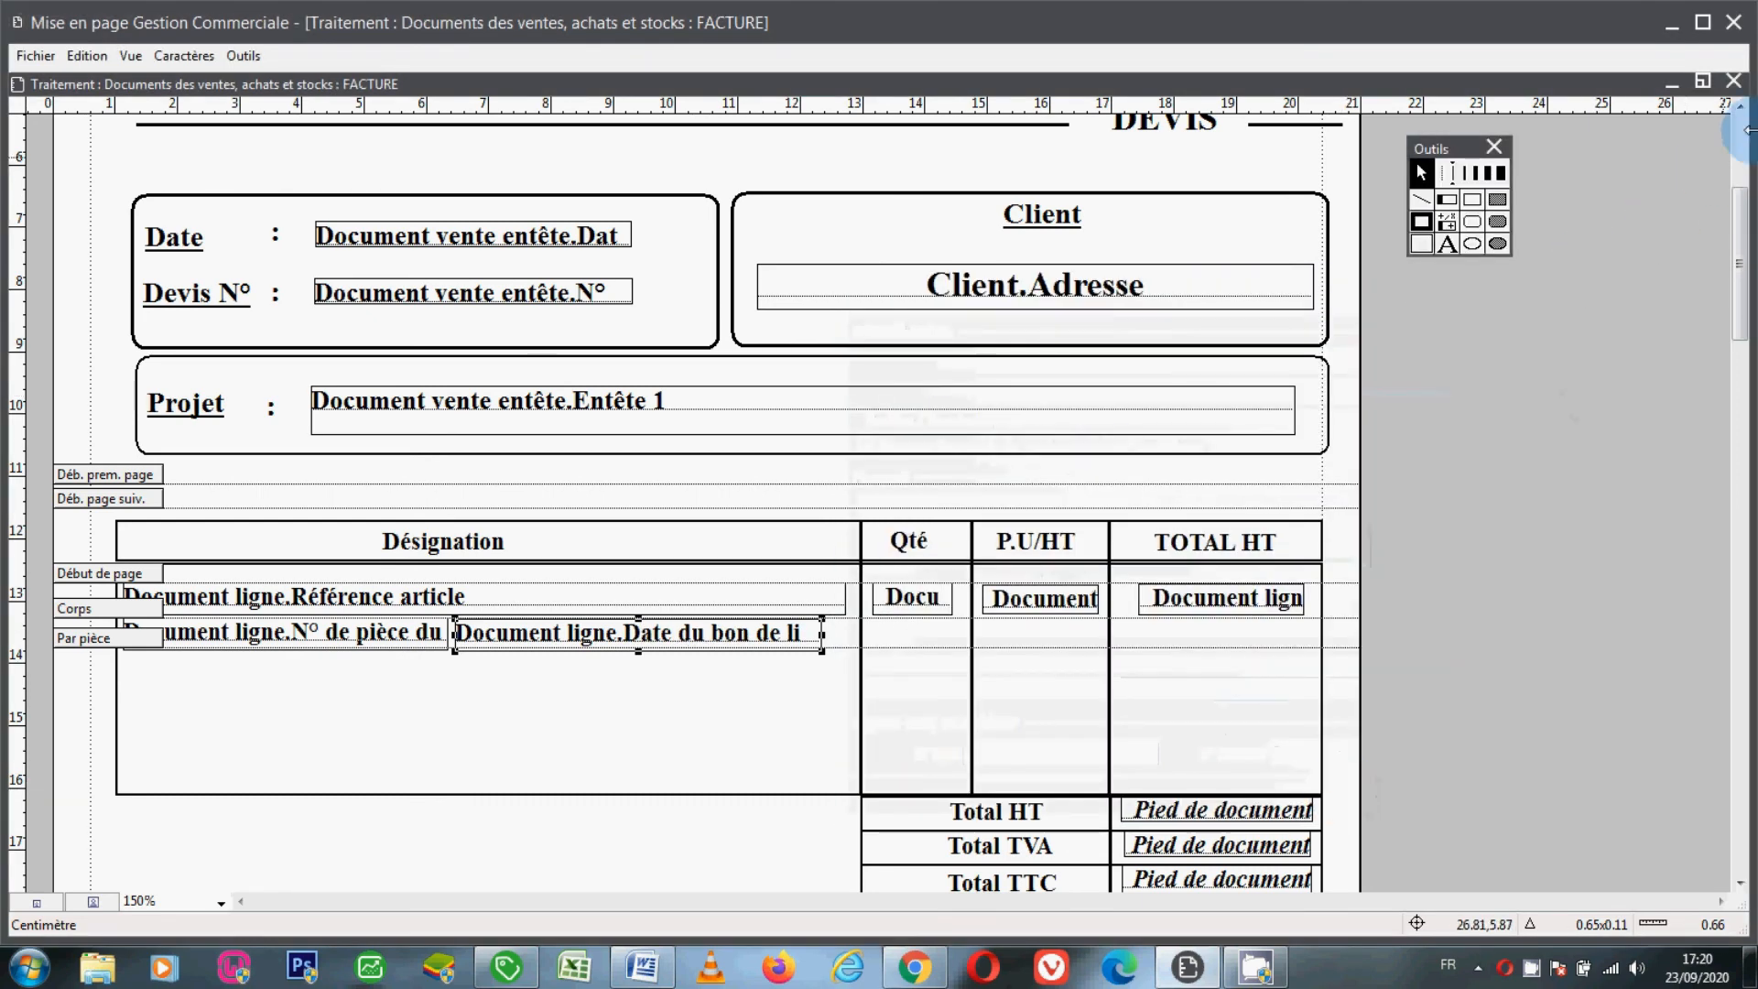
Replace the DEVIS title in the page header with FACTURE.
left_click_drag(1747, 128, 1726, 128)
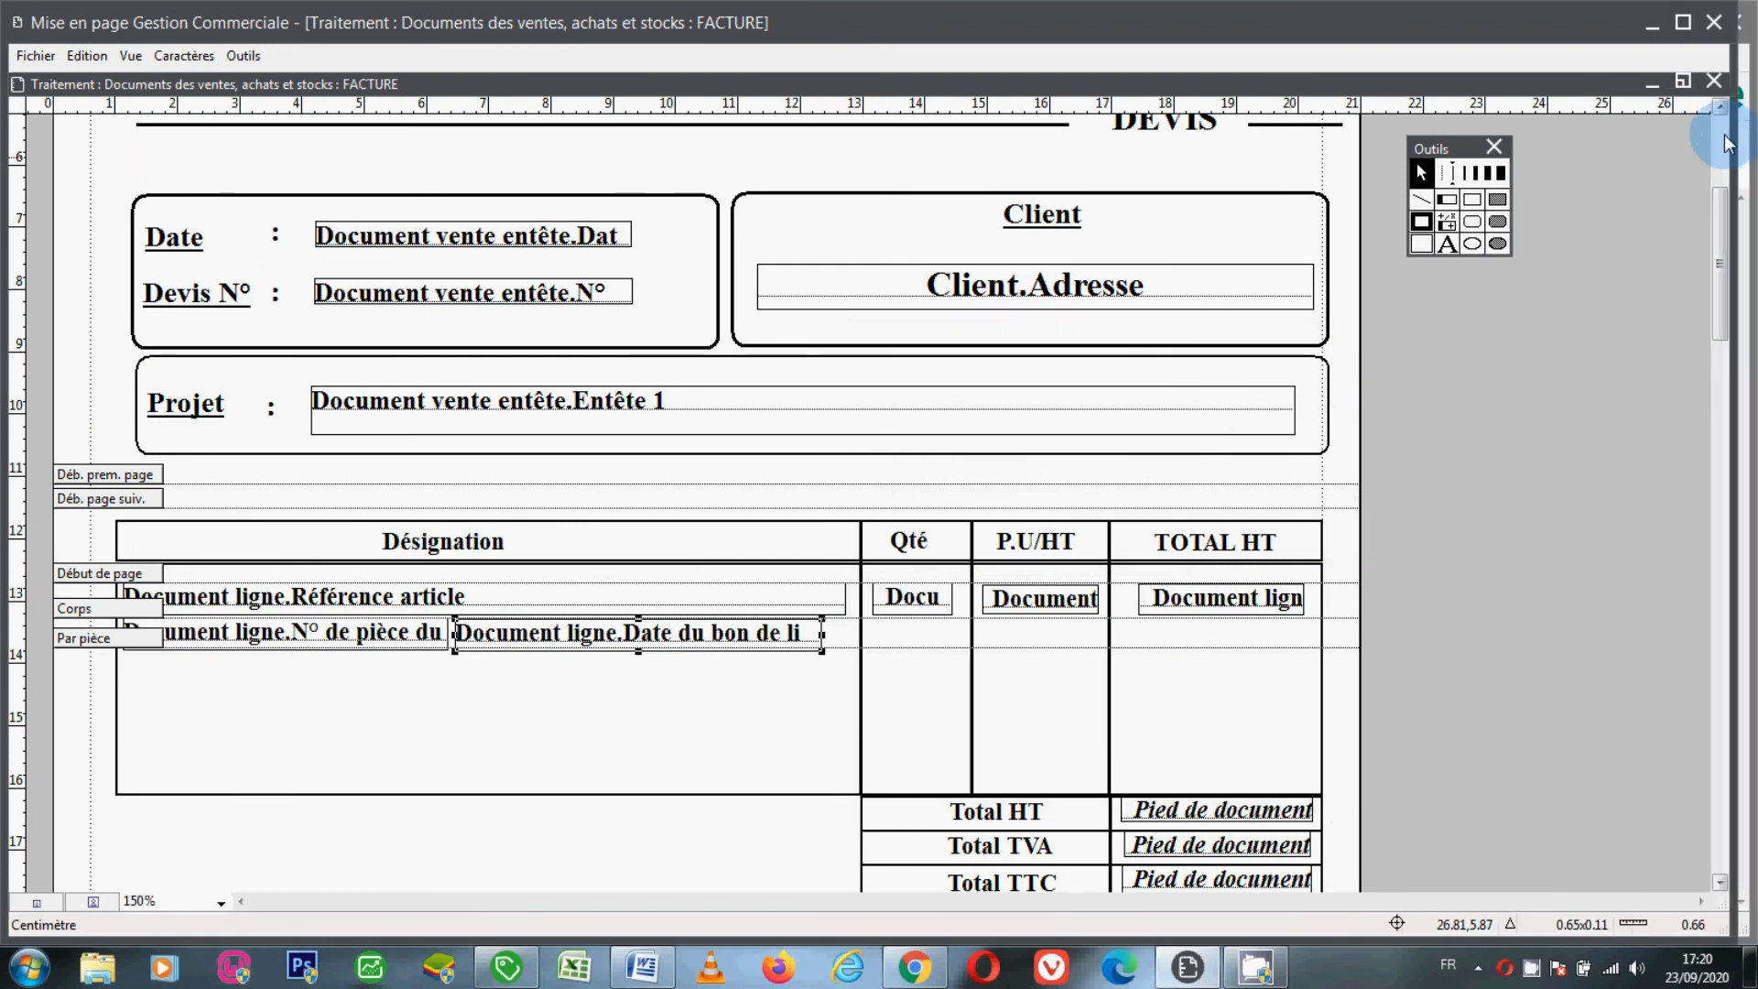
left_click(1726, 144)
double_click(1158, 469)
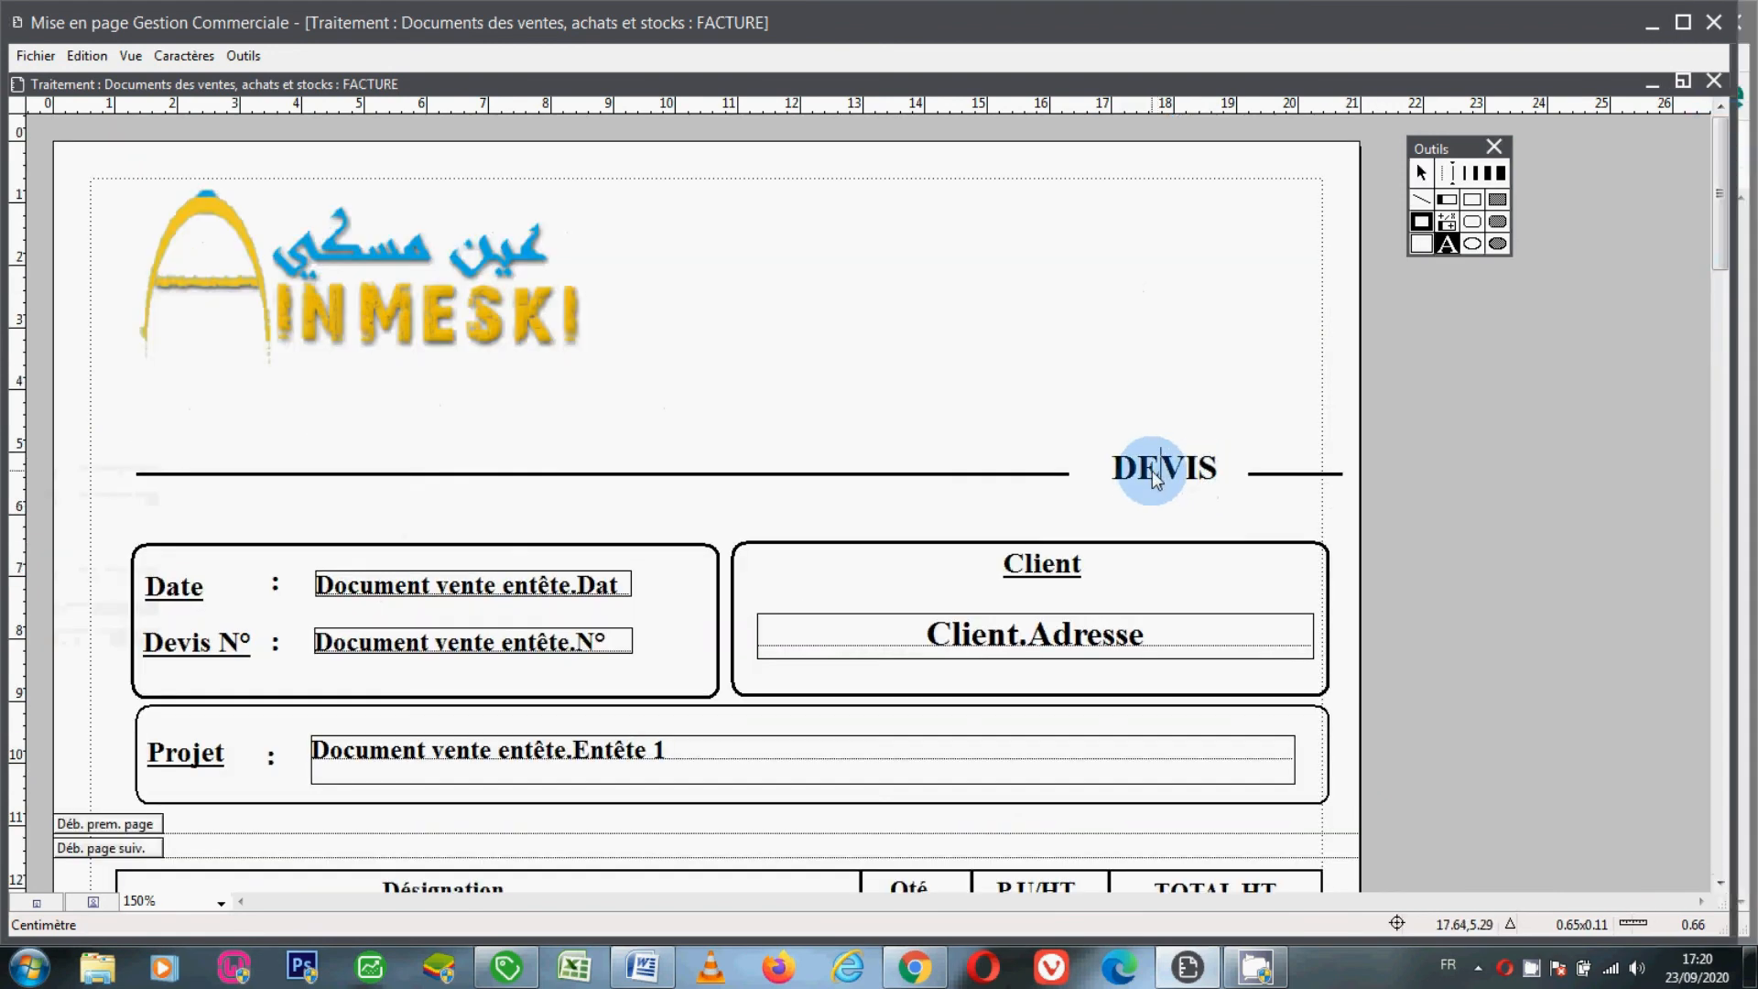
left_click(1220, 471)
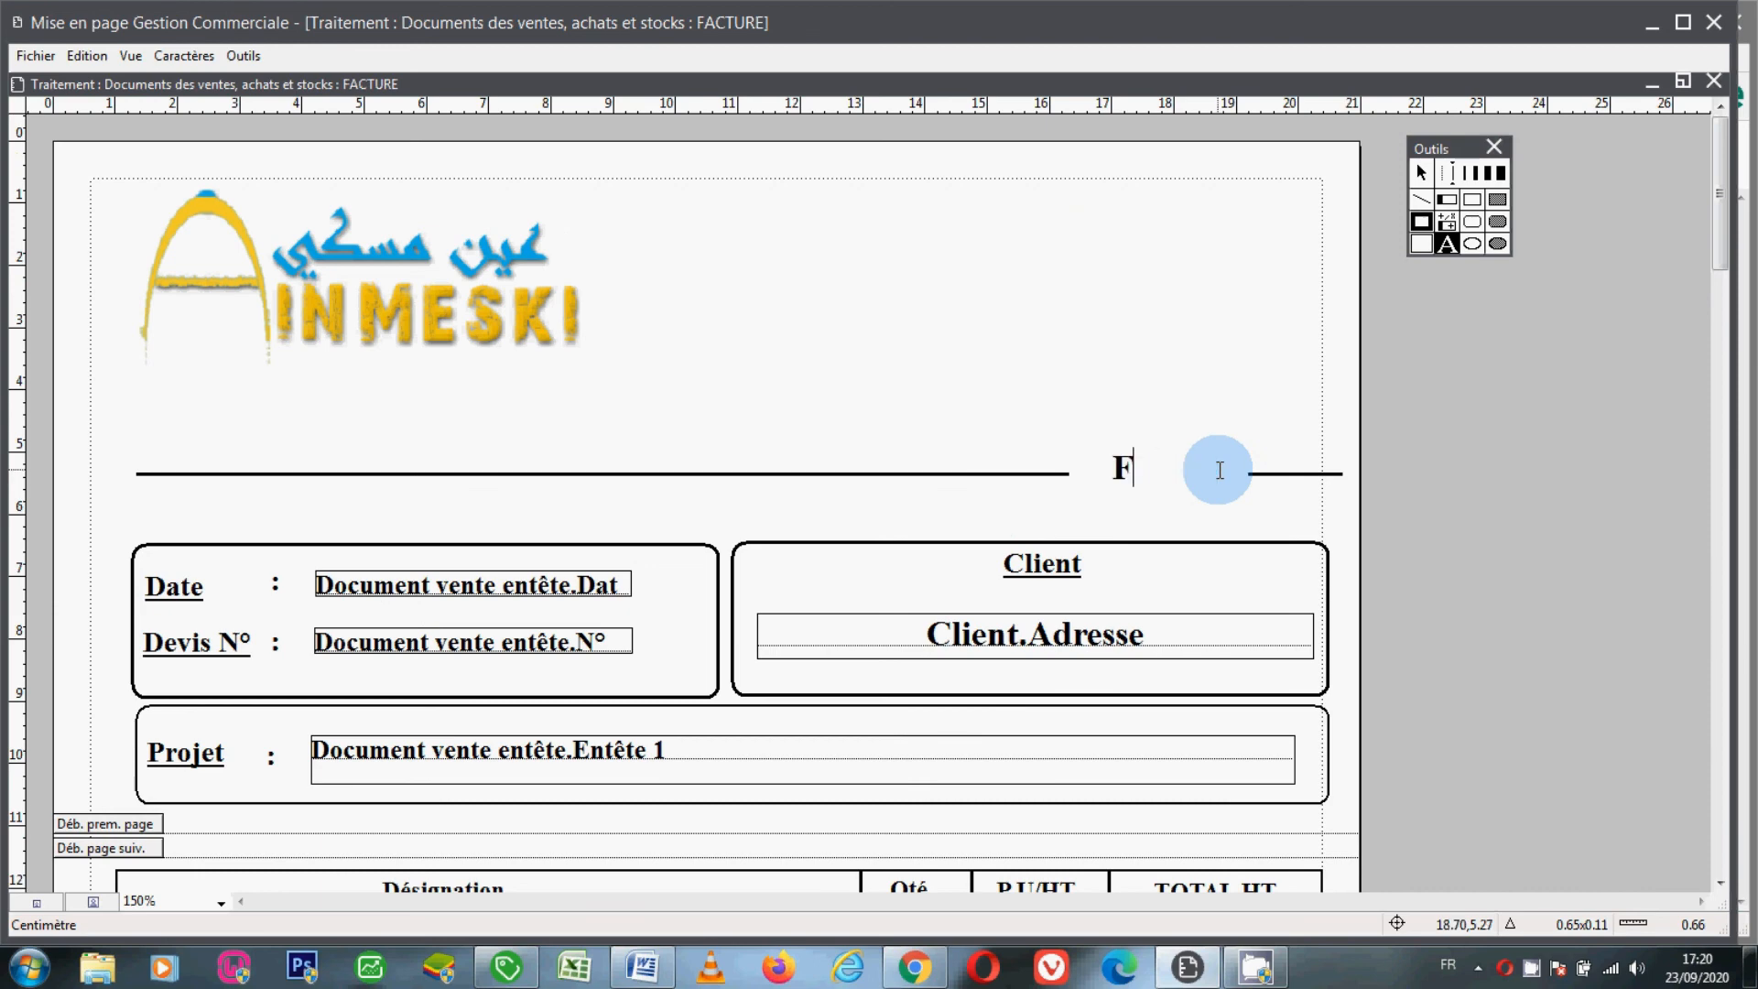
type("FACTURE")
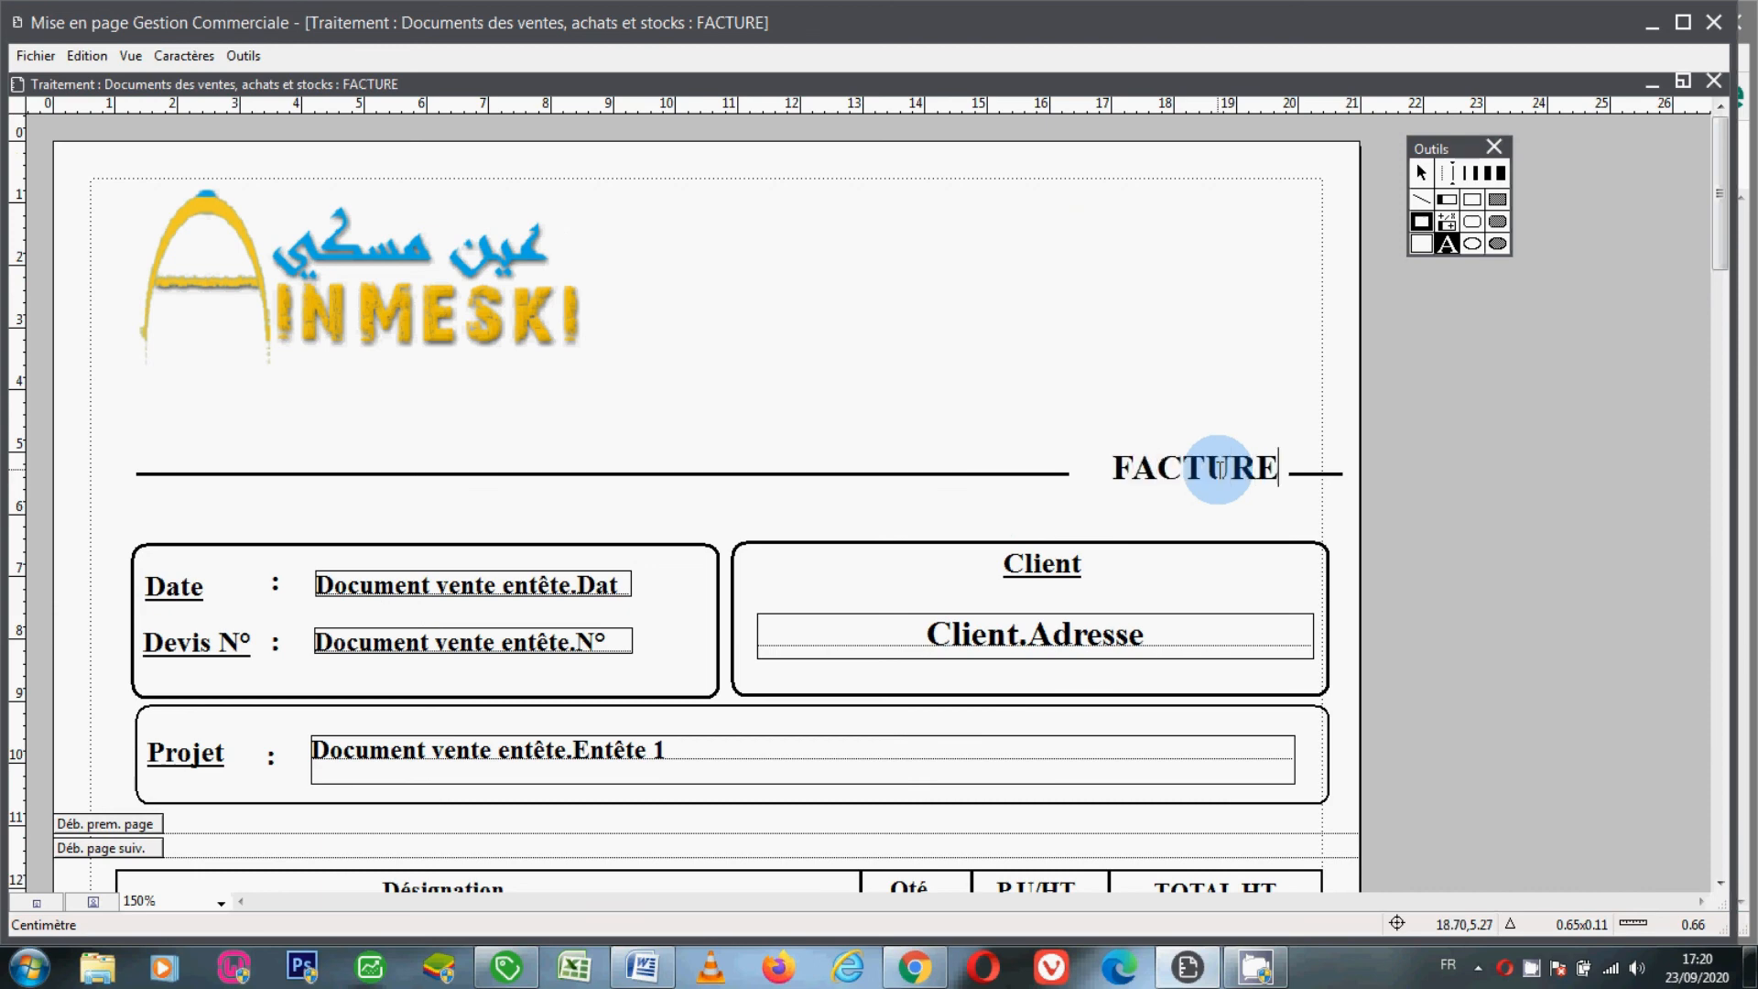
Nudge the FACTURE title left until it fits the gap between the two header lines, and save the template.
left_click(1422, 172)
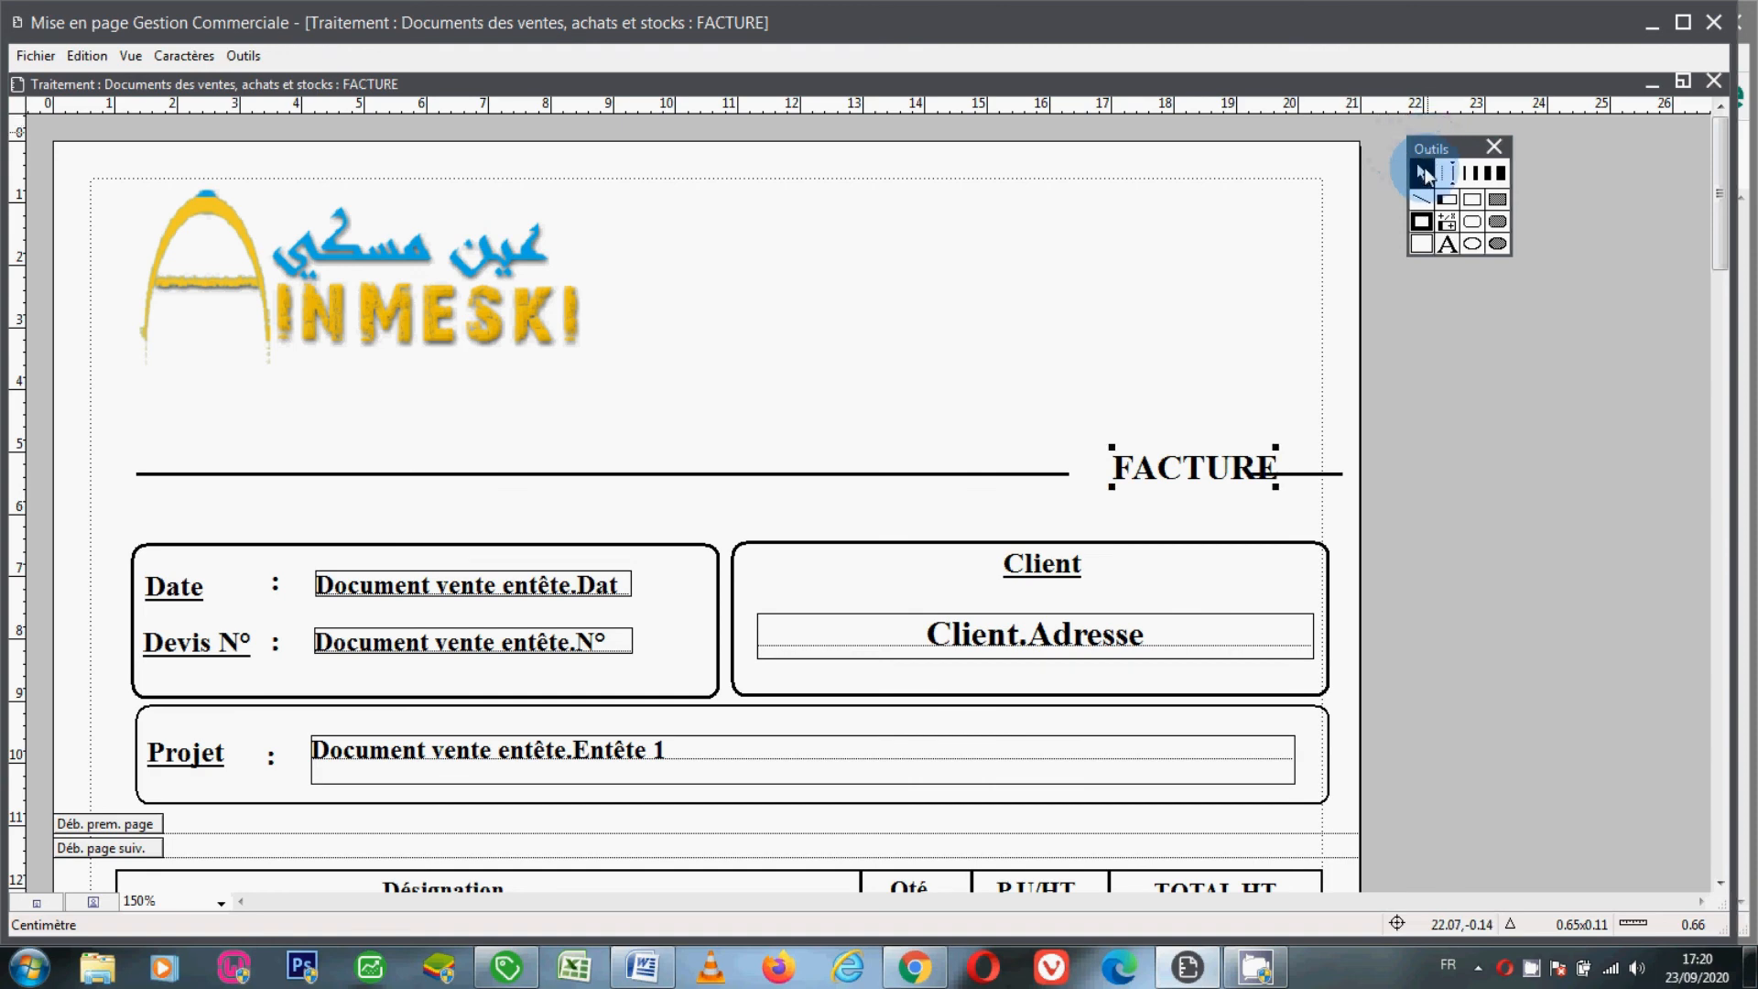
key("Left")
key("Left")
key("Left")
key("Left")
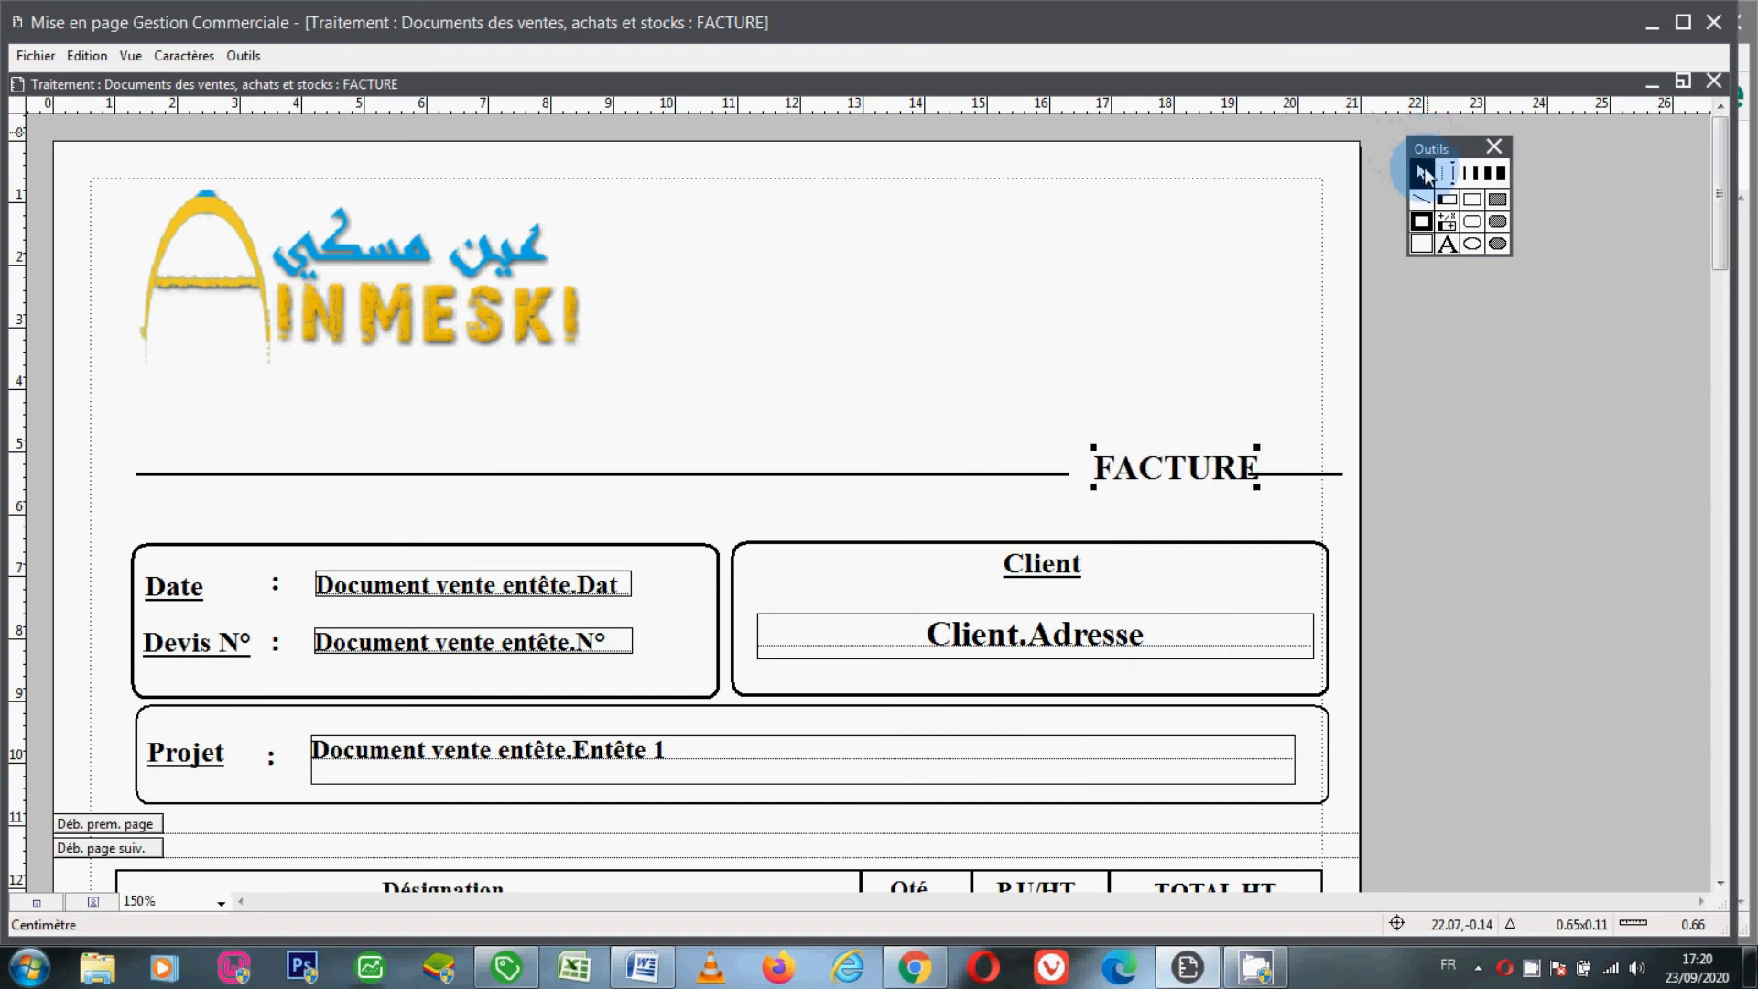
key("Left")
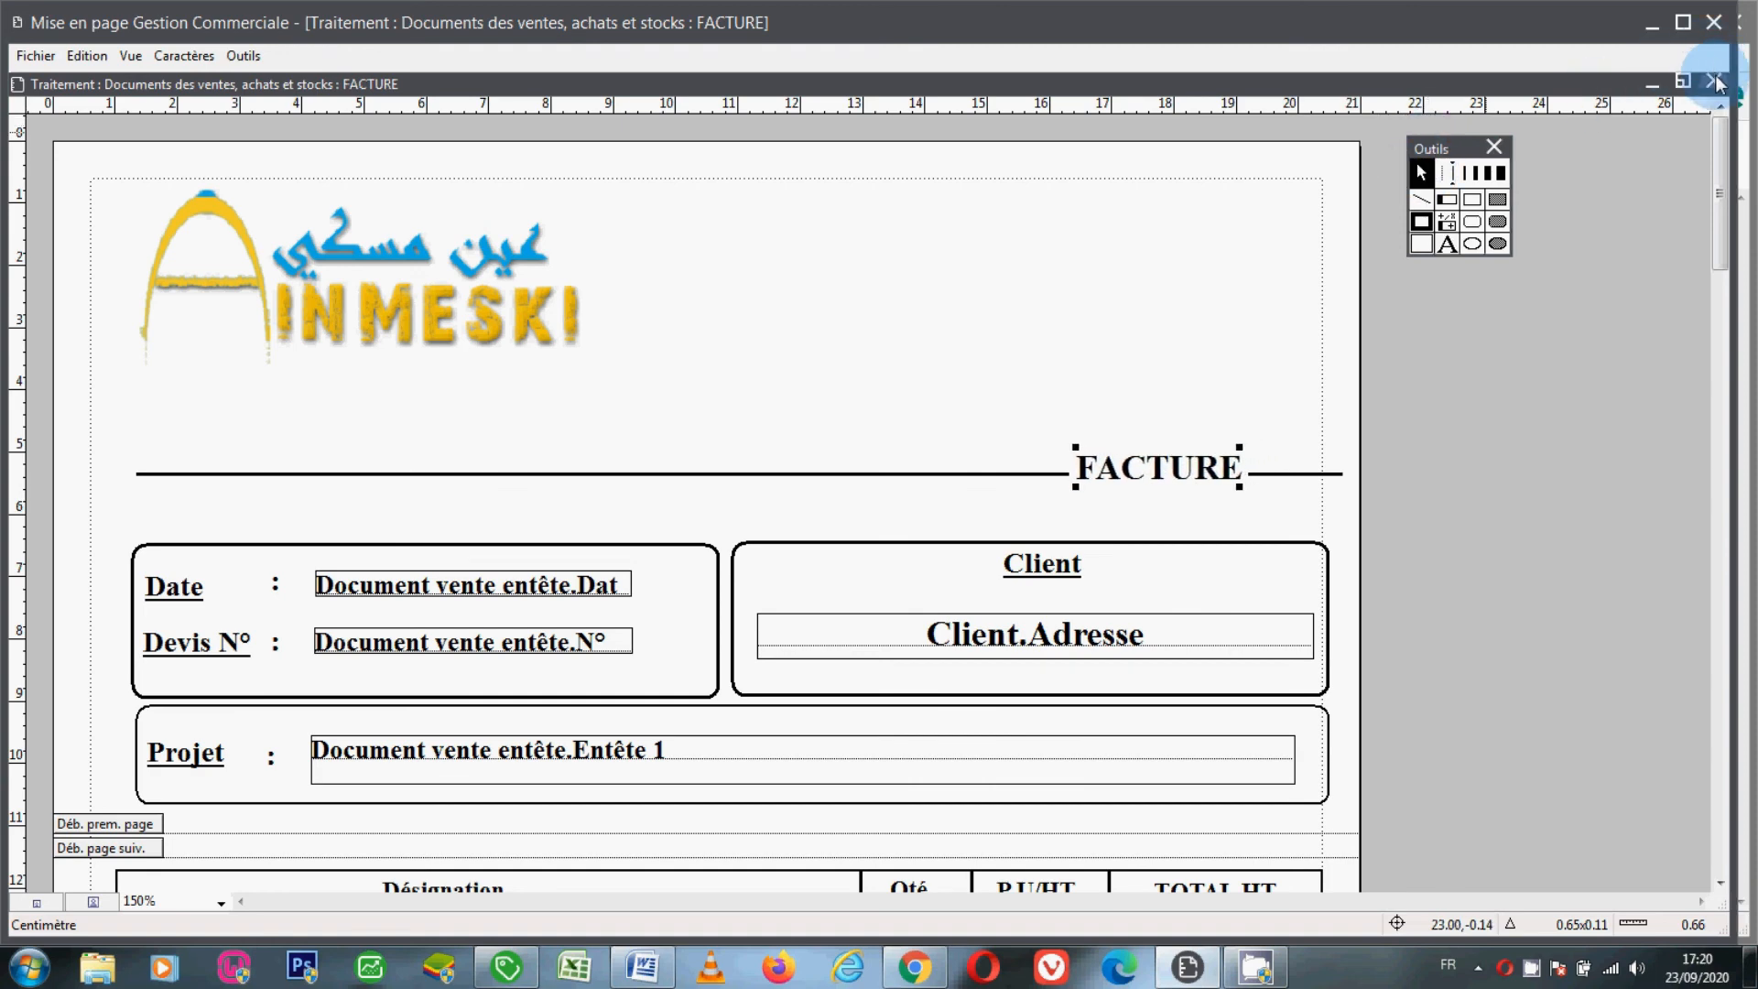
left_click(35, 55)
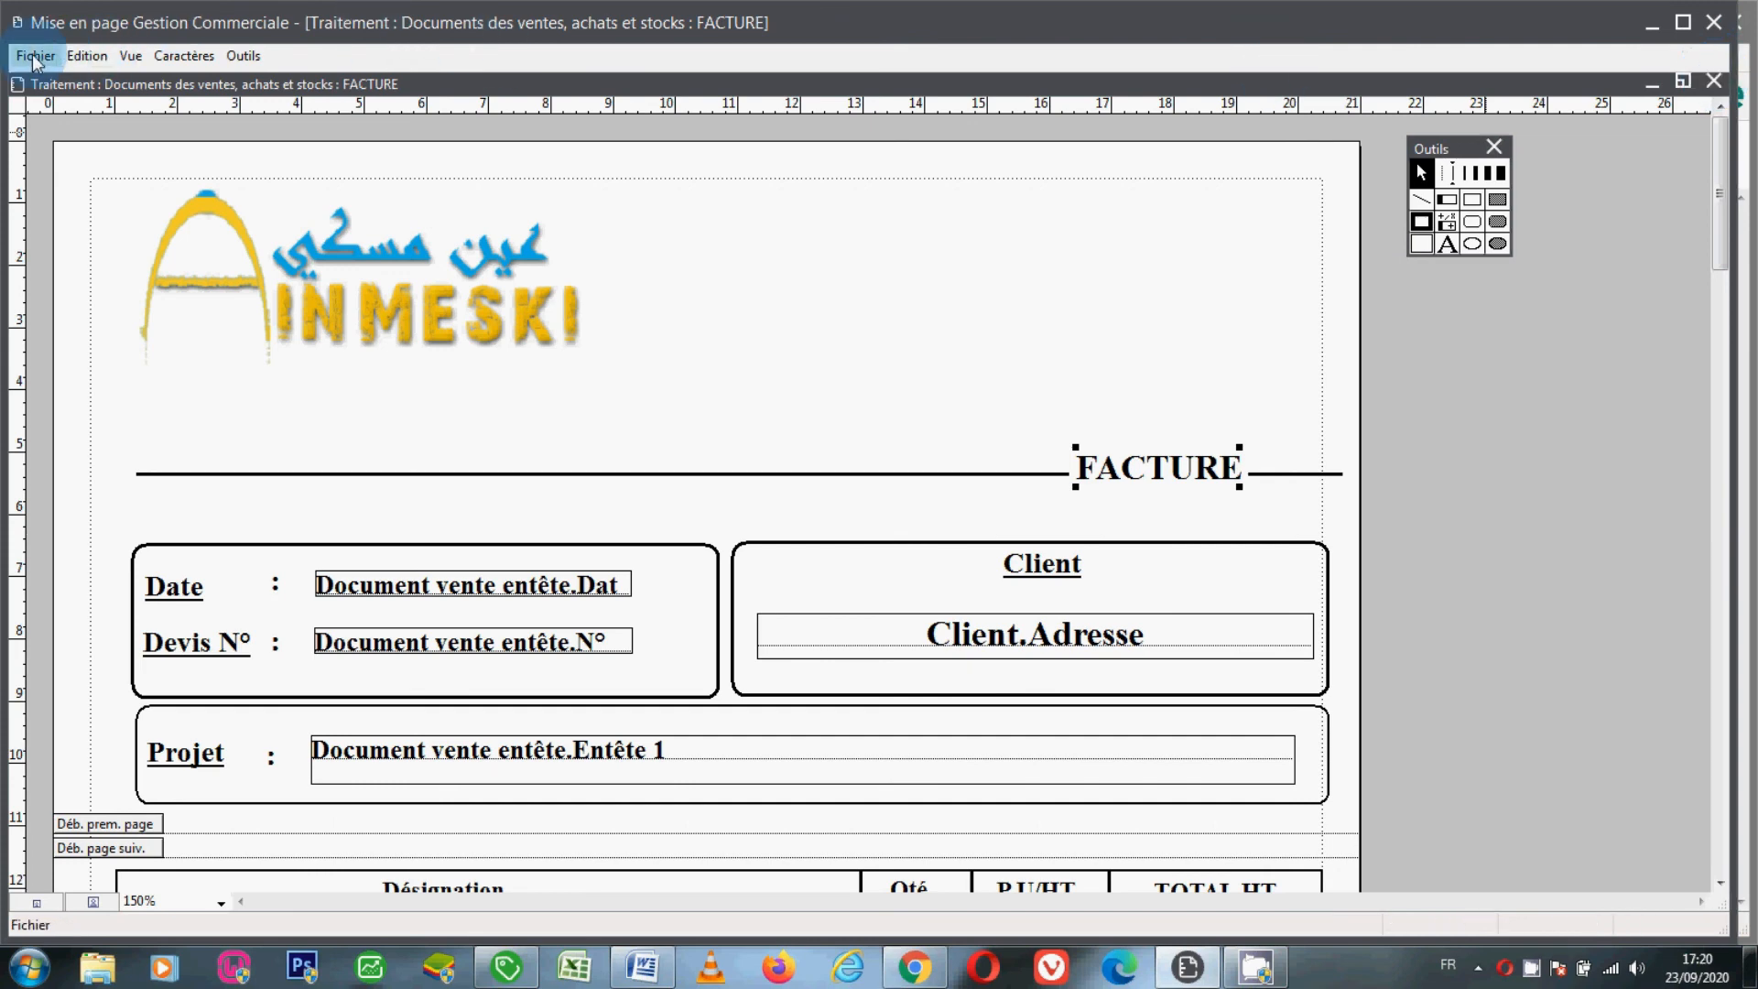
left_click(81, 194)
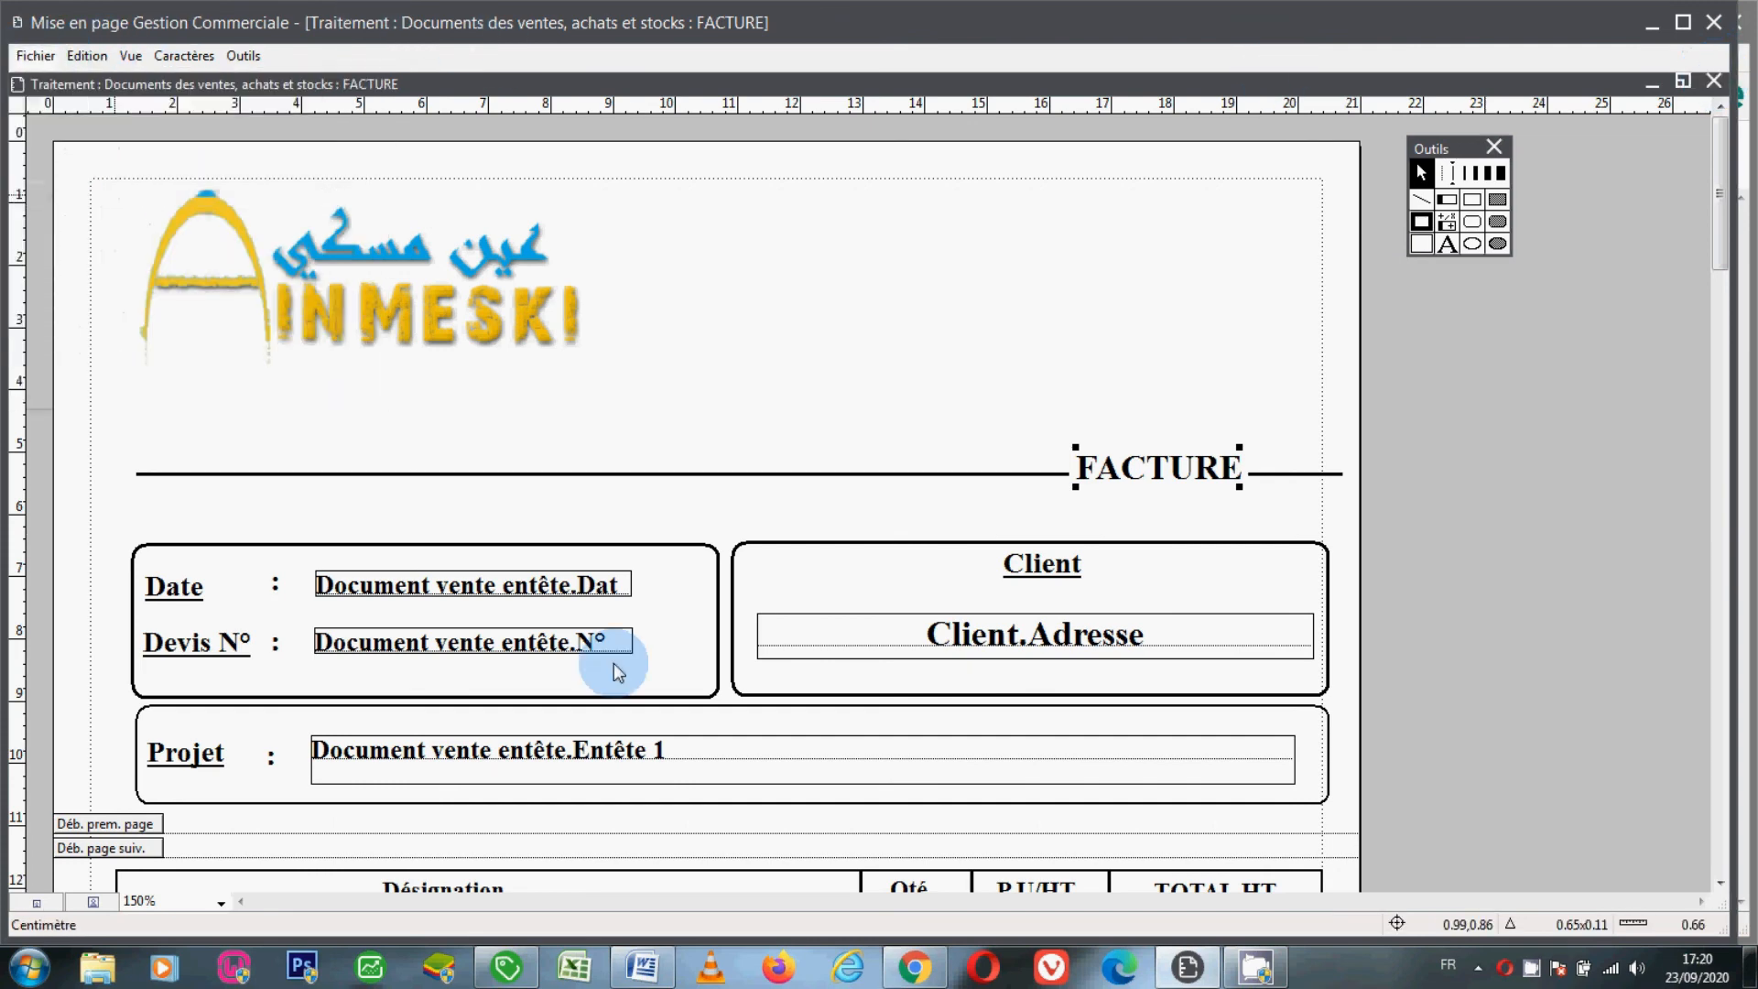
Switch to Sage 100 Gestion commerciale and open the DIAMA invoice dated 23/09/20 from the sales documents.
left_click(506, 968)
left_click(210, 57)
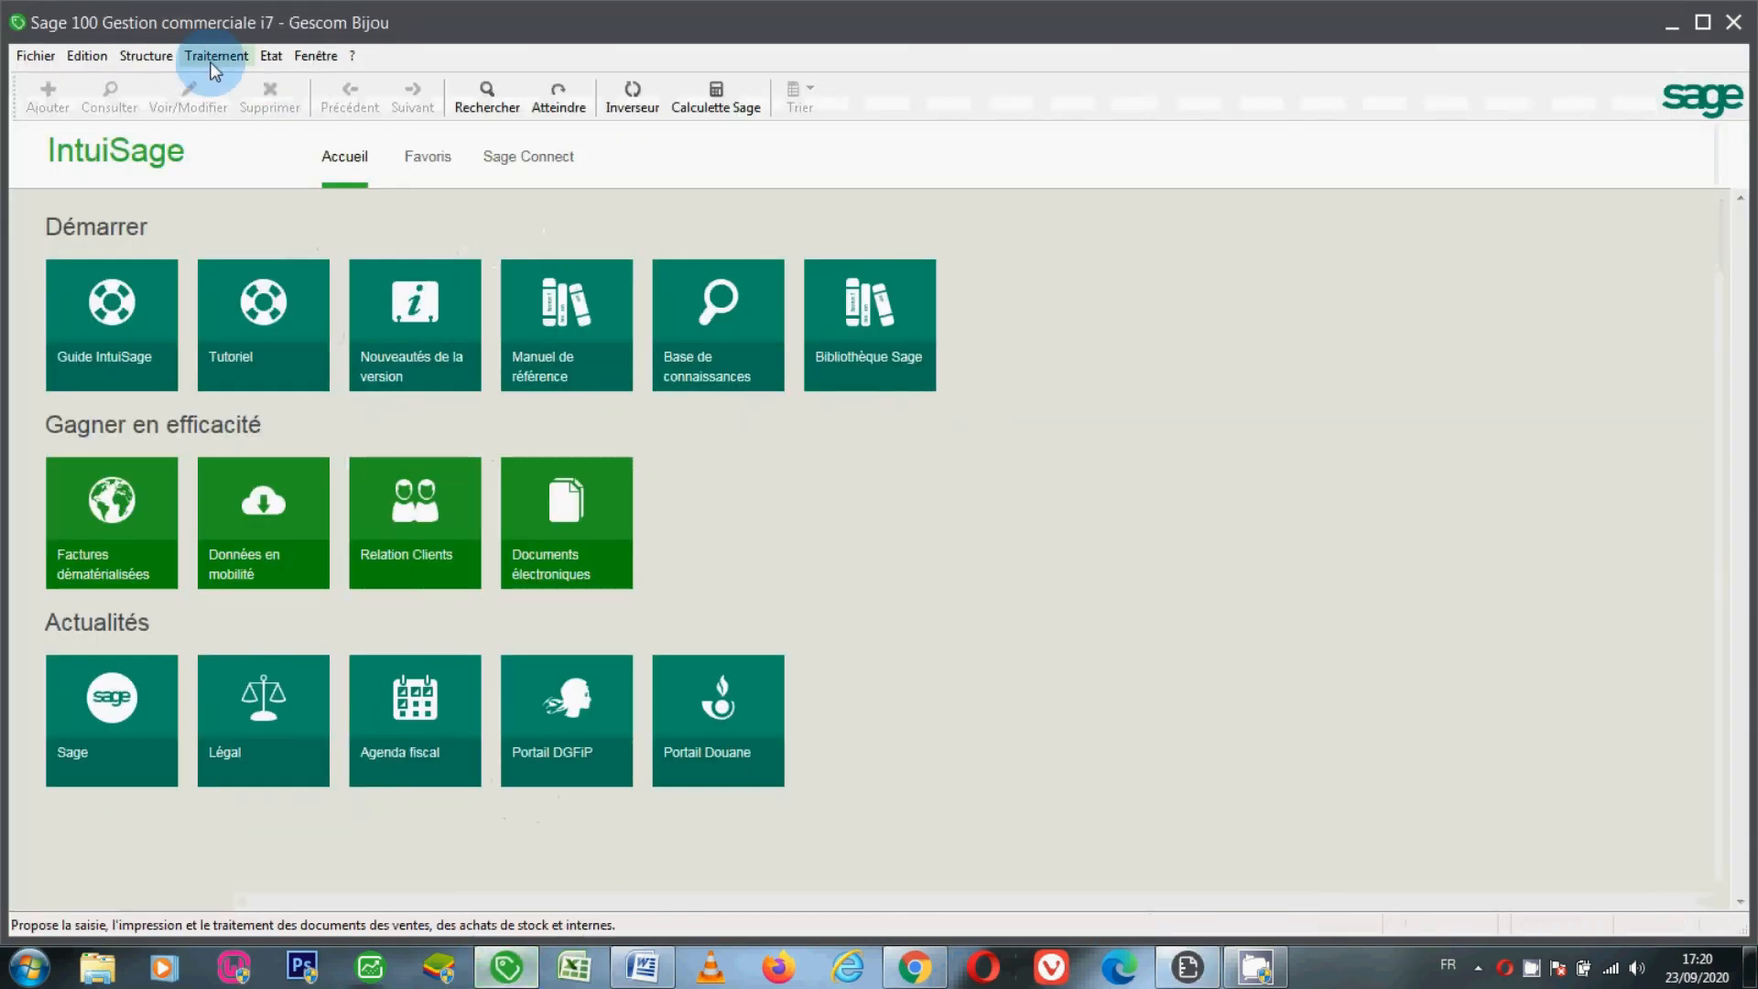
left_click(224, 86)
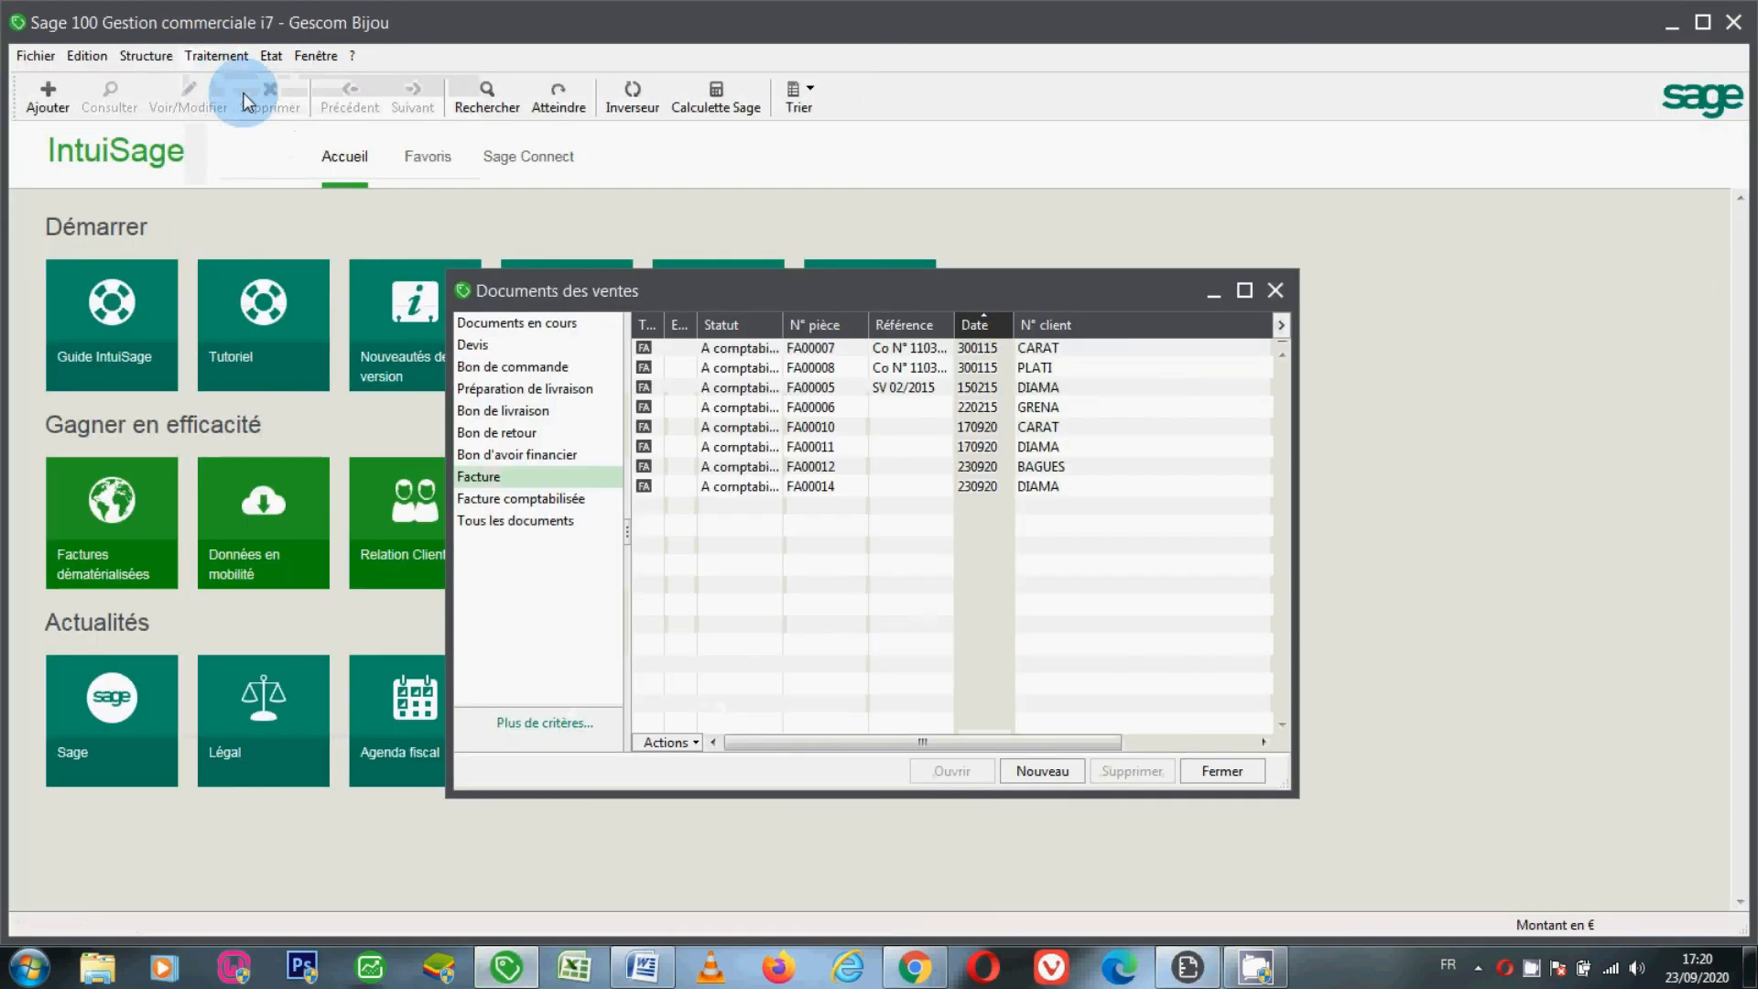
left_click(780, 488)
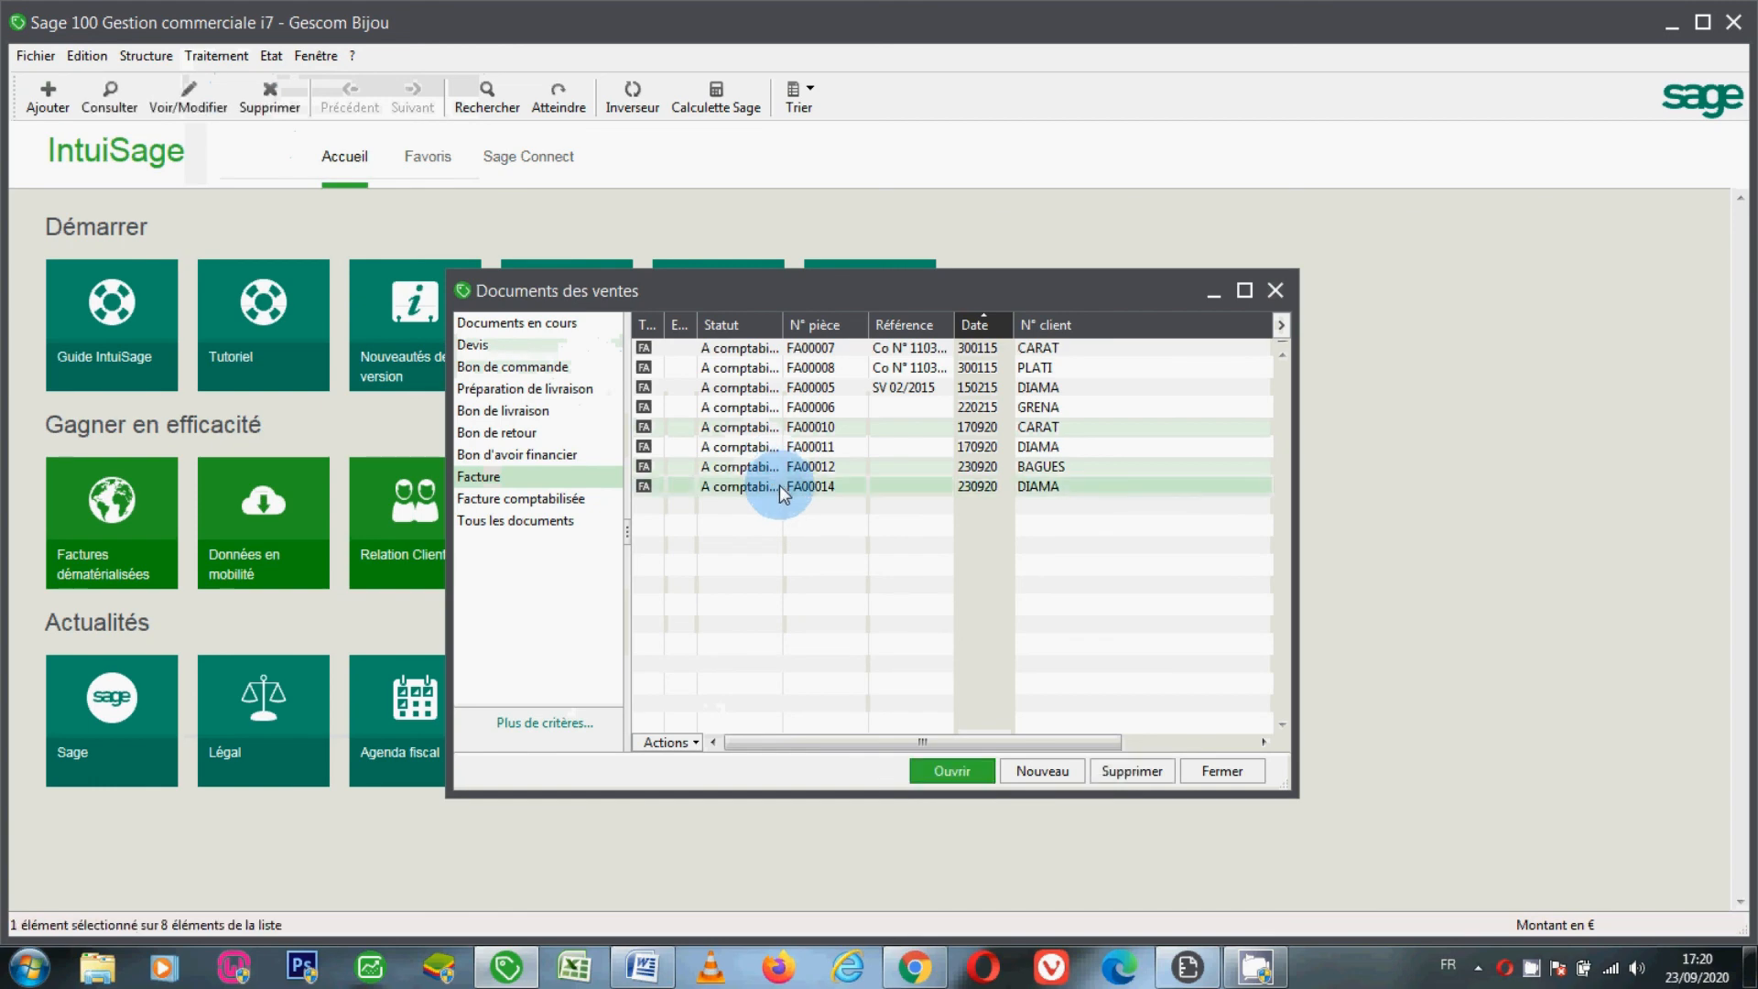
double_click(778, 485)
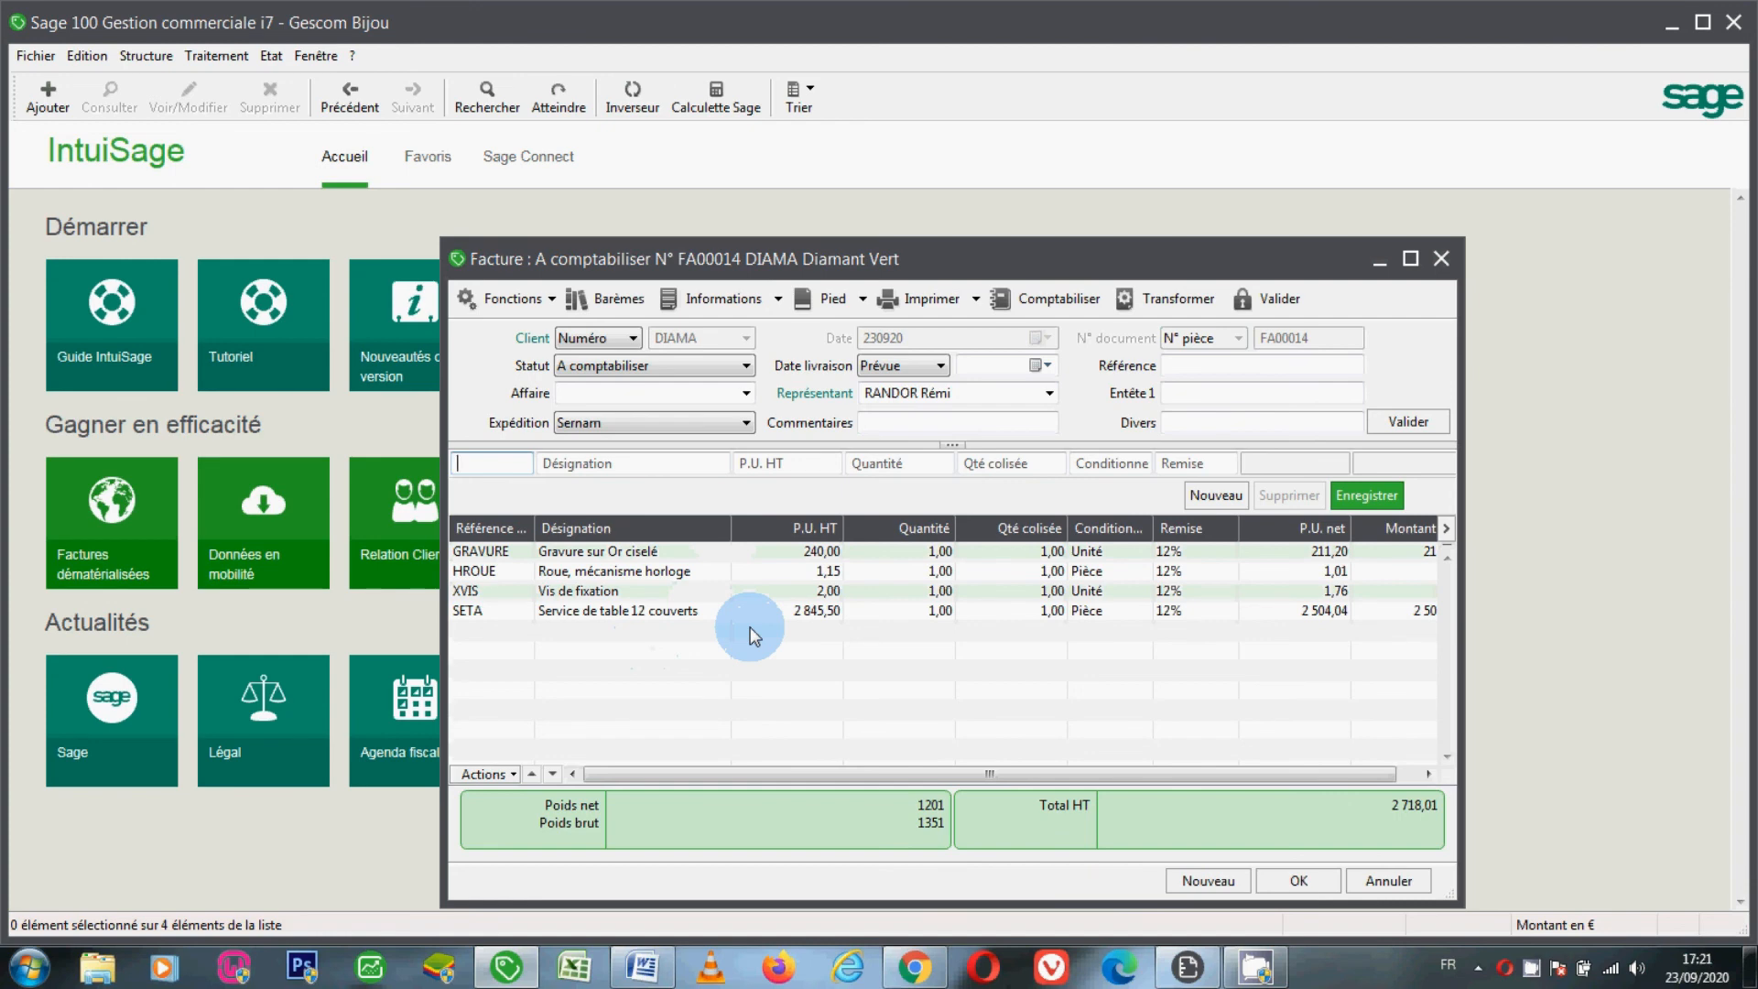
Preview the invoice with the FACTURE model and Rupture n° pièce du BL enabled, examining the delivery note grouping up close.
left_click(934, 302)
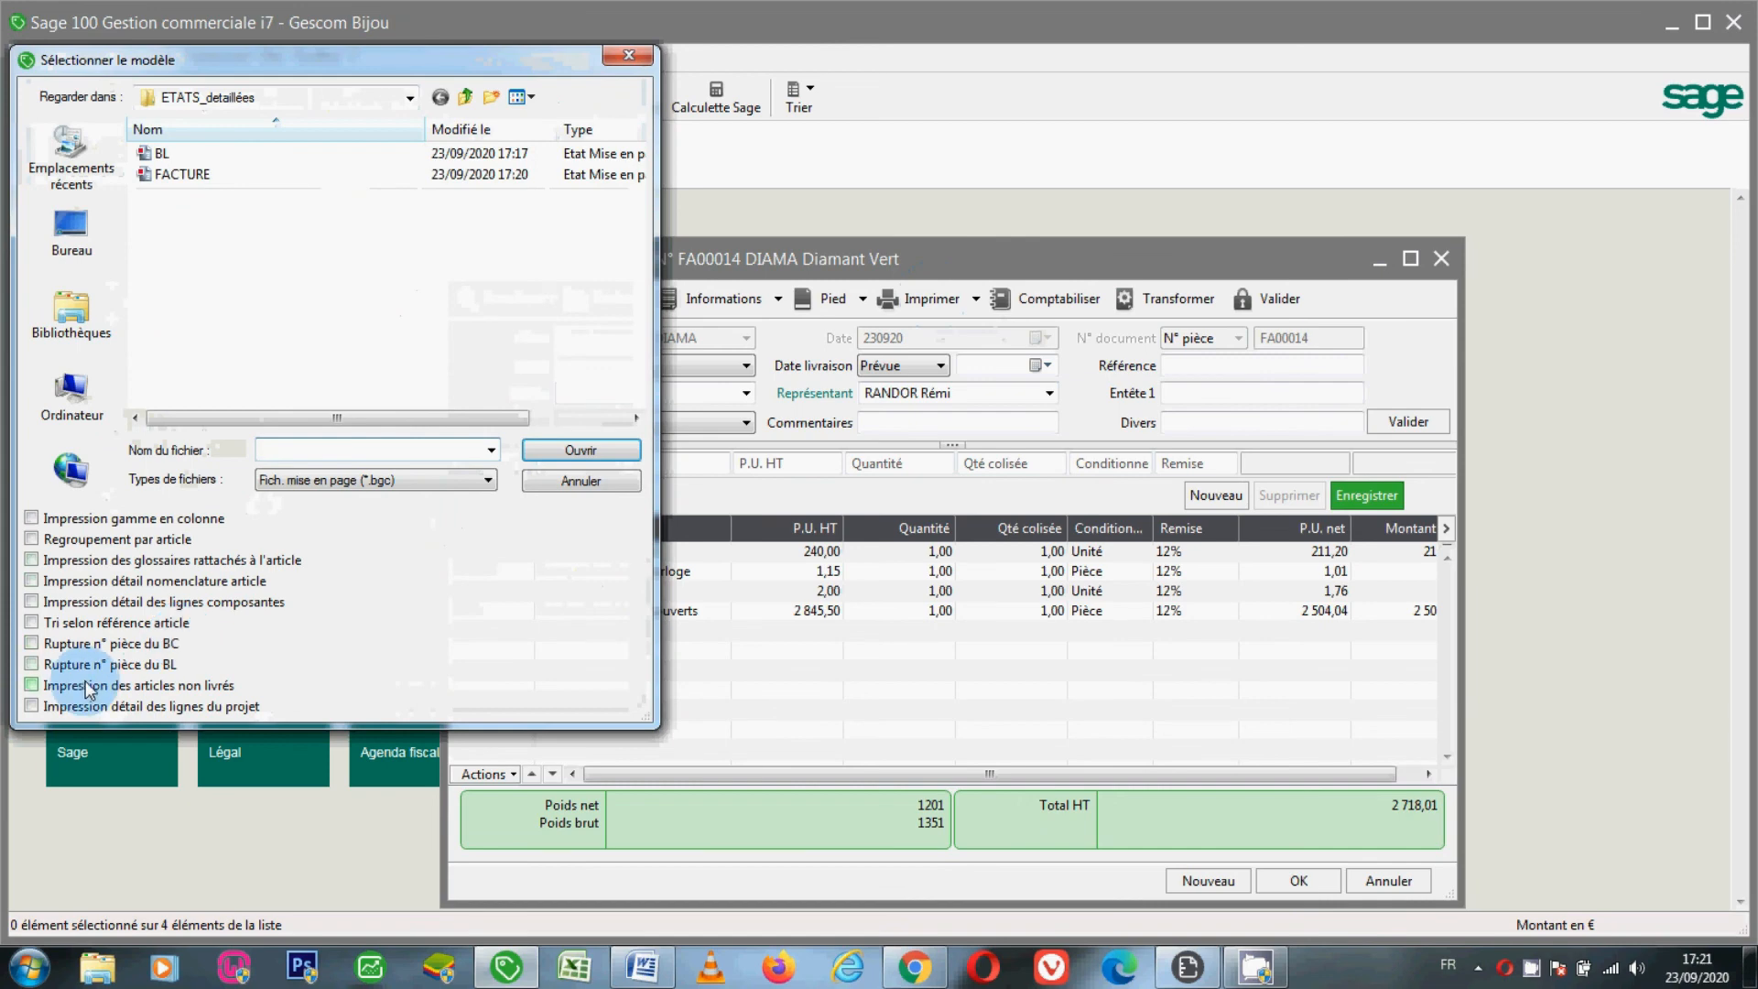
left_click(44, 669)
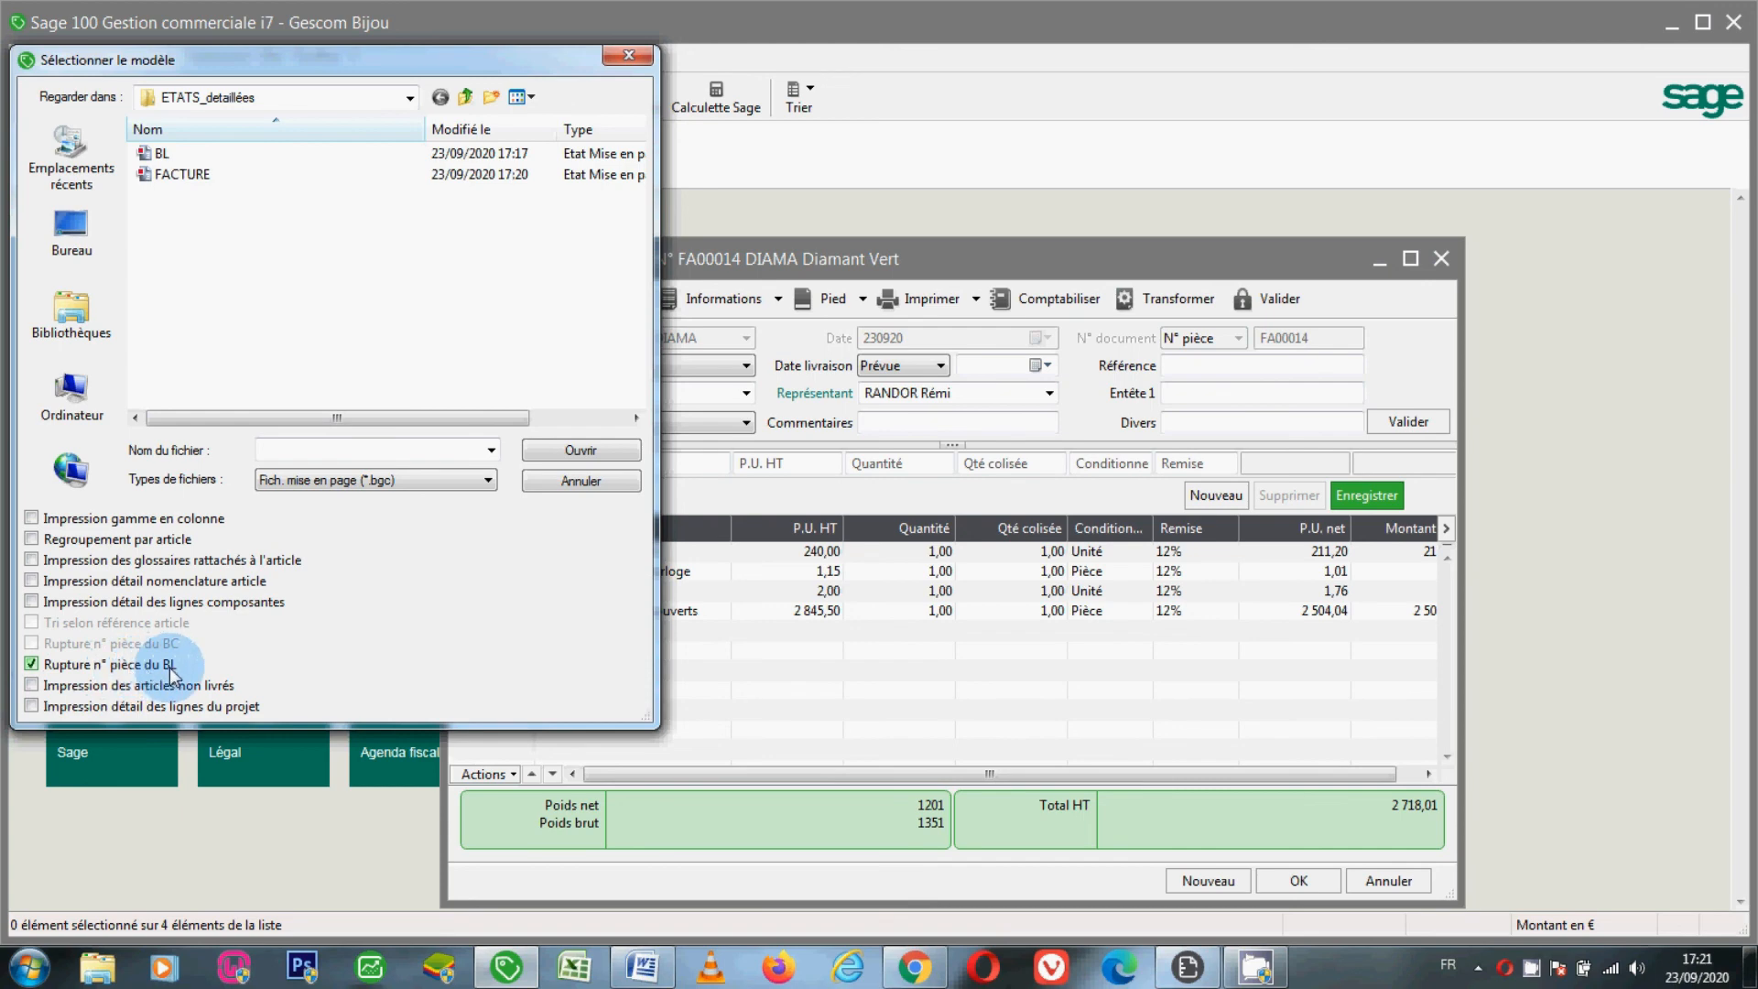
left_click(198, 177)
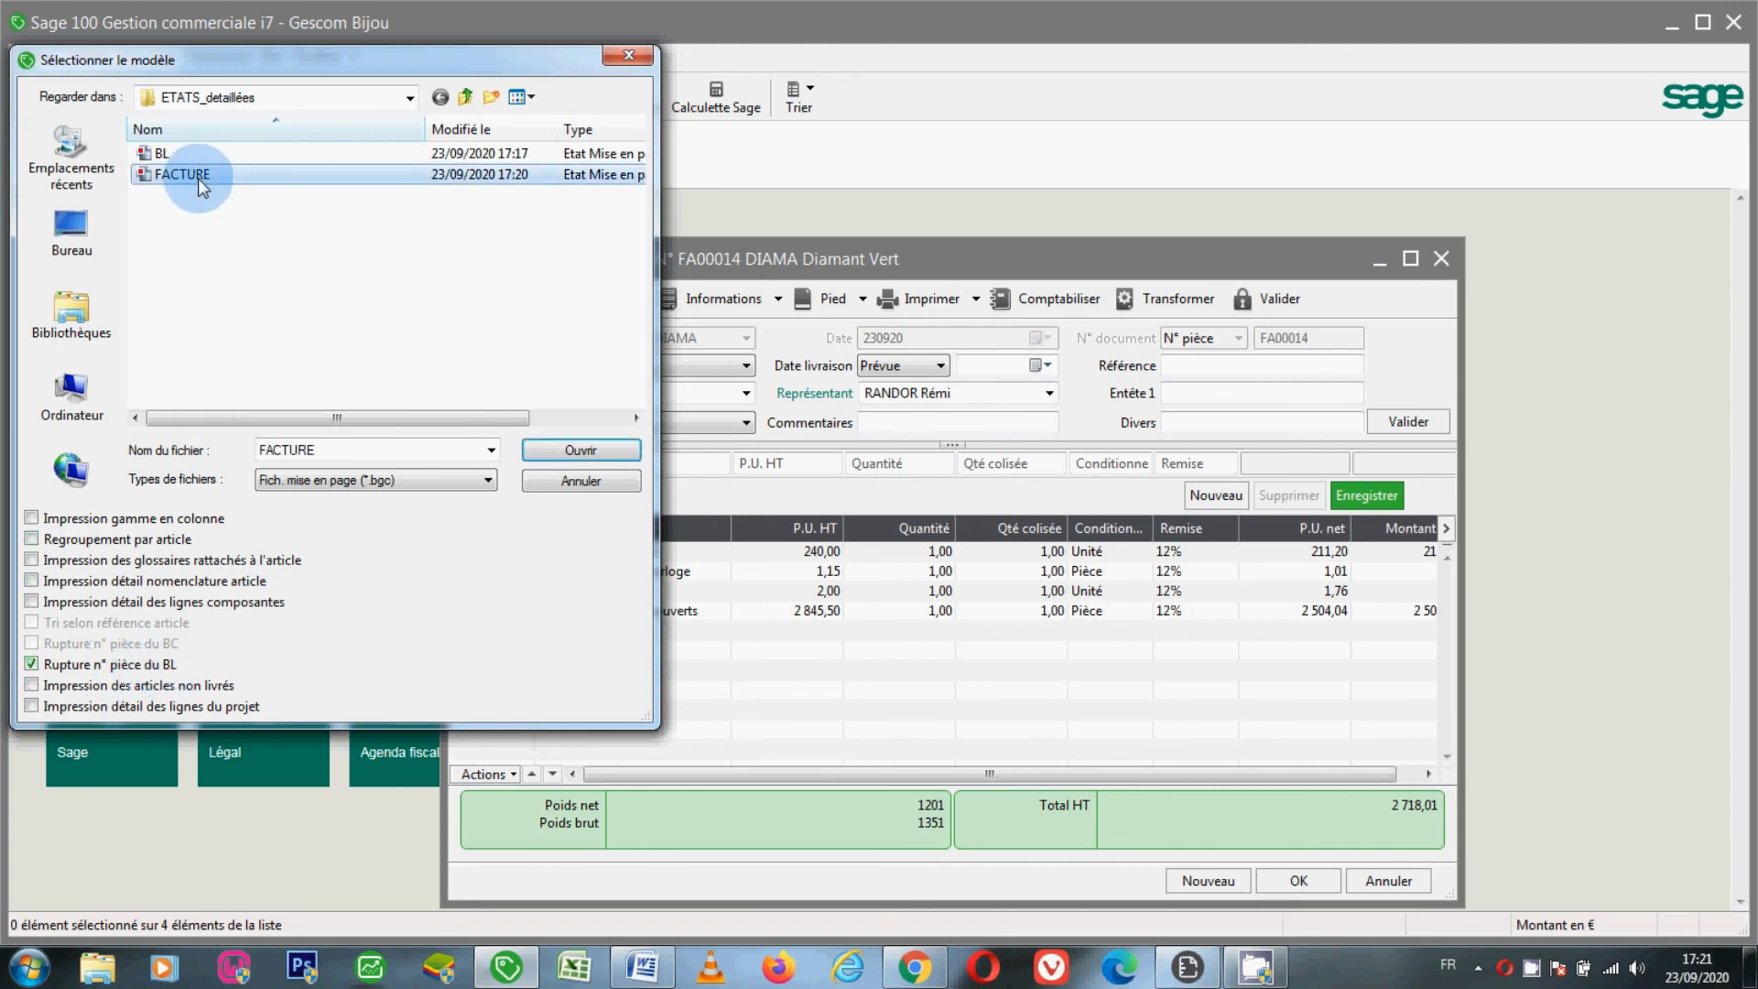
left_click(567, 450)
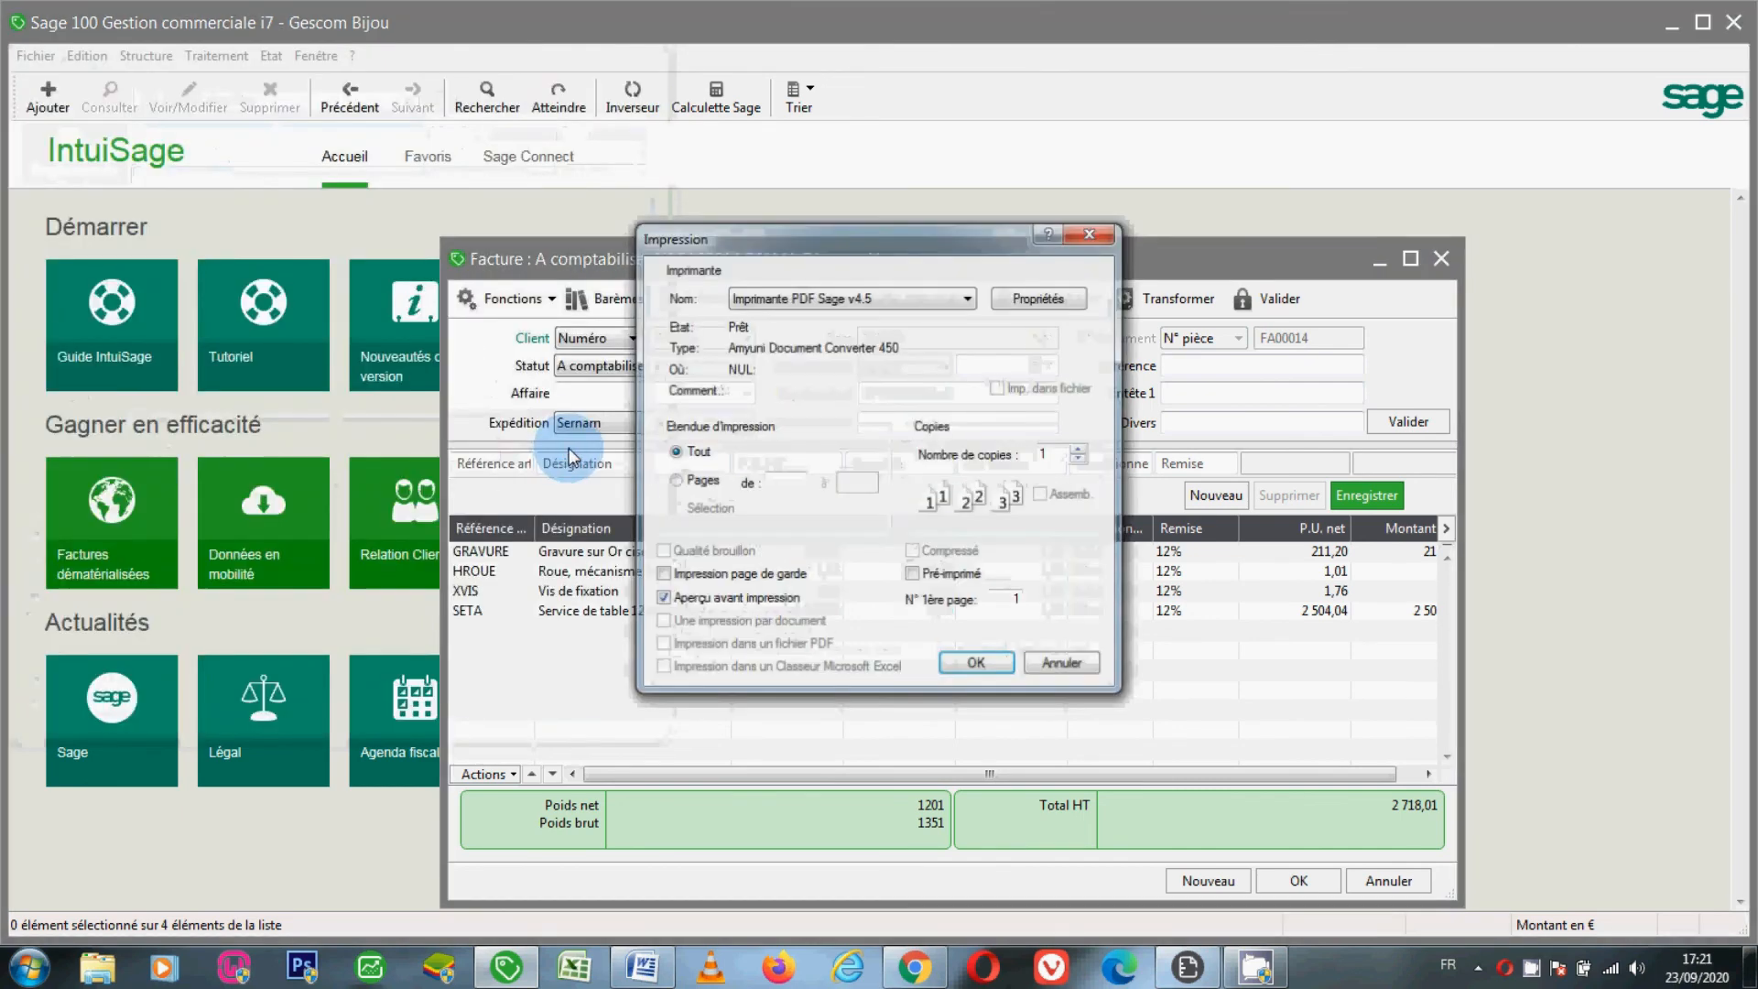
left_click(973, 663)
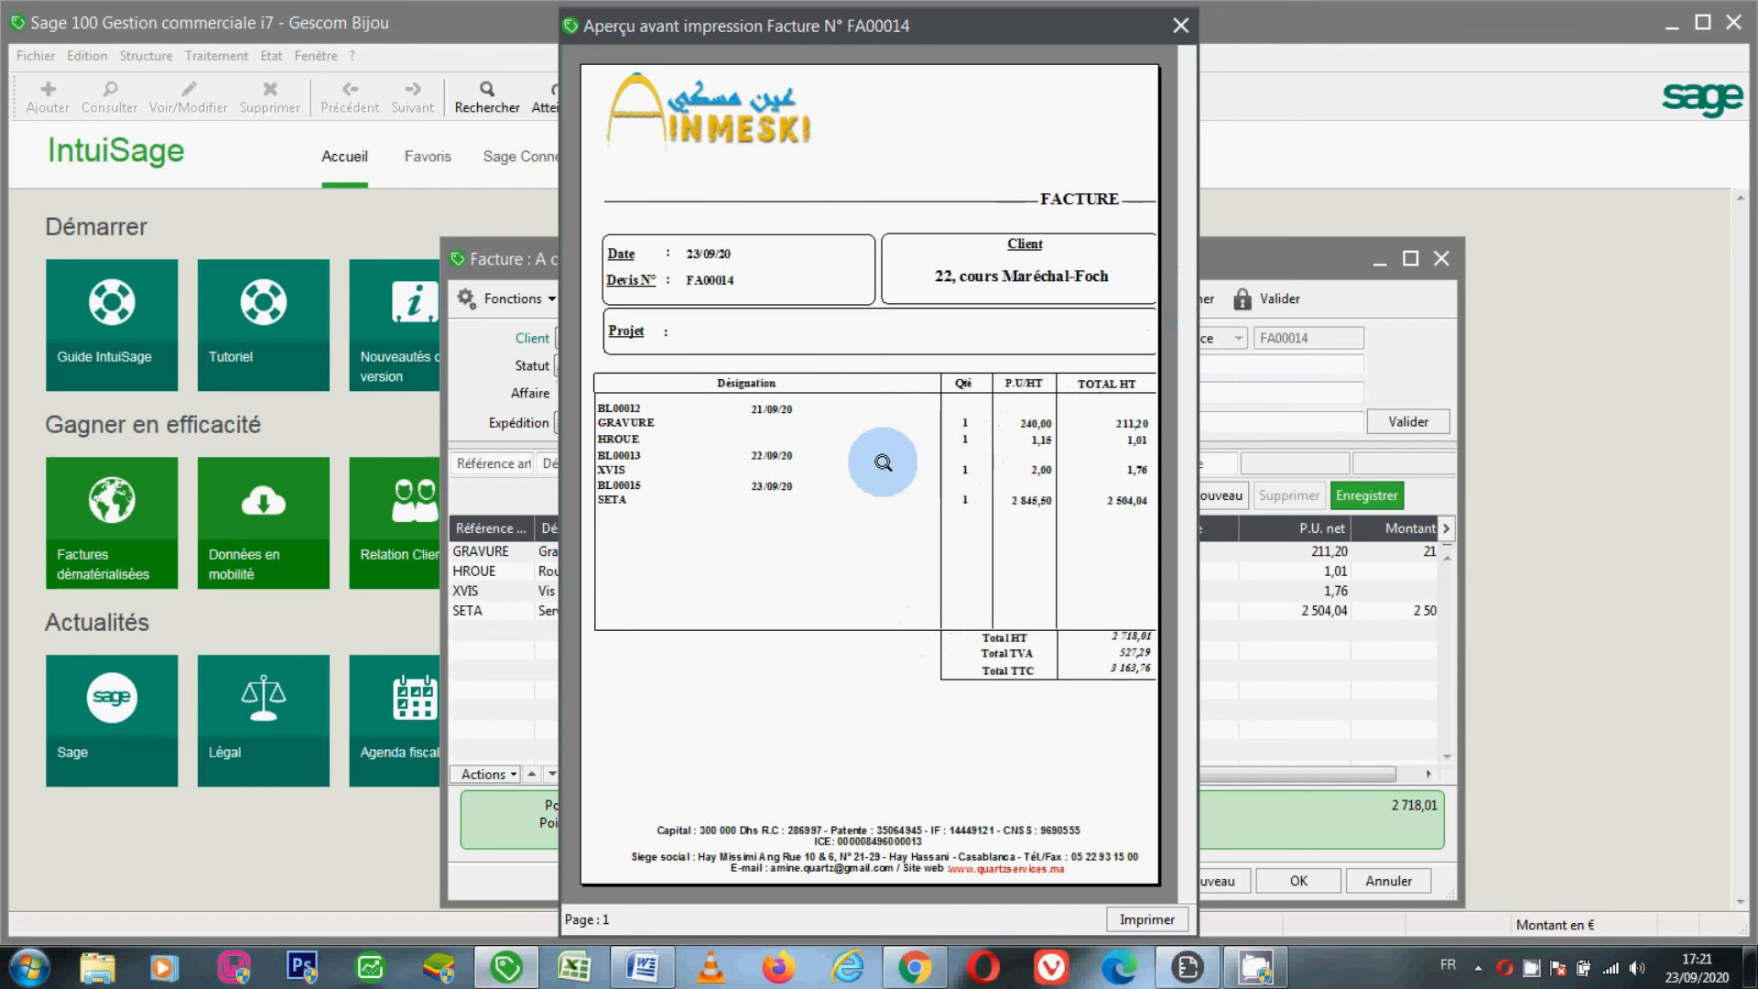
left_click(883, 459)
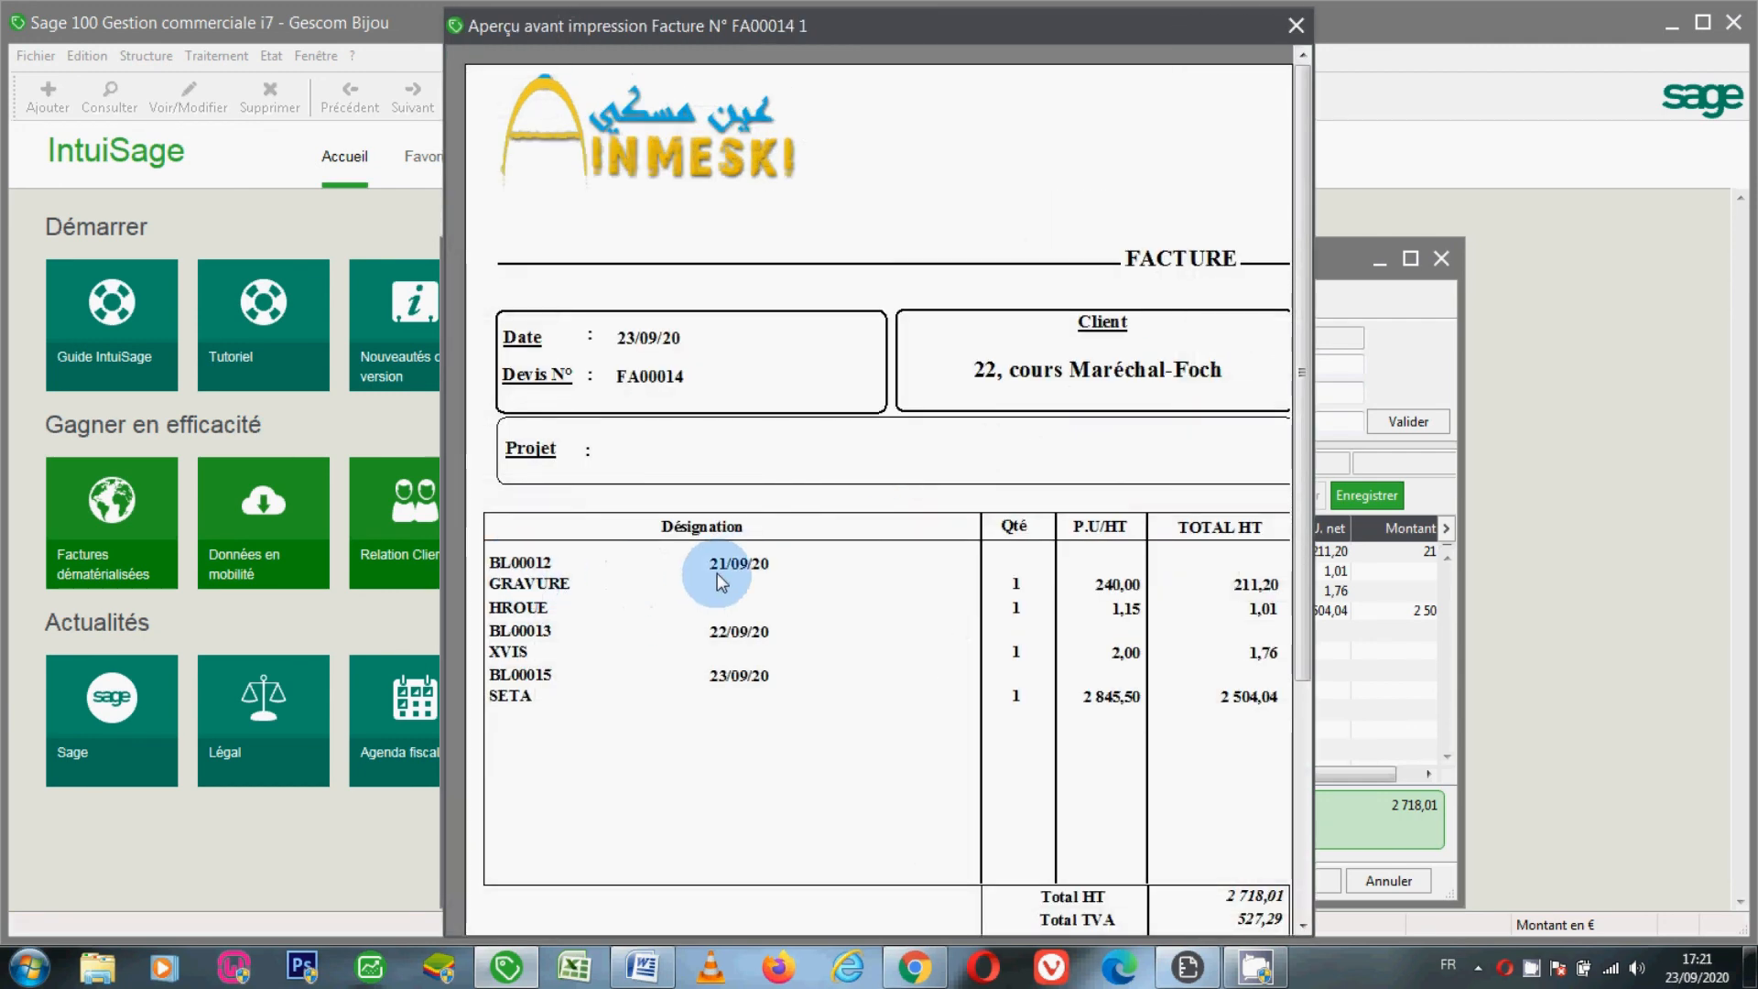
left_click(1296, 27)
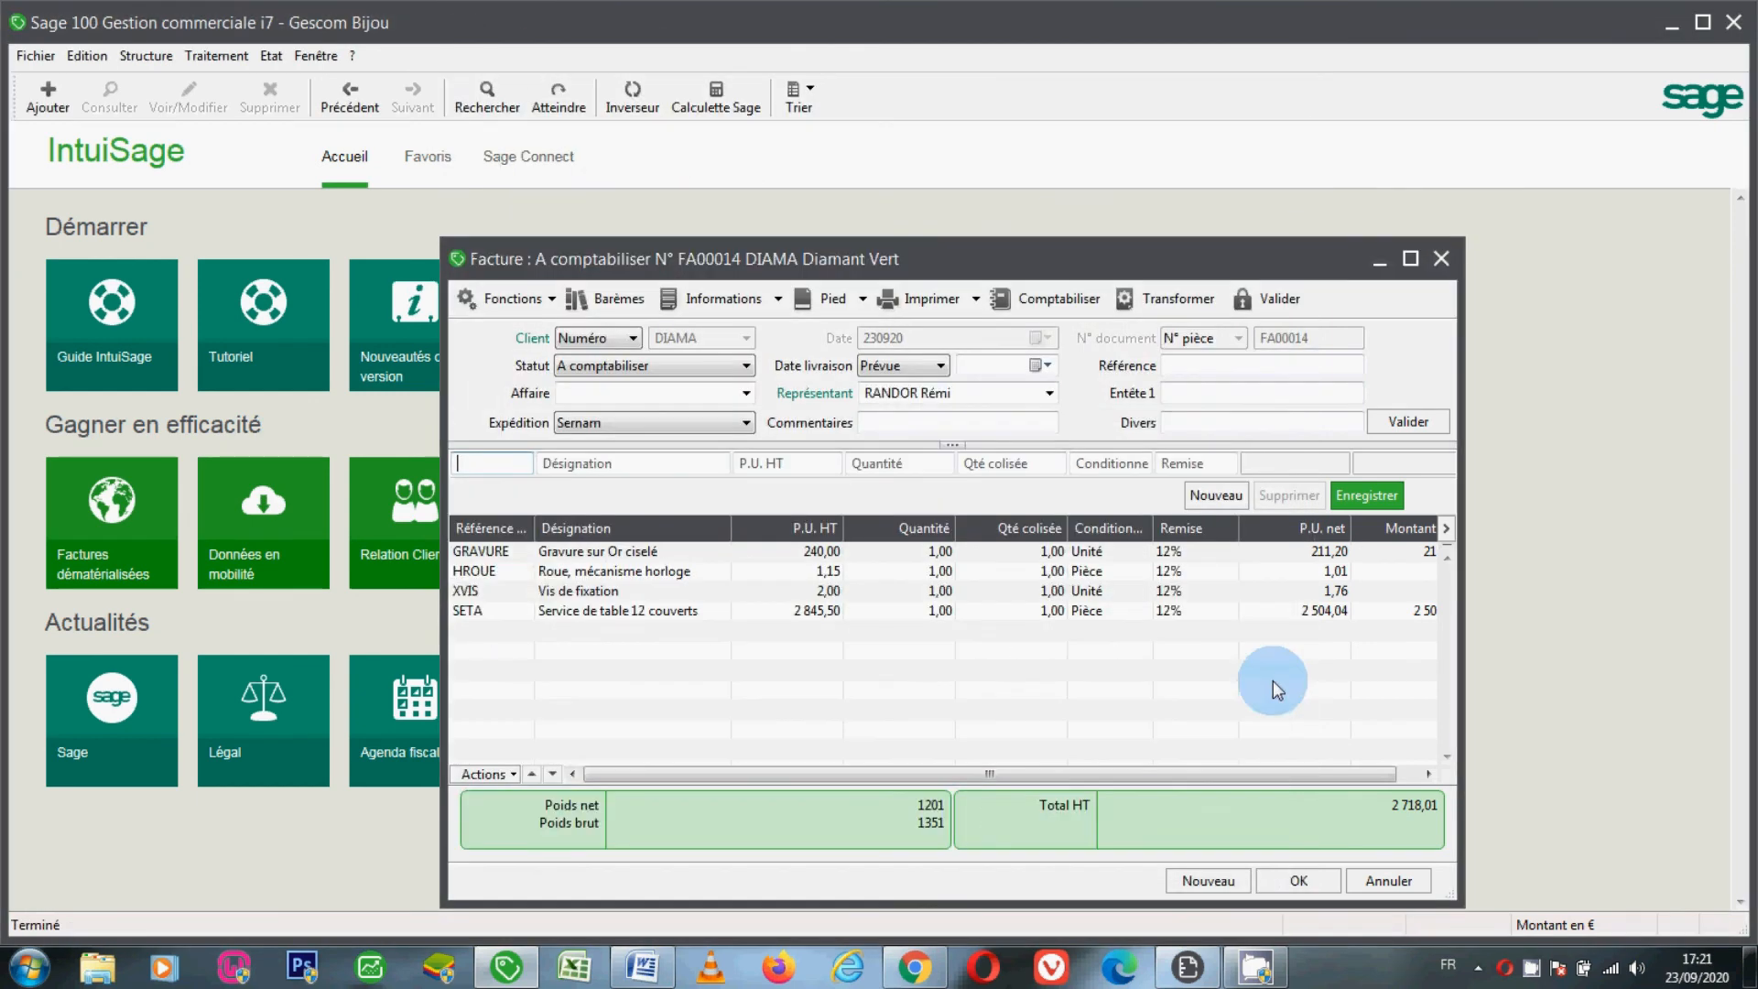
Return to Mise en page and shift the delivery note date field about 0.44 cm and the number field about 0.30 cm to the right.
left_click(1195, 975)
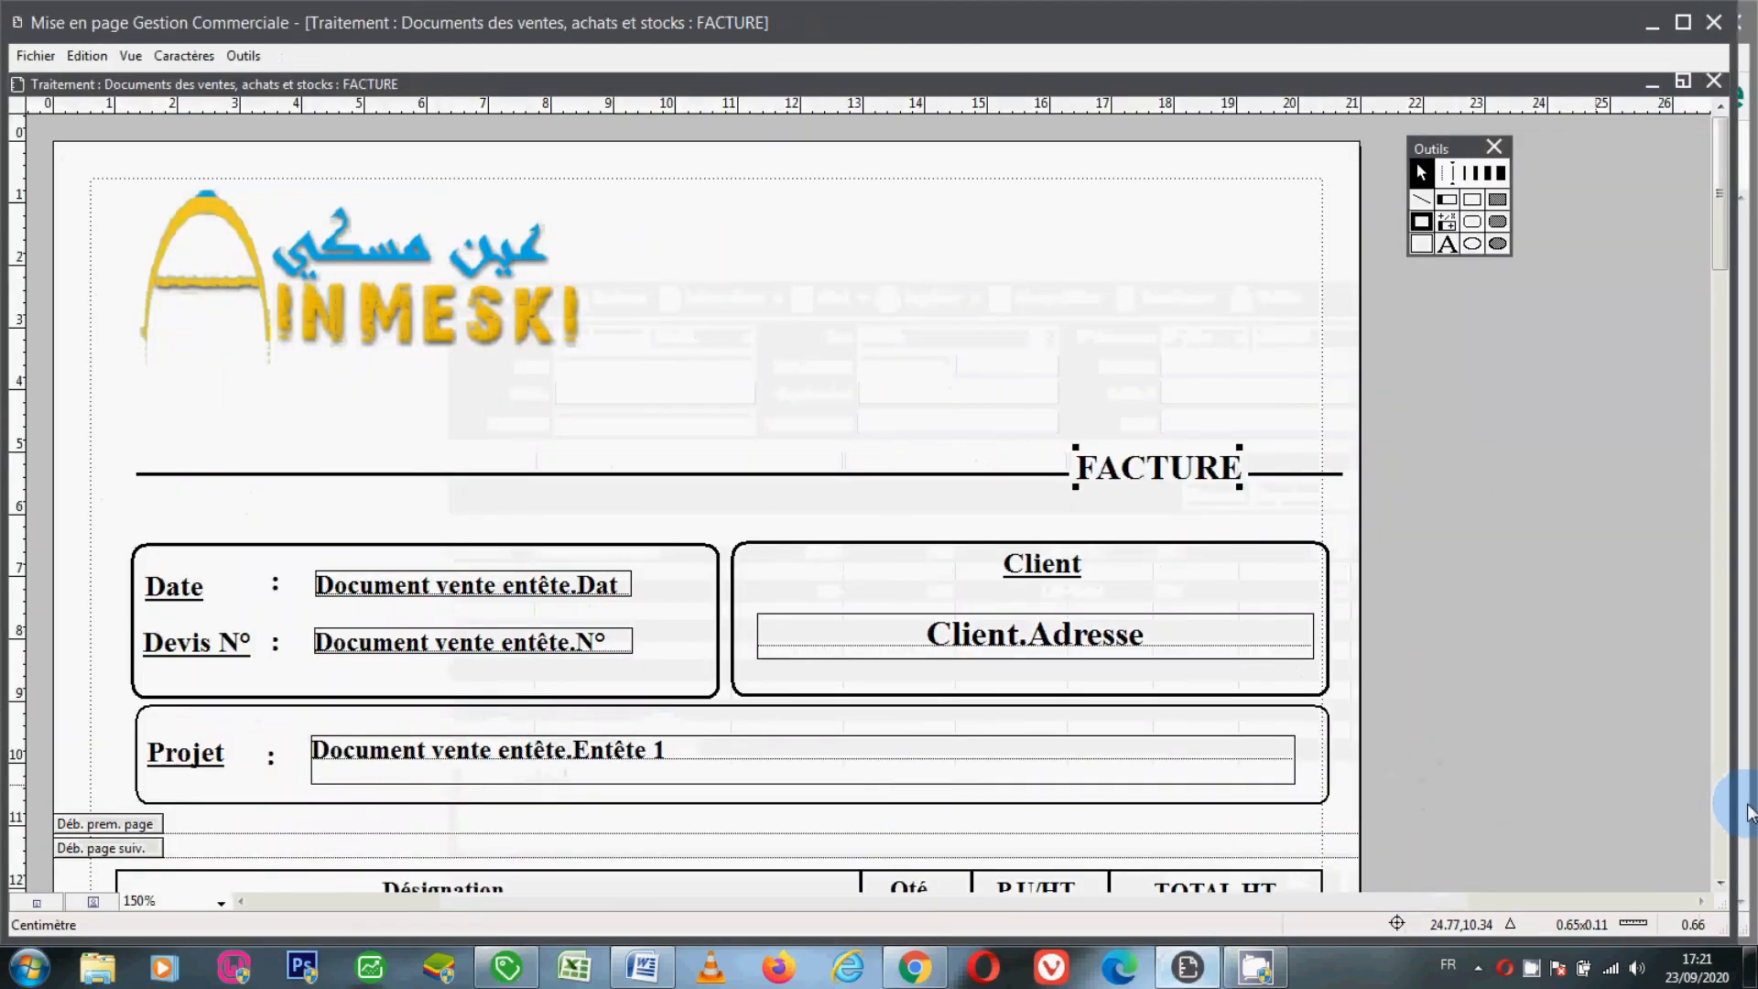
left_click(1721, 811)
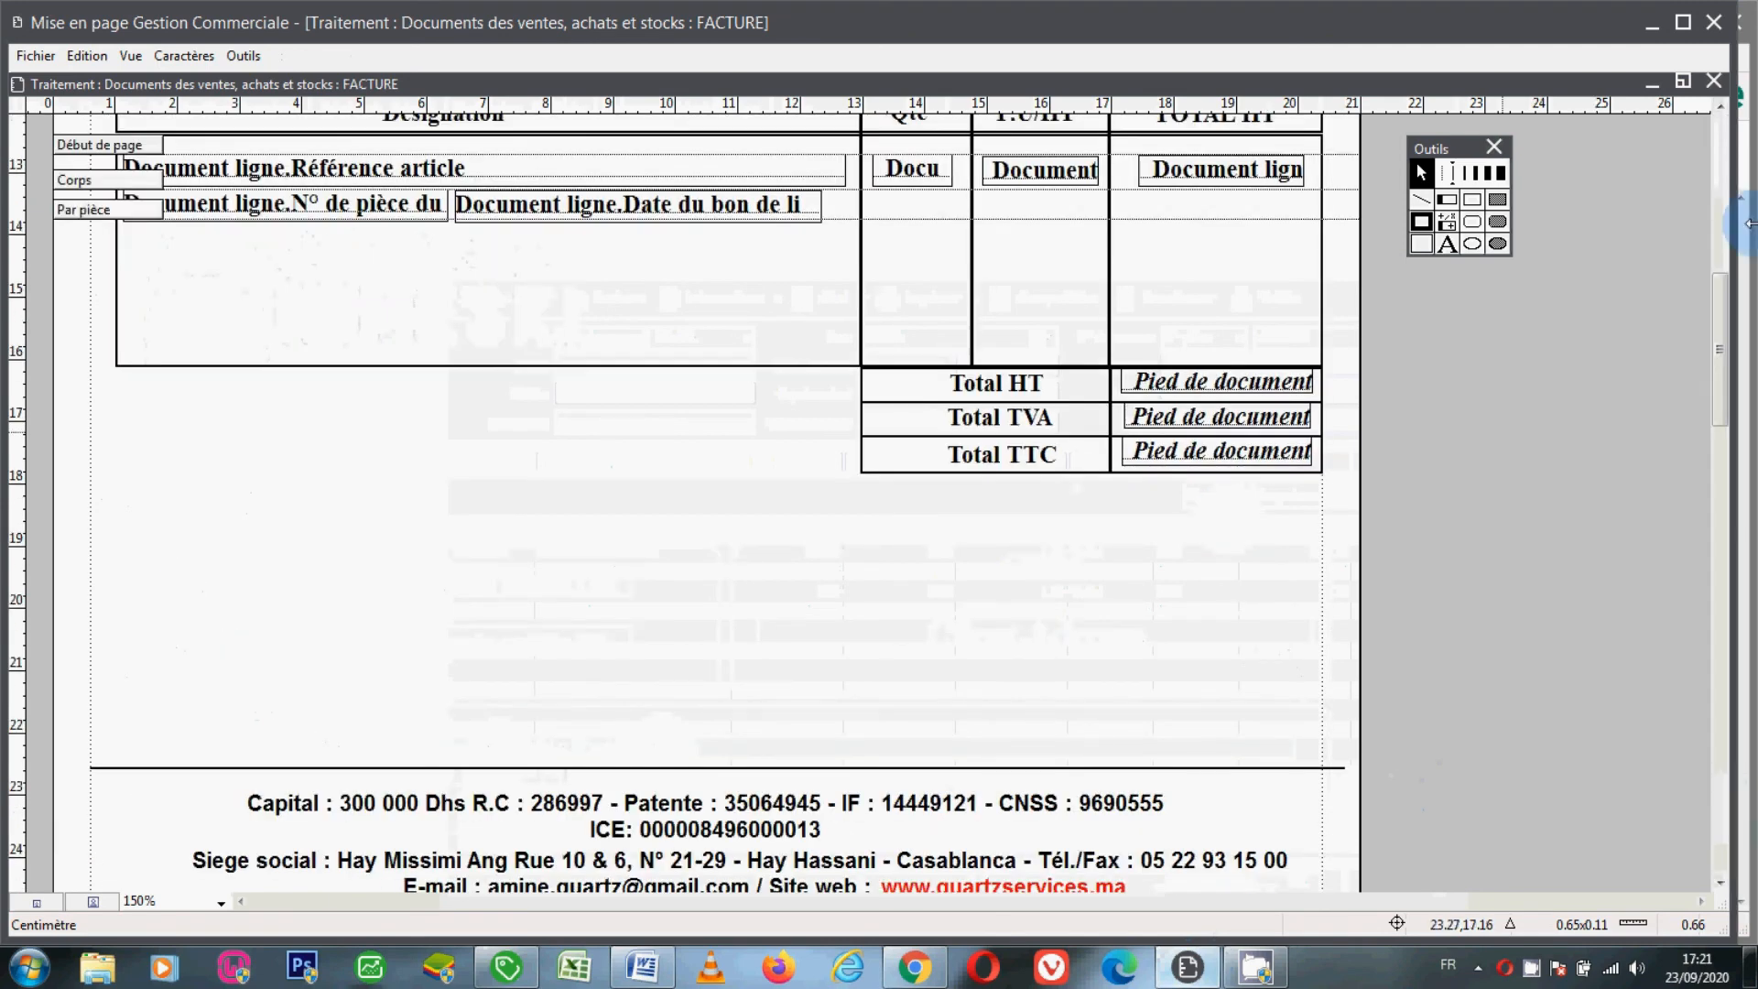
left_click(1720, 108)
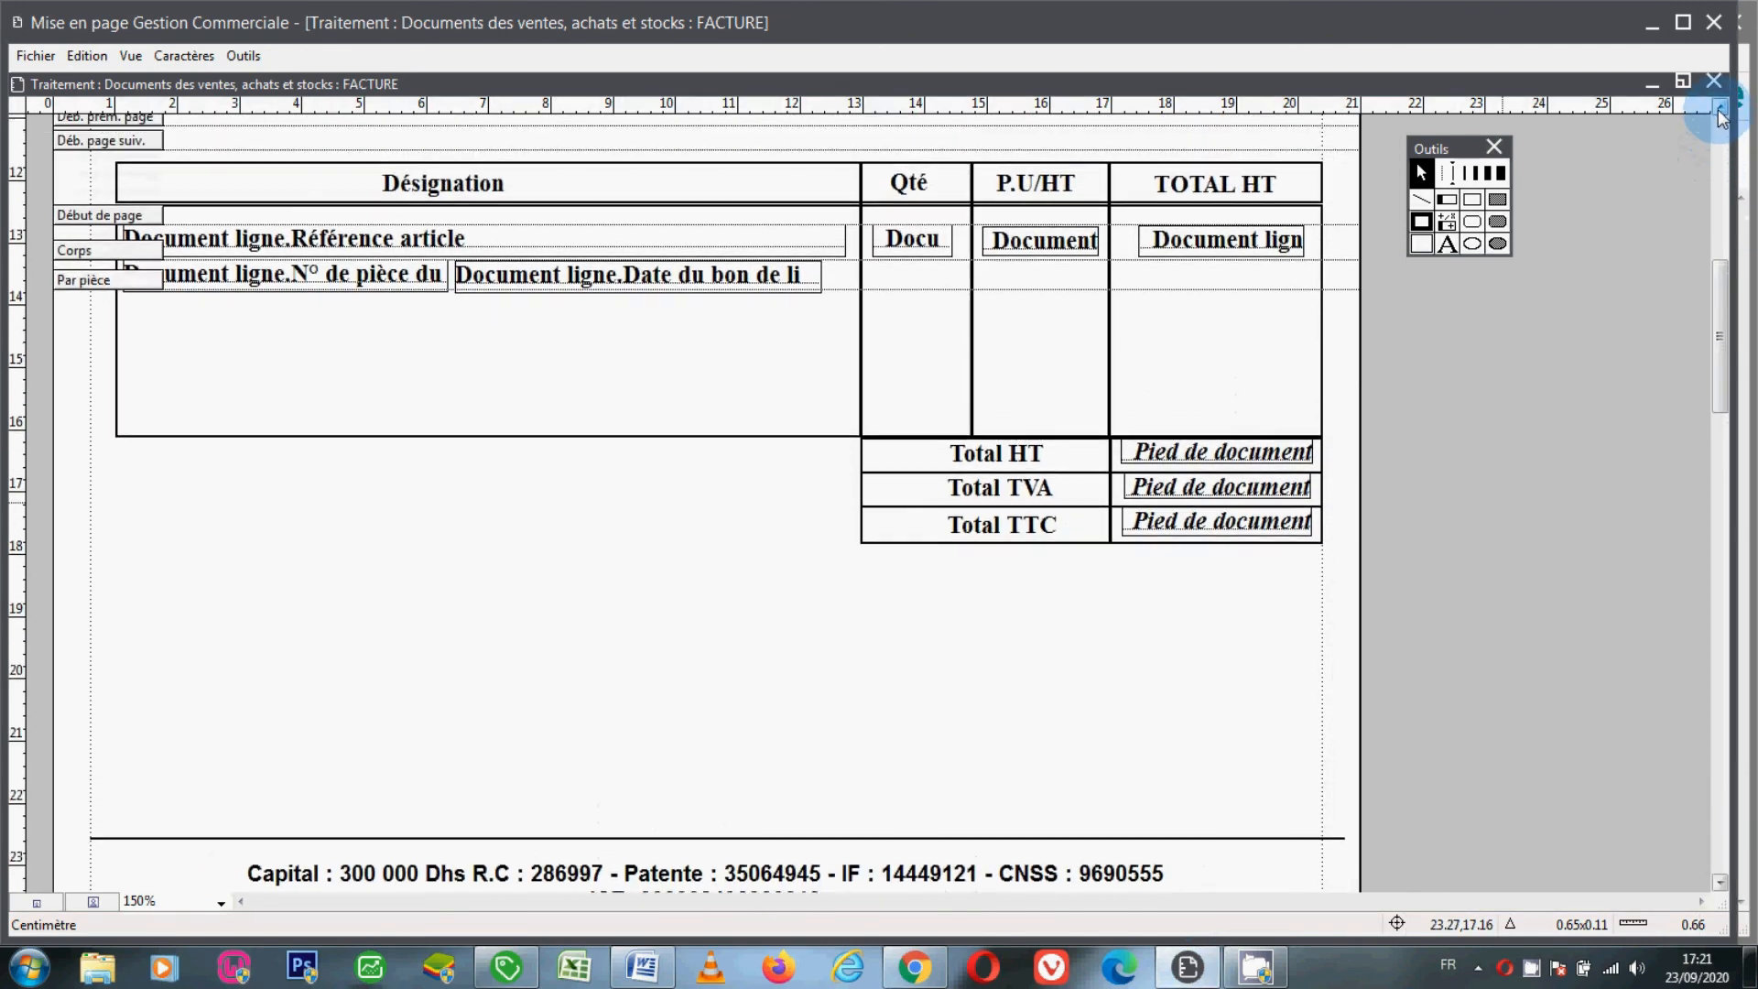
left_click(1721, 108)
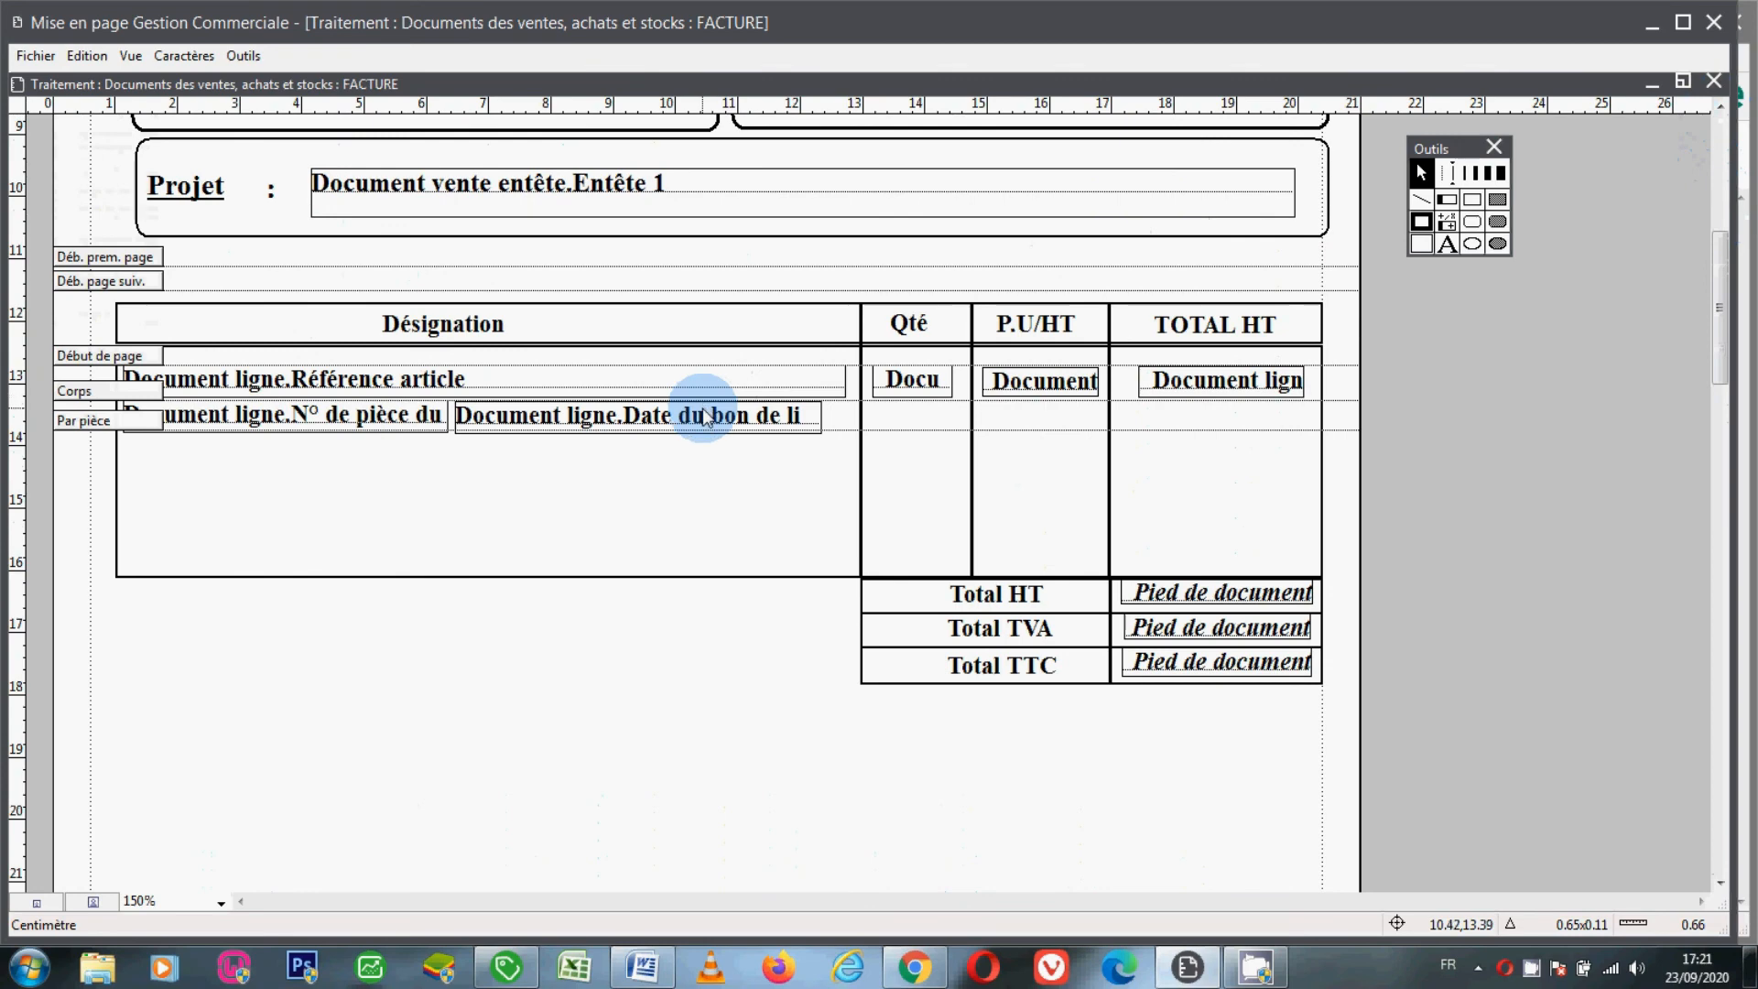
left_click_drag(705, 417, 735, 415)
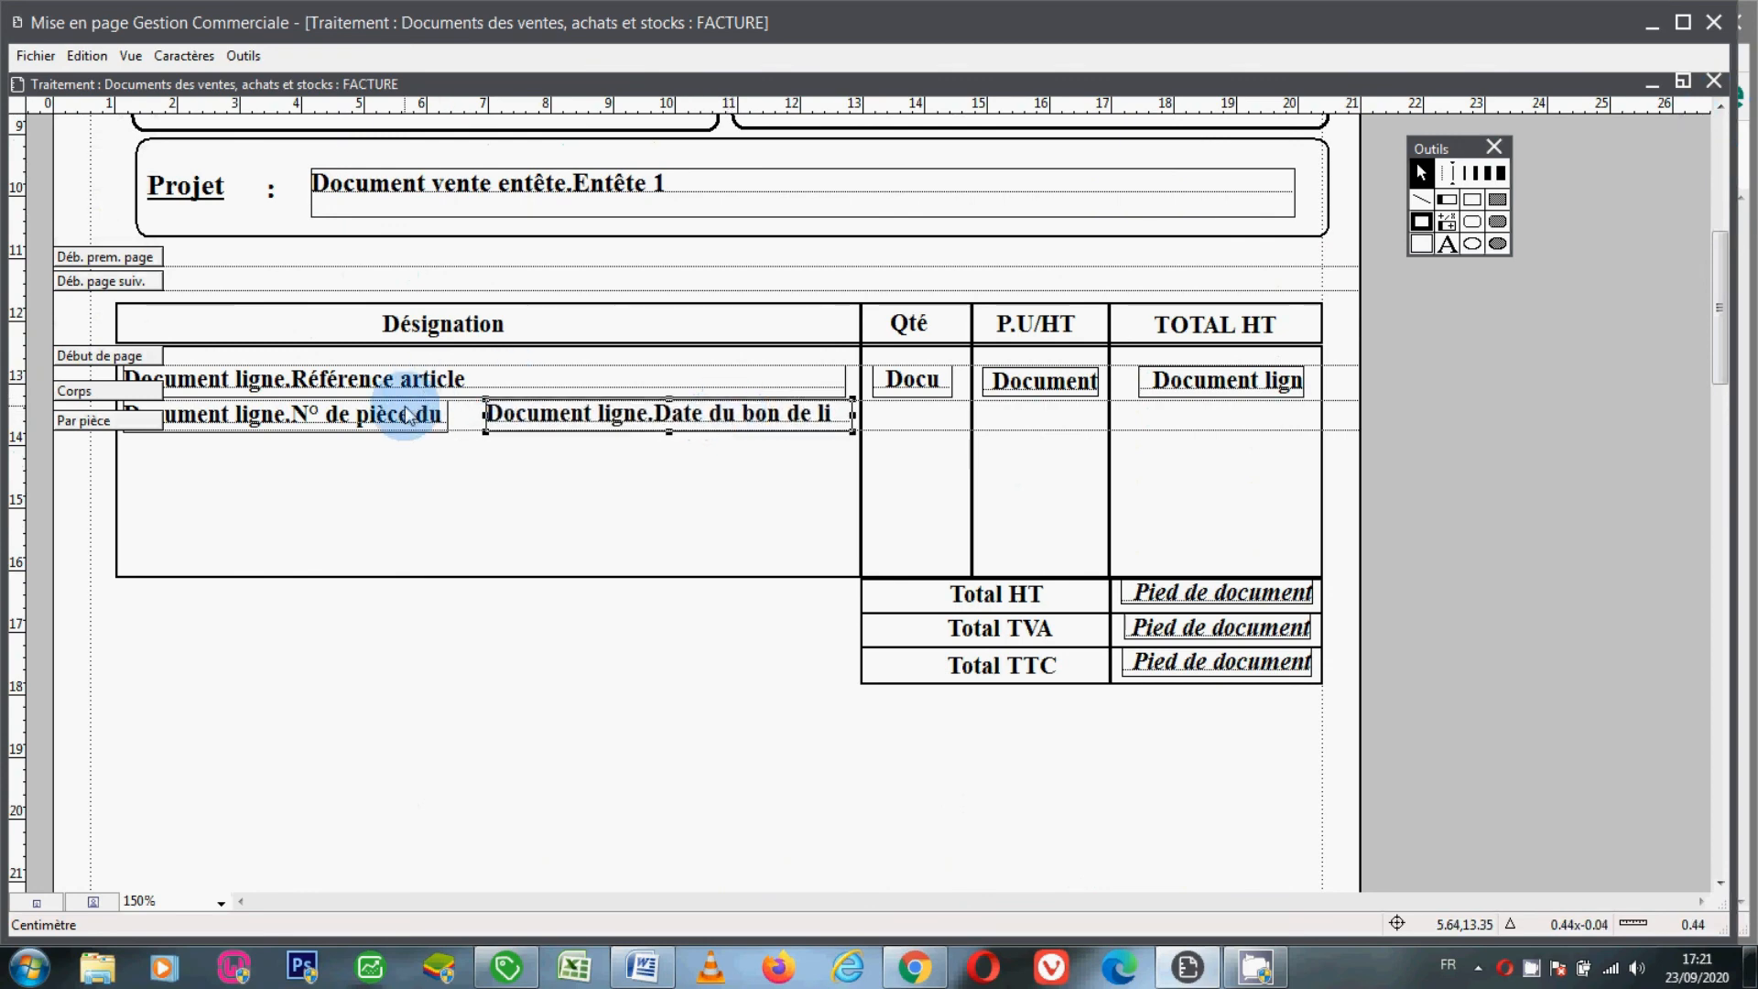
left_click_drag(407, 414, 426, 414)
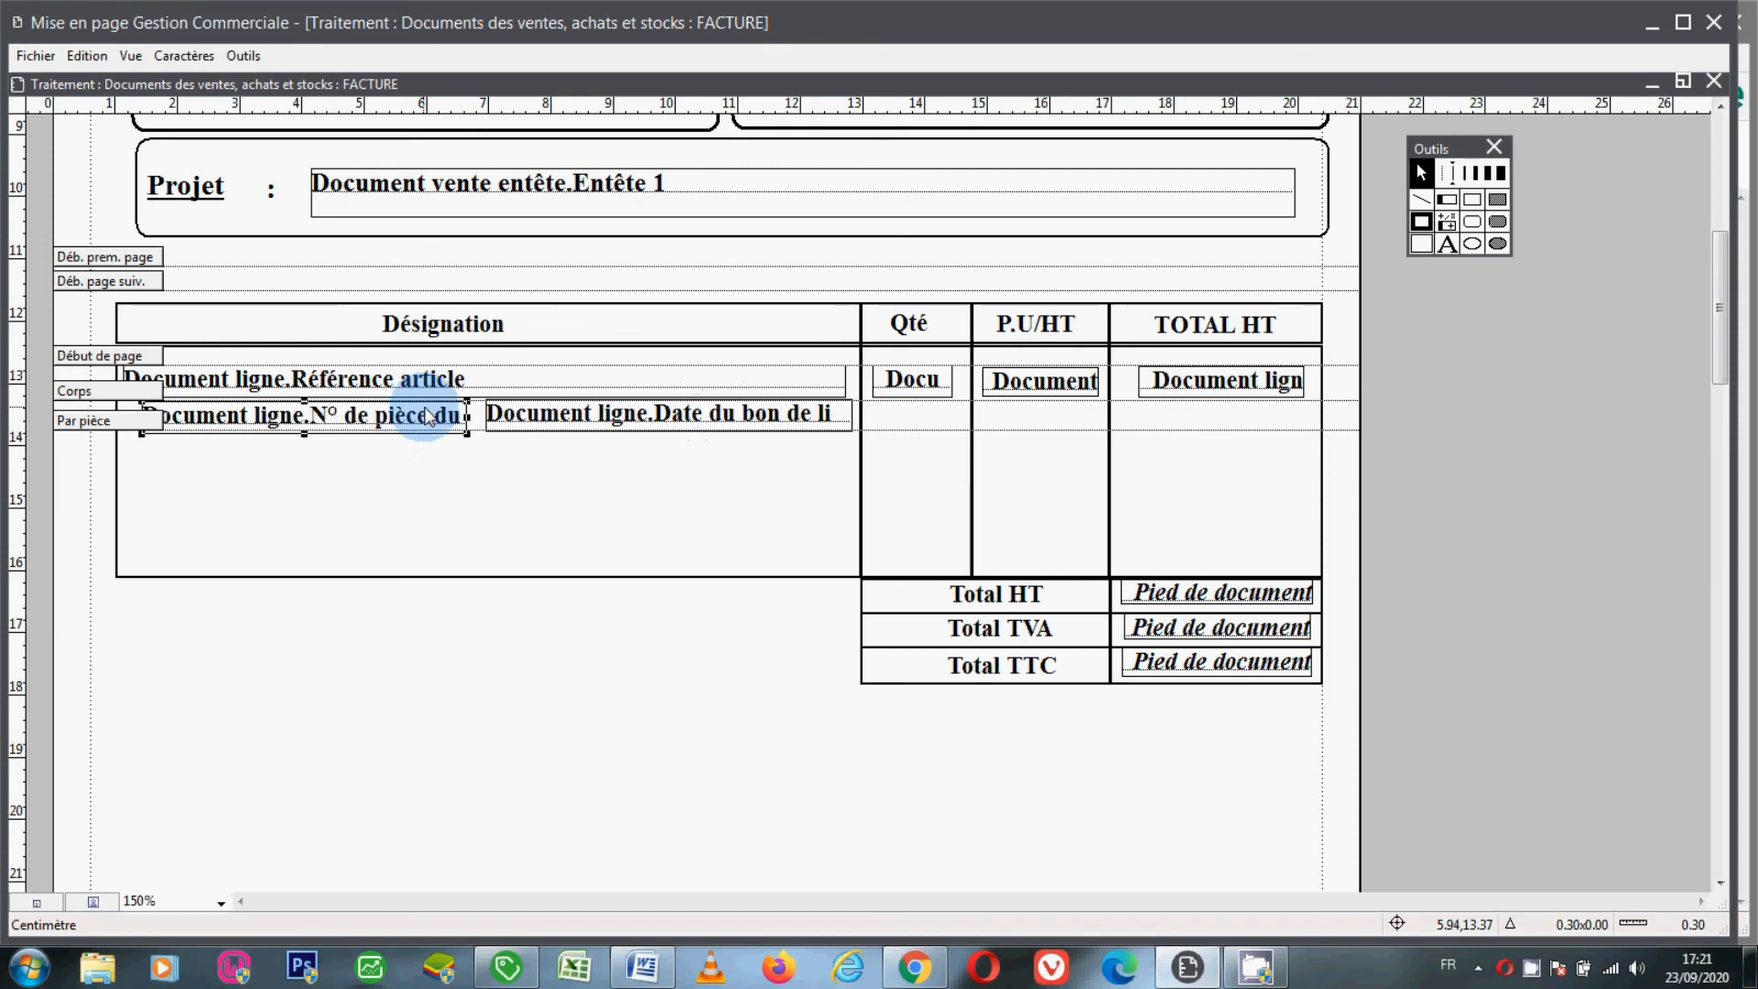
Set the font size of the delivery note number field to 10.
left_click(180, 59)
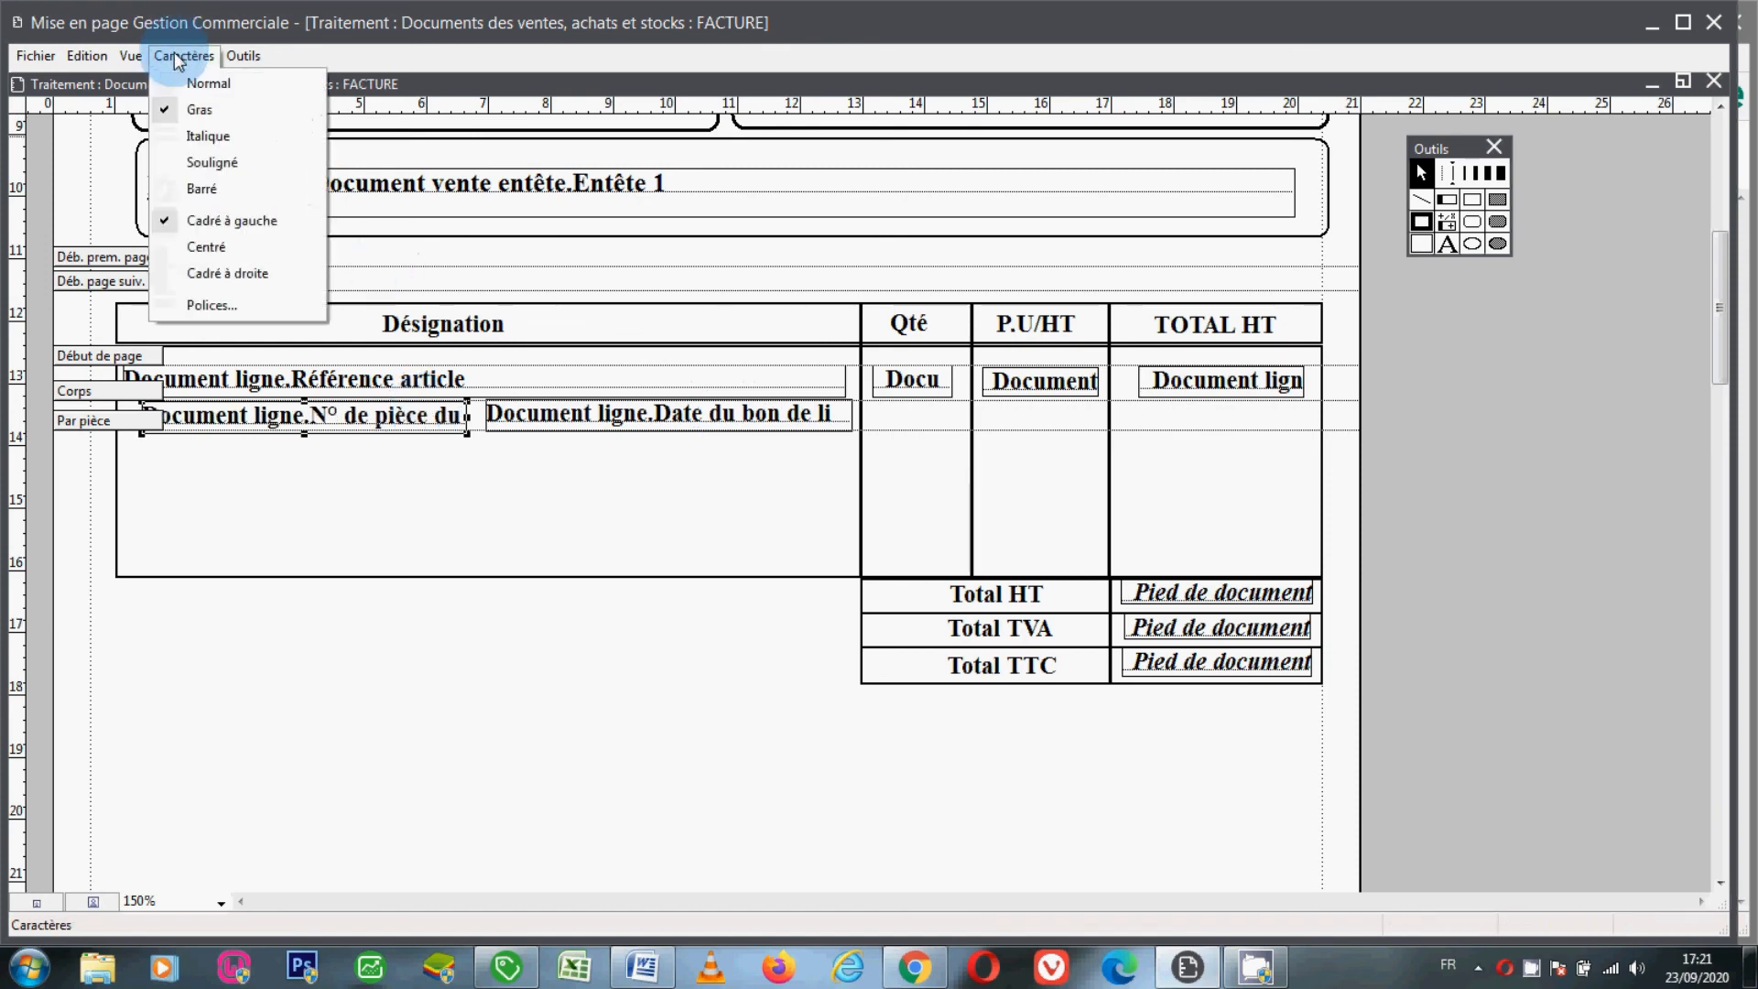
mouse_move(133, 59)
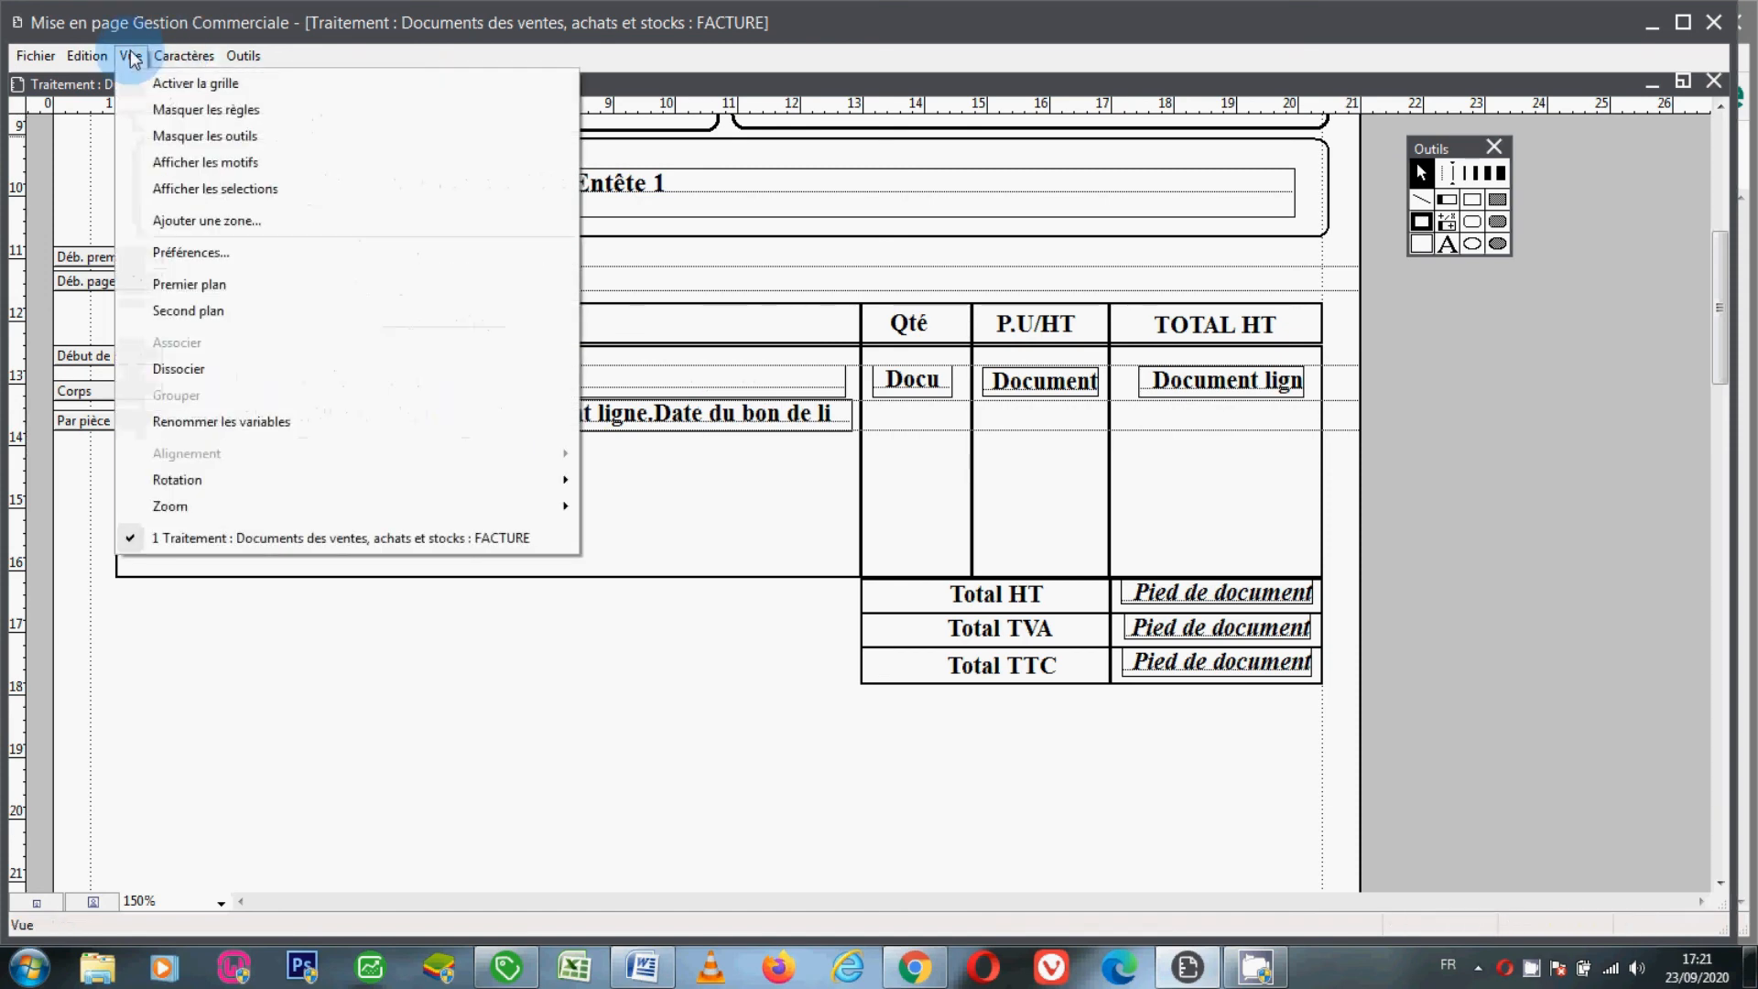
mouse_move(243, 56)
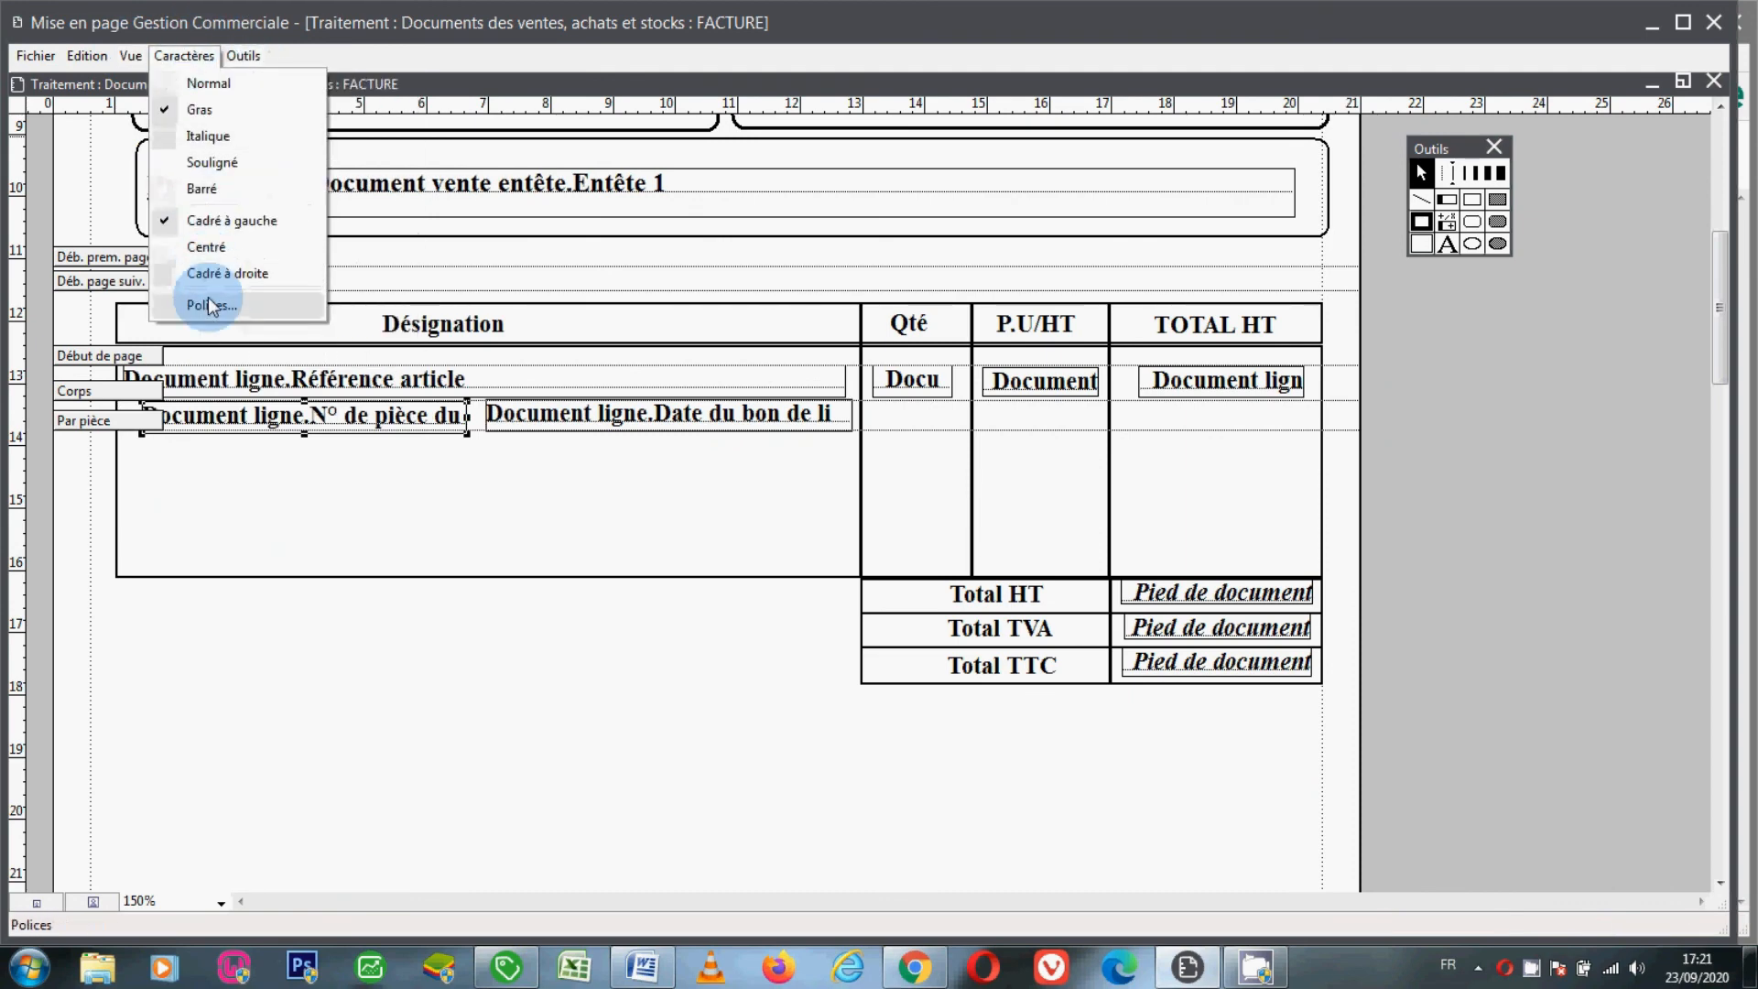
left_click(210, 305)
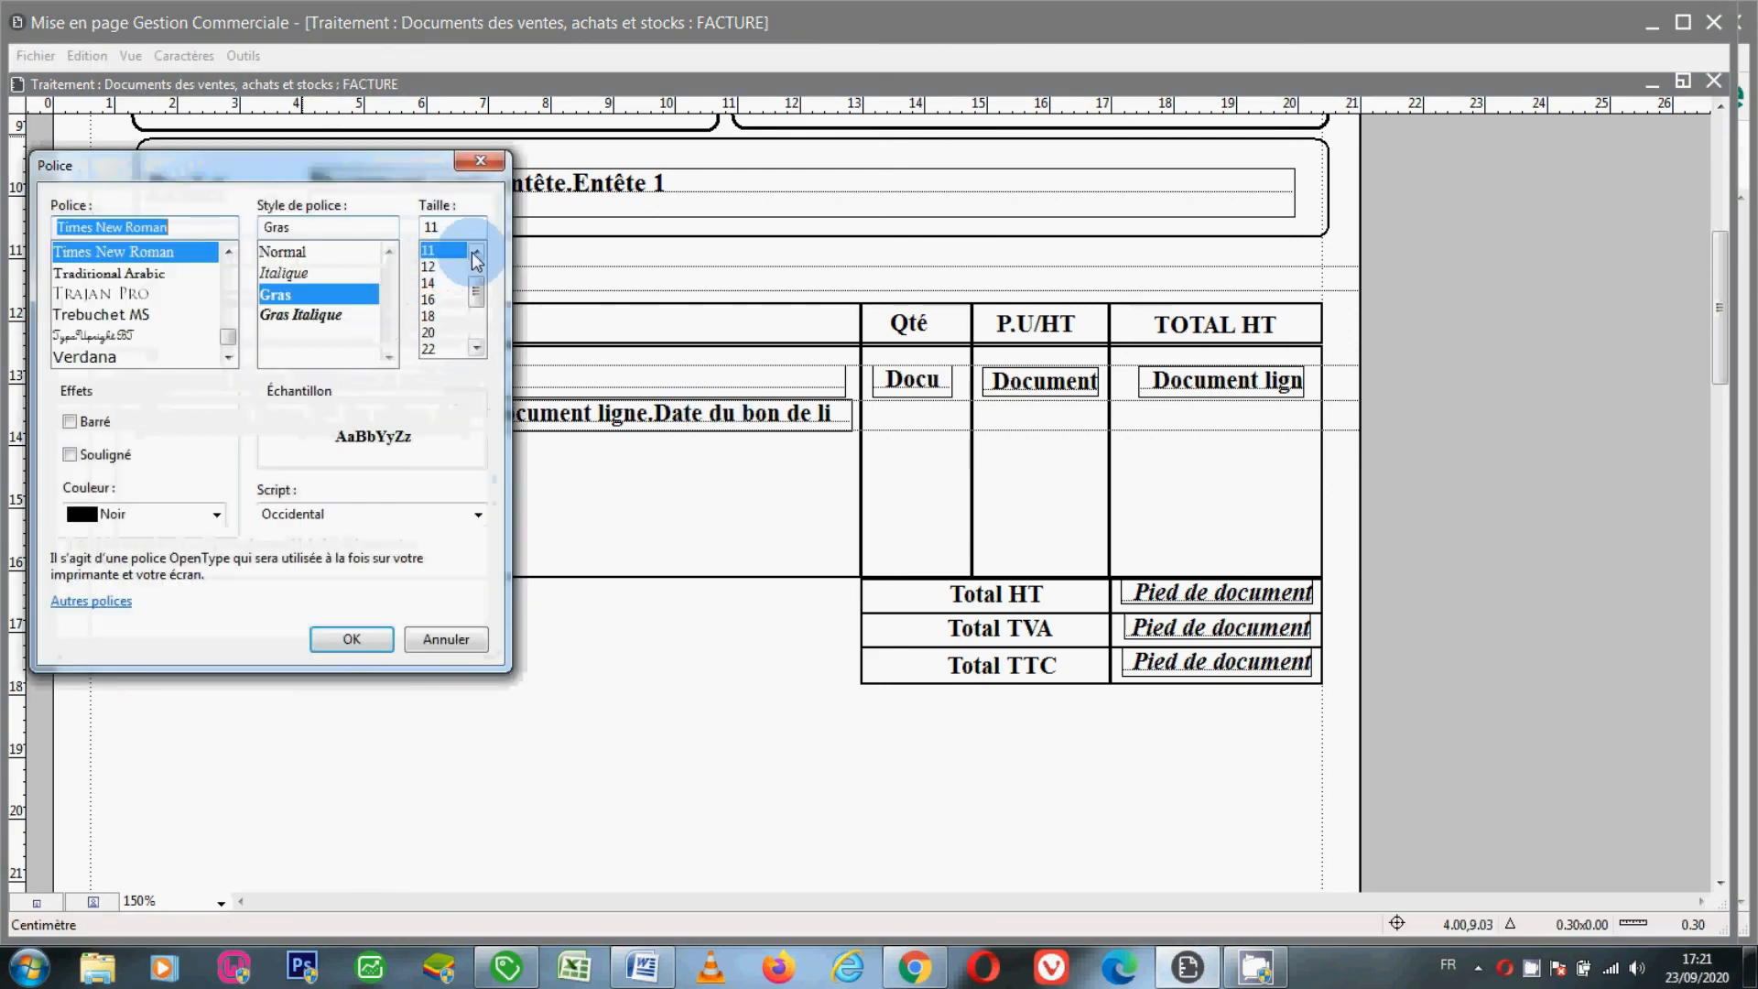
left_click(475, 251)
left_click(428, 250)
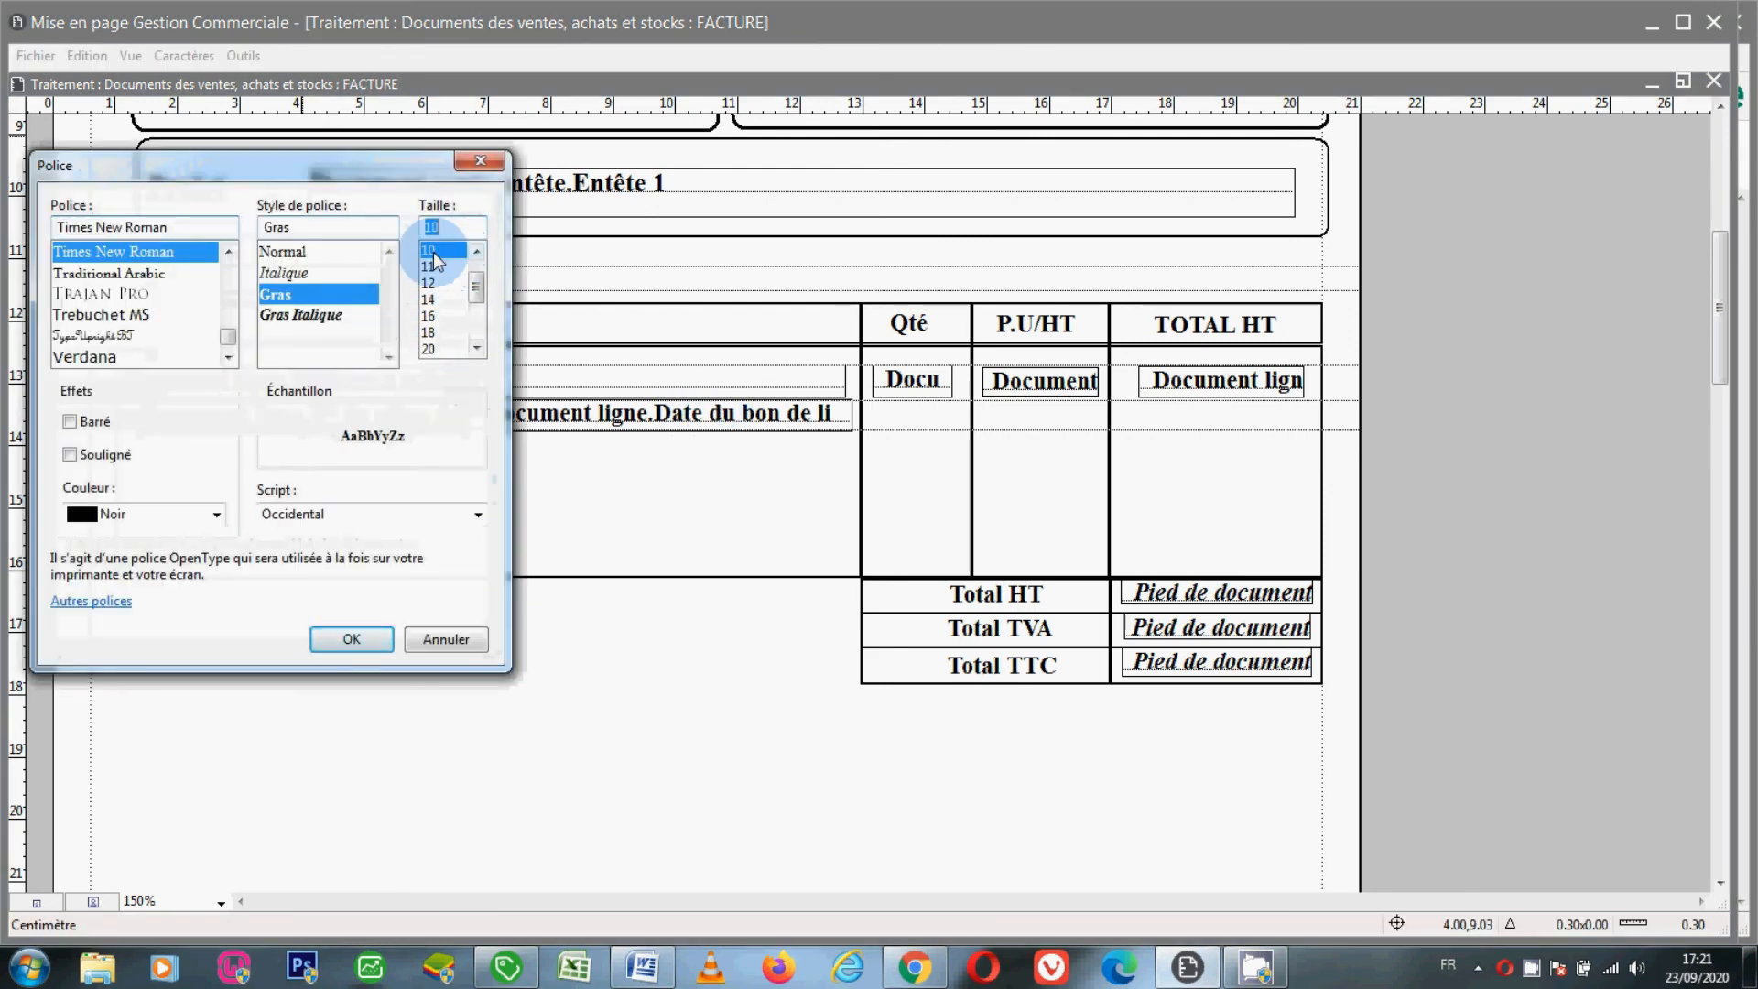
left_click(363, 645)
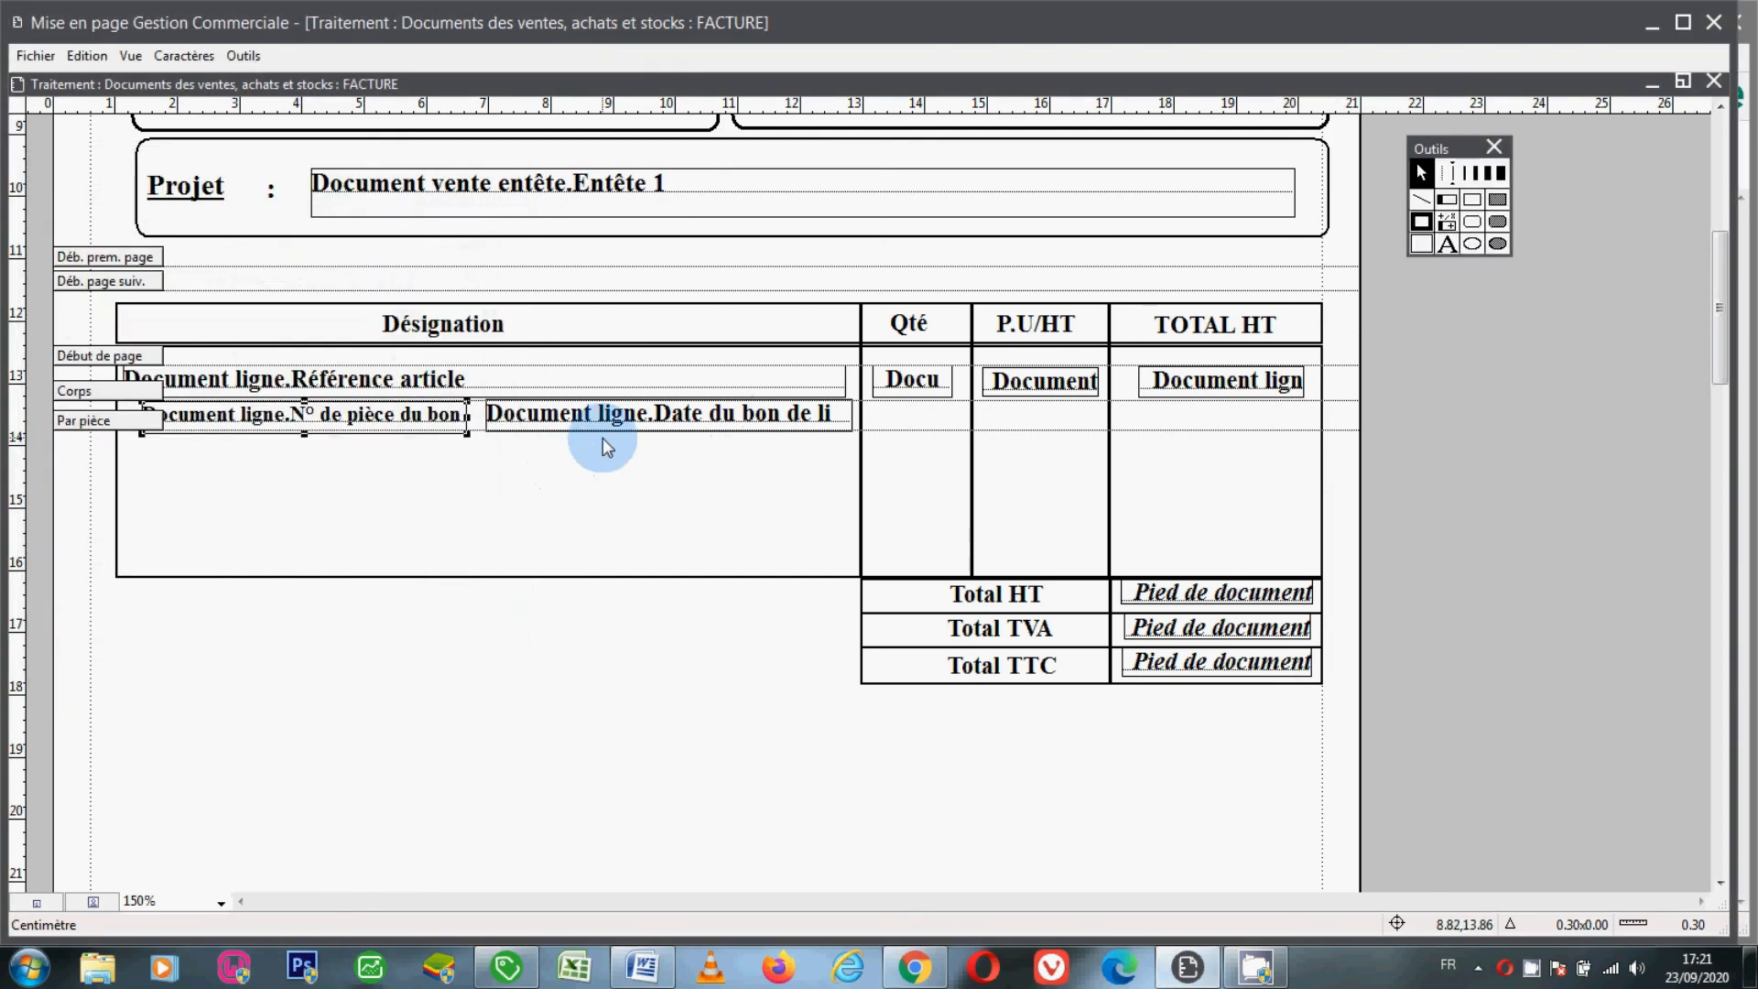
Set the font size of the delivery note date field to 10 and save the FACTURE template.
left_click(184, 56)
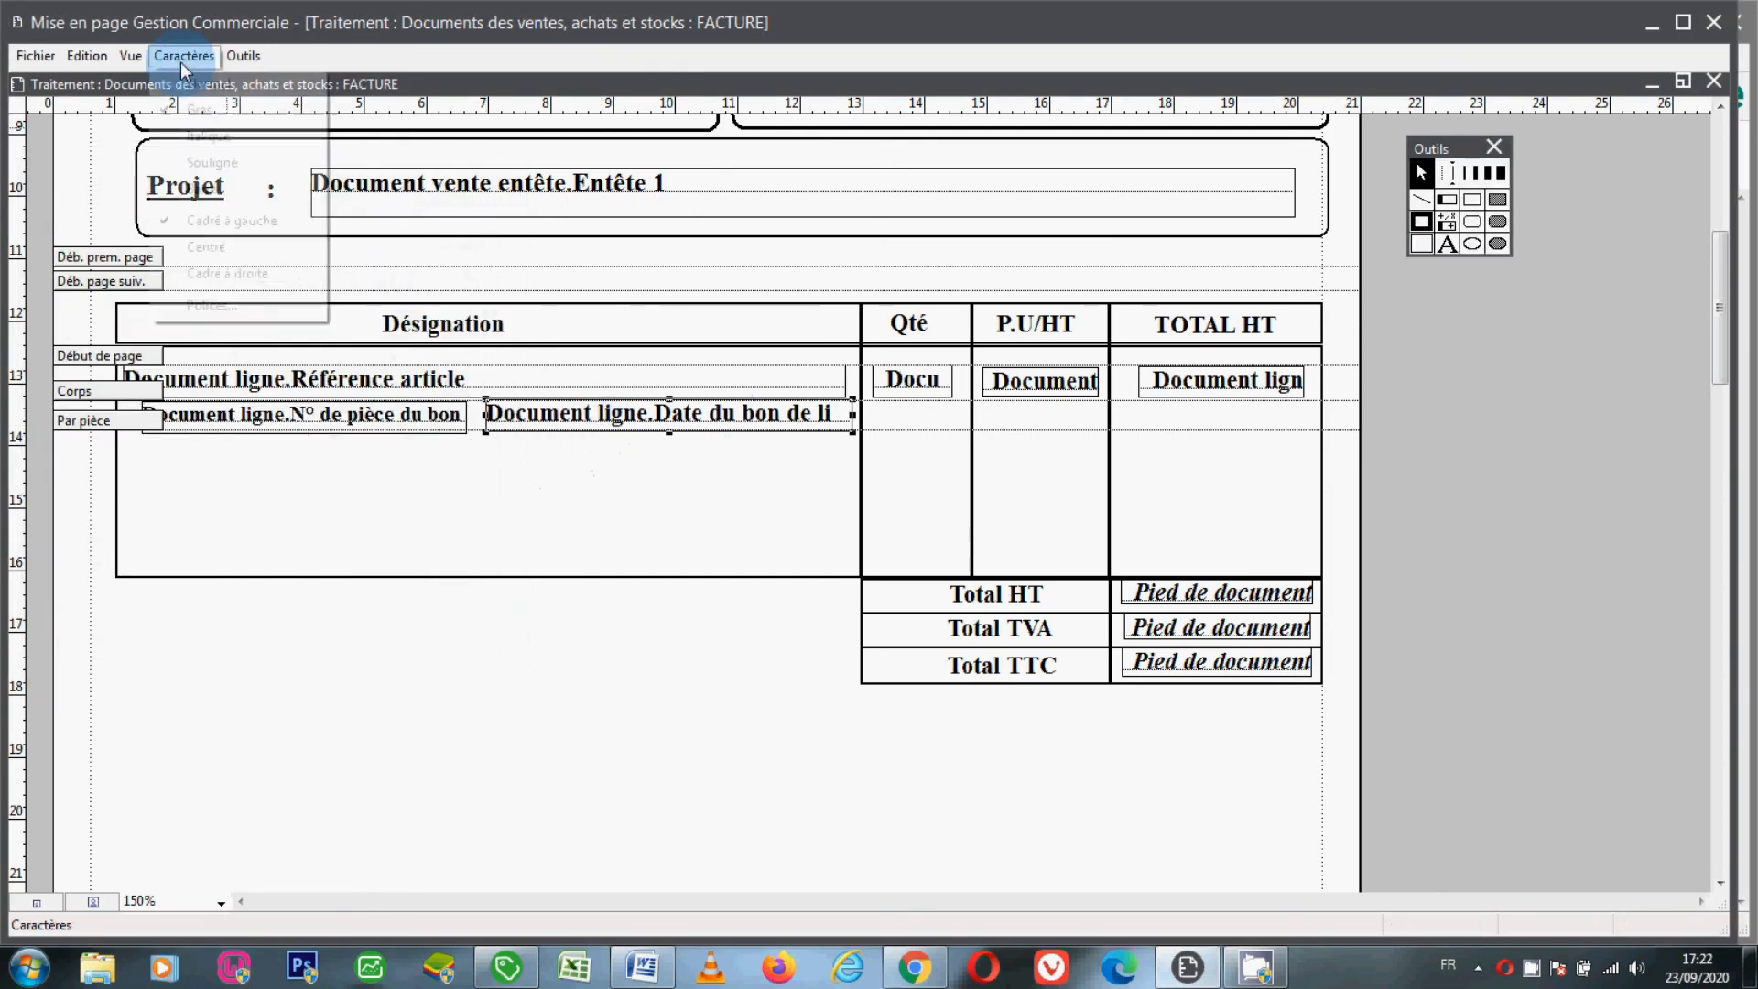
left_click(208, 307)
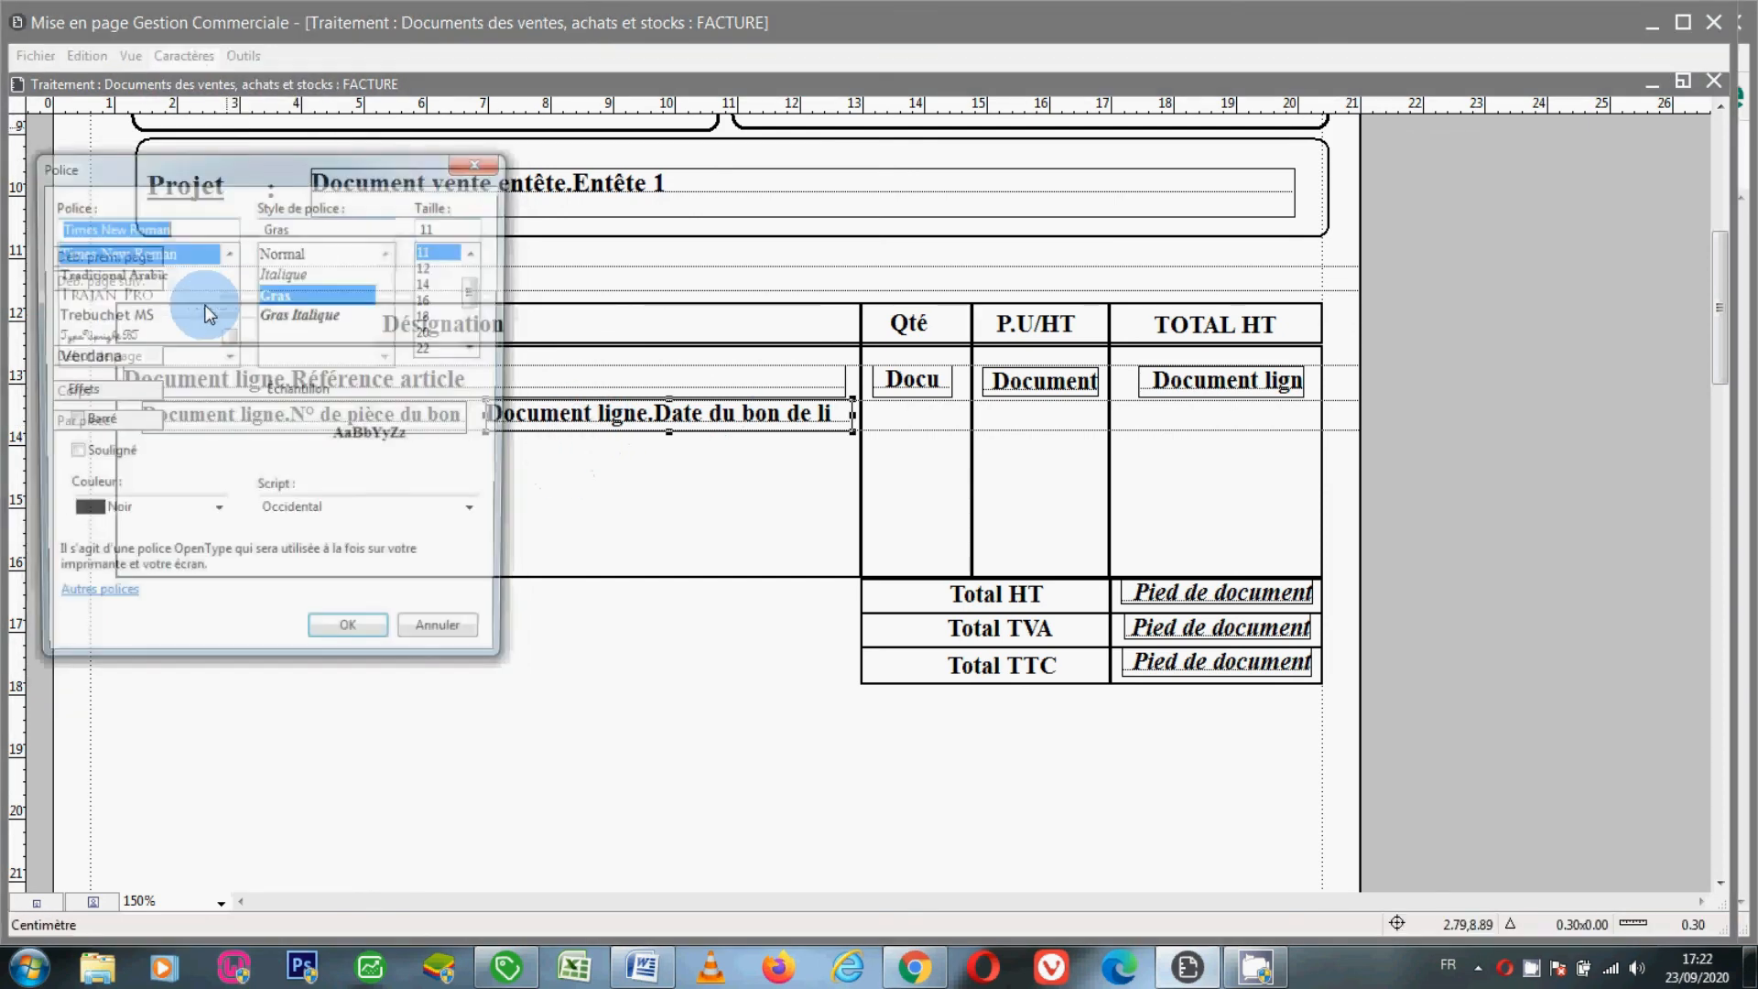
left_click(475, 251)
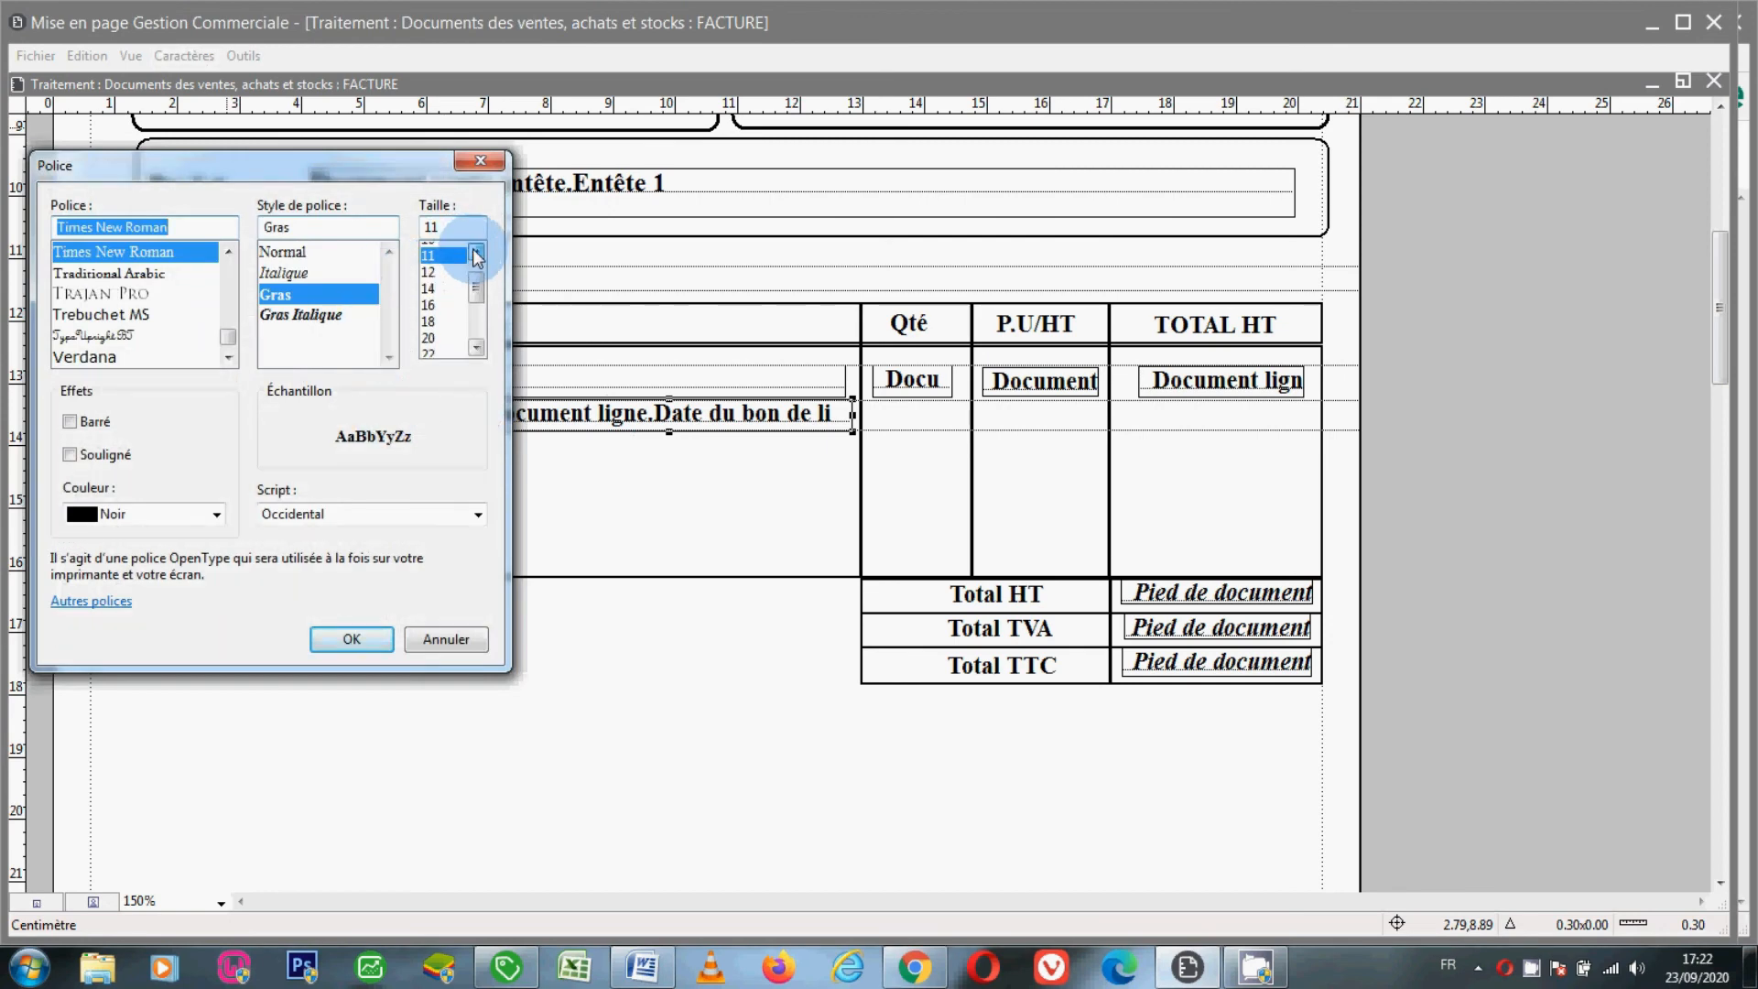
left_click(455, 251)
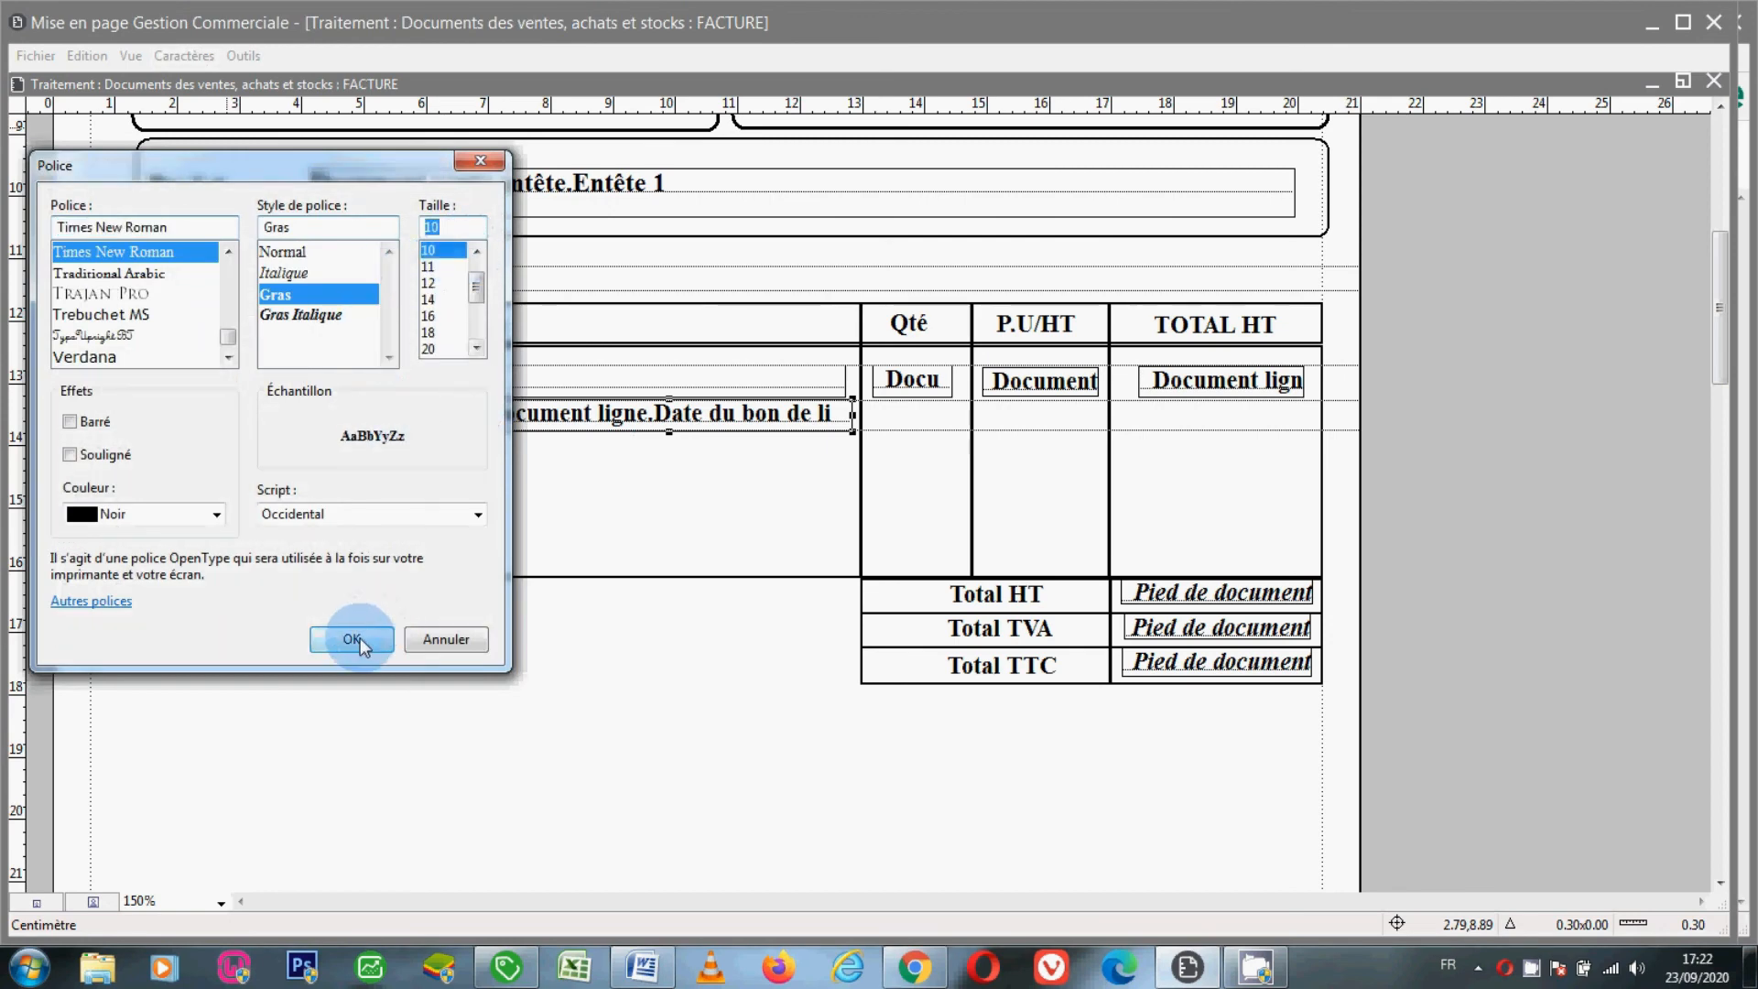
left_click(353, 638)
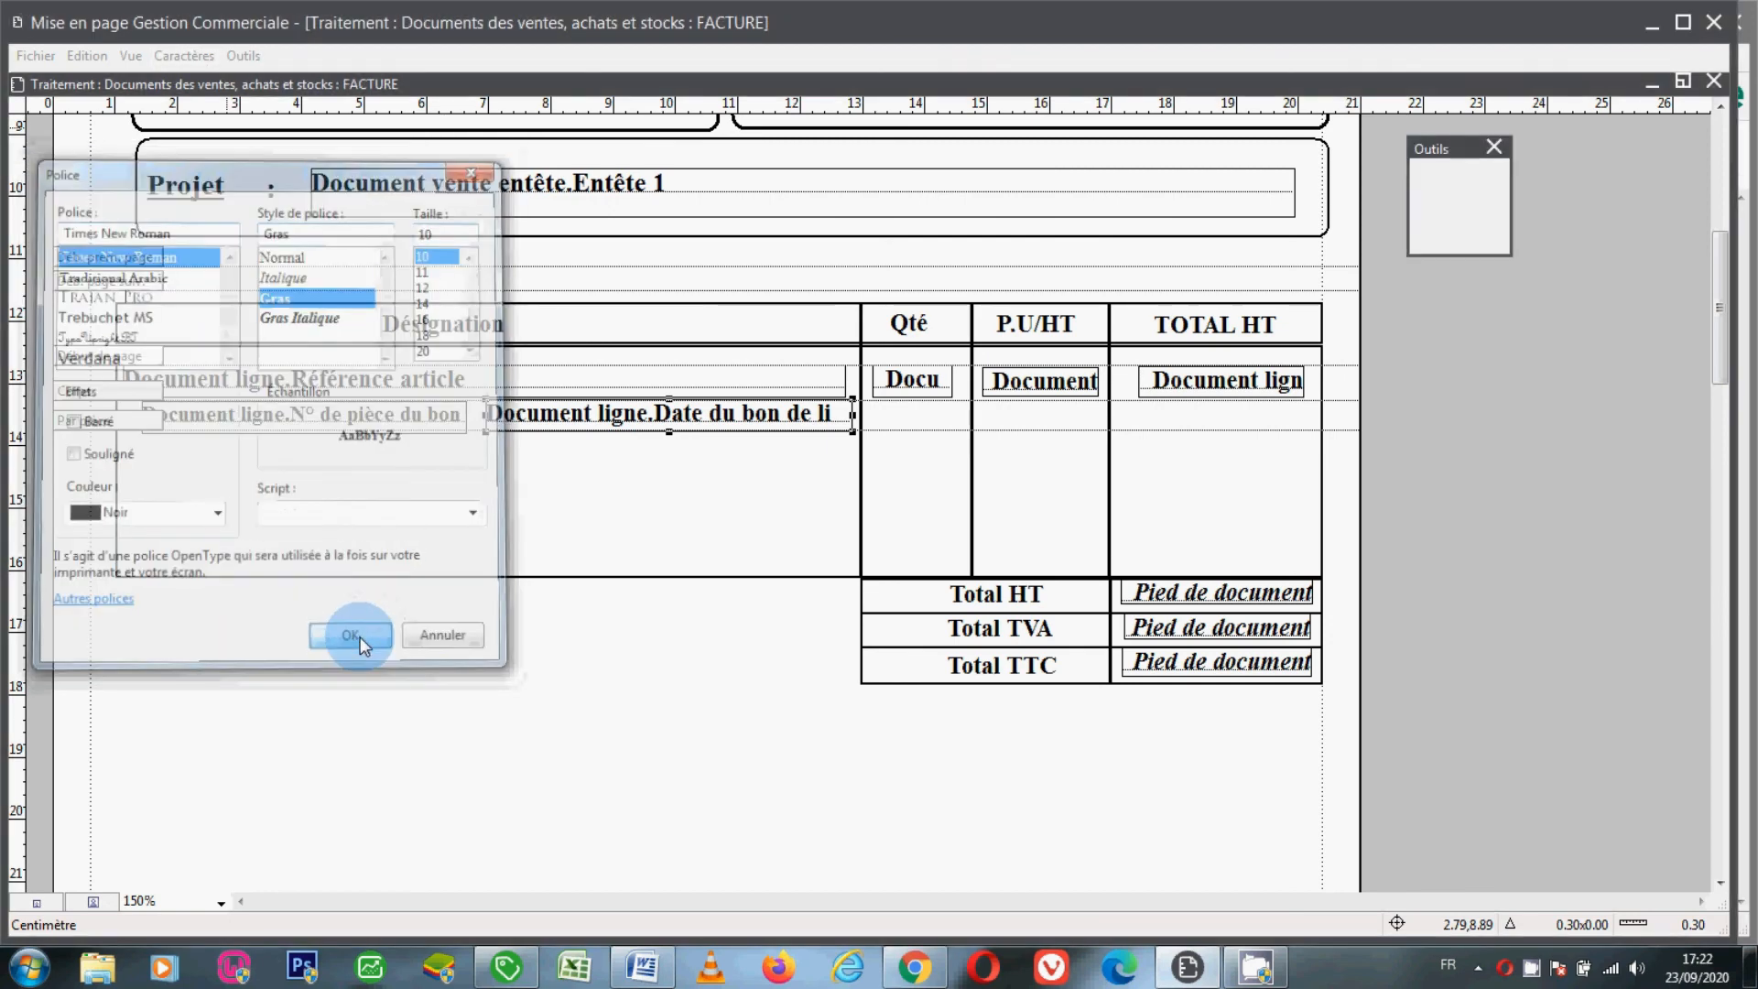
left_click(35, 56)
left_click(100, 199)
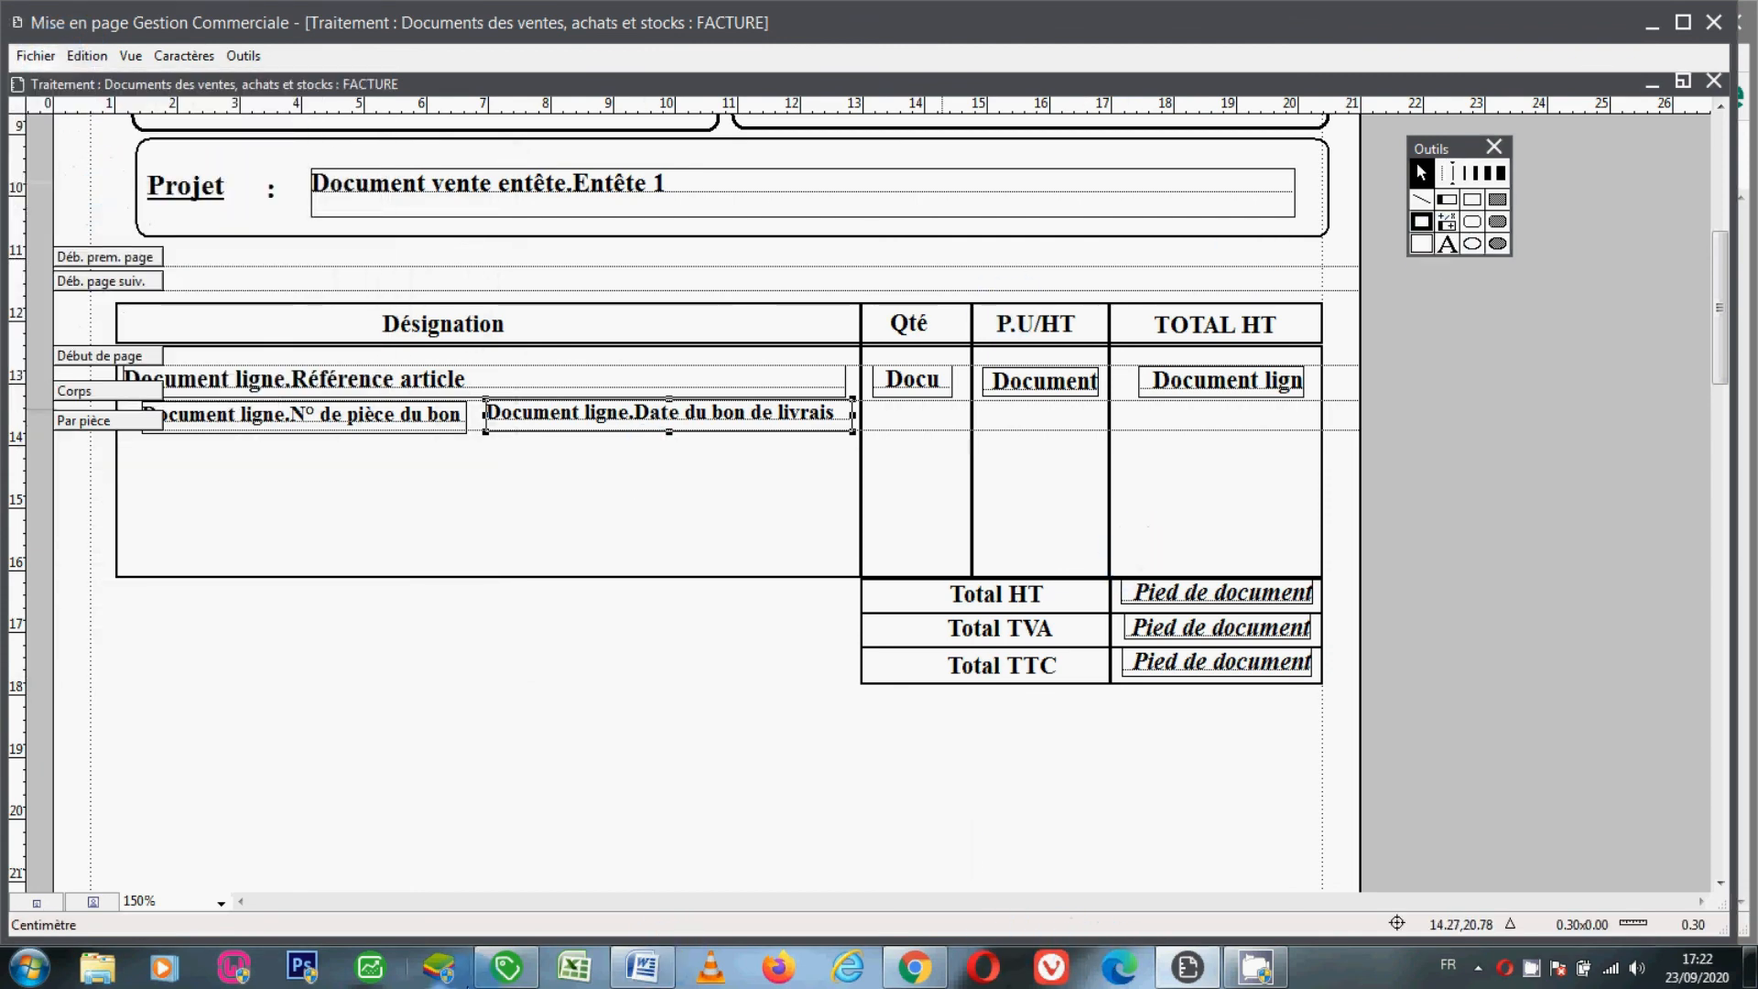
Switch to Sage 100 Gestion commerciale and preview the DIAMA invoice with the FACTURE model and Rupture n° pièce du BL disabled.
left_click(506, 967)
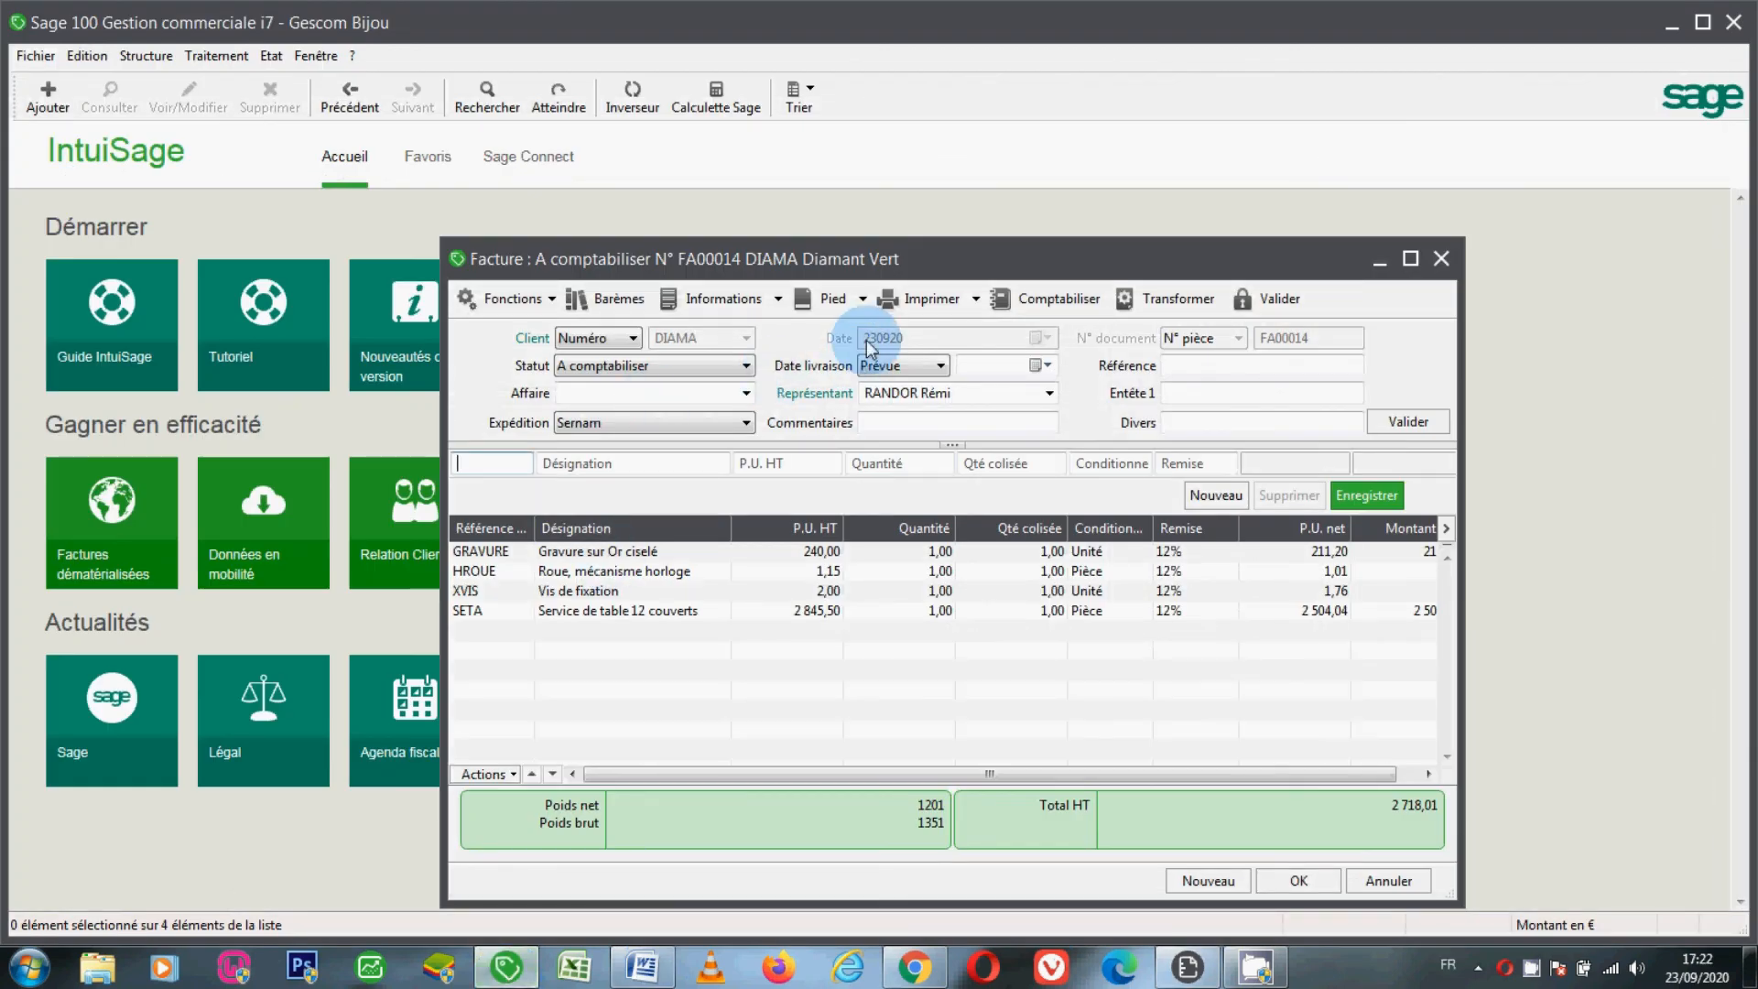
left_click(899, 306)
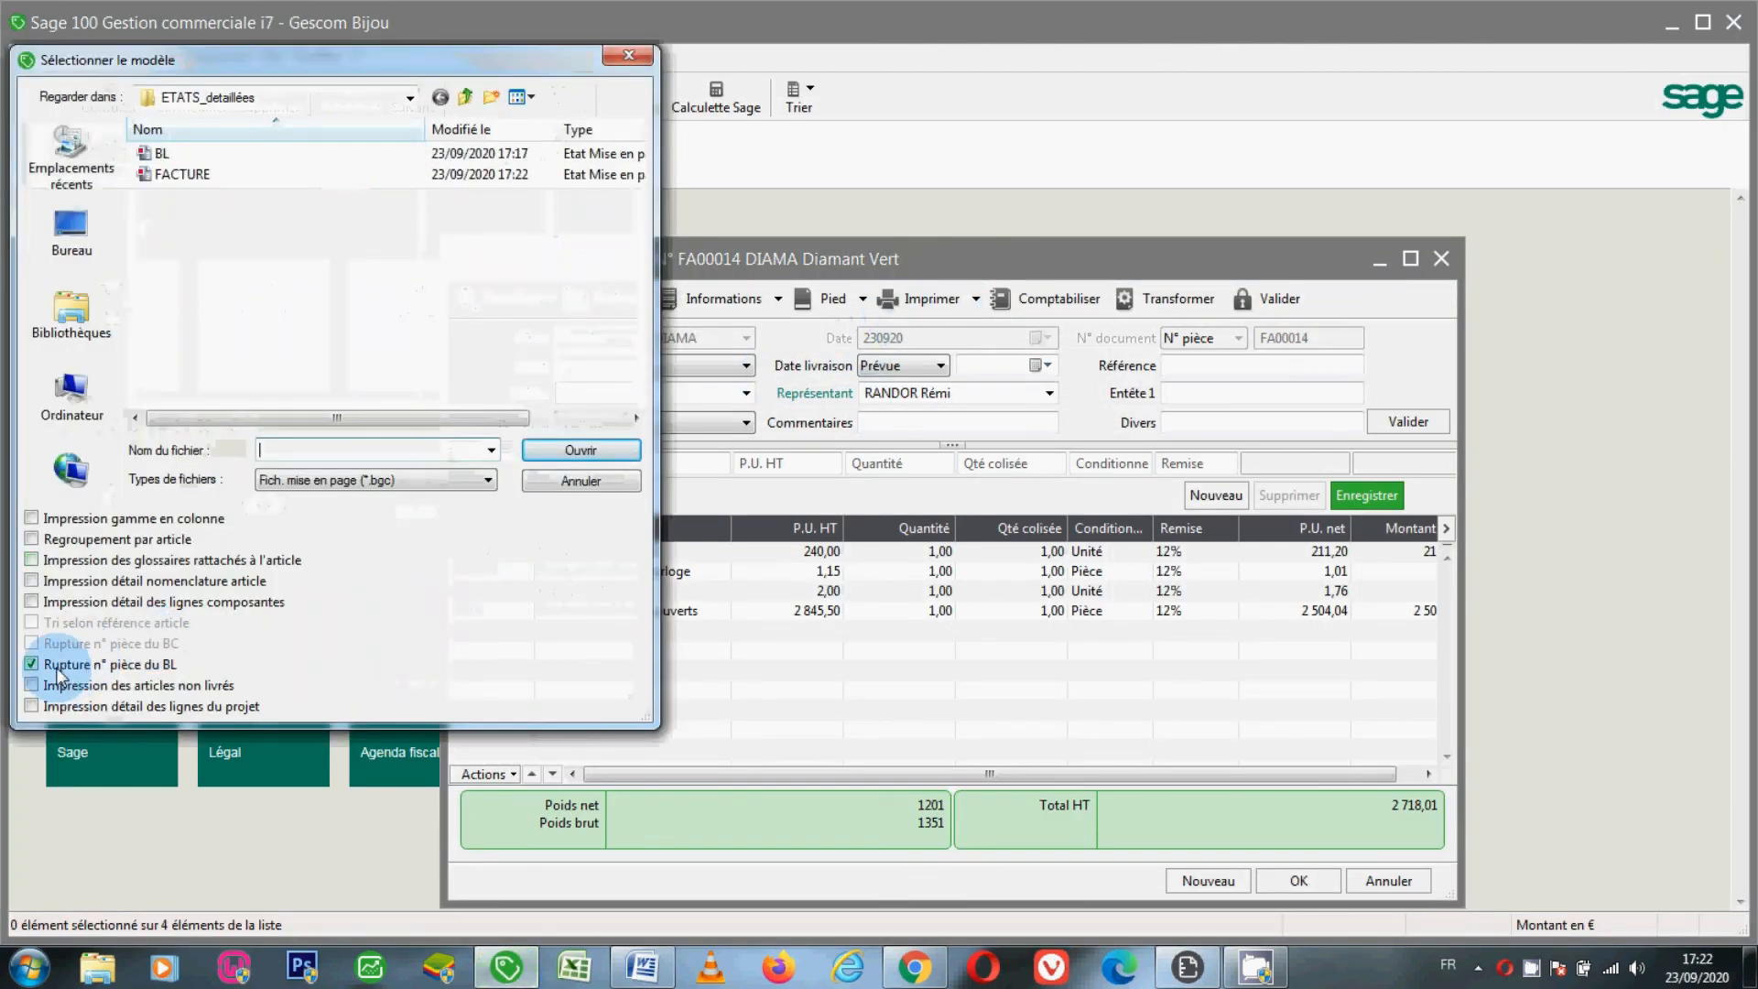
left_click(58, 670)
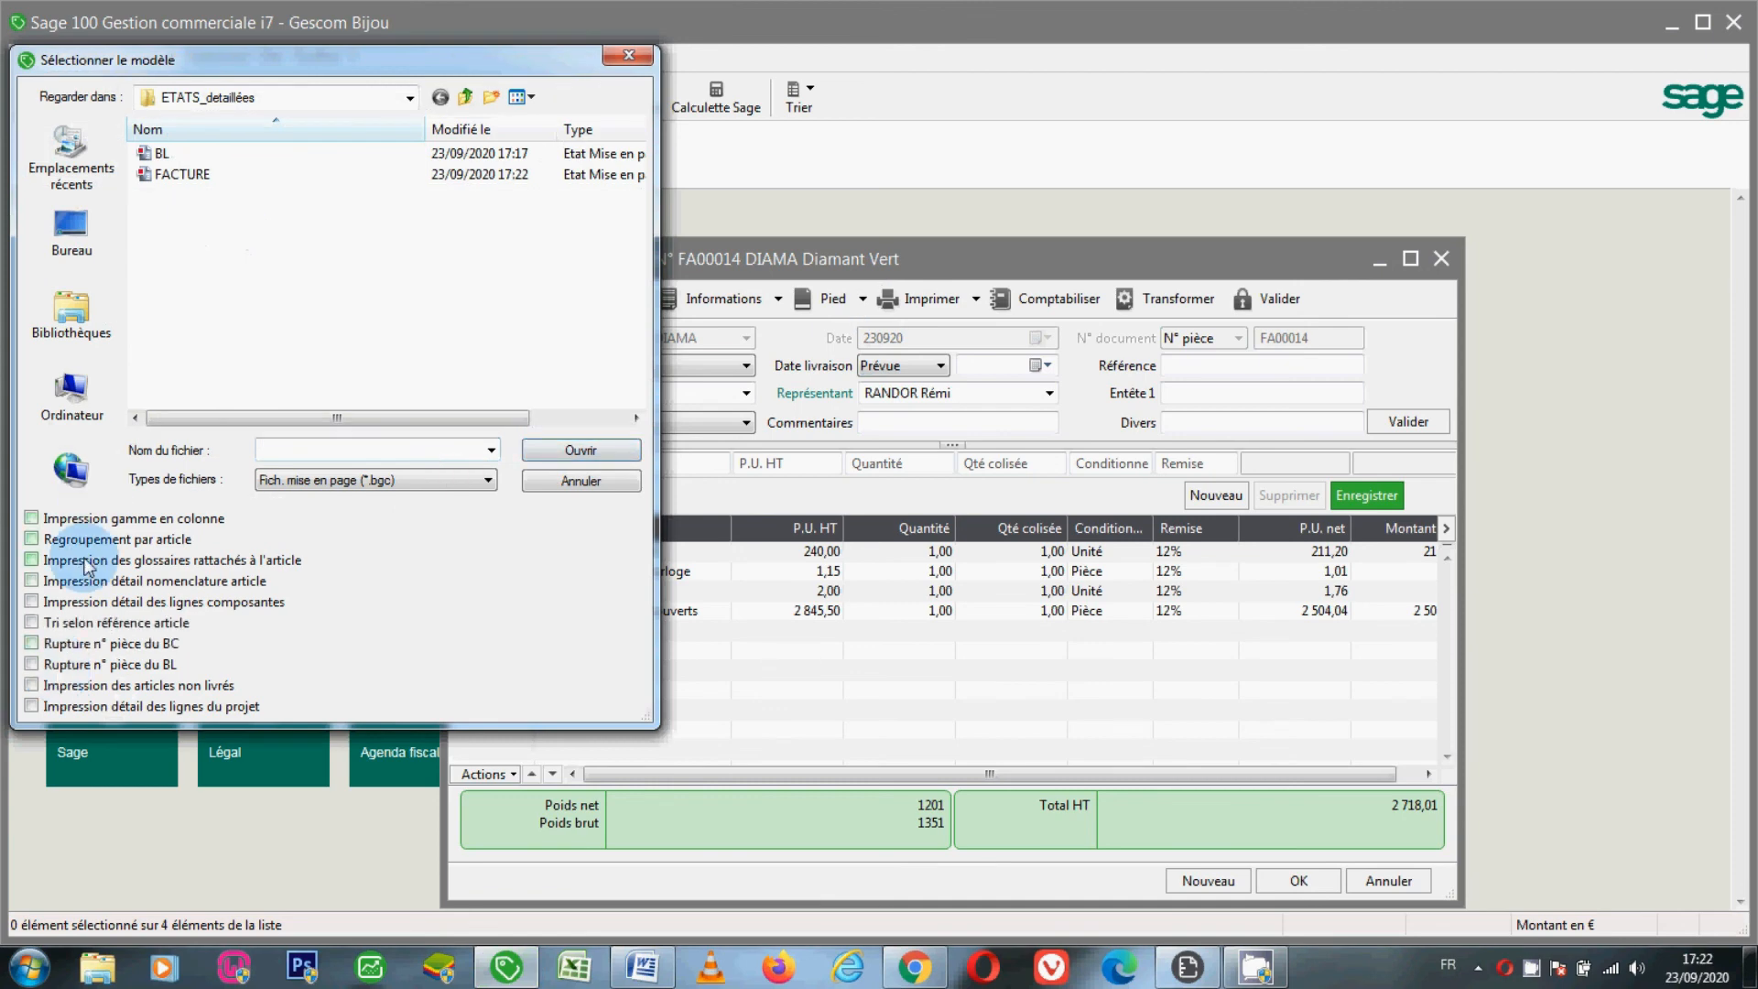
double_click(152, 175)
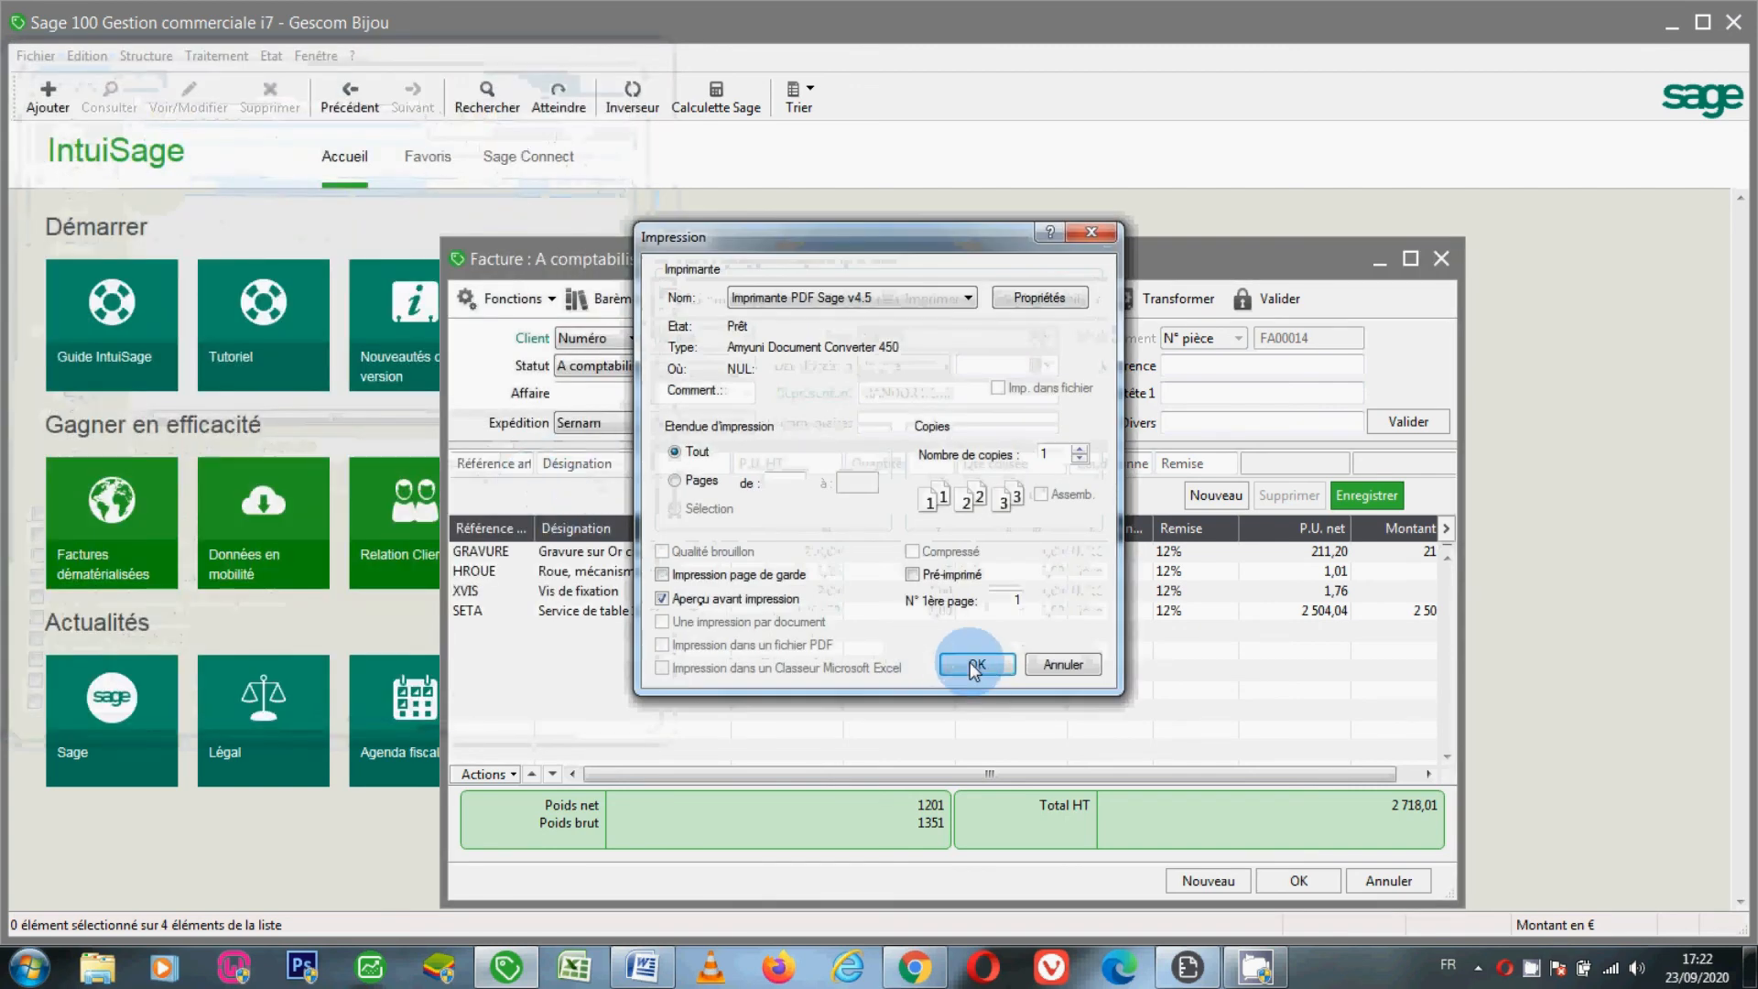
left_click(976, 665)
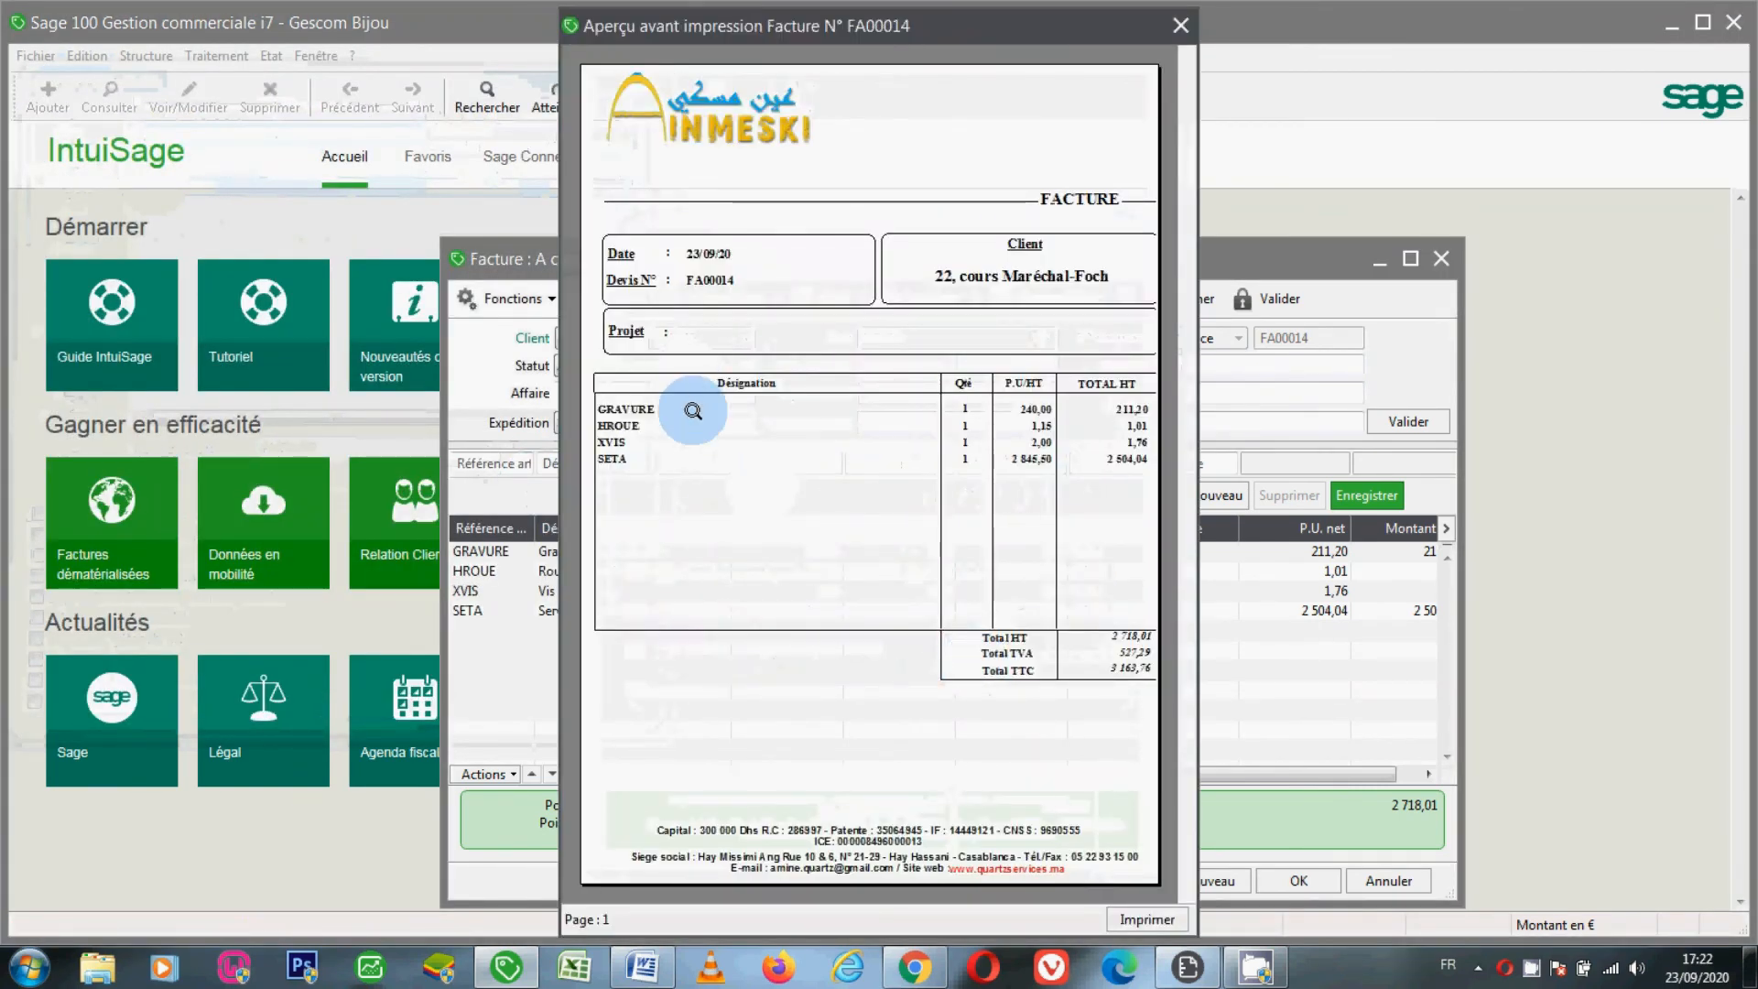
left_click(1180, 26)
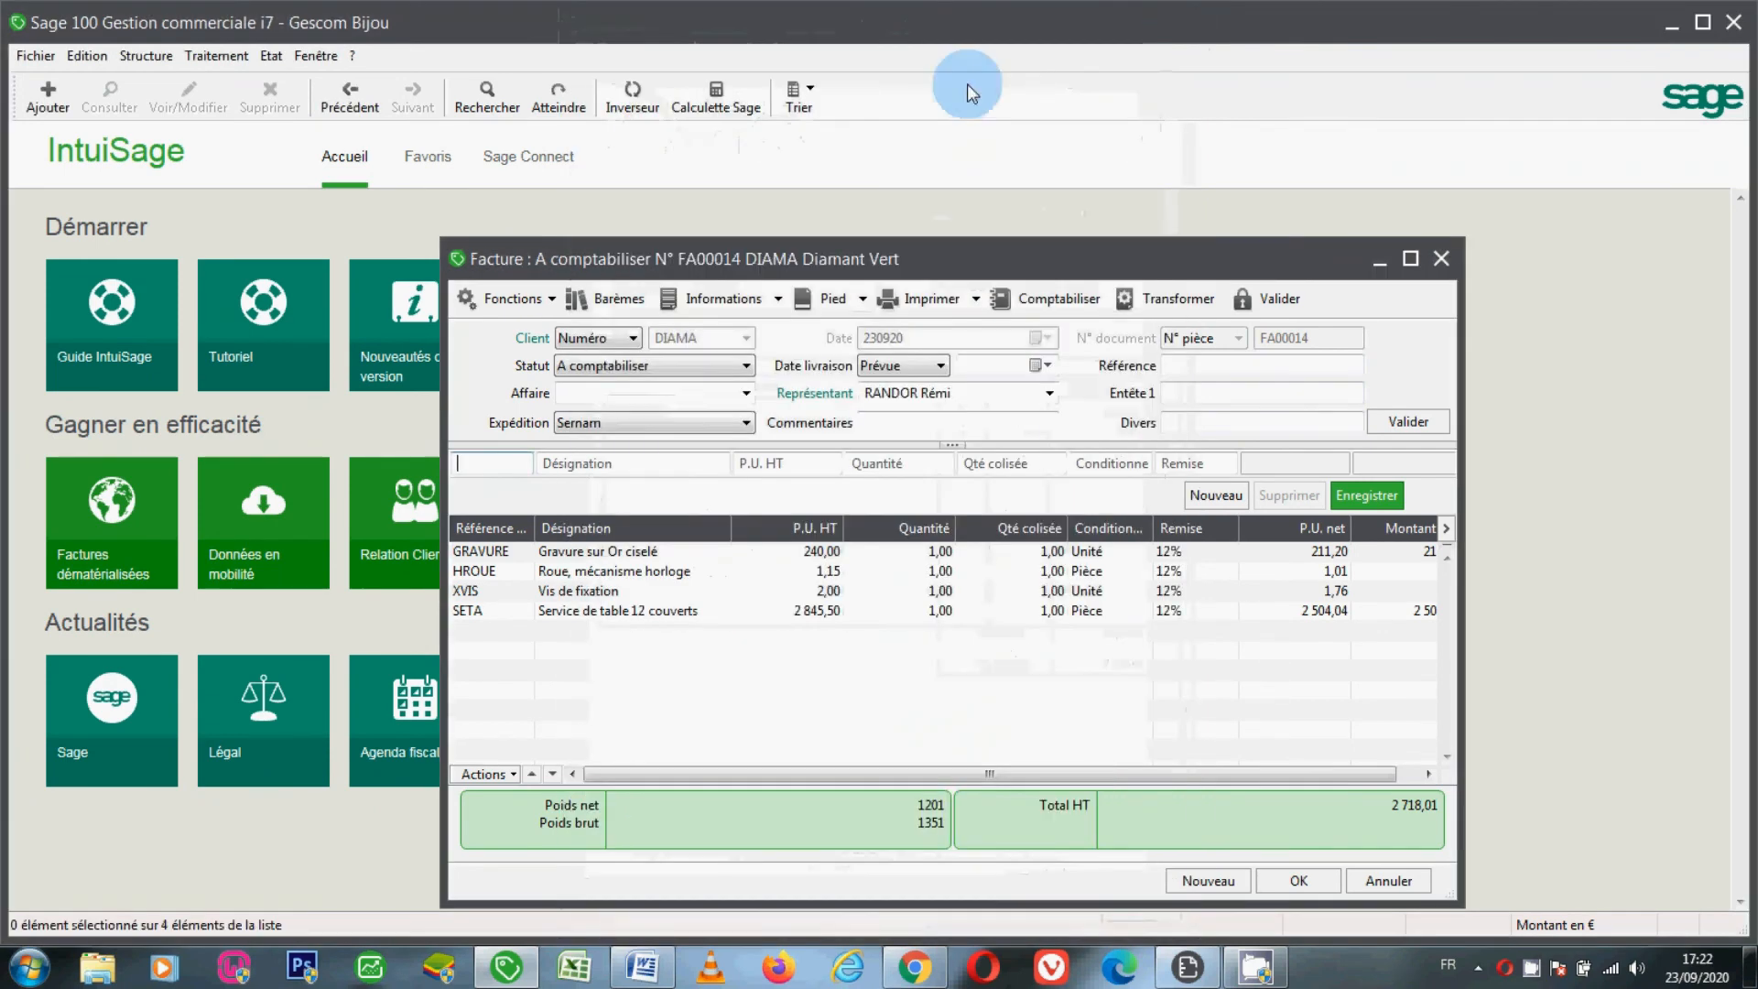
Preview the invoice again using the FACTURE model with Rupture n° pièce du BL enabled, examining the delivery note lines up close.
left_click(905, 306)
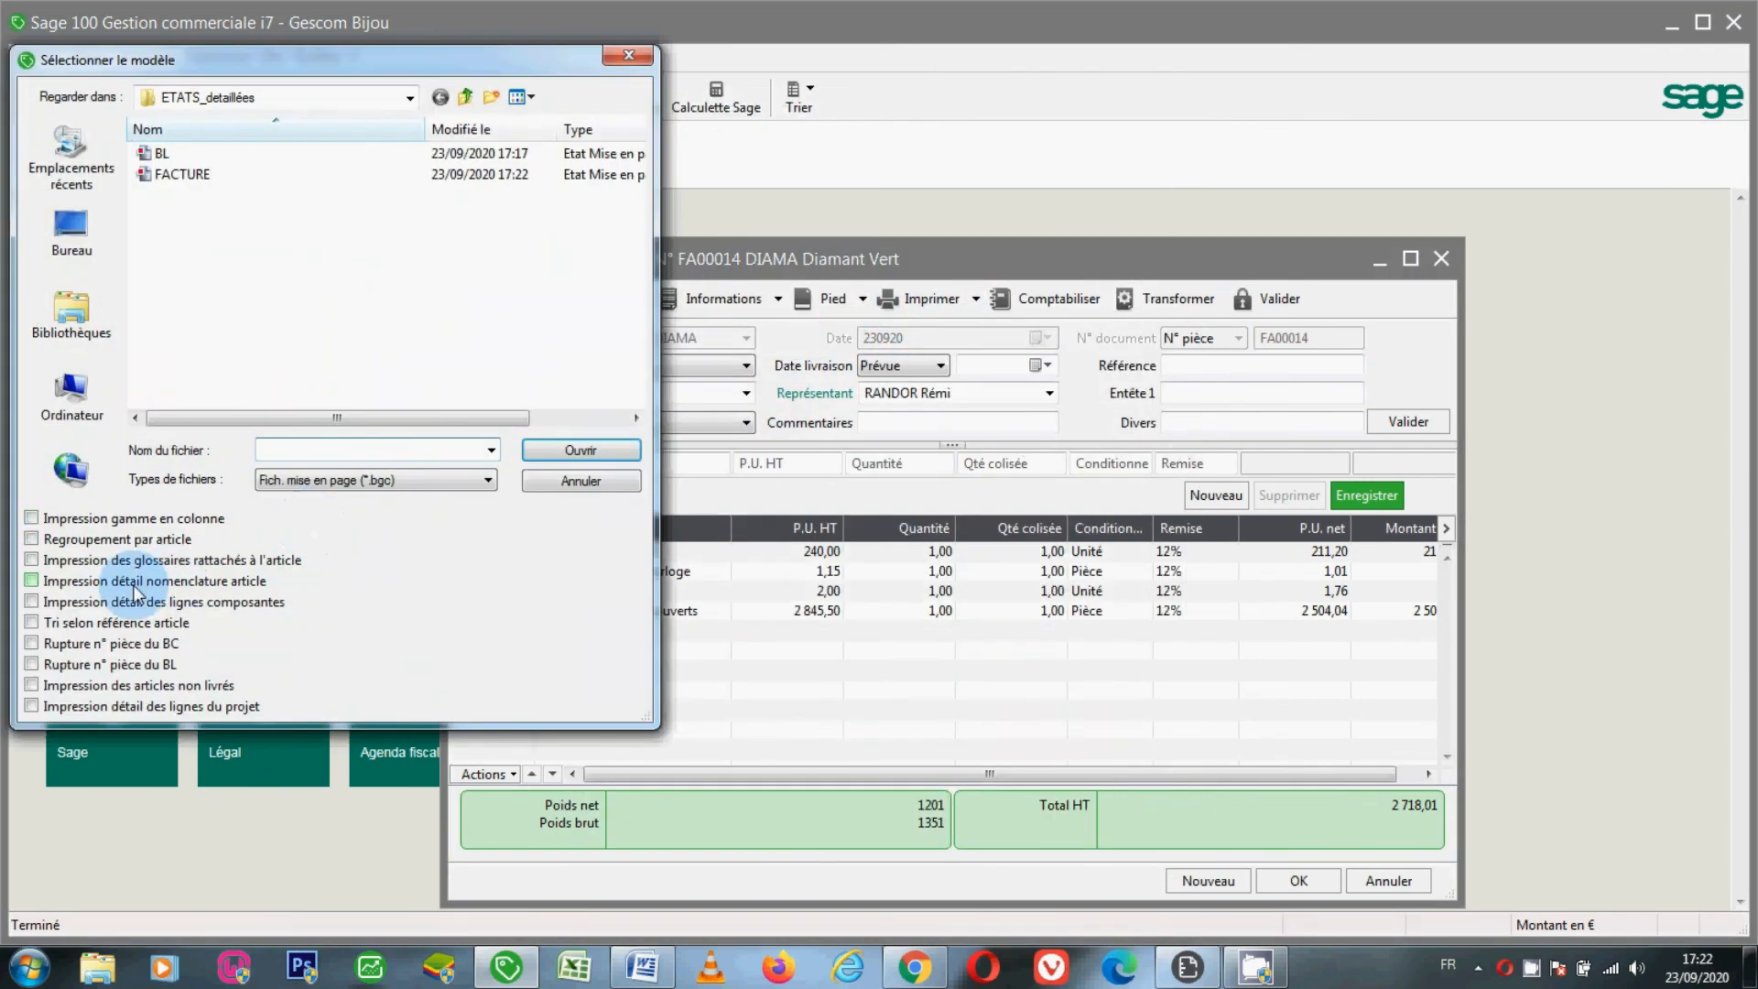
left_click(106, 667)
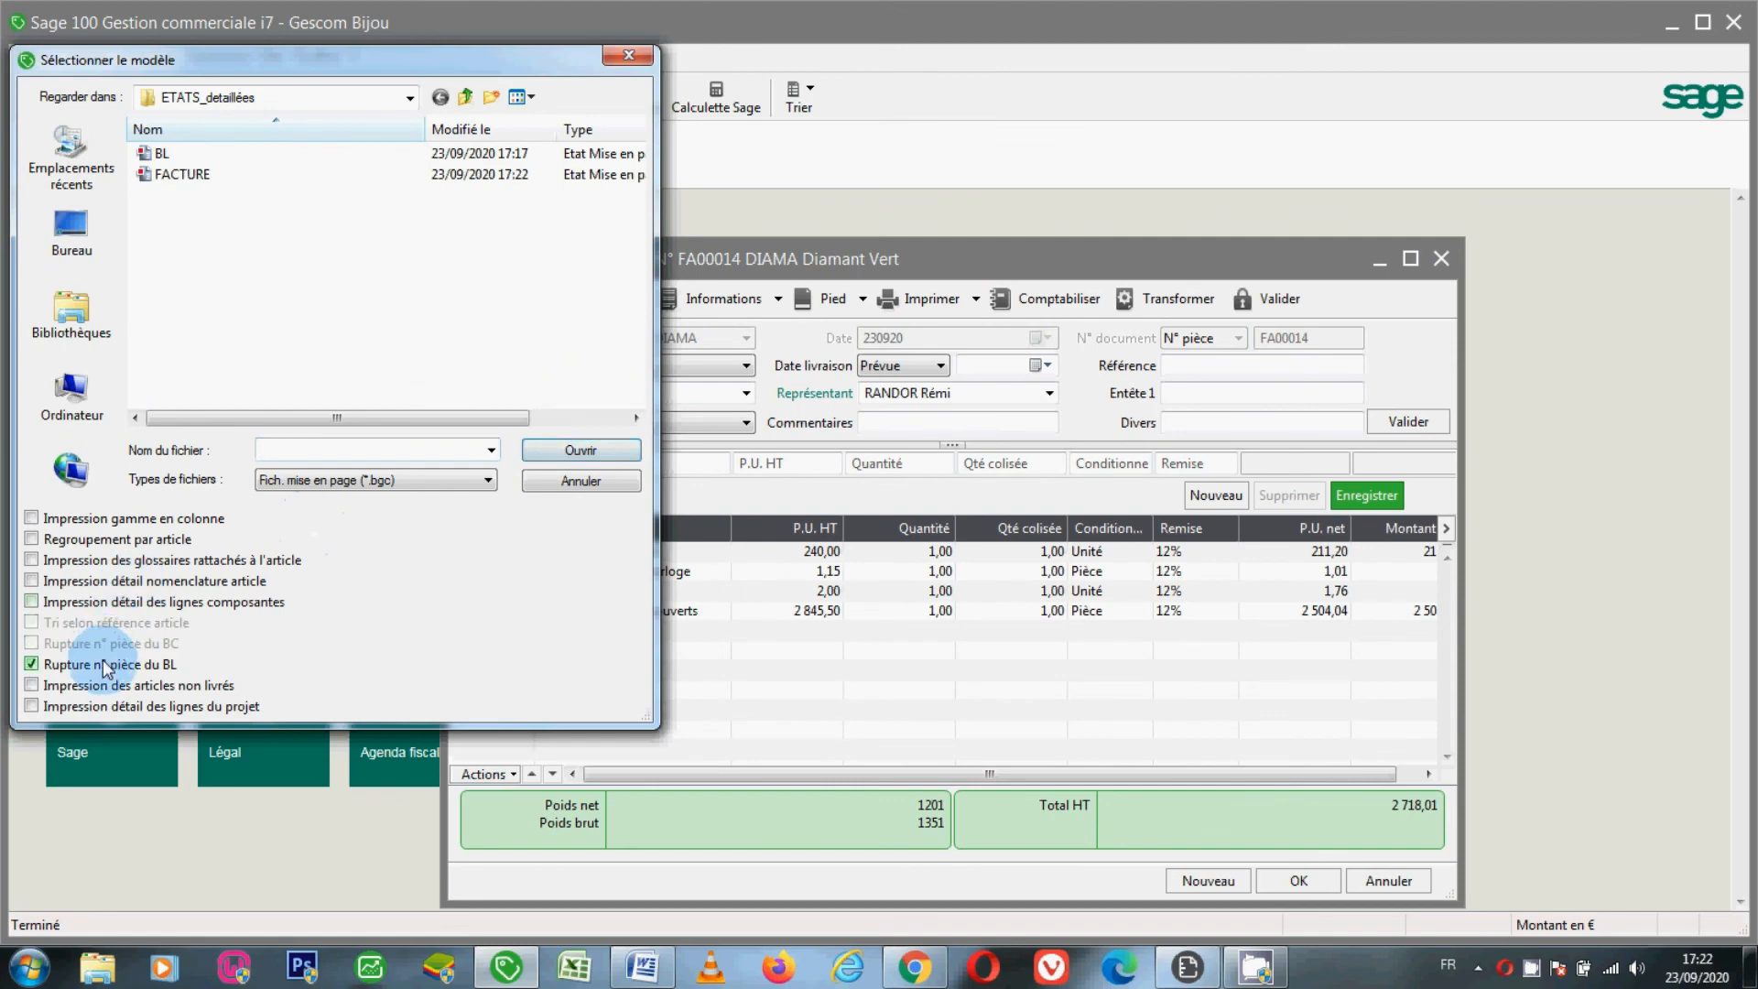
left_click(194, 178)
double_click(194, 176)
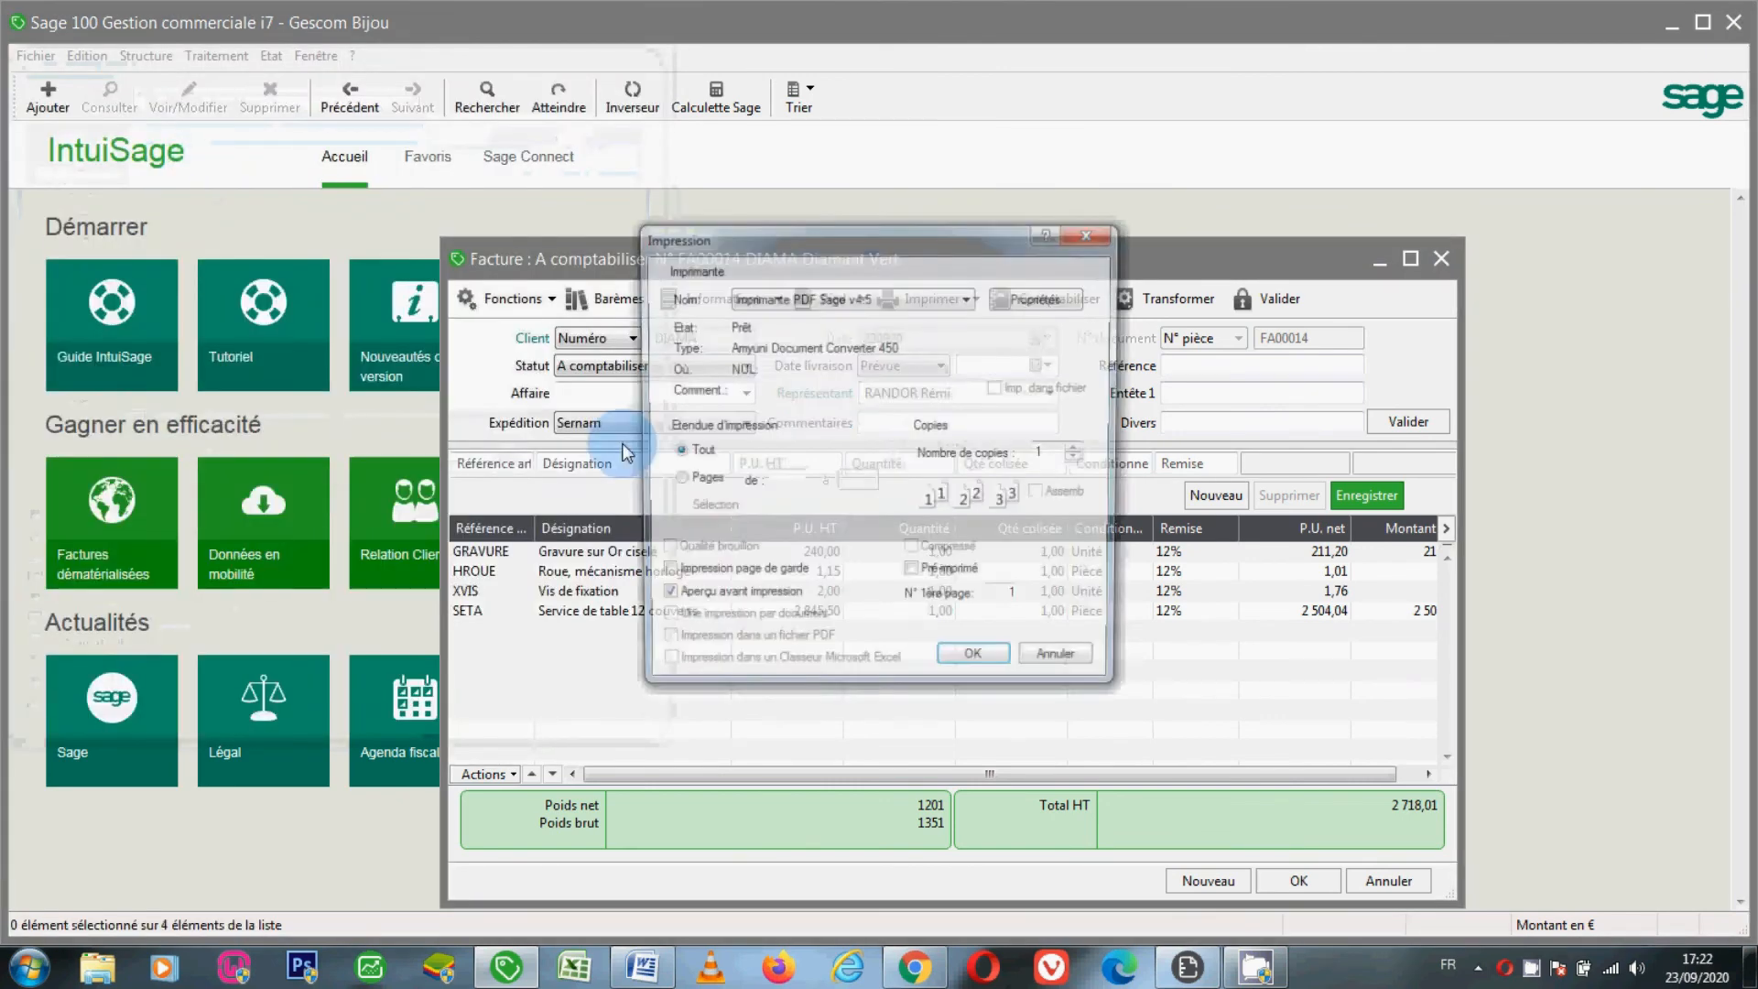
left_click(948, 663)
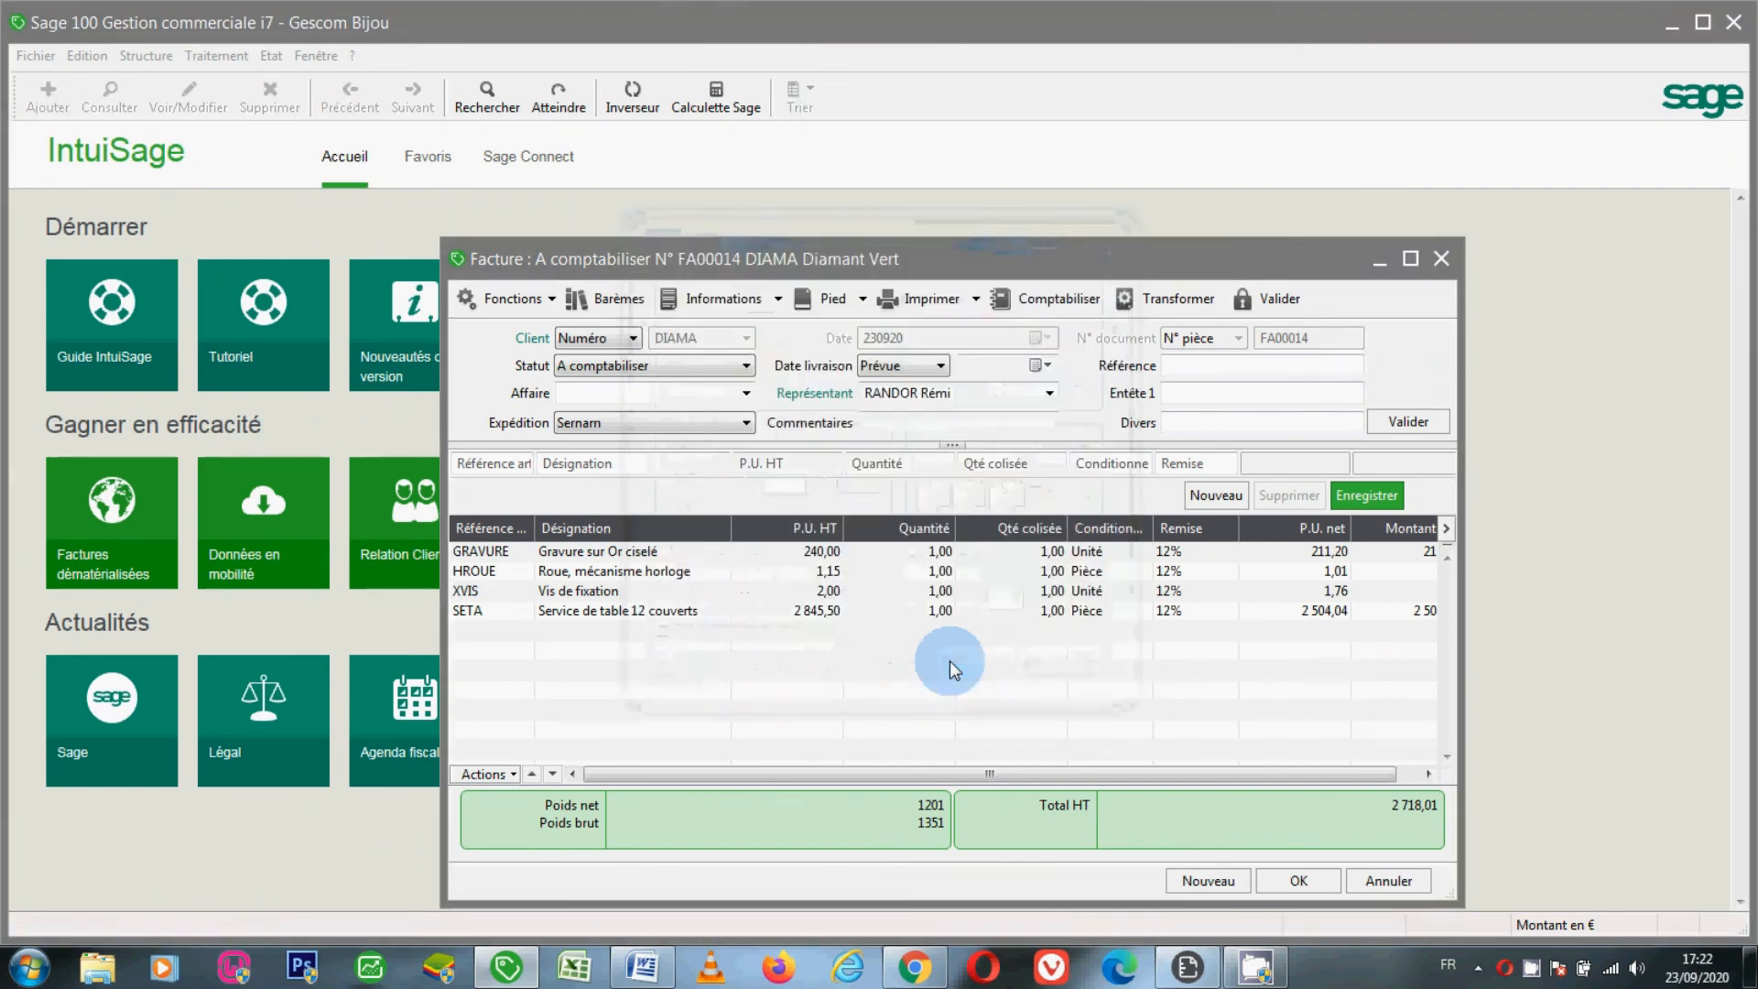
left_click(831, 551)
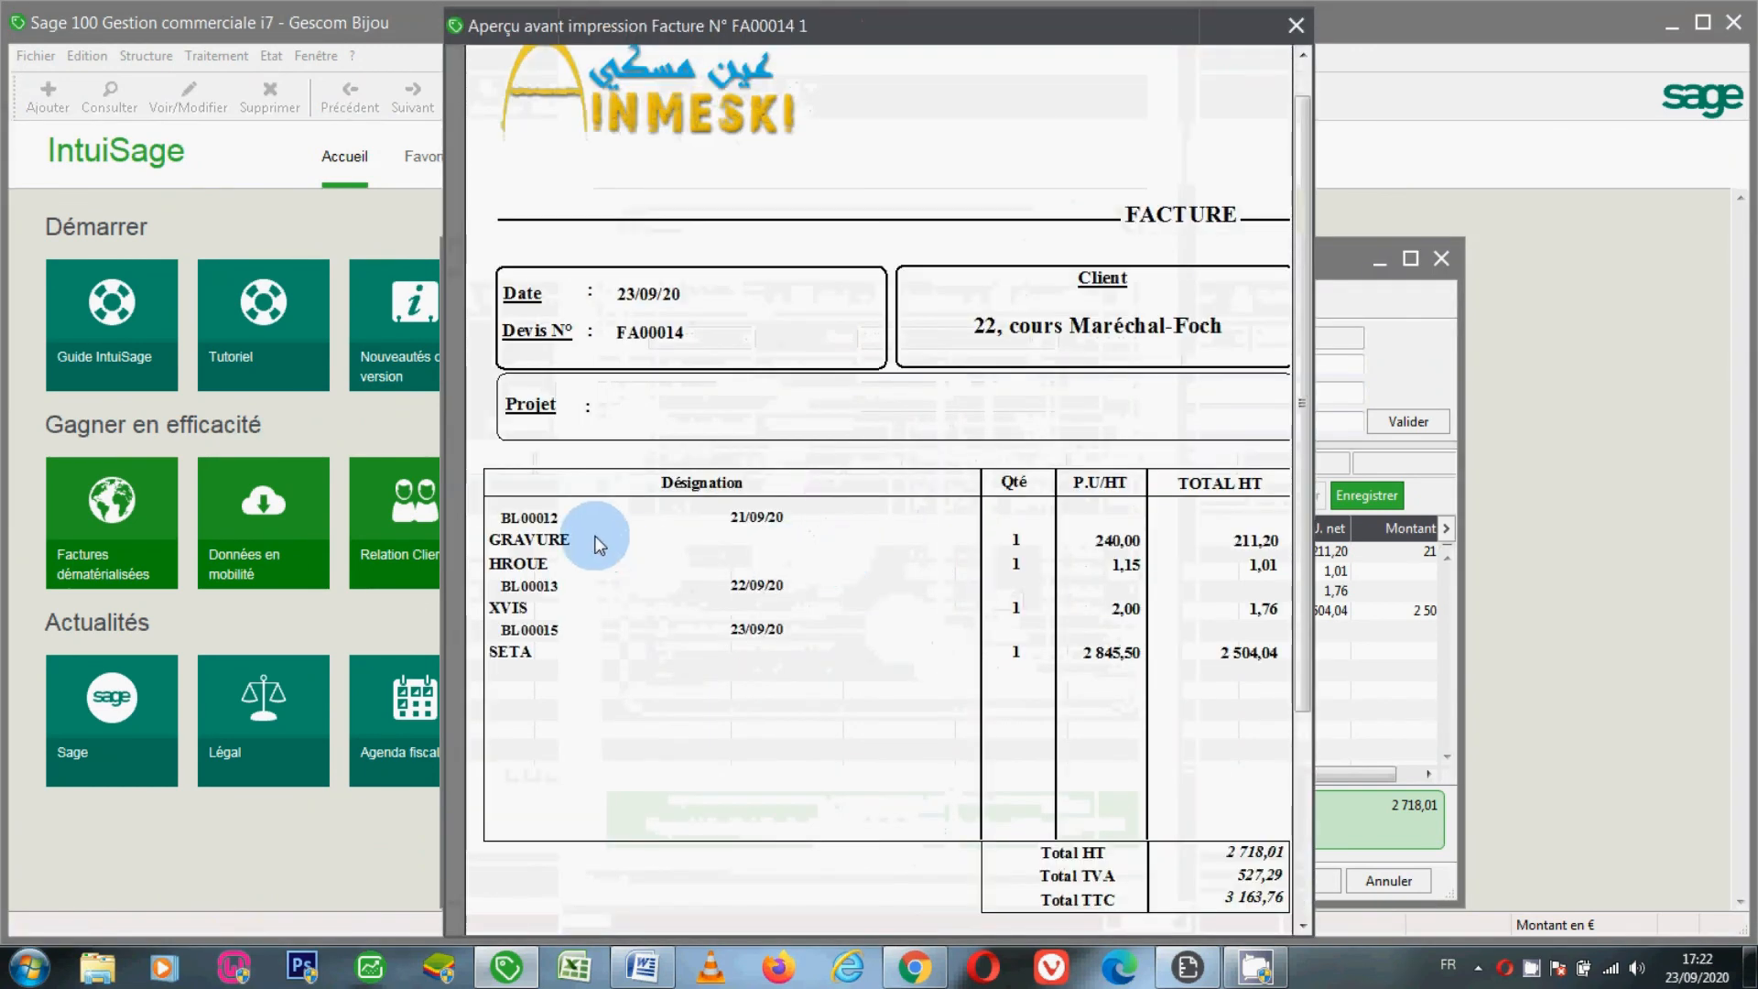